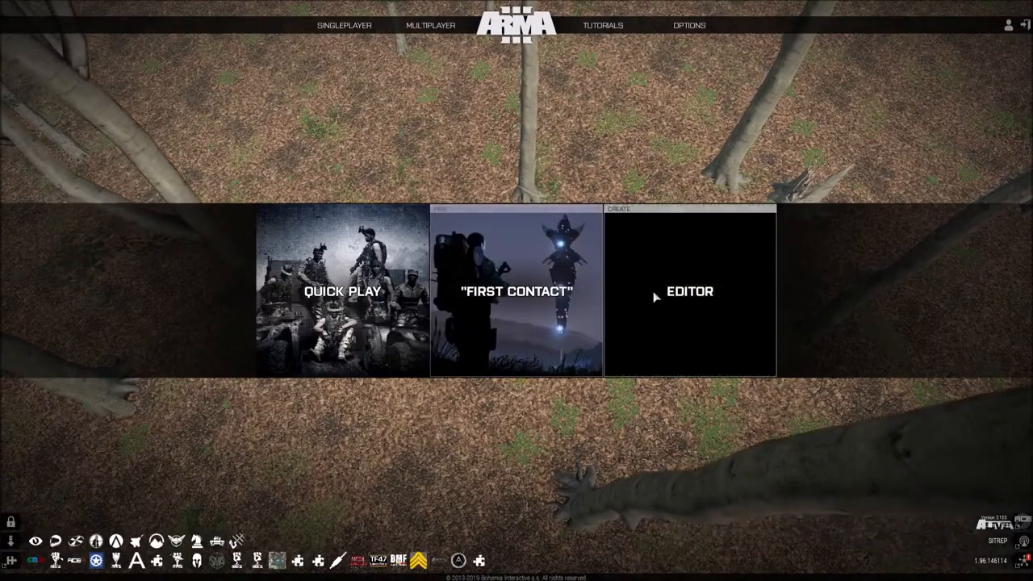
Step: Open the scenario editor with the Altis map
{"action": "left_click", "coordinate": [687, 303]}
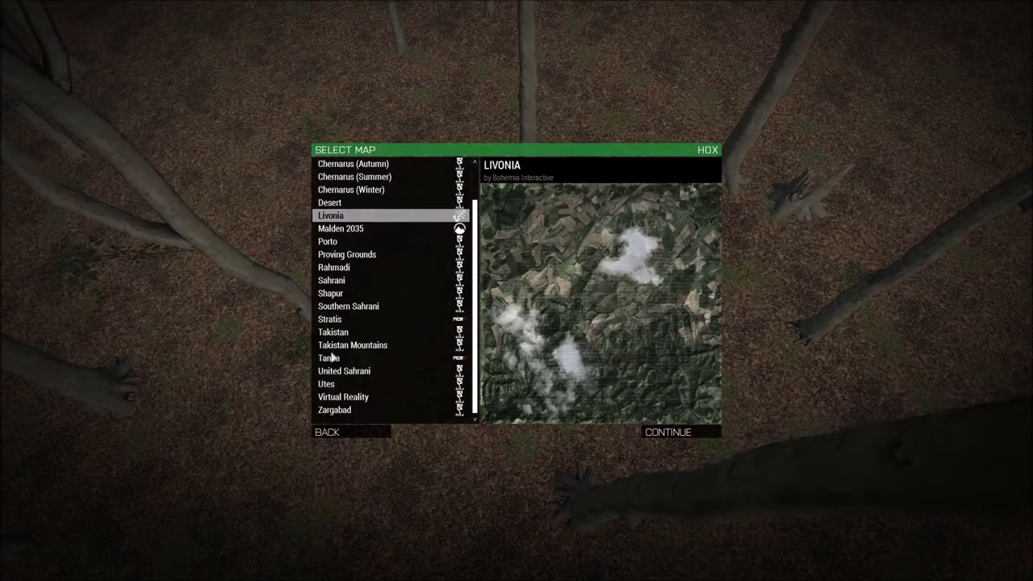
{"action": "scroll", "coordinate": [358, 232], "scroll_direction": "up", "scroll_amount": 3}
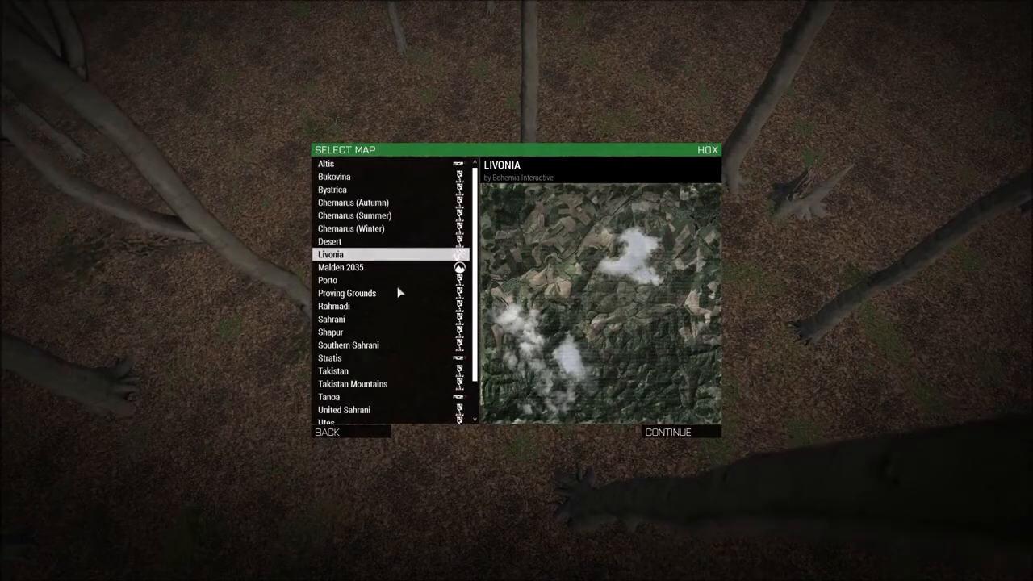
{"action": "left_click", "coordinate": [327, 164]}
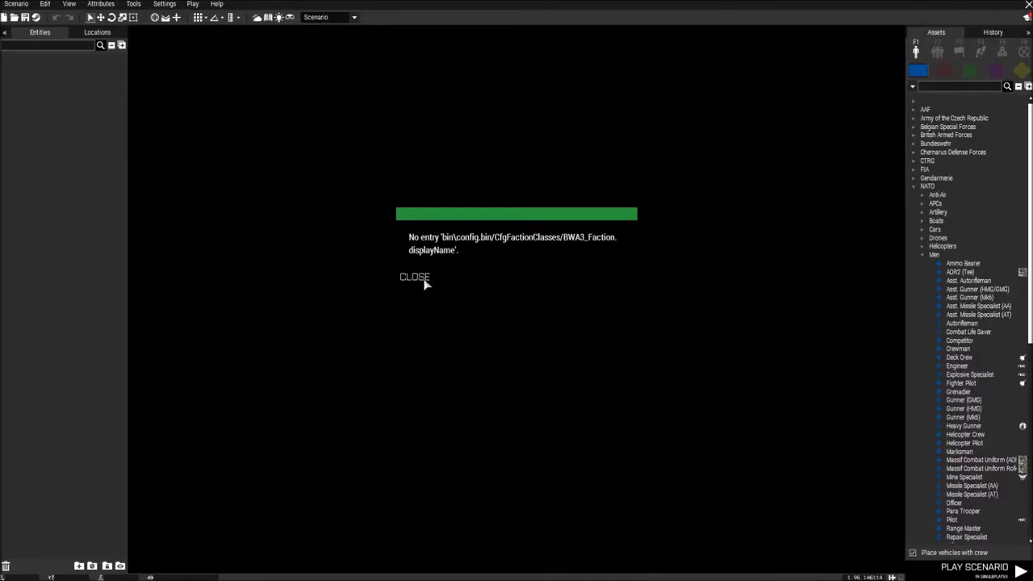
{"action": "left_click", "coordinate": [423, 281]}
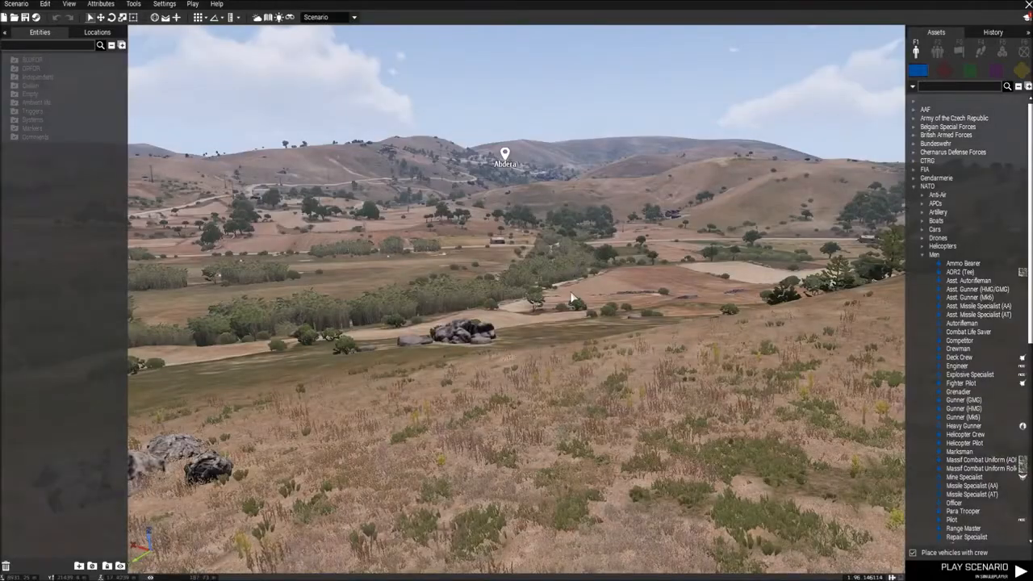
{"action": "right_click_drag", "start_coordinate": [612, 297], "coordinate": [274, 310]}
{"action": "key", "text": "w"}
{"action": "right_click_drag", "start_coordinate": [586, 311], "coordinate": [299, 300]}
{"action": "key", "text": "w"}
{"action": "right_click_drag", "start_coordinate": [694, 312], "coordinate": [423, 319]}
{"action": "key", "text": "w"}
{"action": "key", "text": "w"}
{"action": "key", "text": "w"}
Step: Use the overview map to bring the camera to the paved apron in front of the central Altis airport terminal
{"action": "key", "text": "m"}
{"action": "scroll", "coordinate": [549, 296], "scroll_direction": "down", "scroll_amount": 5}
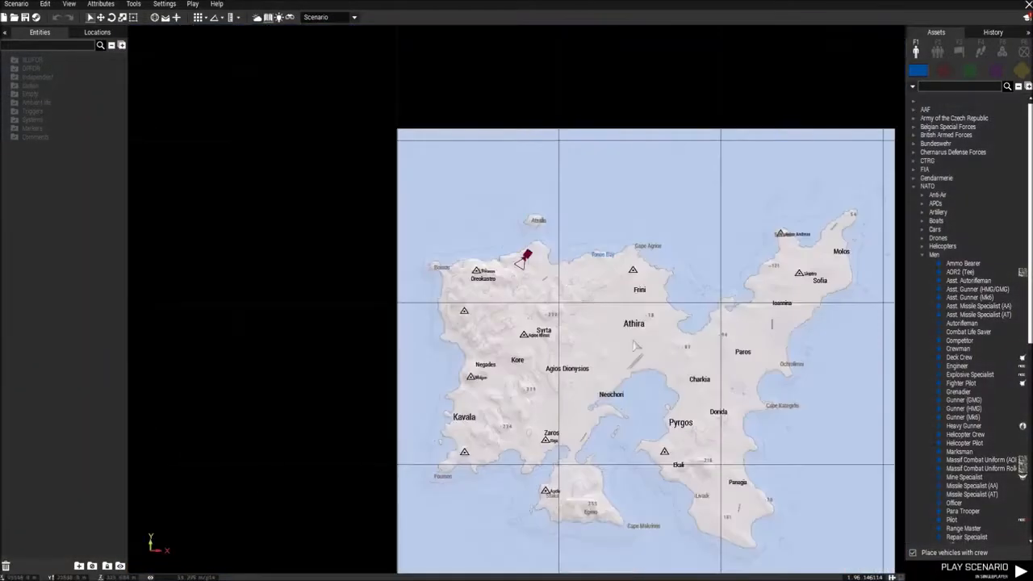
{"action": "scroll", "coordinate": [554, 284], "scroll_direction": "up", "scroll_amount": 6}
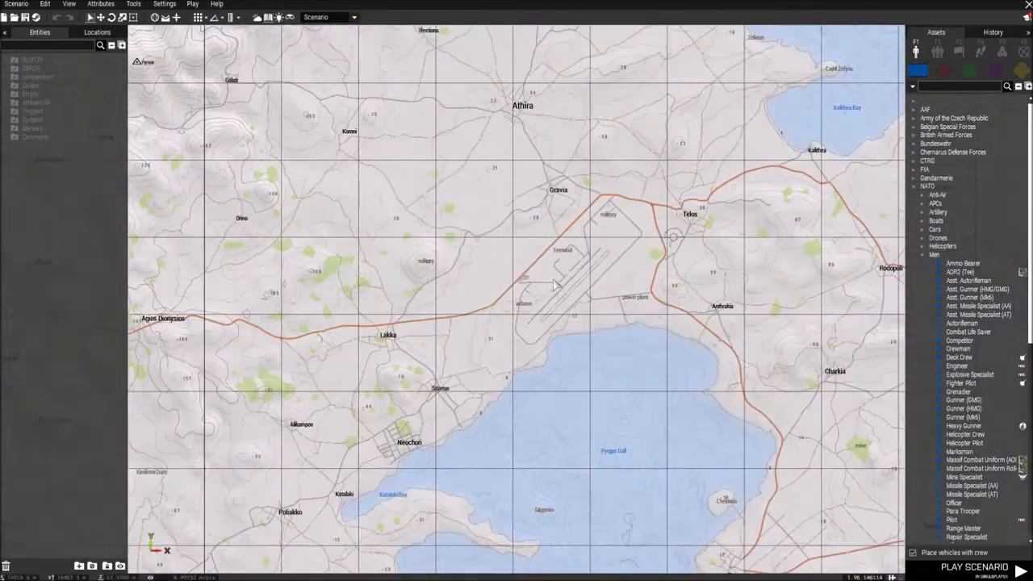
{"action": "scroll", "coordinate": [561, 278], "scroll_direction": "up", "scroll_amount": 5}
{"action": "right_click", "coordinate": [593, 255]}
{"action": "left_click", "coordinate": [608, 262]}
{"action": "key", "text": "m"}
{"action": "mouse_move", "coordinate": [610, 266]}
{"action": "right_mouse_down"}
{"action": "mouse_move", "coordinate": [489, 217]}
{"action": "mouse_move", "coordinate": [496, 251]}
{"action": "mouse_move", "coordinate": [606, 239]}
{"action": "mouse_move", "coordinate": [603, 251]}
{"action": "right_mouse_up"}
{"action": "key", "text": "w"}
{"action": "key", "text": "w"}
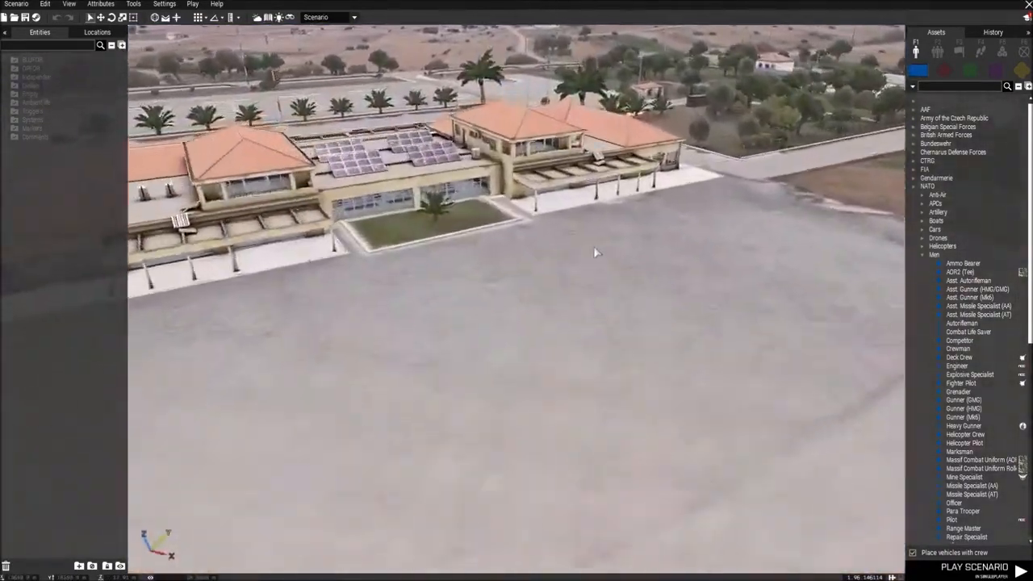
{"action": "key", "text": "w"}
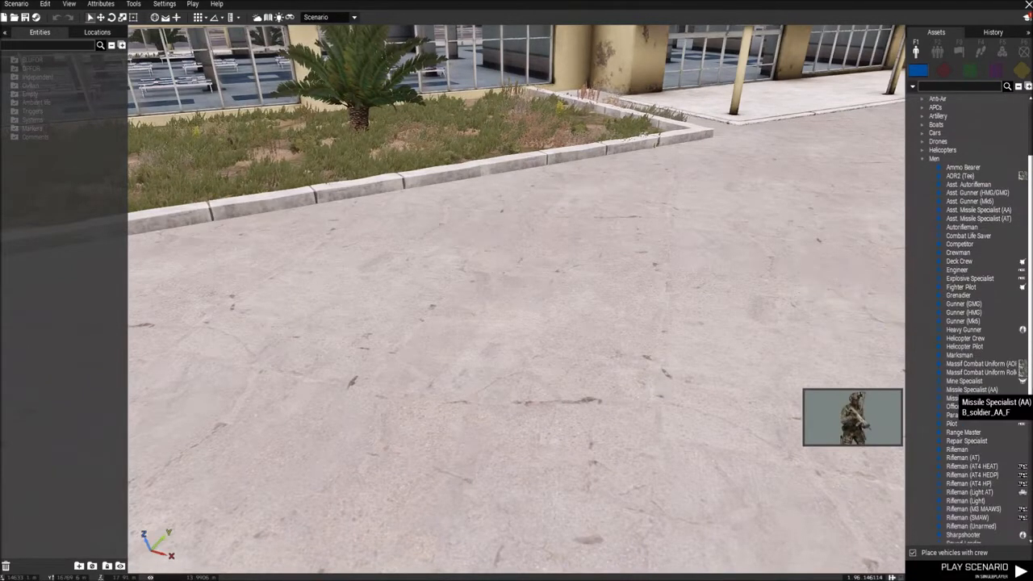
Step: Place a NATO Team Leader on the apron in front of the terminal's planted area
{"action": "scroll", "coordinate": [1002, 496], "scroll_direction": "down", "scroll_amount": 5}
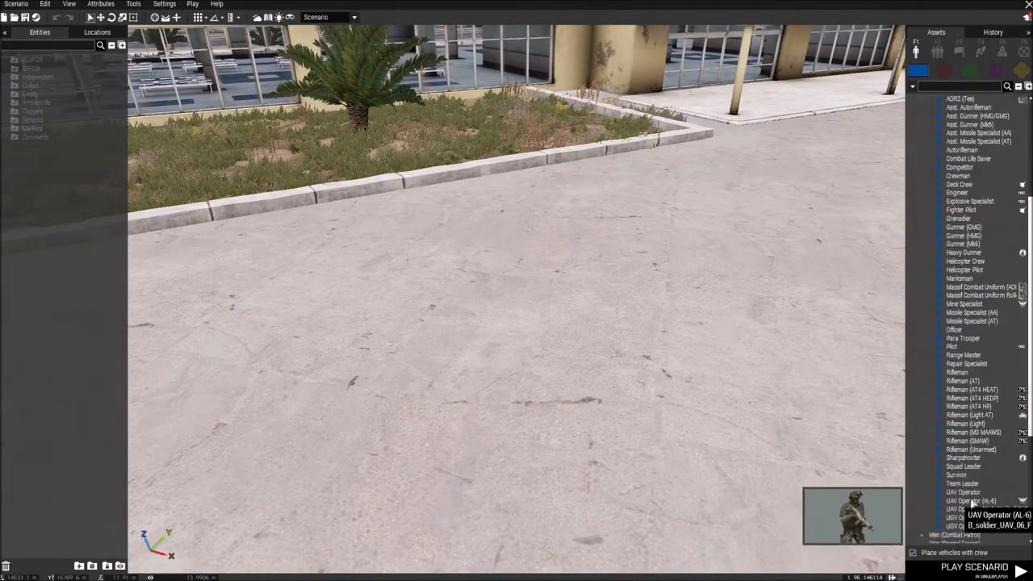
{"action": "left_click", "coordinate": [963, 483]}
{"action": "left_click", "coordinate": [576, 268]}
{"action": "left_click_drag", "start_coordinate": [576, 268], "coordinate": [669, 429], "text": "shift"}
{"action": "key", "text": "d"}
{"action": "key", "text": "w"}
{"action": "right_click_drag", "start_coordinate": [662, 417], "coordinate": [613, 413]}
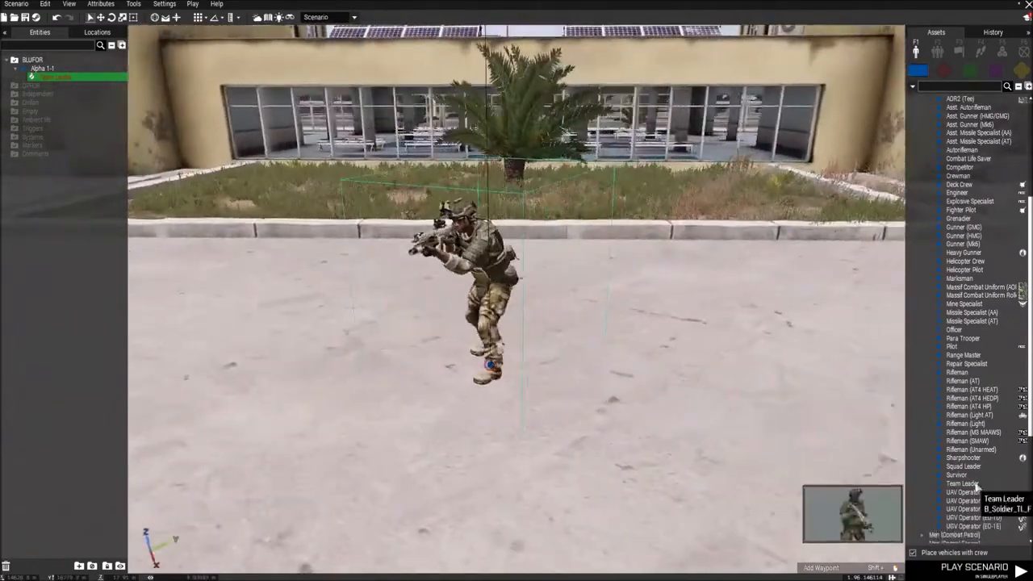
Step: Add a Rifleman and a Grenadier to the squad, one on each side of the Team Leader
{"action": "key", "text": "w"}
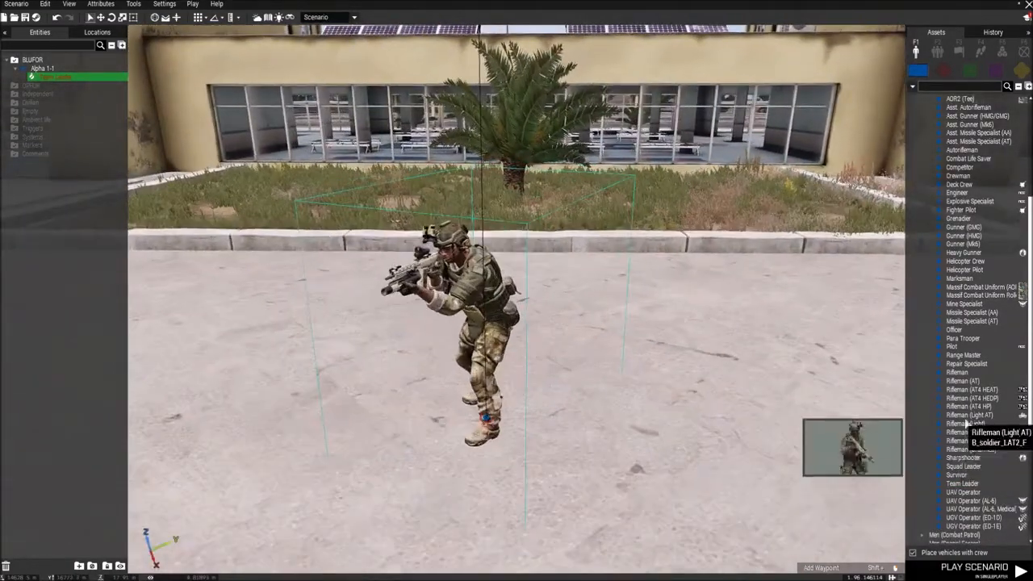
{"action": "left_click", "coordinate": [957, 372]}
{"action": "left_click", "coordinate": [699, 379]}
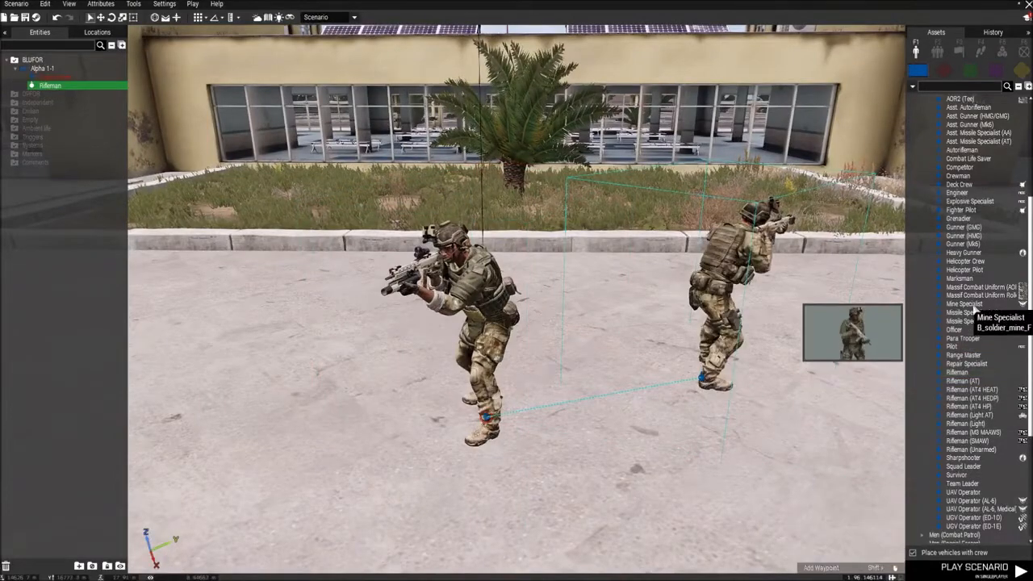
{"action": "left_click", "coordinate": [960, 220]}
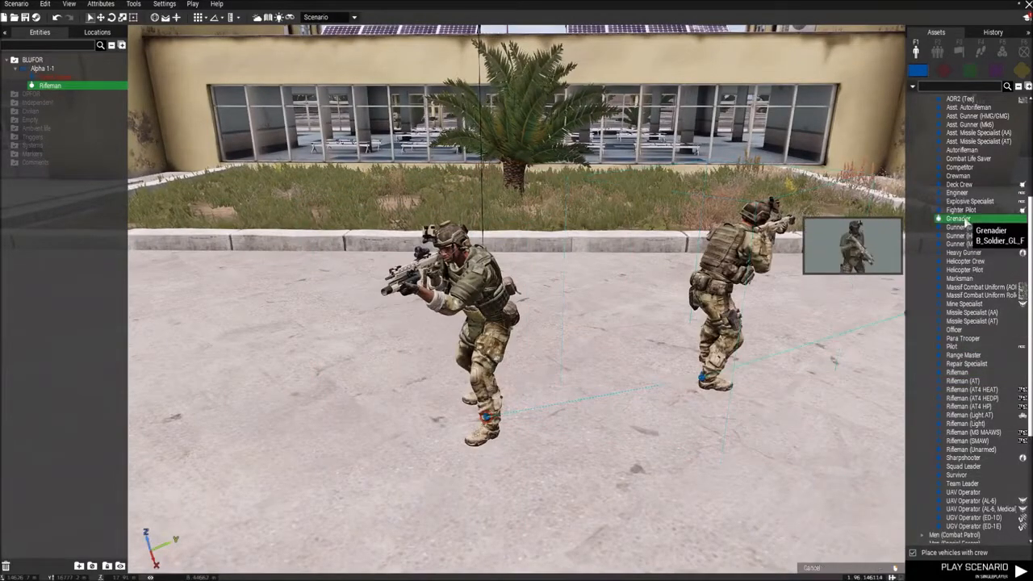
{"action": "key", "text": "a"}
{"action": "left_click", "coordinate": [573, 299]}
{"action": "key", "text": "d"}
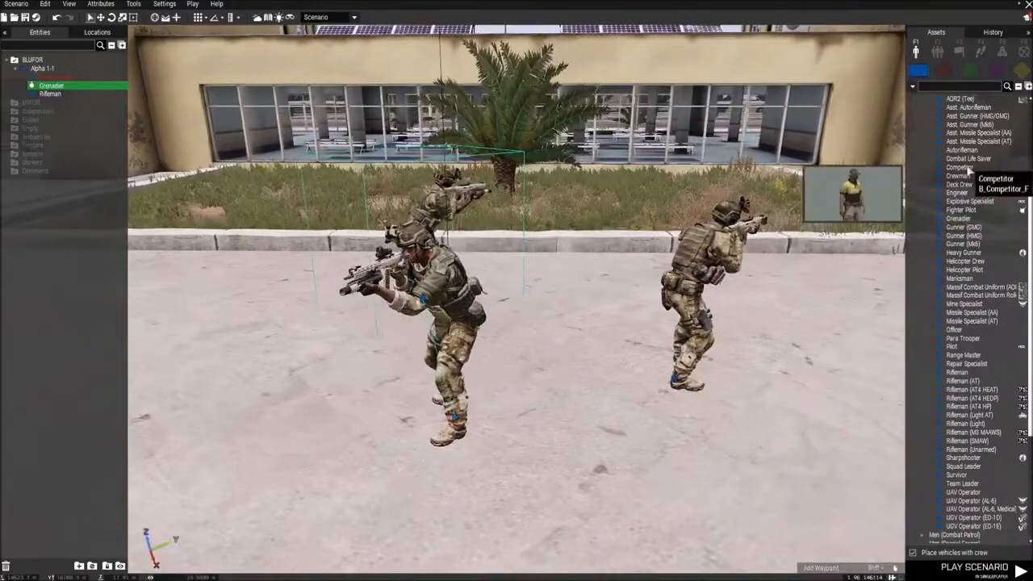
Step: Add a Combat Life Saver beyond the Rifleman and an Autorifleman beyond the Grenadier
{"action": "left_click", "coordinate": [964, 160]}
{"action": "key", "text": "d"}
{"action": "left_click", "coordinate": [735, 340]}
{"action": "left_click", "coordinate": [962, 150]}
{"action": "key", "text": "d"}
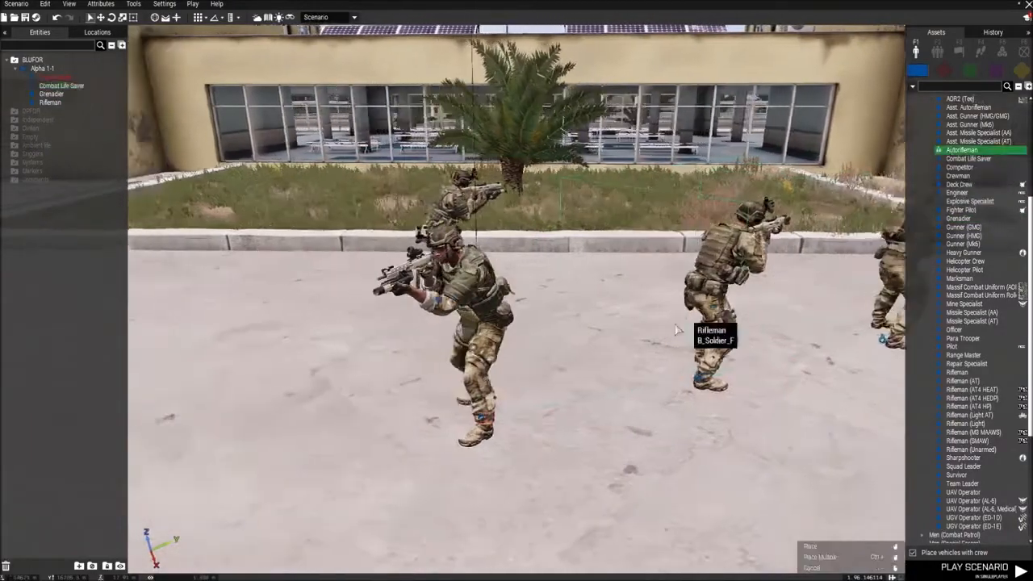
{"action": "left_click", "coordinate": [557, 272]}
Step: Move the whole five-man squad together away from the curb onto the open apron
{"action": "key", "text": "s"}
{"action": "right_click_drag", "start_coordinate": [559, 275], "coordinate": [685, 427]}
{"action": "key", "text": "a"}
{"action": "key", "text": "q"}
{"action": "key", "text": "a"}
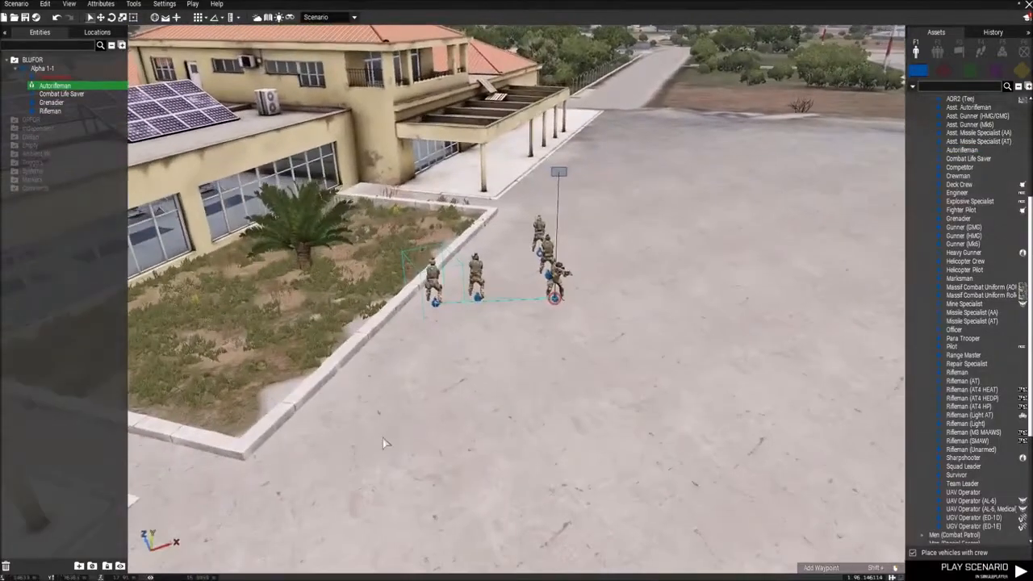
{"action": "left_click_drag", "start_coordinate": [383, 446], "coordinate": [664, 195]}
{"action": "key", "text": "s"}
{"action": "key", "text": "d"}
{"action": "left_click_drag", "start_coordinate": [554, 300], "coordinate": [727, 354]}
{"action": "key", "text": "d"}
{"action": "right_click_drag", "start_coordinate": [751, 359], "coordinate": [604, 390]}
{"action": "key", "text": "a"}
Step: Rotate all the squad members so they face away from the terminal building
{"action": "left_click", "coordinate": [601, 330]}
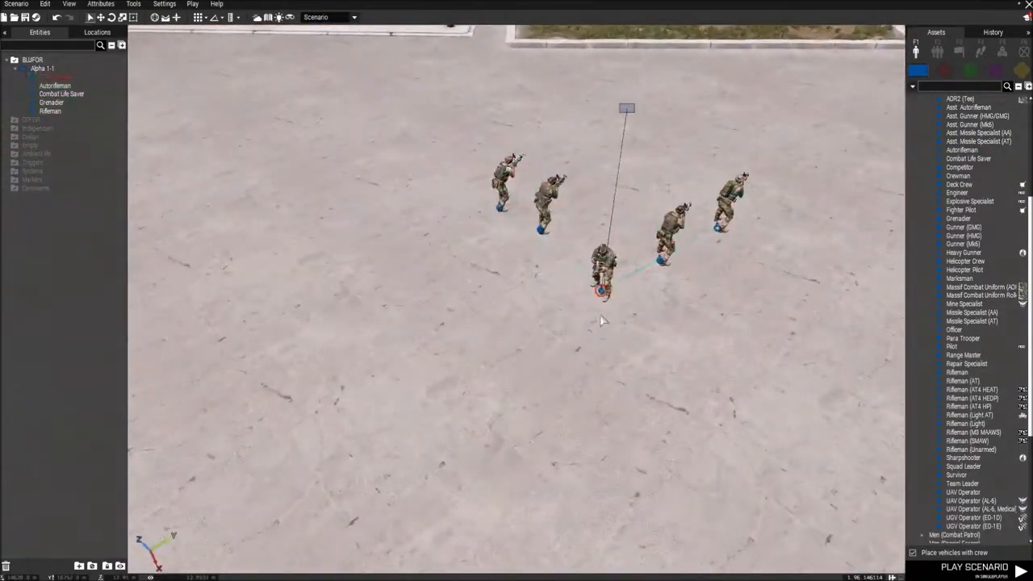
{"action": "left_click", "coordinate": [724, 220]}
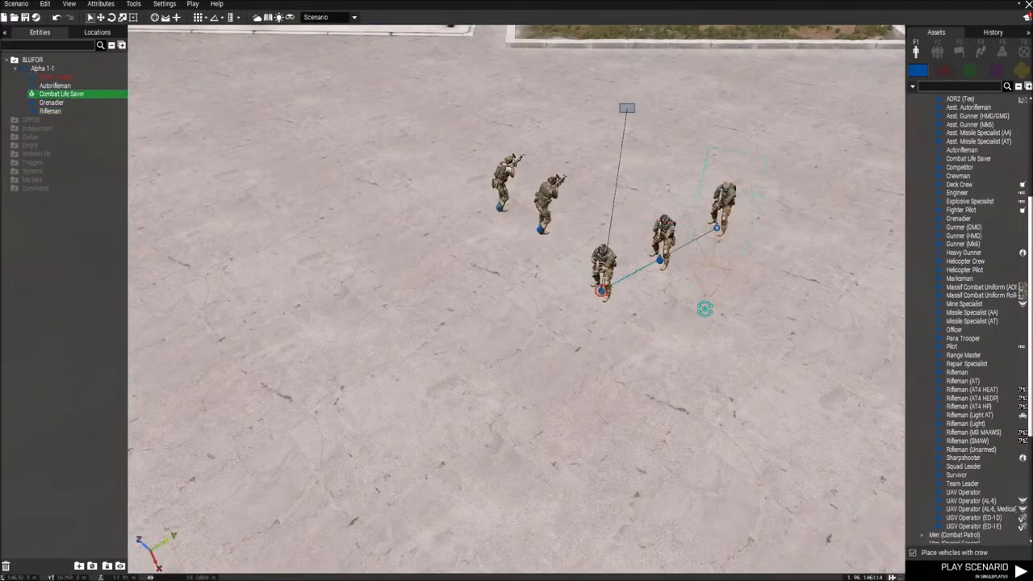
{"action": "left_click", "coordinate": [546, 208]}
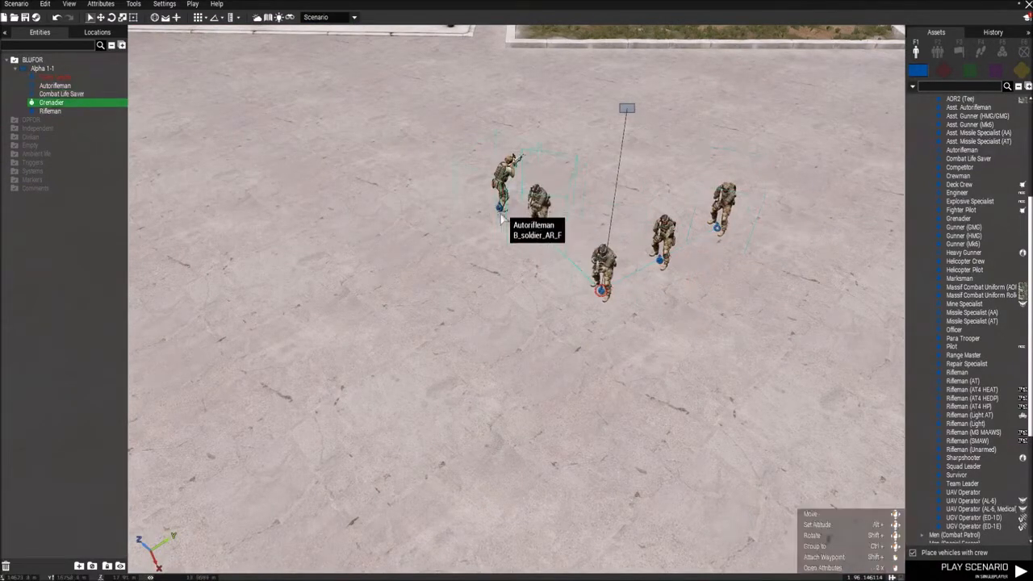
{"action": "left_click", "coordinate": [497, 201]}
Step: In the Team Leader's attributes, set the role description to "Team Leader" and the skill to 100%
{"action": "key", "text": "d"}
{"action": "right_click_drag", "start_coordinate": [738, 476], "coordinate": [501, 343]}
{"action": "key", "text": "w"}
{"action": "key", "text": "a"}
{"action": "key", "text": "w"}
{"action": "key", "text": "d"}
{"action": "key", "text": "d"}
{"action": "key", "text": "a"}
{"action": "double_click", "coordinate": [536, 272]}
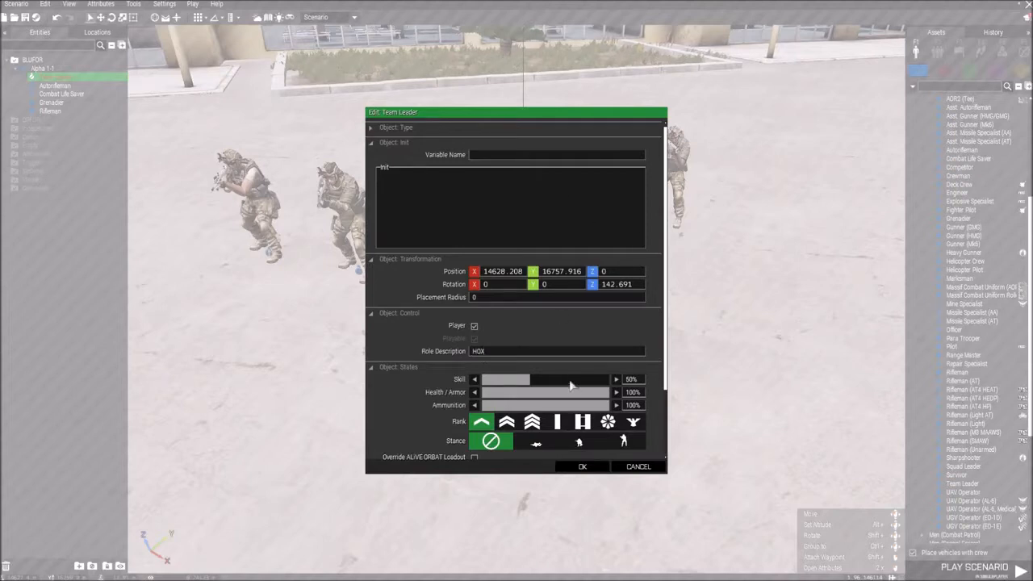
{"action": "scroll", "coordinate": [570, 385], "scroll_direction": "down", "scroll_amount": 3}
{"action": "left_click_drag", "start_coordinate": [499, 275], "coordinate": [455, 271]}
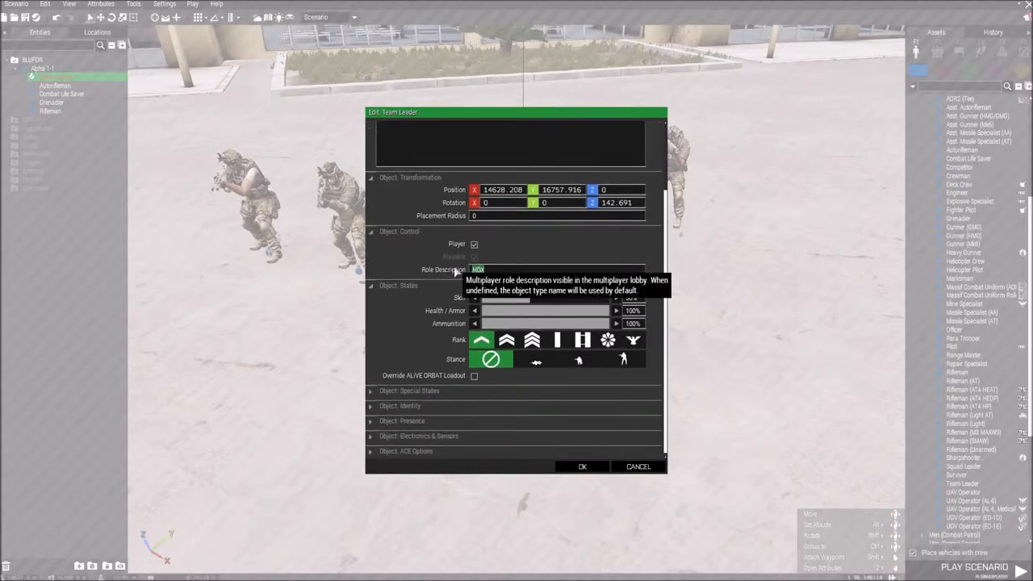
{"action": "type", "text": "Team Leader"}
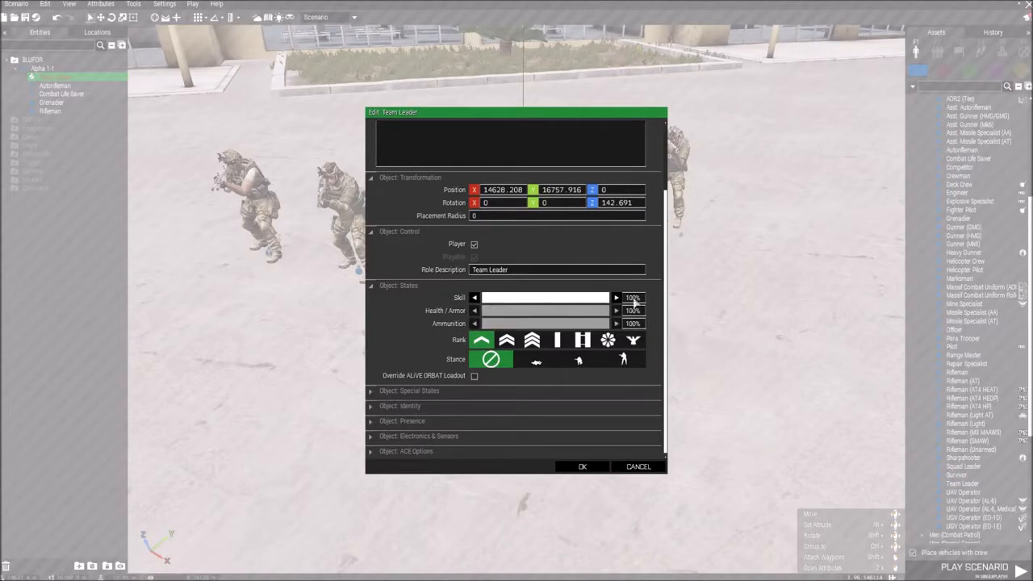
Step: Set the Team Leader's rank to Lieutenant (single bar), check his special states and apply the attributes
{"action": "left_click", "coordinate": [559, 340]}
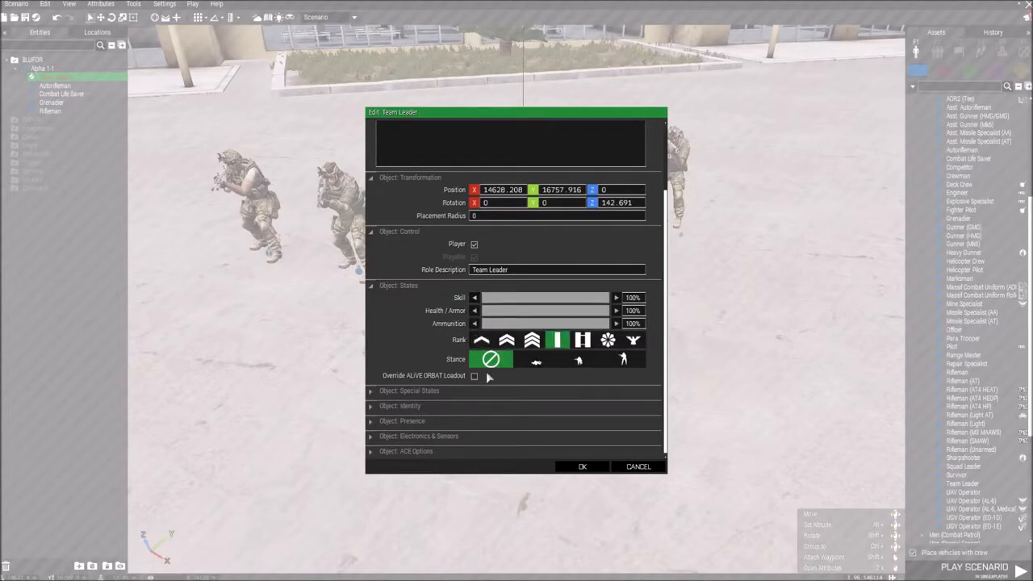
{"action": "left_click", "coordinate": [410, 391]}
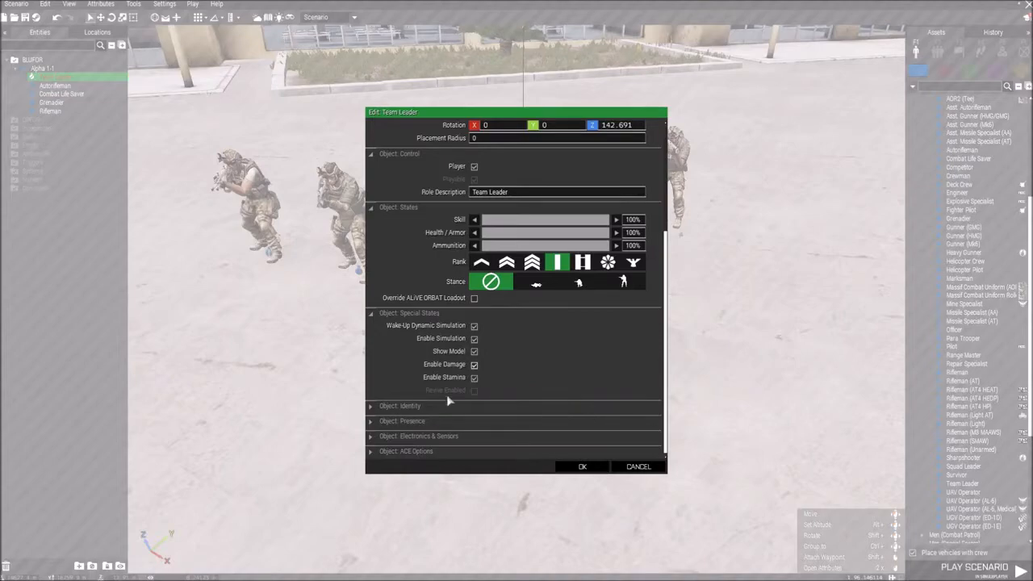
{"action": "left_click", "coordinate": [582, 467]}
Step: Move the Grenadier slightly forward within the squad's formation
{"action": "key", "text": "s"}
{"action": "right_click_drag", "start_coordinate": [677, 508], "coordinate": [600, 437]}
{"action": "key", "text": "a"}
{"action": "key", "text": "d"}
{"action": "key", "text": "w"}
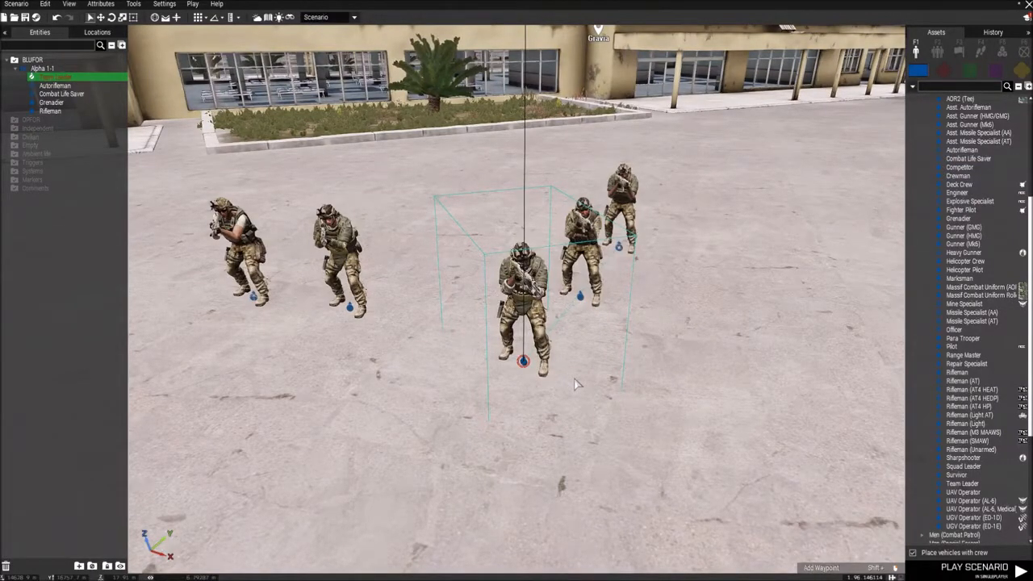
{"action": "left_click_drag", "start_coordinate": [360, 310], "coordinate": [372, 326]}
Step: Review the Team Leader's special states, identity, presence, electronics and sensors, and ACE options
{"action": "double_click", "coordinate": [522, 365]}
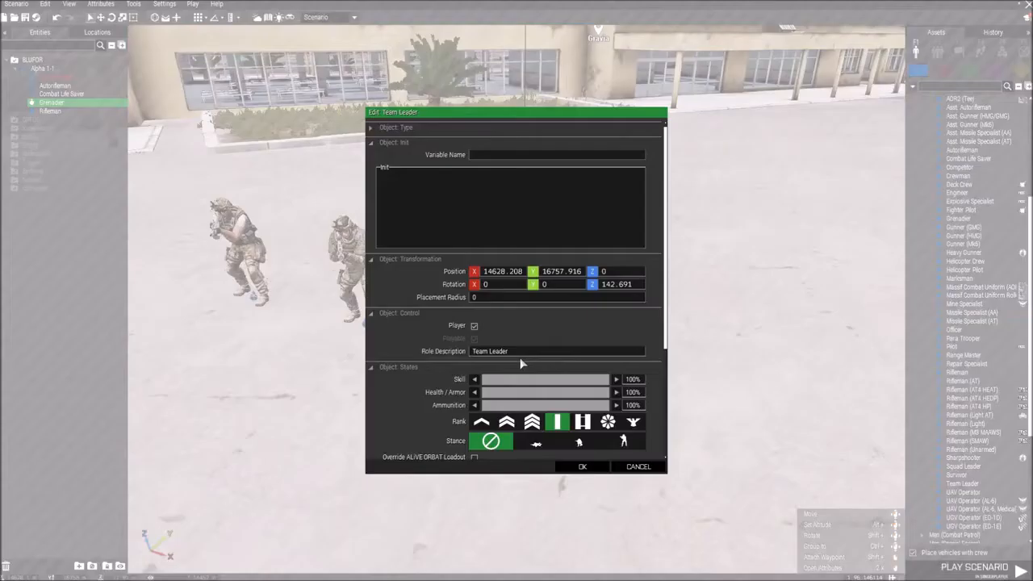
{"action": "scroll", "coordinate": [562, 439], "scroll_direction": "down", "scroll_amount": 3}
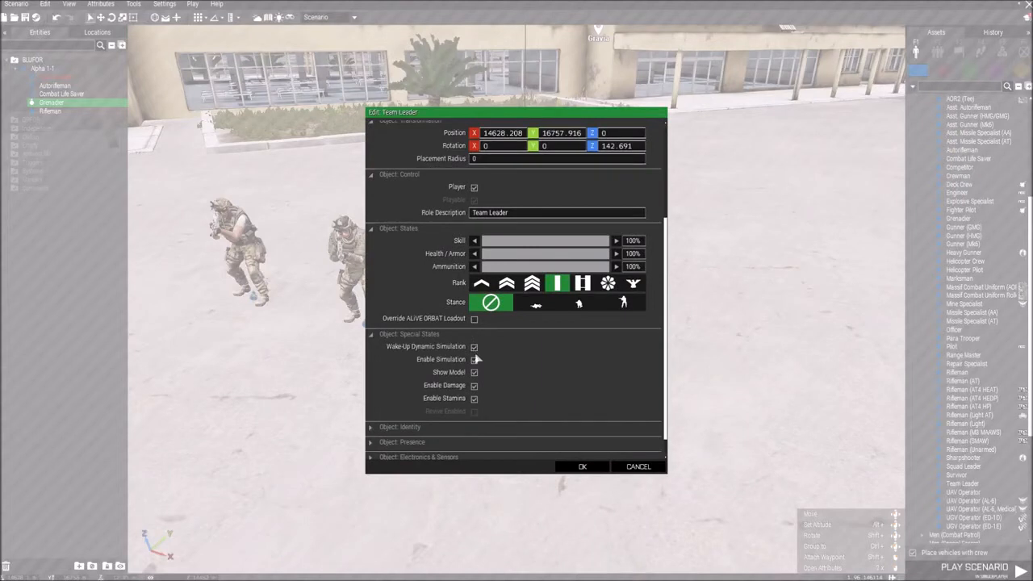
{"action": "scroll", "coordinate": [564, 428], "scroll_direction": "down", "scroll_amount": 1}
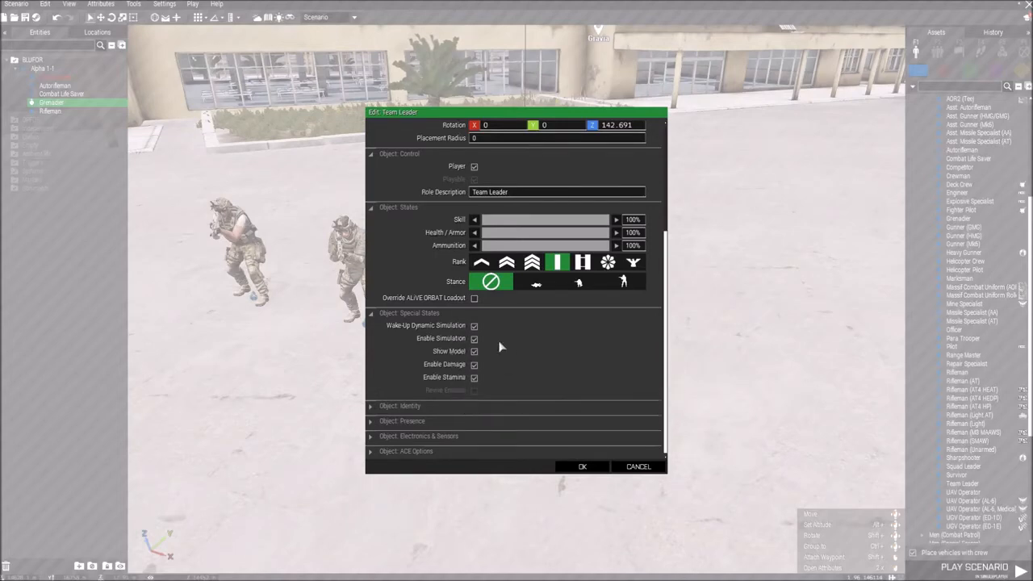
{"action": "left_click", "coordinate": [375, 405]}
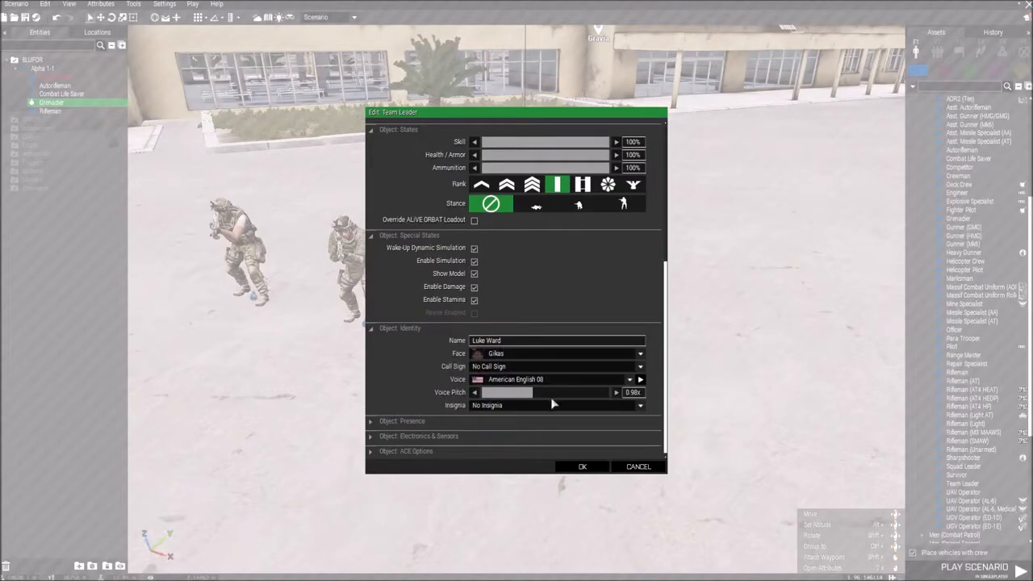
{"action": "left_click", "coordinate": [389, 329]}
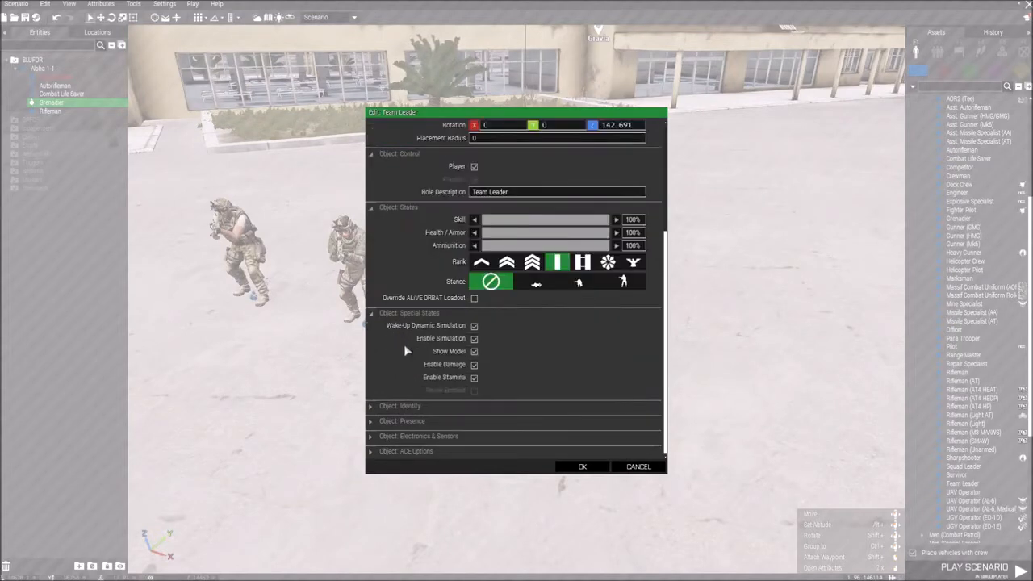
{"action": "left_click", "coordinate": [408, 423]}
{"action": "left_click", "coordinate": [391, 394]}
{"action": "left_click", "coordinate": [428, 438]}
{"action": "left_click", "coordinate": [388, 401]}
{"action": "left_click", "coordinate": [433, 449]}
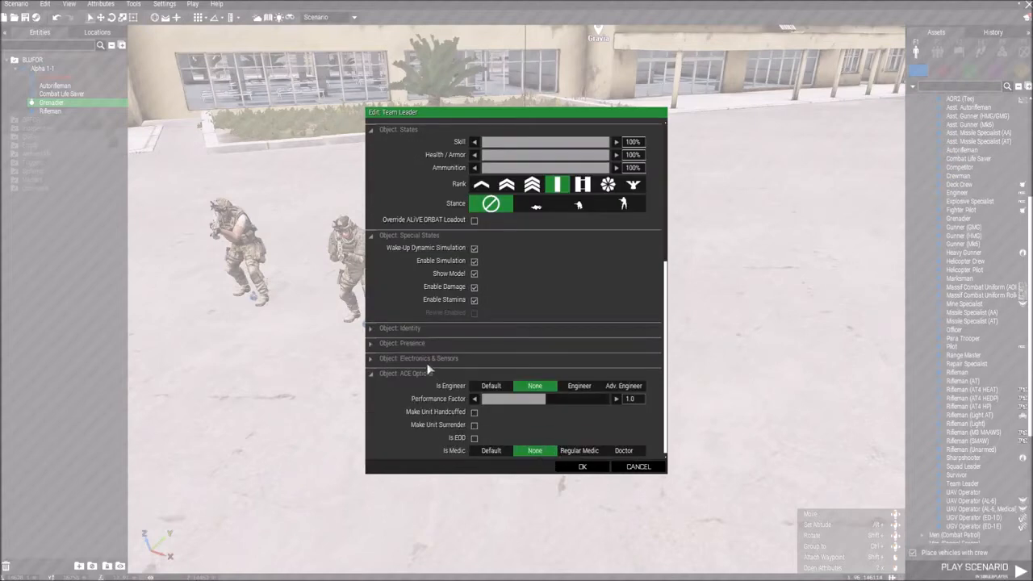
{"action": "left_click", "coordinate": [580, 466]}
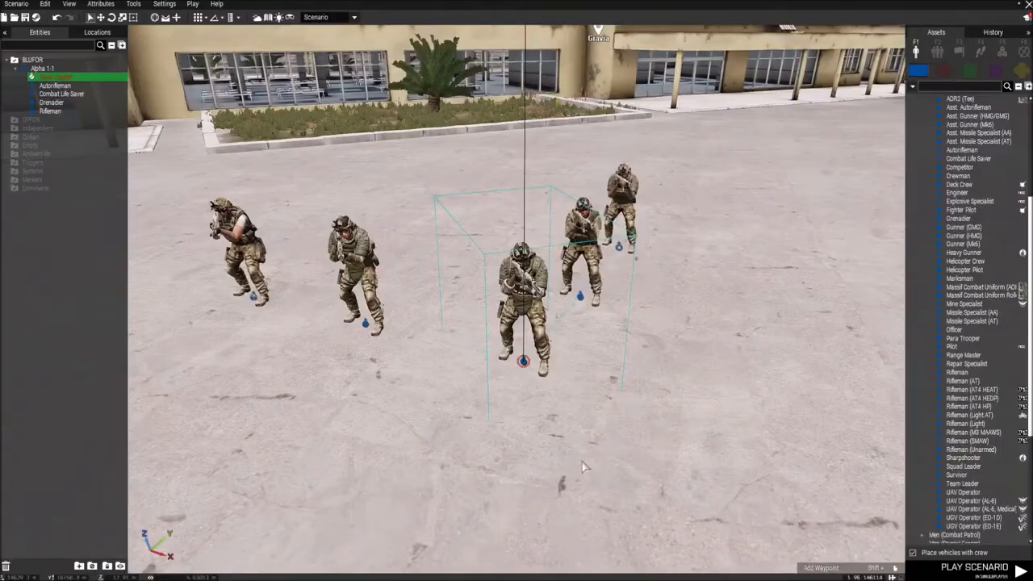
Step: Examine the squad's formation from the side where the Rifleman and Combat Life Saver stand
{"action": "key", "text": "s"}
{"action": "key", "text": "w"}
{"action": "left_click", "coordinate": [571, 389]}
{"action": "key", "text": "d"}
{"action": "right_click_drag", "start_coordinate": [641, 388], "coordinate": [615, 388]}
{"action": "key", "text": "a"}
{"action": "left_click_drag", "start_coordinate": [555, 255], "coordinate": [490, 310], "text": "ctrl"}
{"action": "key", "text": "d"}
{"action": "right_click_drag", "start_coordinate": [678, 344], "coordinate": [602, 343]}
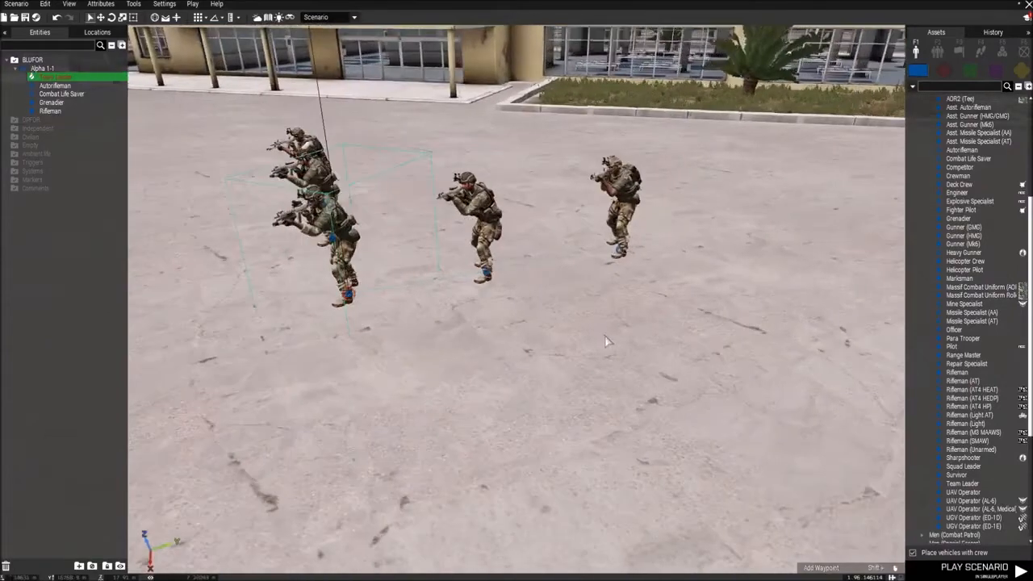
{"action": "key", "text": "s"}
{"action": "key", "text": "w"}
{"action": "key", "text": "w"}
{"action": "right_click_drag", "start_coordinate": [582, 279], "coordinate": [569, 286]}
{"action": "key", "text": "s"}
{"action": "key", "text": "w"}
Step: Edit the attributes of the Rifleman standing next to the Team Leader and apply them
{"action": "left_click", "coordinate": [561, 216]}
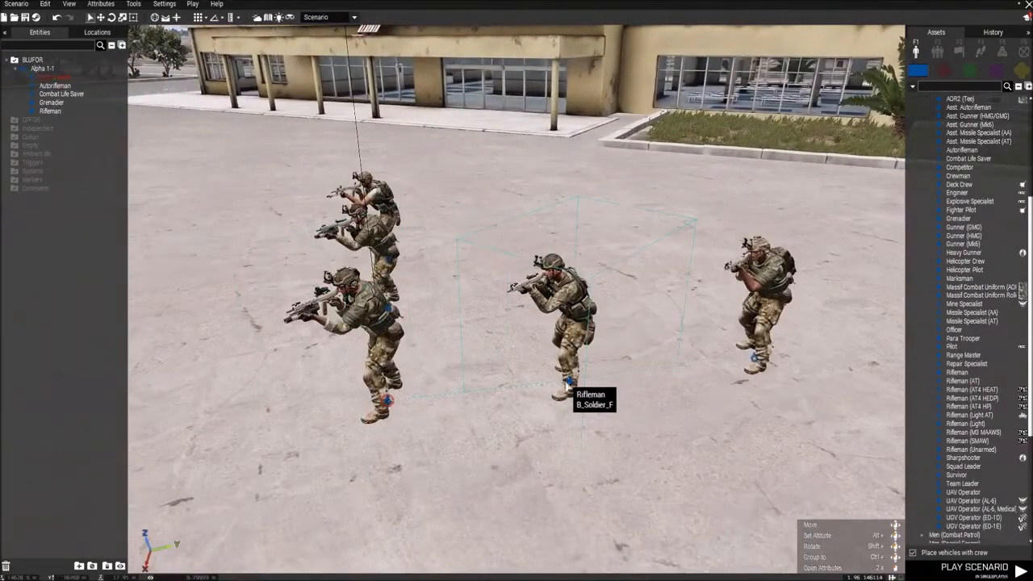
{"action": "double_click", "coordinate": [568, 384]}
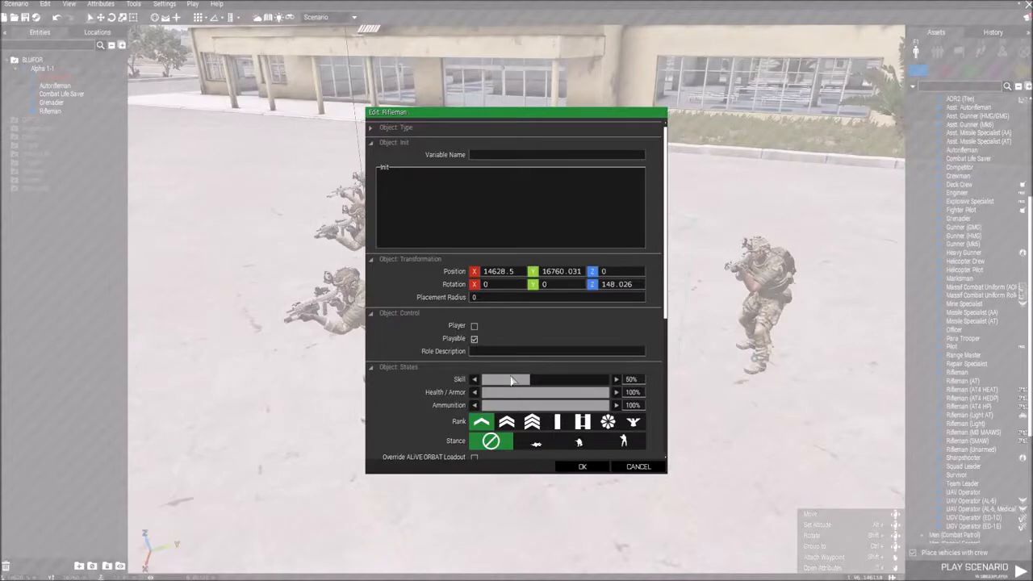
{"action": "left_click", "coordinate": [597, 468]}
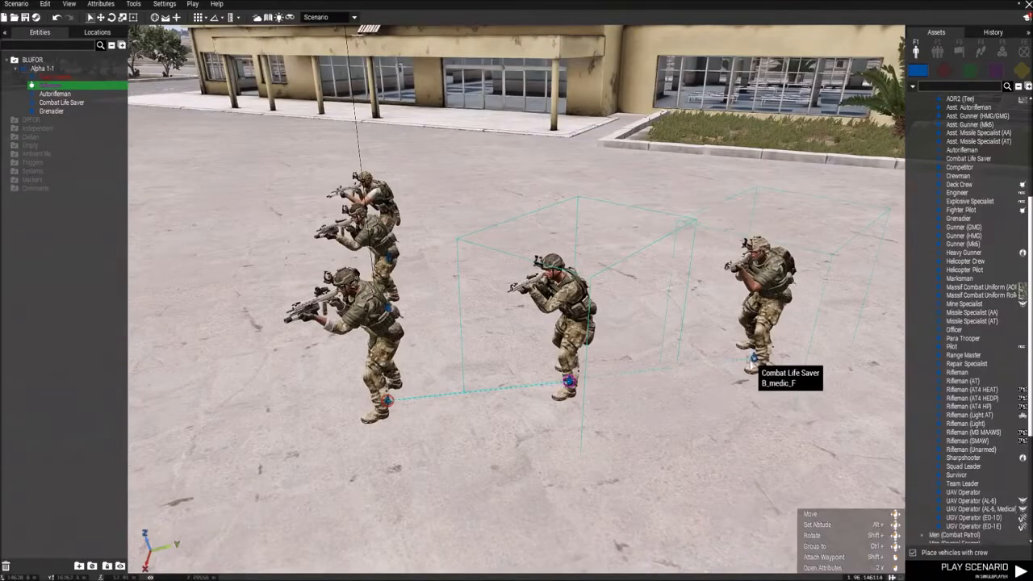
Step: Make the Combat Life Saver, the Grenadier and the Autorifleman playable in their attributes
{"action": "double_click", "coordinate": [753, 359]}
{"action": "left_click", "coordinate": [598, 468]}
{"action": "key", "text": "w"}
{"action": "right_click_drag", "start_coordinate": [676, 445], "coordinate": [416, 363]}
{"action": "double_click", "coordinate": [350, 378]}
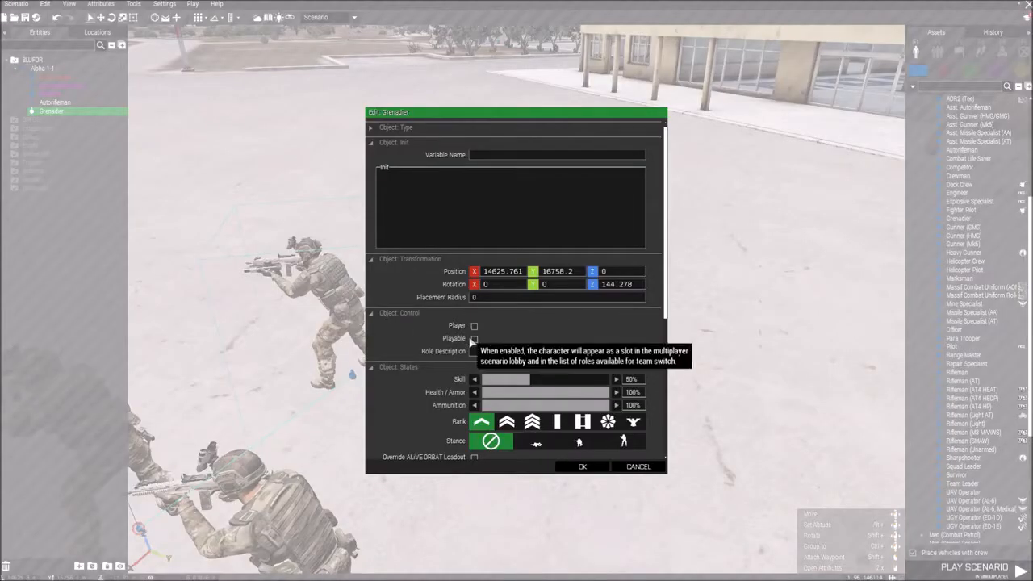
{"action": "left_click", "coordinate": [583, 467]}
{"action": "double_click", "coordinate": [463, 298]}
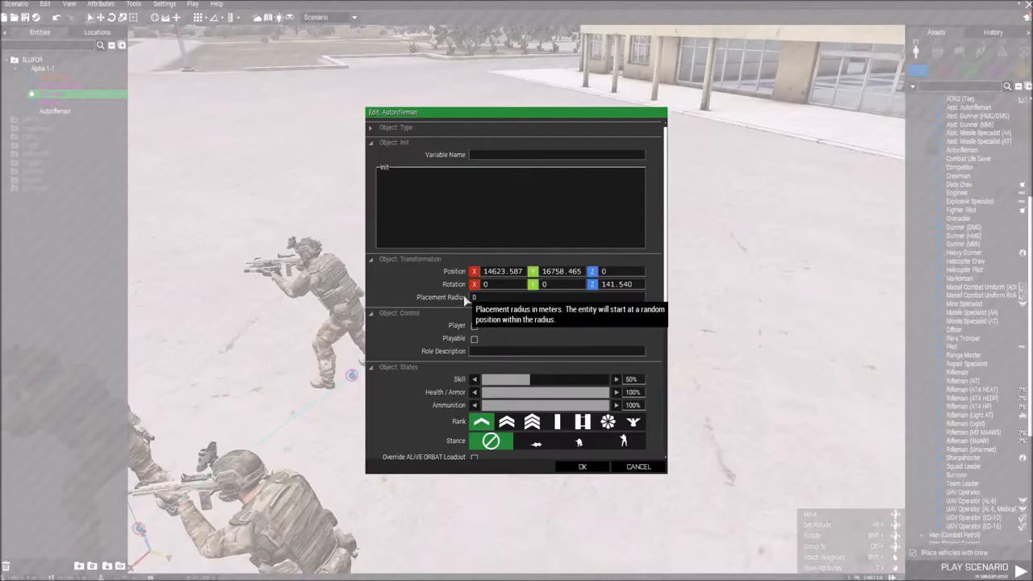
{"action": "left_click", "coordinate": [581, 467]}
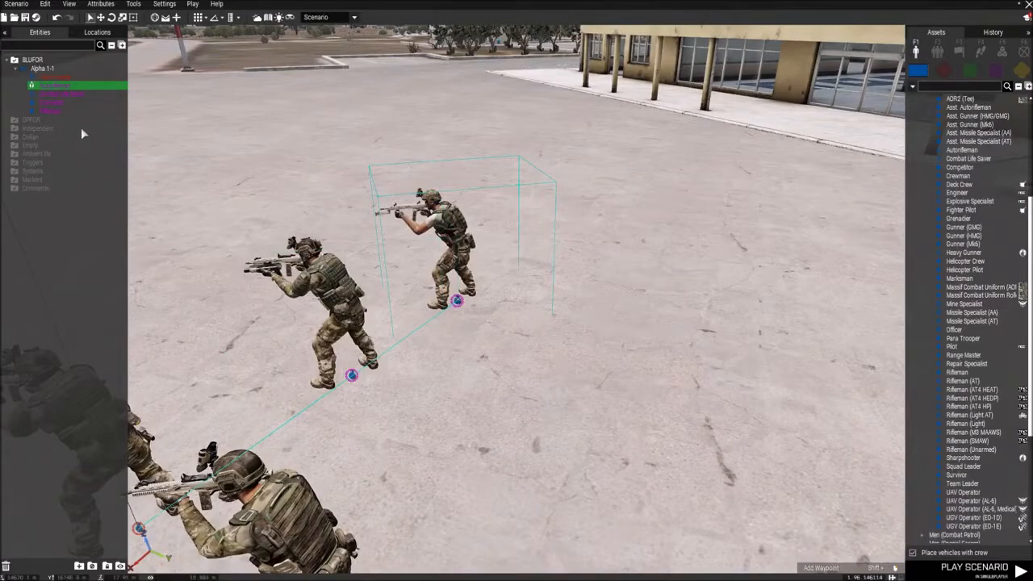
Step: Place a NATO M-ATV without crew on the tarmac beside the squad and rotate its front away from the terminal
{"action": "key", "text": "a"}
{"action": "key", "text": "s"}
{"action": "right_click_drag", "start_coordinate": [440, 268], "coordinate": [578, 352]}
{"action": "key", "text": "w"}
{"action": "key", "text": "a"}
{"action": "key", "text": "s"}
{"action": "key", "text": "d"}
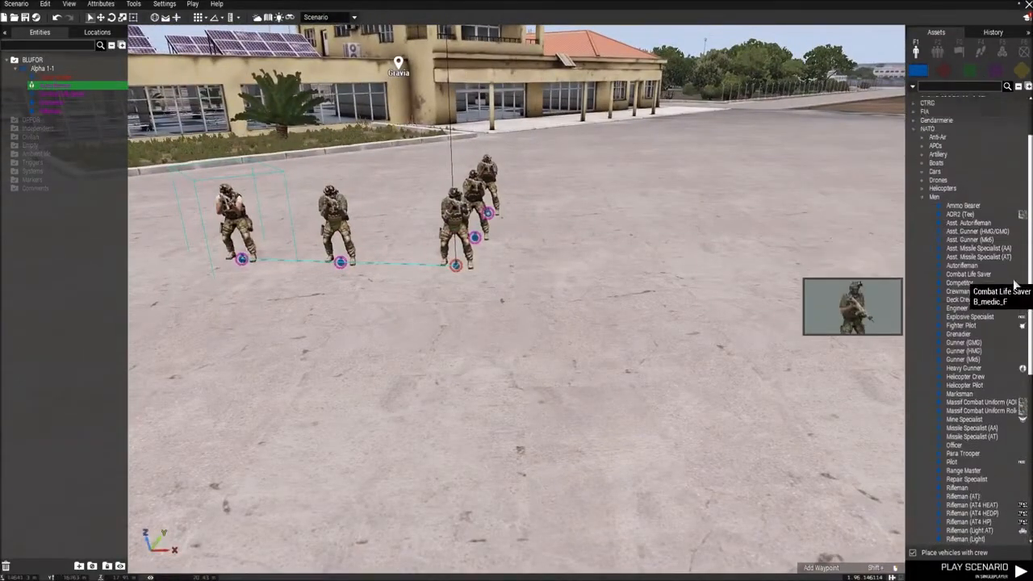
{"action": "scroll", "coordinate": [993, 243], "scroll_direction": "up", "scroll_amount": 5}
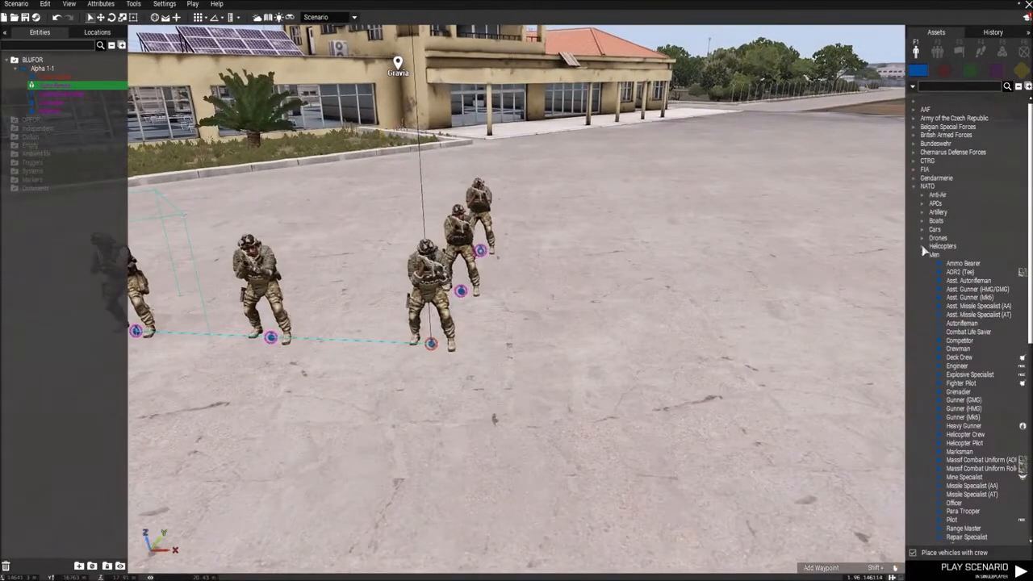
{"action": "left_click", "coordinate": [923, 230]}
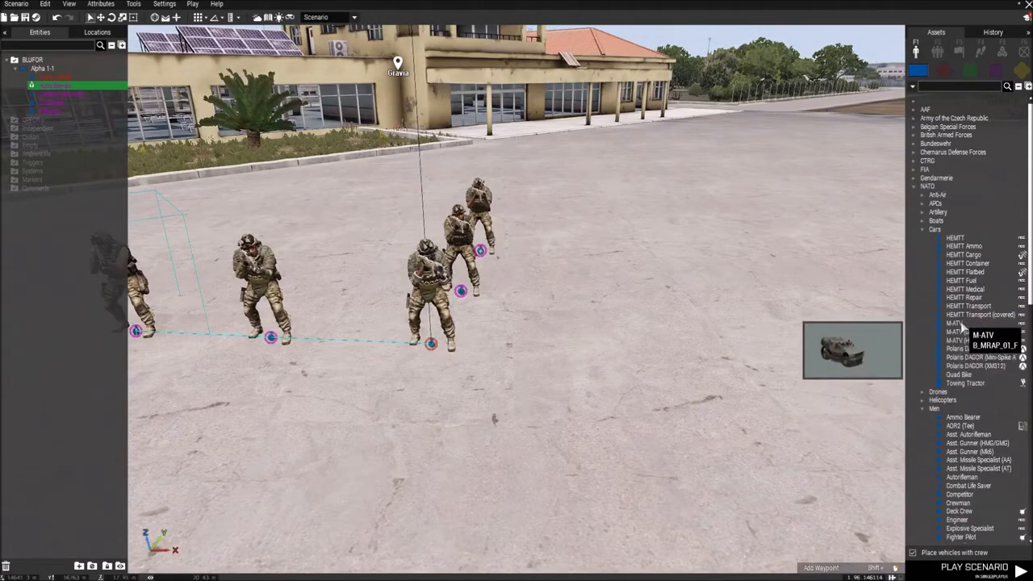
{"action": "left_click", "coordinate": [962, 325]}
{"action": "key", "text": "d"}
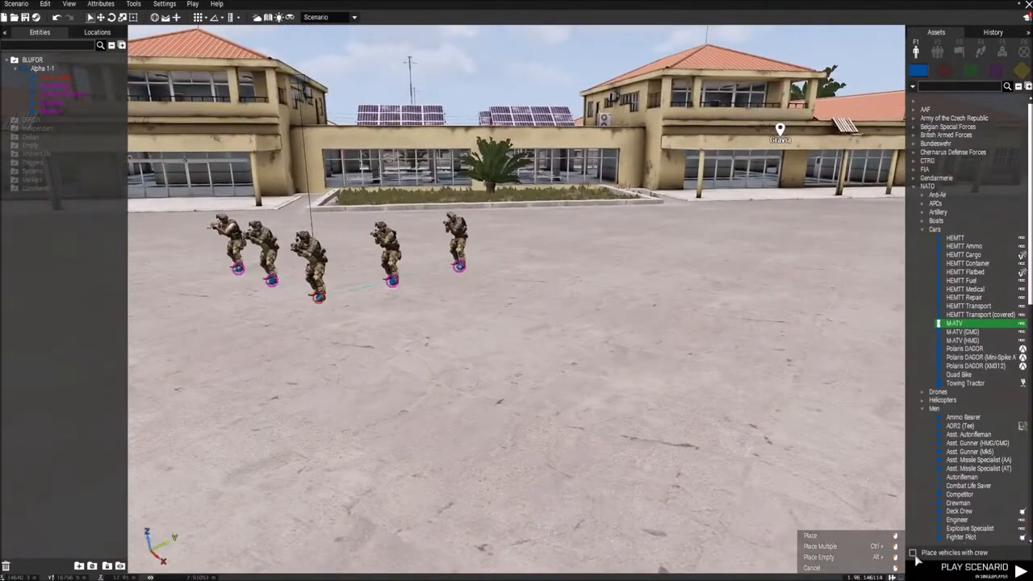
{"action": "key", "text": "d"}
{"action": "left_click", "coordinate": [688, 356]}
{"action": "left_click_drag", "start_coordinate": [689, 356], "coordinate": [553, 441], "text": "shift"}
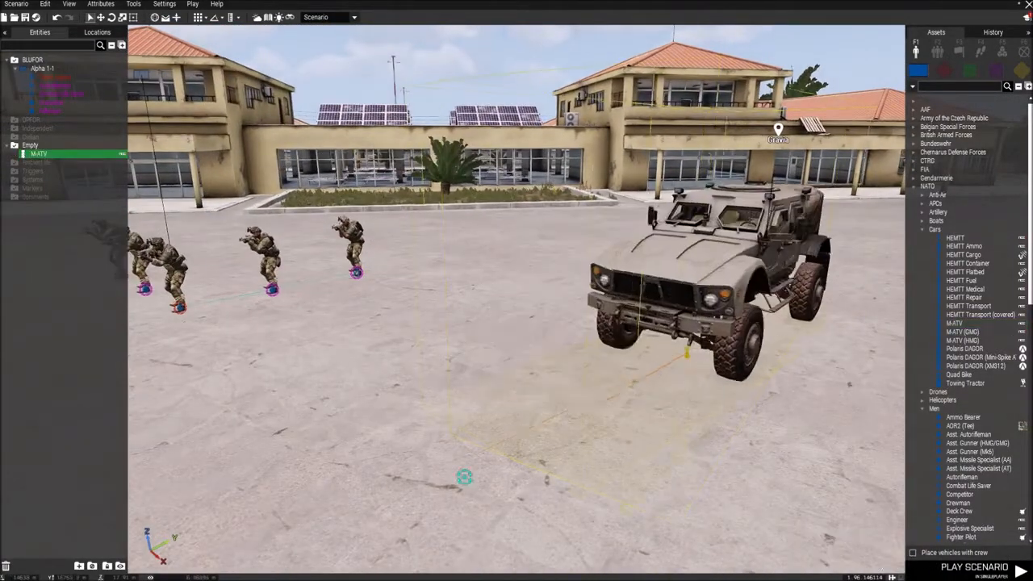
{"action": "key", "text": "s"}
{"action": "left_click", "coordinate": [638, 382]}
{"action": "key", "text": "a"}
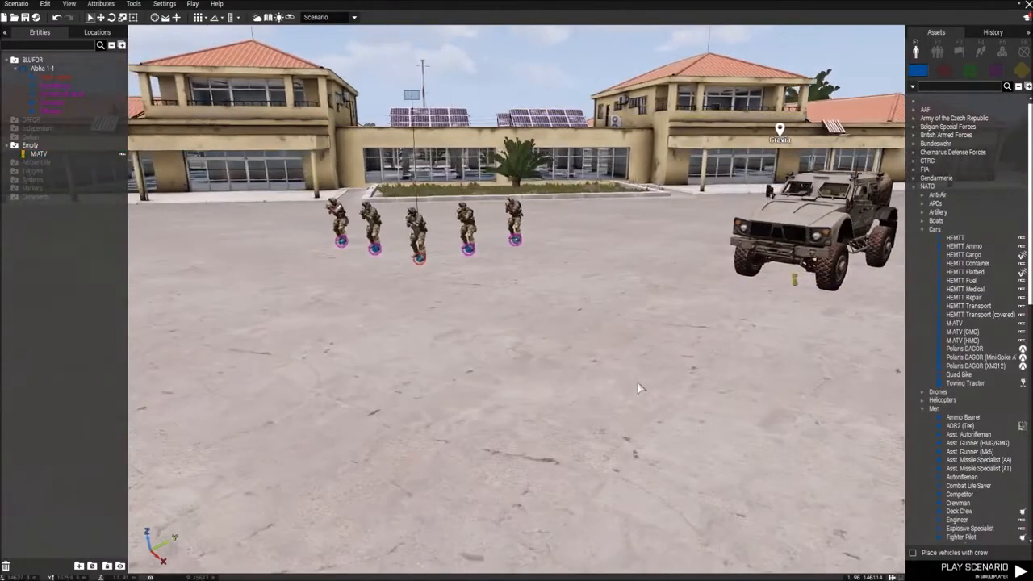
Step: Examine the squad, the M-ATV and the open tarmac around them from several angles and heights
{"action": "key", "text": "w"}
{"action": "key", "text": "a"}
{"action": "right_click_drag", "start_coordinate": [637, 383], "coordinate": [736, 388]}
{"action": "key", "text": "s"}
{"action": "key", "text": "w"}
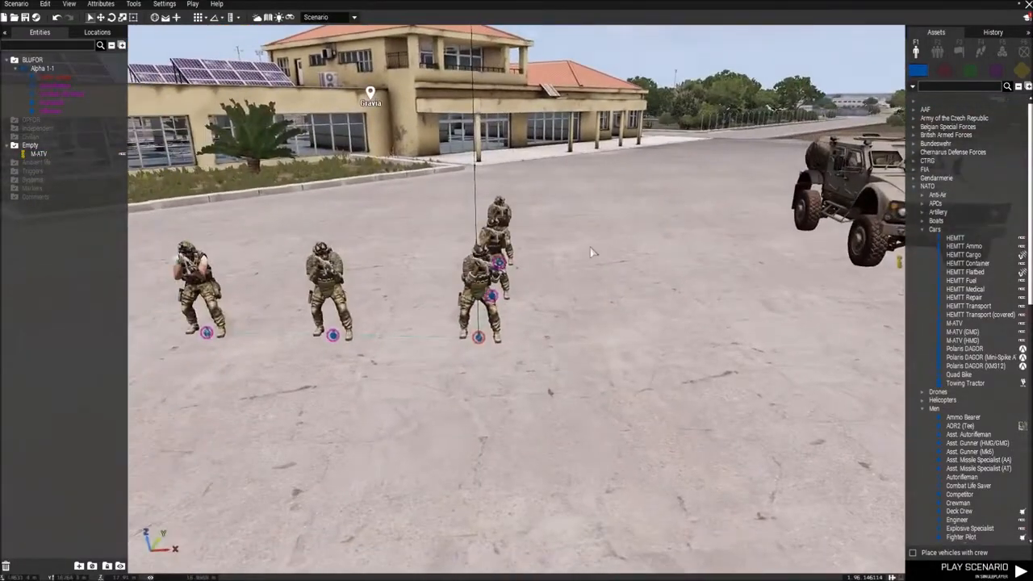
{"action": "right_click_drag", "start_coordinate": [608, 293], "coordinate": [553, 294]}
{"action": "key", "text": "w"}
{"action": "key", "text": "d"}
{"action": "key", "text": "w"}
{"action": "key", "text": "a"}
{"action": "key", "text": "s"}
{"action": "key", "text": "d"}
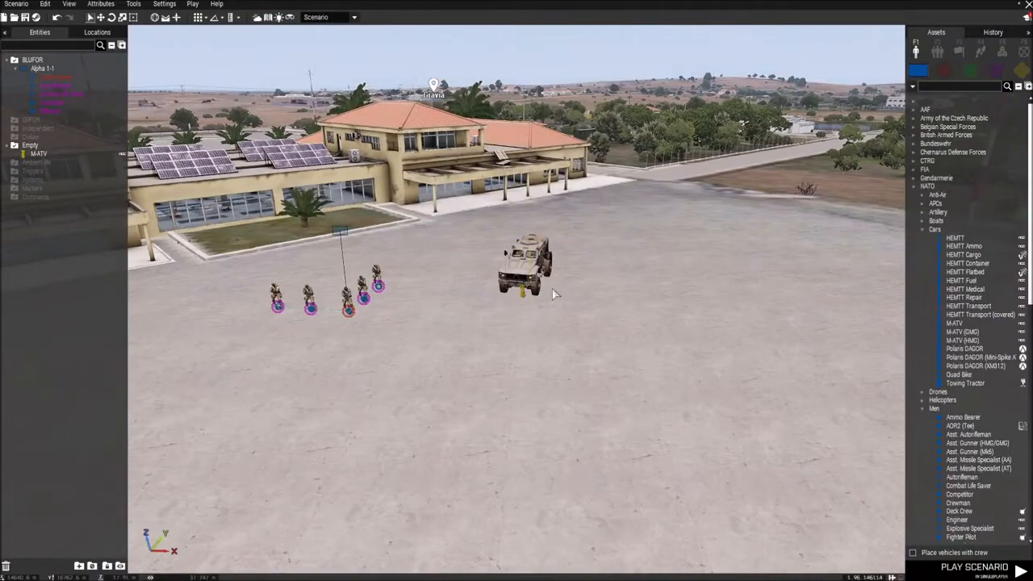
{"action": "key", "text": "a"}
{"action": "key", "text": "s"}
{"action": "key", "text": "q"}
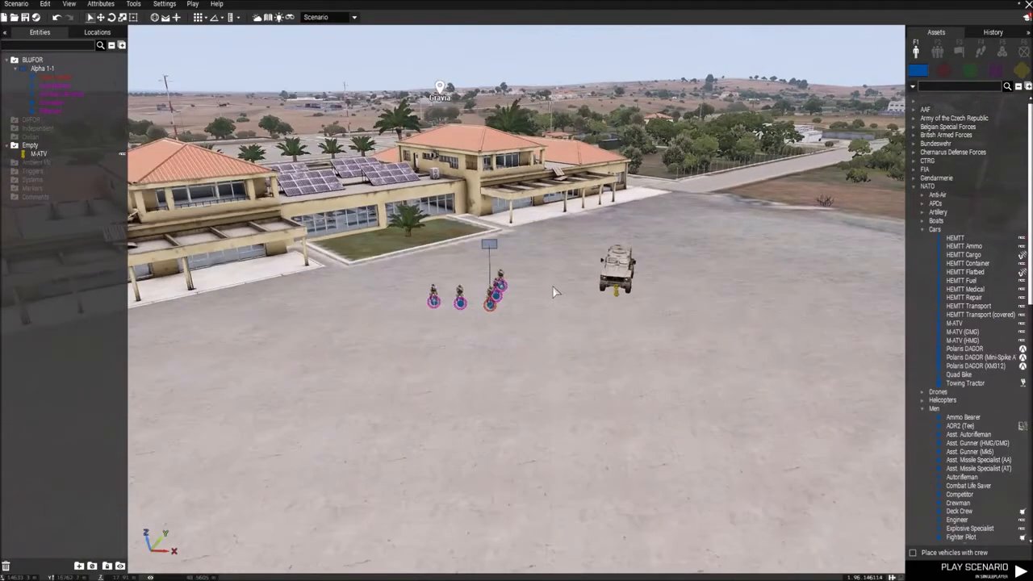
{"action": "key", "text": "w"}
{"action": "key", "text": "d"}
{"action": "right_click_drag", "start_coordinate": [554, 293], "coordinate": [672, 269]}
{"action": "key", "text": "w"}
{"action": "key", "text": "w"}
{"action": "key", "text": "w"}
{"action": "key", "text": "d"}
{"action": "key", "text": "d"}
{"action": "key", "text": "a"}
{"action": "key", "text": "w"}
{"action": "key", "text": "s"}
{"action": "key", "text": "w"}
{"action": "key", "text": "w"}
{"action": "key", "text": "s"}
{"action": "key", "text": "w"}
{"action": "key", "text": "w"}
{"action": "key", "text": "s"}
{"action": "key", "text": "d"}
{"action": "key", "text": "d"}
{"action": "key", "text": "a"}
Step: Place a Trigger on the tarmac beyond the M-ATV and set its A and B sizes to 10
{"action": "left_click", "coordinate": [960, 53]}
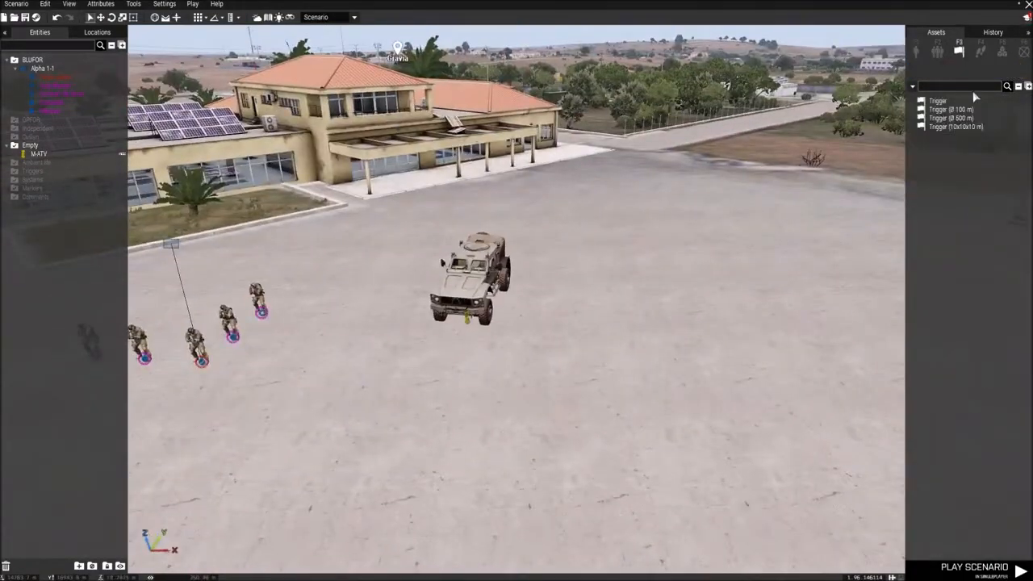
{"action": "left_click", "coordinate": [951, 116]}
{"action": "key", "text": "w"}
{"action": "left_click", "coordinate": [553, 208]}
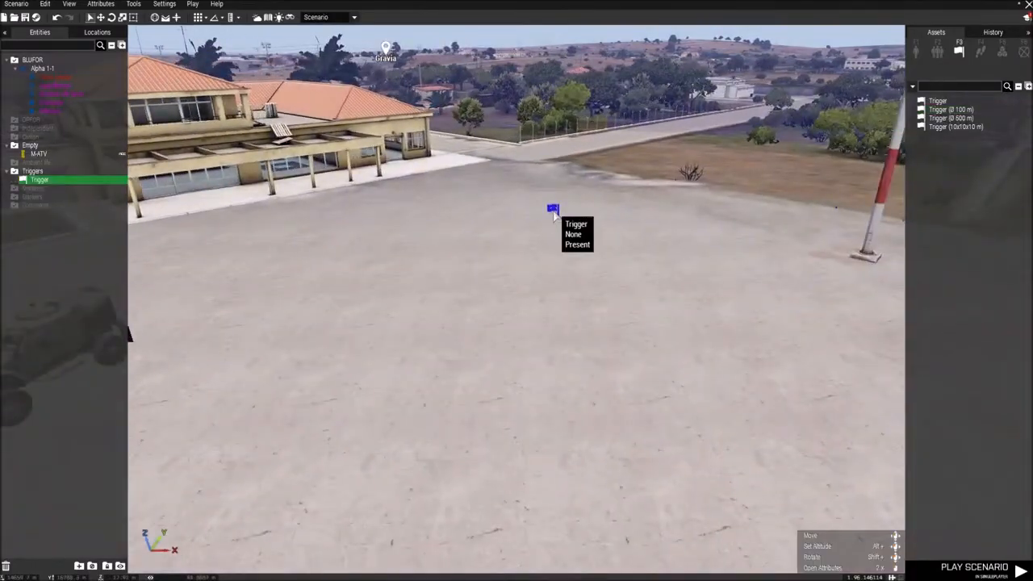
{"action": "double_click", "coordinate": [553, 211]}
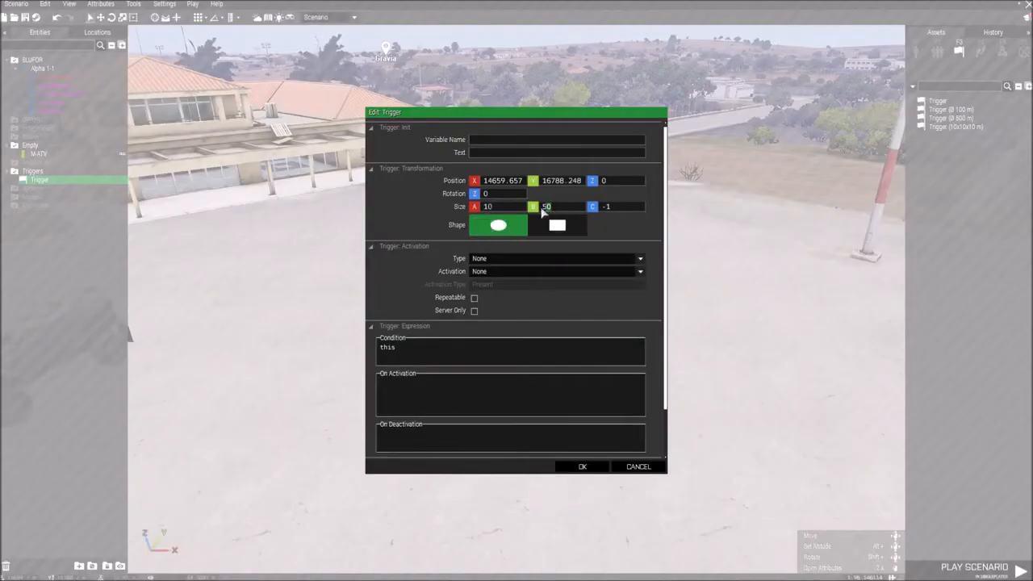
{"action": "key", "text": "Escape"}
Step: Move the trigger slightly across the tarmac in front of the terminal building
{"action": "key", "text": "w"}
{"action": "key", "text": "d"}
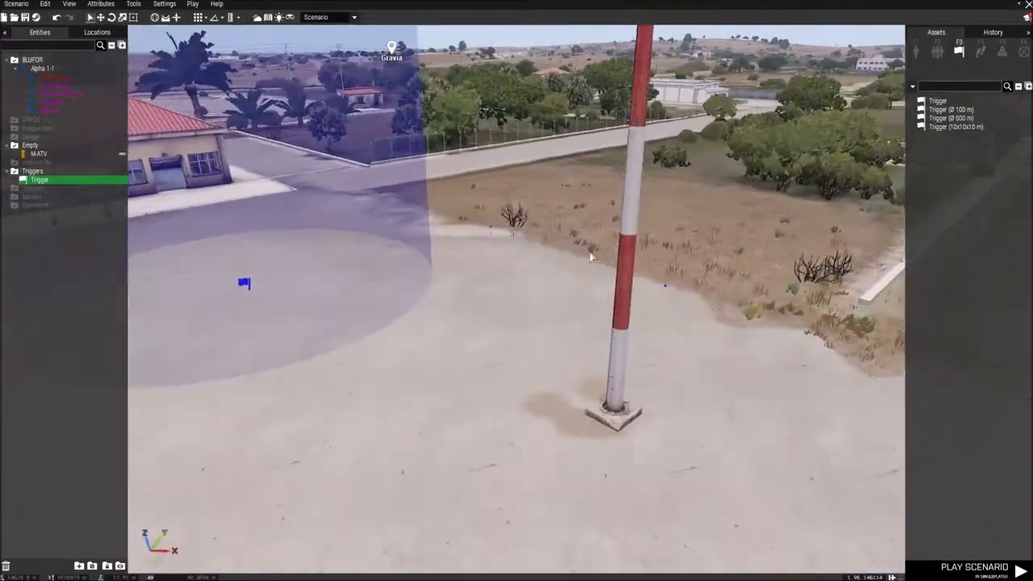
{"action": "right_click_drag", "start_coordinate": [590, 256], "coordinate": [381, 251]}
{"action": "key", "text": "a"}
{"action": "right_click_drag", "start_coordinate": [456, 246], "coordinate": [405, 358]}
{"action": "key", "text": "w"}
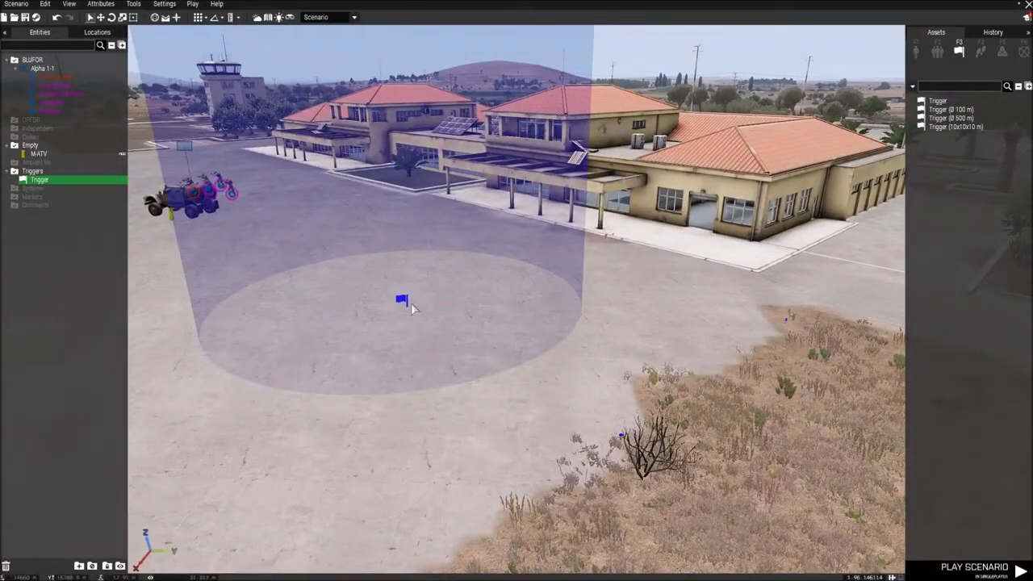
{"action": "right_click_drag", "start_coordinate": [583, 260], "coordinate": [528, 283]}
{"action": "key", "text": "a"}
{"action": "key", "text": "d"}
{"action": "key", "text": "w"}
{"action": "key", "text": "s"}
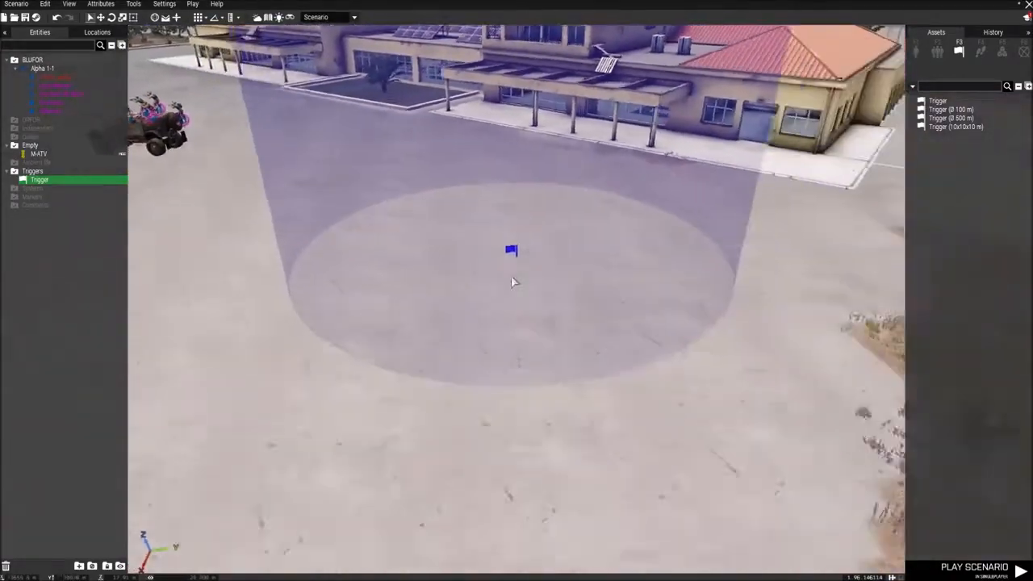
{"action": "key", "text": "a"}
{"action": "key", "text": "w"}
{"action": "key", "text": "d"}
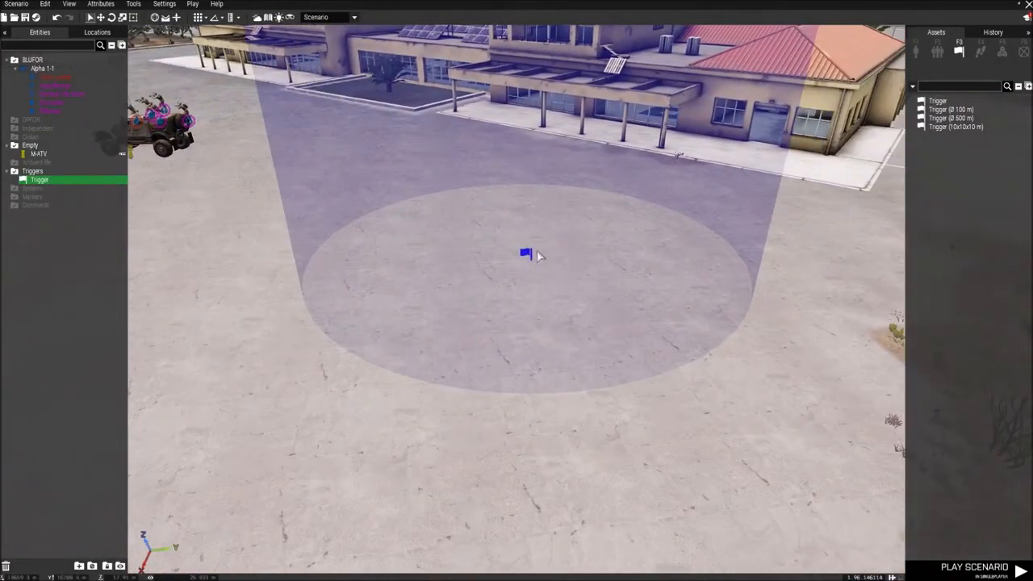
{"action": "left_click_drag", "start_coordinate": [531, 253], "coordinate": [540, 262]}
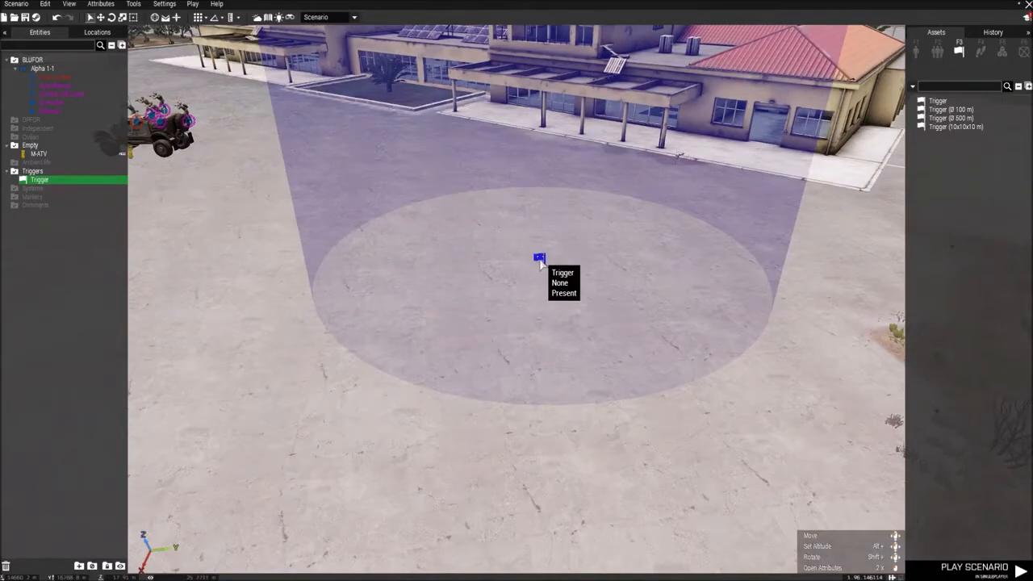
Step: Set the trigger's activation to BLUFOR with the activation type Present
{"action": "double_click", "coordinate": [540, 260]}
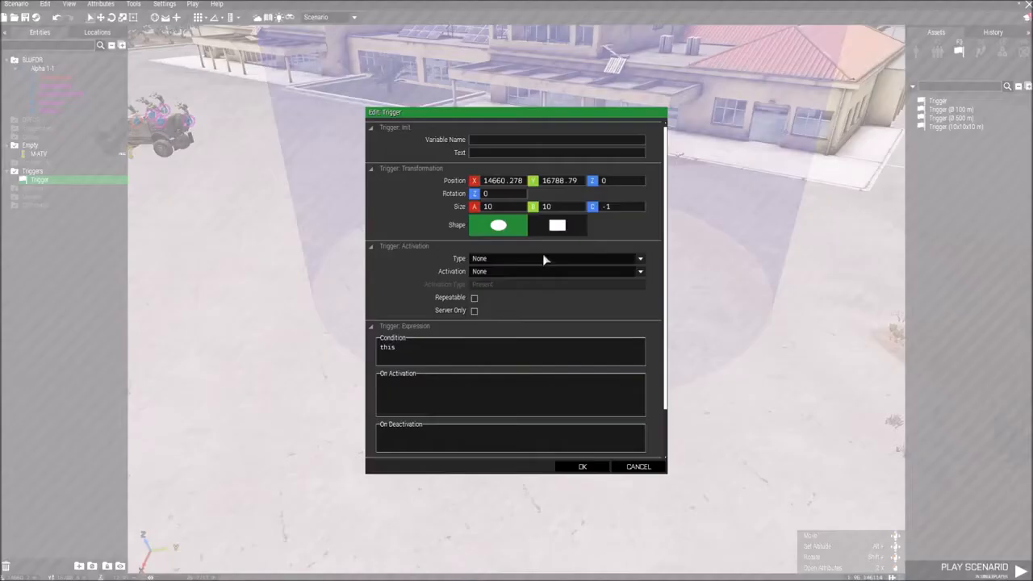
{"action": "left_click", "coordinate": [484, 273]}
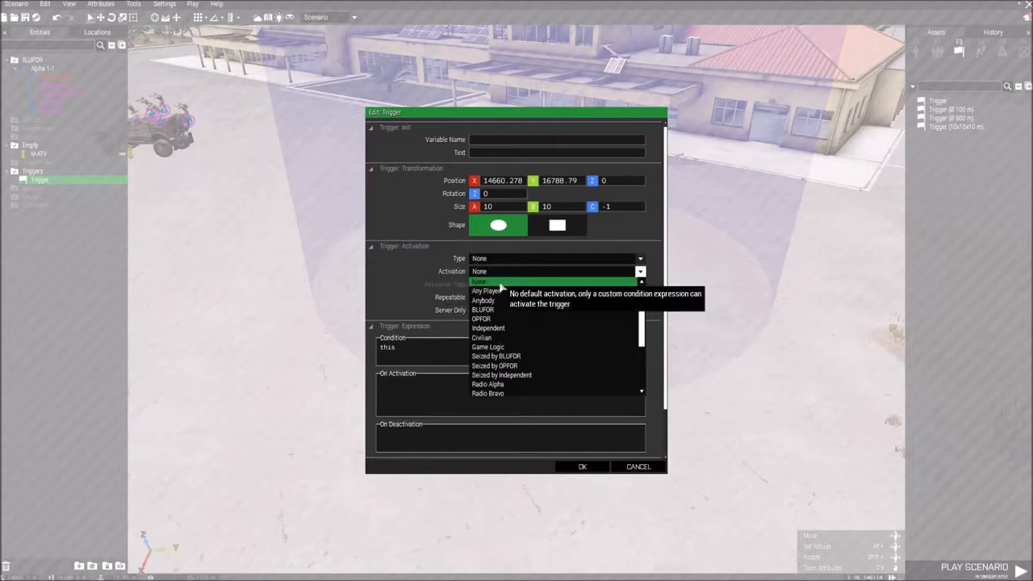
{"action": "left_click", "coordinate": [484, 310]}
{"action": "left_click", "coordinate": [484, 287]}
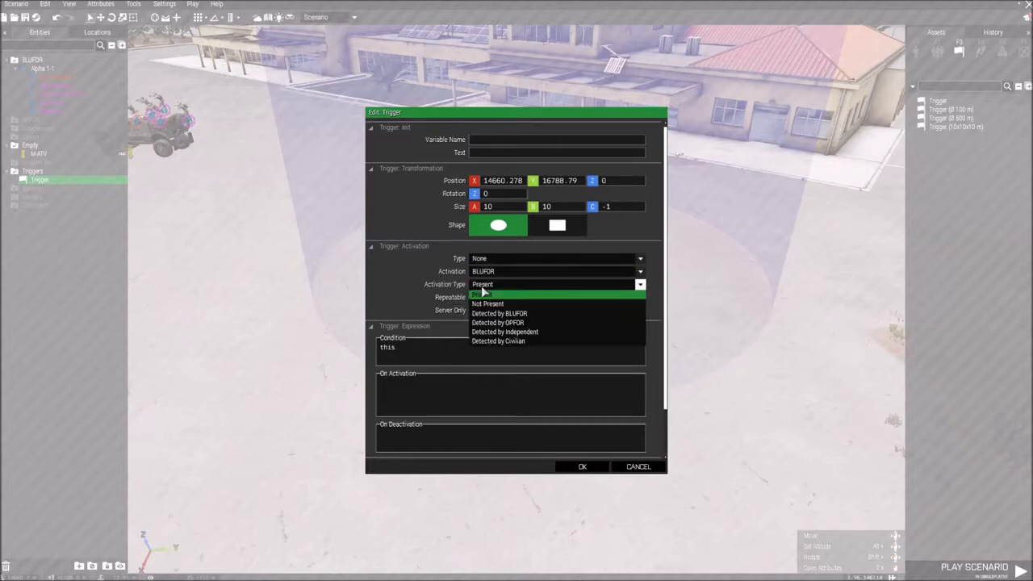
{"action": "left_click", "coordinate": [484, 293]}
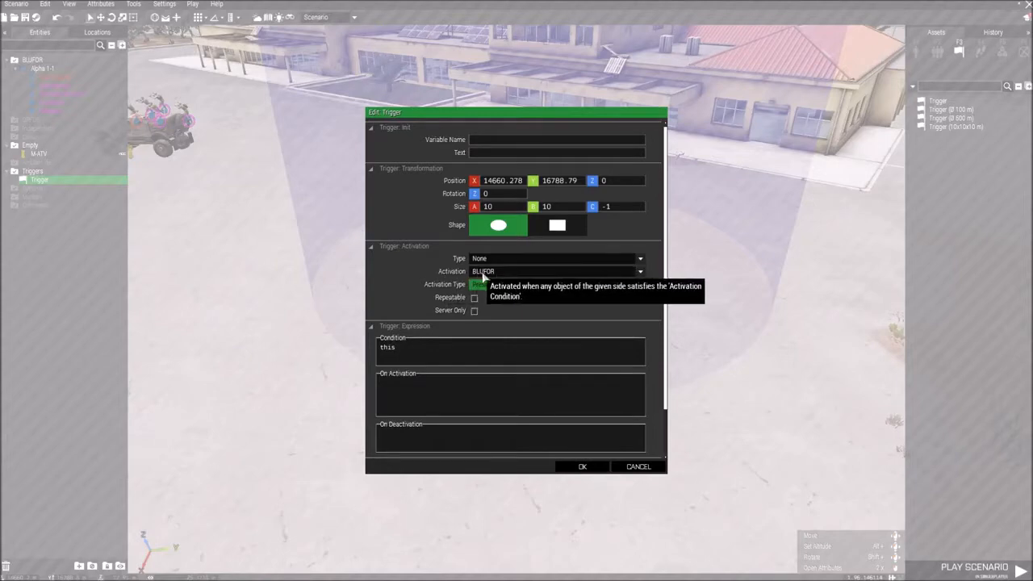
{"action": "left_click", "coordinate": [588, 469]}
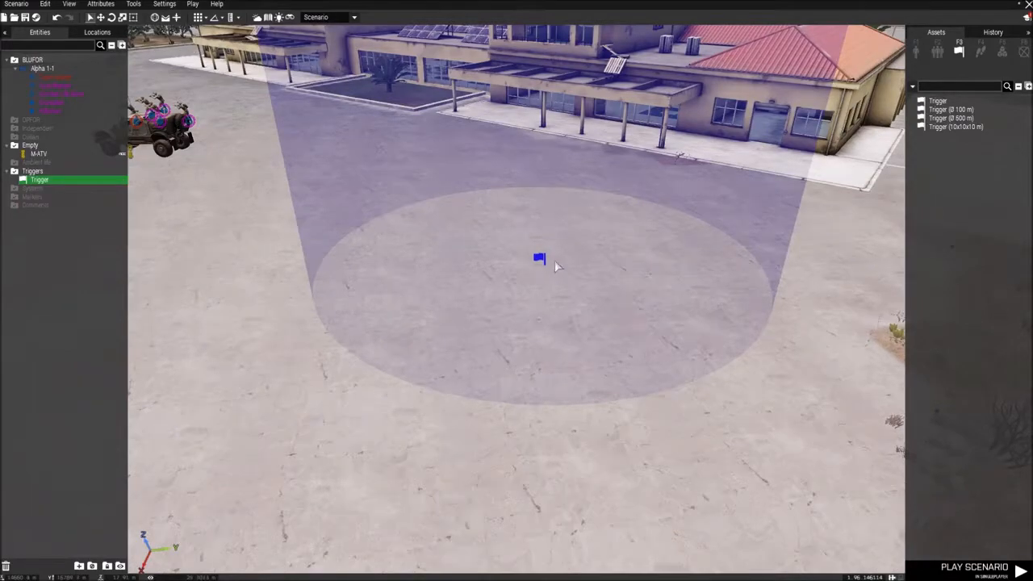
Step: Examine the trigger's area and its surroundings from farther back, near the striped pole
{"action": "key", "text": "s"}
{"action": "key", "text": "w"}
{"action": "right_click_drag", "start_coordinate": [597, 315], "coordinate": [634, 302]}
{"action": "key", "text": "a"}
{"action": "key", "text": "d"}
{"action": "key", "text": "s"}
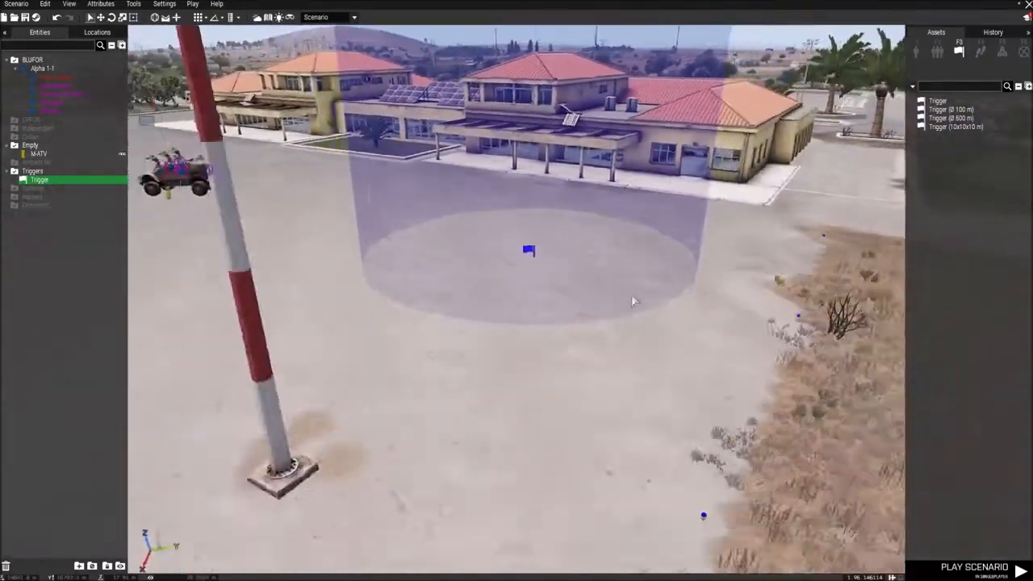
{"action": "key", "text": "w"}
{"action": "key", "text": "s"}
{"action": "key", "text": "w"}
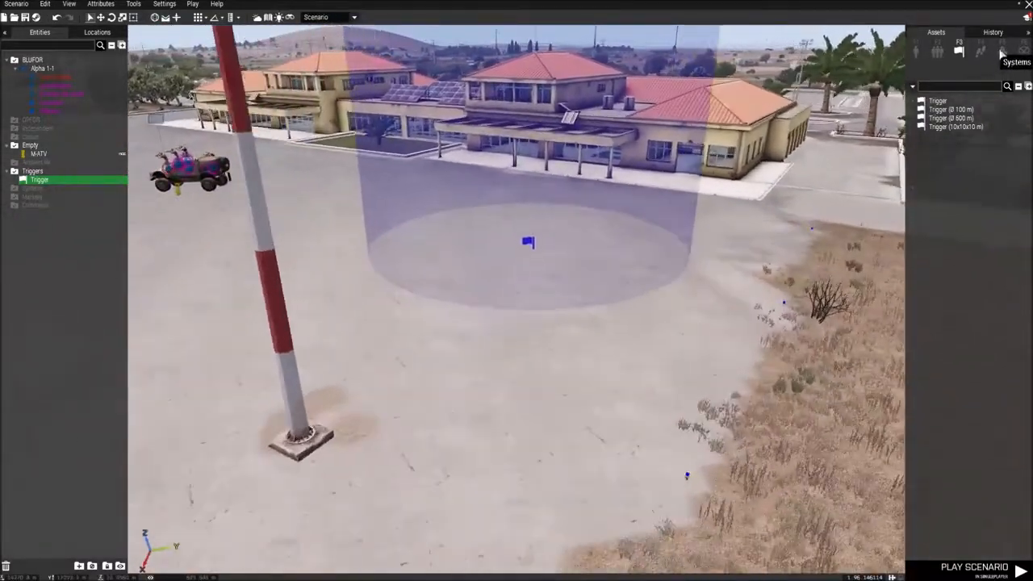
Step: Place a Set Task State module from the Intel systems on the tarmac just outside the trigger area
{"action": "left_click", "coordinate": [1002, 53]}
{"action": "key", "text": "a"}
{"action": "key", "text": "d"}
{"action": "key", "text": "w"}
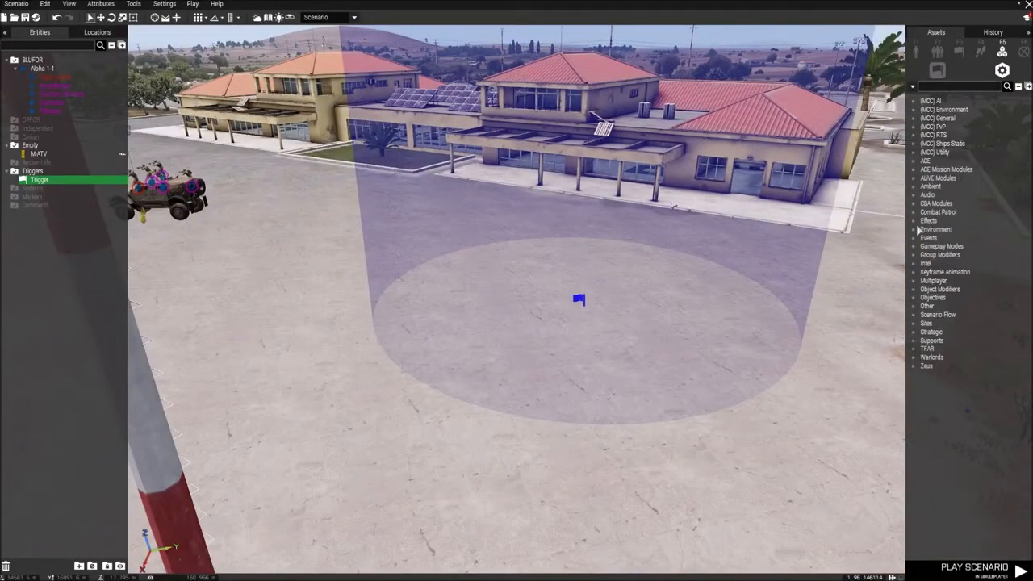
{"action": "left_click", "coordinate": [920, 264]}
{"action": "left_click", "coordinate": [955, 314]}
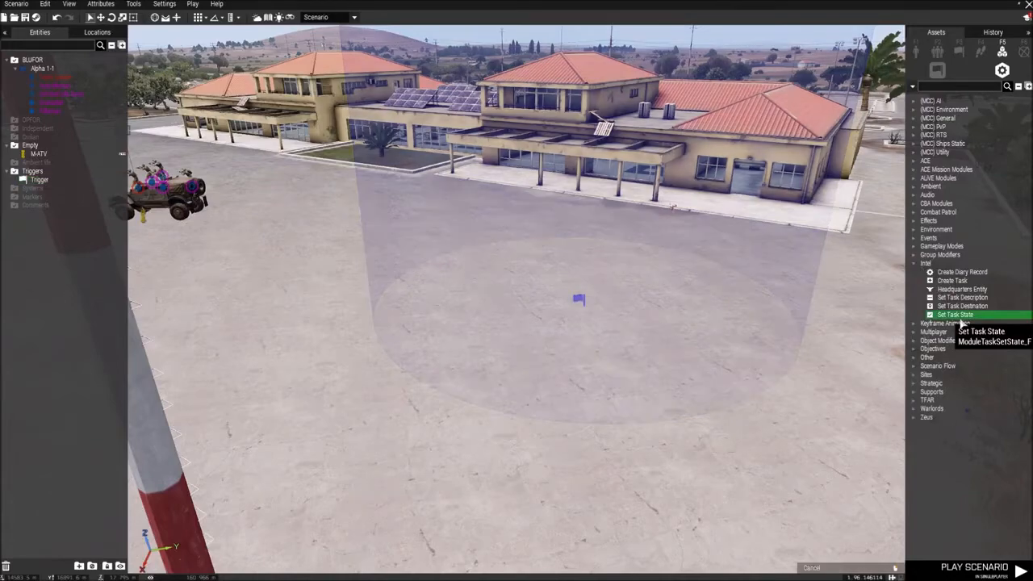
{"action": "key", "text": "a"}
{"action": "left_click", "coordinate": [601, 315]}
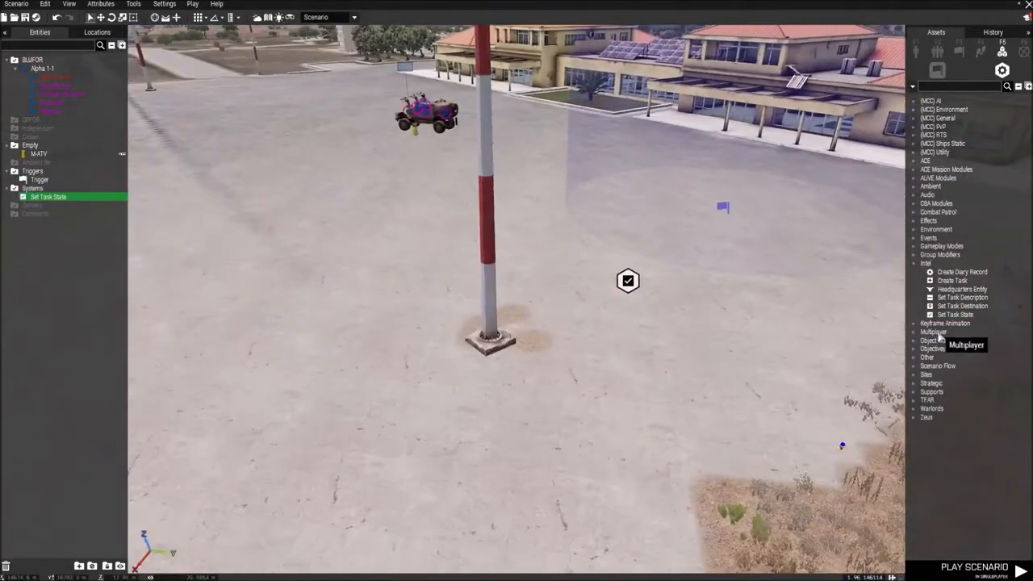
Step: Place a Create Task module from the Intel systems and move it next to the trigger's flag
{"action": "left_click", "coordinate": [952, 280]}
{"action": "left_click", "coordinate": [484, 318]}
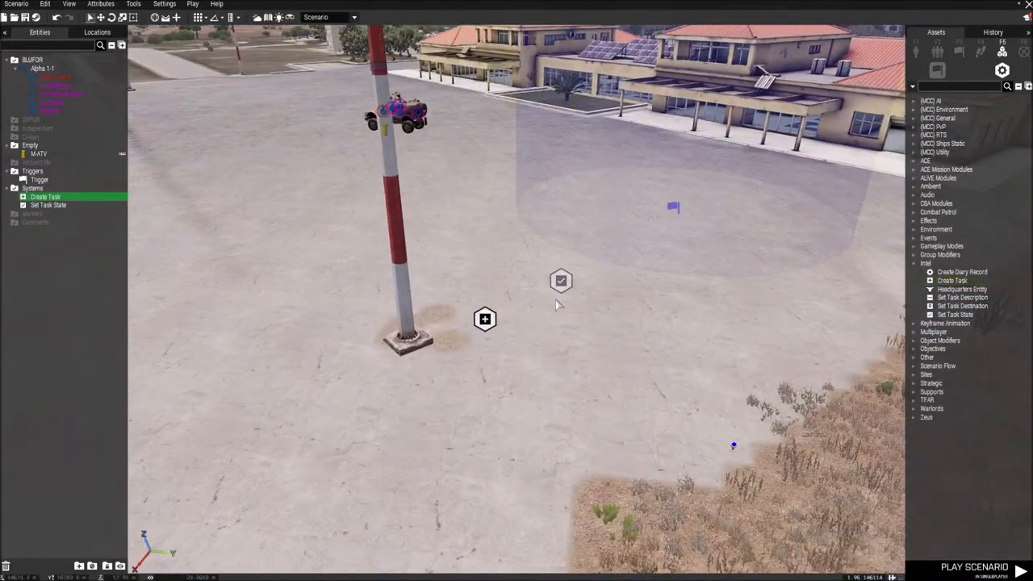
{"action": "left_click", "coordinate": [567, 273]}
{"action": "left_click_drag", "start_coordinate": [487, 327], "coordinate": [567, 345]}
{"action": "key", "text": "w"}
{"action": "key", "text": "s"}
{"action": "key", "text": "w"}
{"action": "key", "text": "d"}
{"action": "key", "text": "s"}
Step: Set the Create Task module's owner to BLUFOR and apply the attributes
{"action": "double_click", "coordinate": [554, 307]}
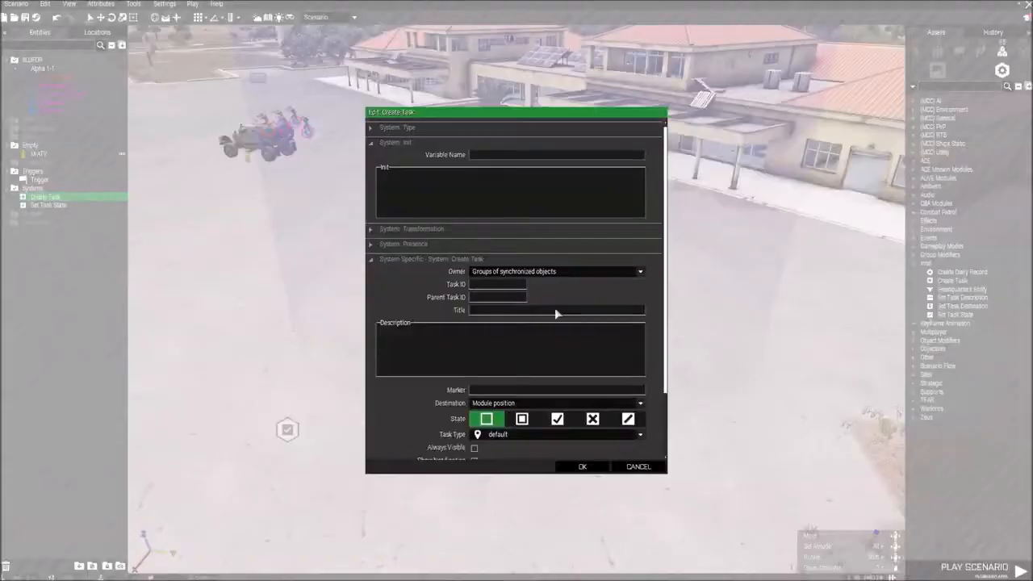
{"action": "left_click", "coordinate": [524, 271]}
{"action": "left_click", "coordinate": [487, 311]}
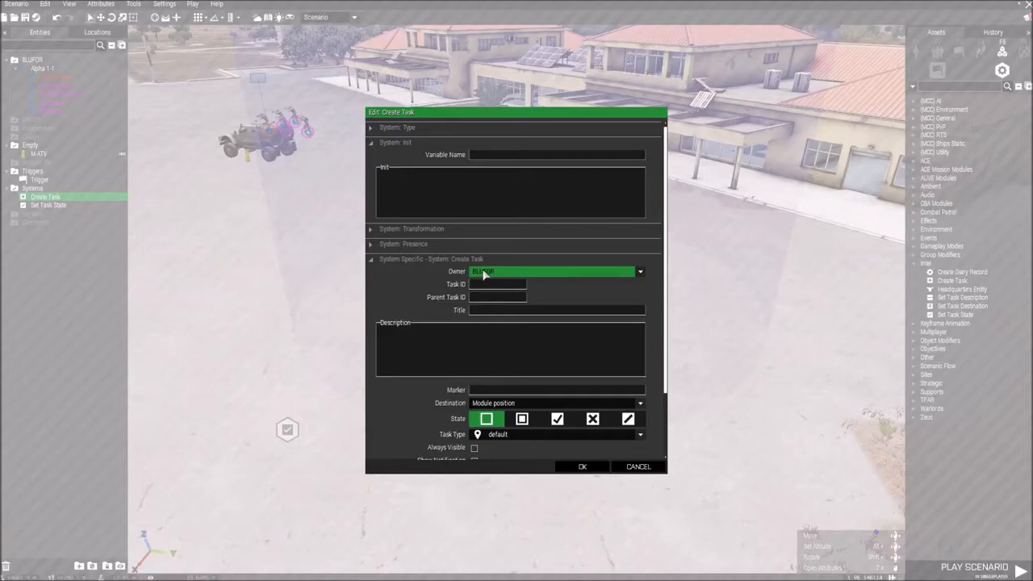
{"action": "left_click", "coordinate": [577, 466]}
Step: Place an OPFOR CSAT Ammo Bearer on the road near the corner of the terminal building
{"action": "key", "text": "F1"}
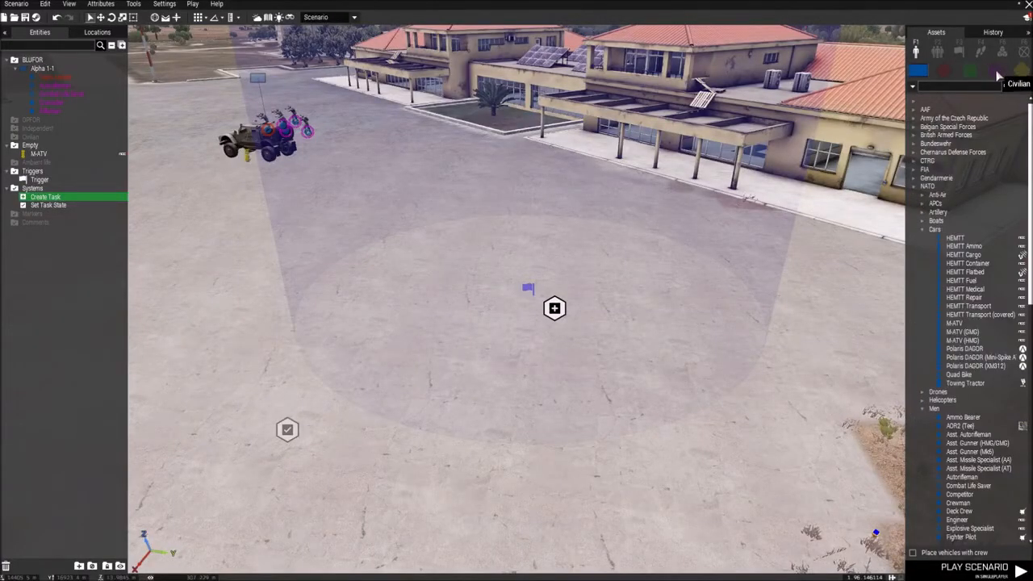
{"action": "left_click", "coordinate": [945, 71]}
{"action": "key", "text": "s"}
{"action": "key", "text": "d"}
{"action": "left_click", "coordinate": [966, 197]}
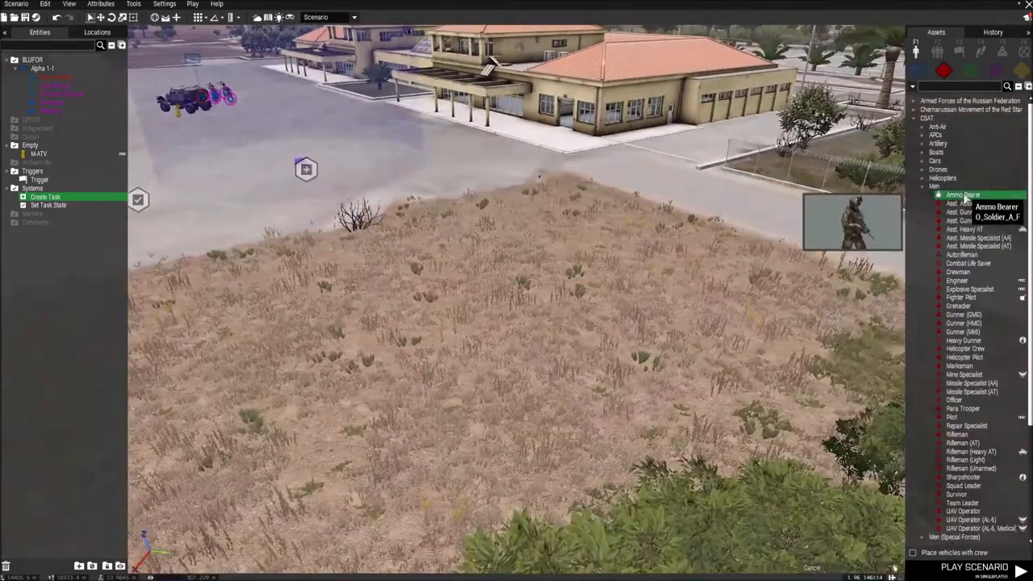
{"action": "scroll", "coordinate": [627, 242], "scroll_direction": "up", "scroll_amount": 2}
{"action": "left_click", "coordinate": [623, 242]}
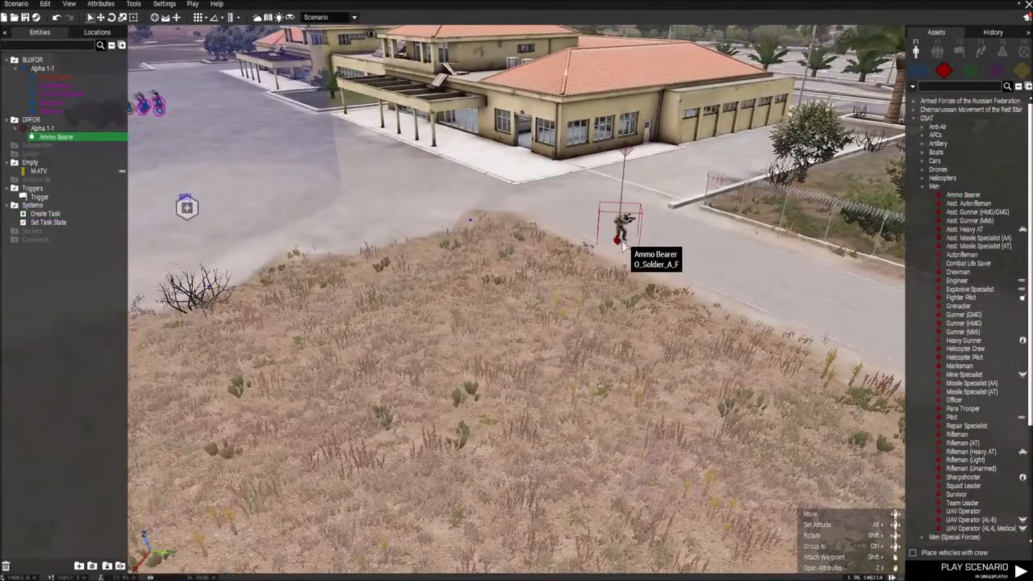
Step: Set the Create Task module's owner to OPFOR and apply the attributes
{"action": "key", "text": "a"}
{"action": "key", "text": "w"}
{"action": "key", "text": "d"}
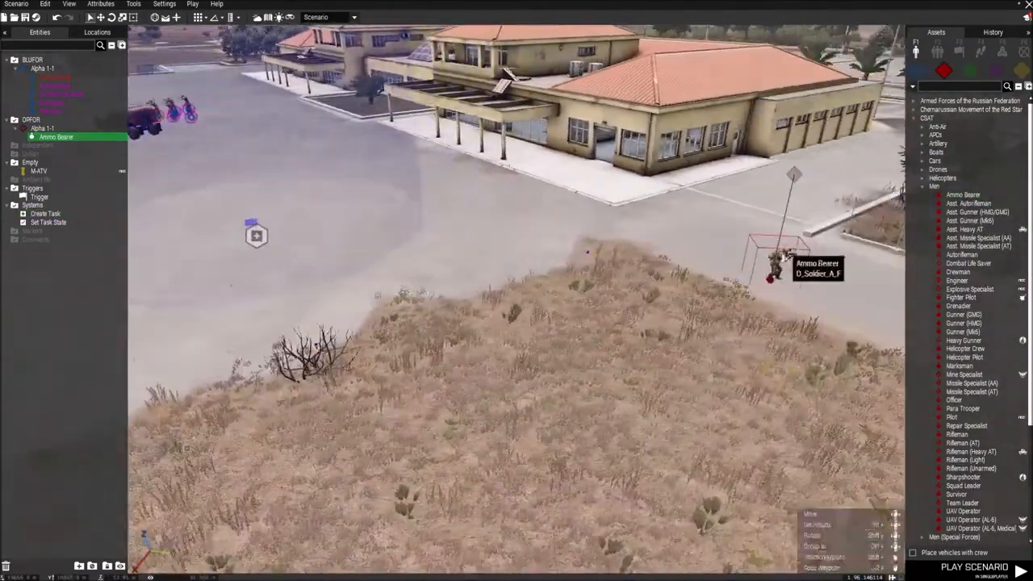
{"action": "key", "text": "a"}
{"action": "double_click", "coordinate": [347, 301]}
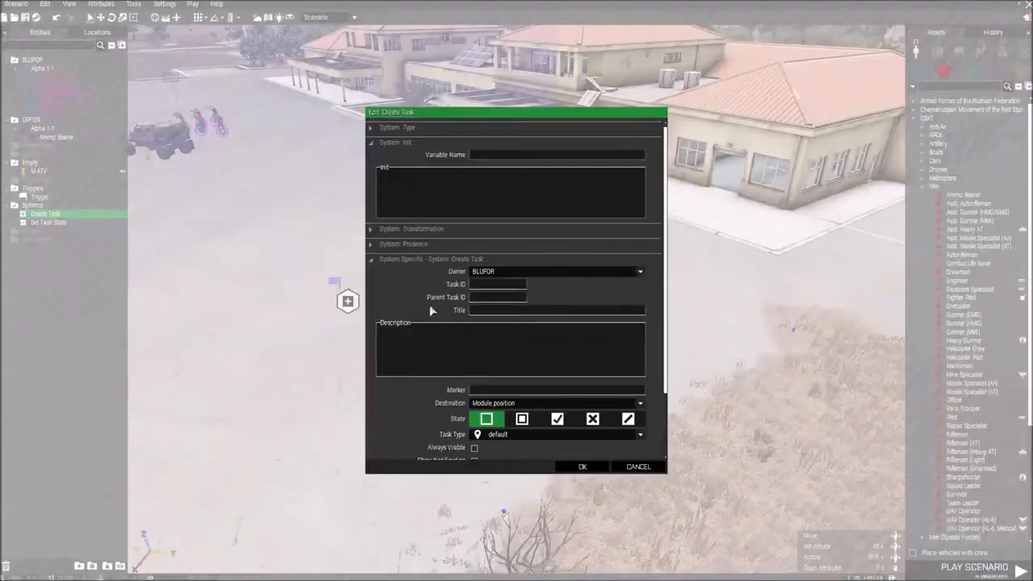
{"action": "left_click", "coordinate": [481, 273]}
{"action": "left_click", "coordinate": [492, 329]}
{"action": "left_click", "coordinate": [500, 275]}
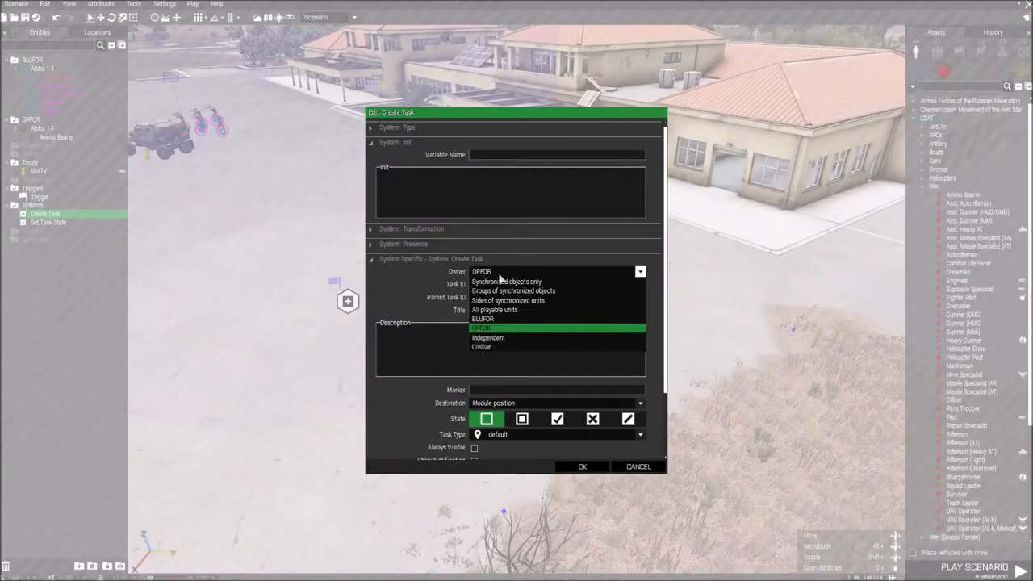
{"action": "left_click", "coordinate": [493, 328]}
{"action": "left_click", "coordinate": [581, 467]}
Step: Delete the OPFOR Ammo Bearer from the road beside the terminal
{"action": "key", "text": "w"}
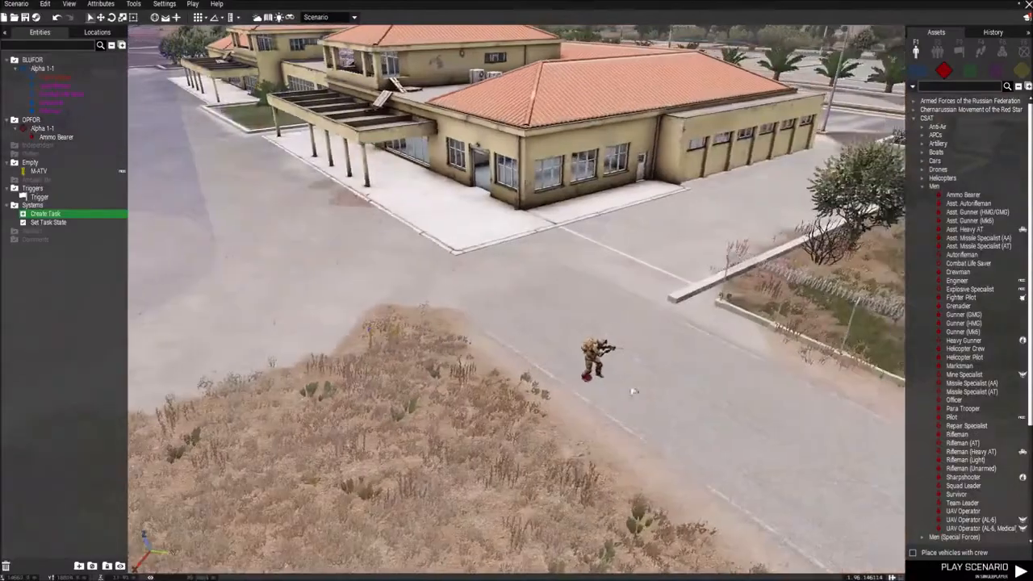
{"action": "left_click", "coordinate": [588, 377]}
{"action": "key", "text": "Delete"}
Step: Title the Create Task module beside the trigger's flag "Go here"
{"action": "right_click_drag", "start_coordinate": [682, 380], "coordinate": [653, 381]}
{"action": "key", "text": "a"}
{"action": "key", "text": "w"}
{"action": "key", "text": "w"}
{"action": "double_click", "coordinate": [609, 342]}
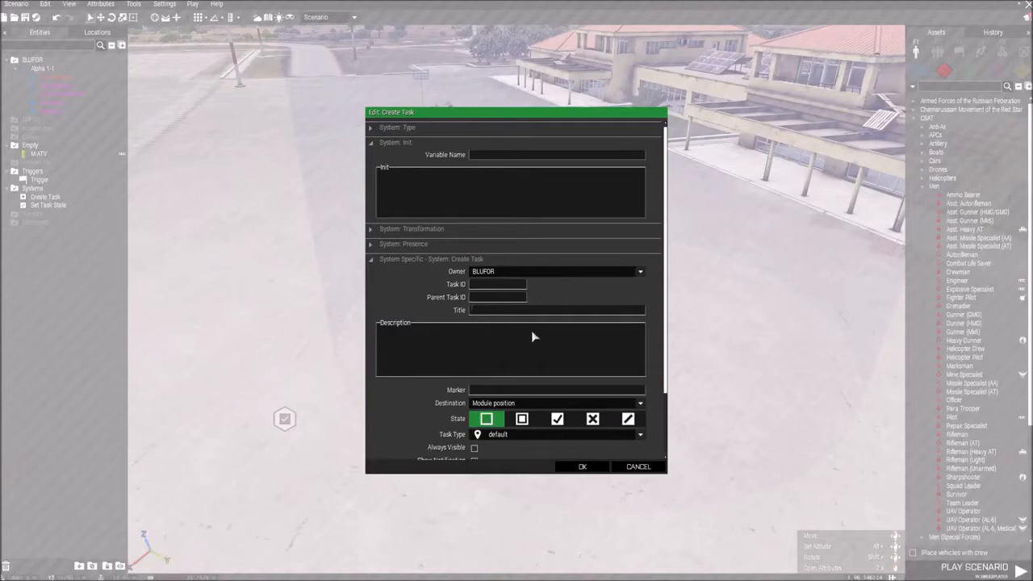
{"action": "type", "text": "Go here"}
{"action": "left_click", "coordinate": [387, 329]}
Step: Review the destination options of the Create Task module and keep Module position
{"action": "scroll", "coordinate": [399, 310], "scroll_direction": "down", "scroll_amount": 2}
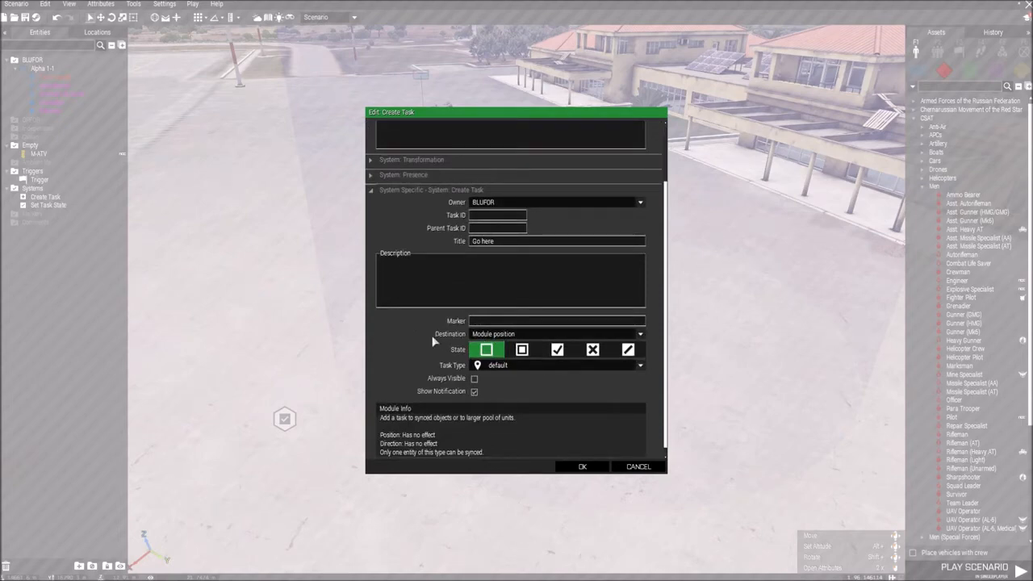
{"action": "left_click", "coordinate": [489, 334]}
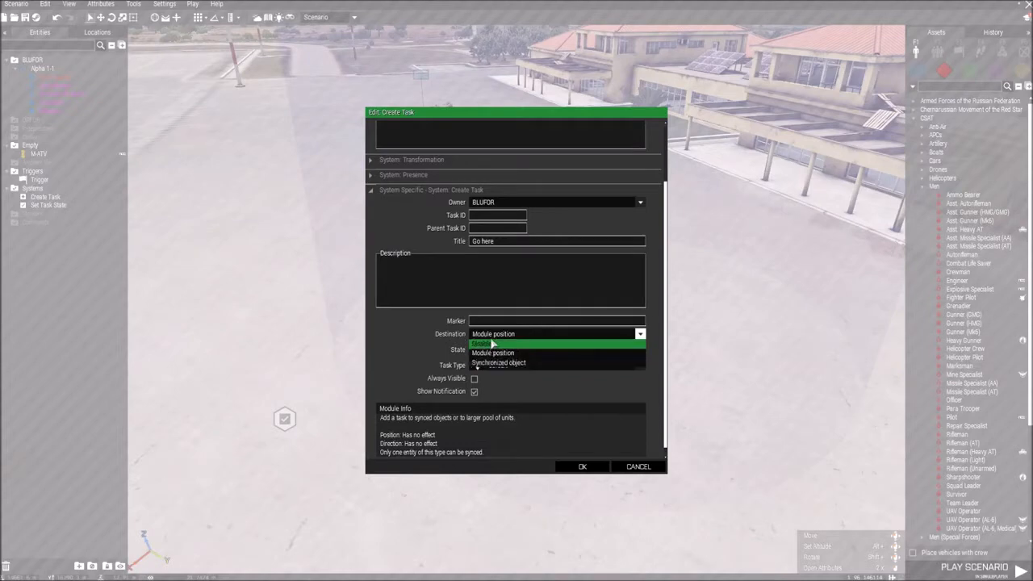
{"action": "left_click", "coordinate": [516, 334]}
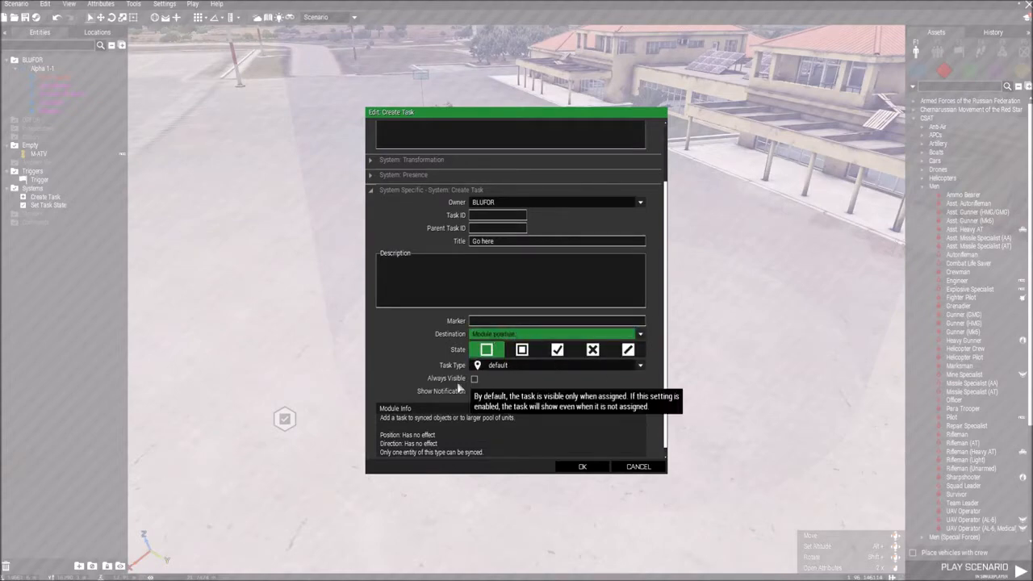
{"action": "left_click", "coordinate": [502, 333]}
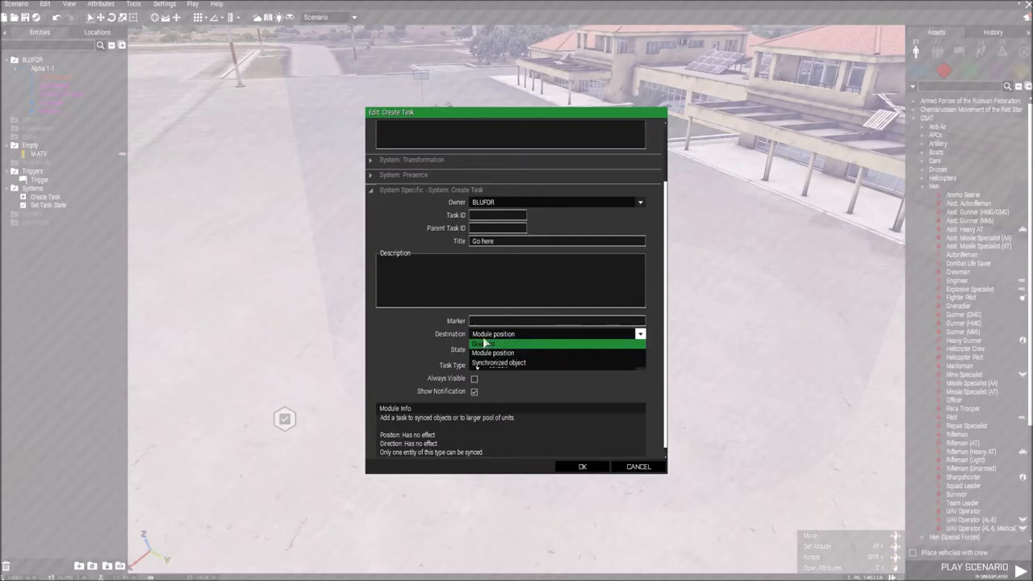
{"action": "left_click", "coordinate": [487, 334]}
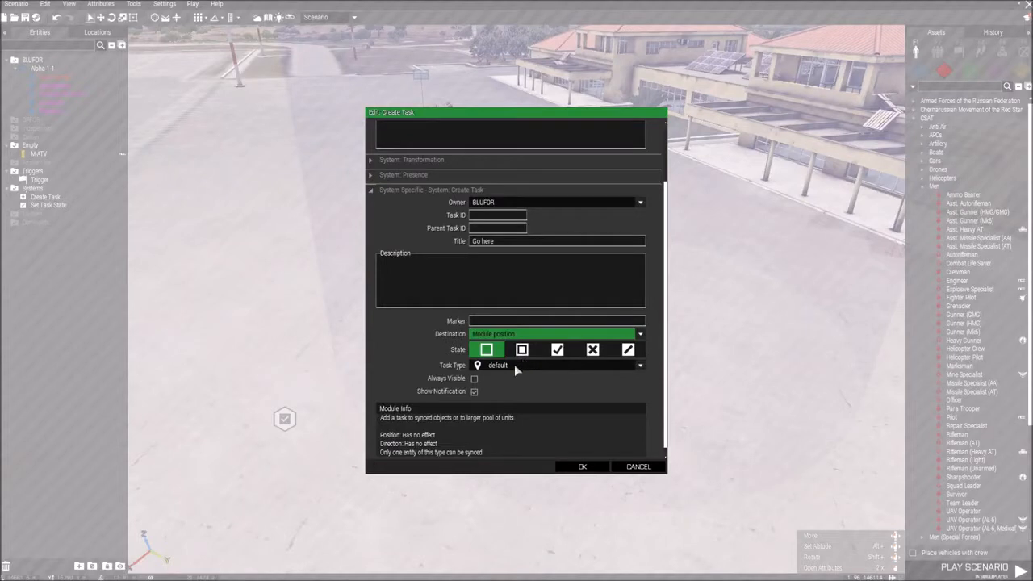
Step: Set the task's state to Assigned, keep the default task type after browsing the alternatives, and apply the attributes
{"action": "scroll", "coordinate": [517, 369], "scroll_direction": "down", "scroll_amount": 1}
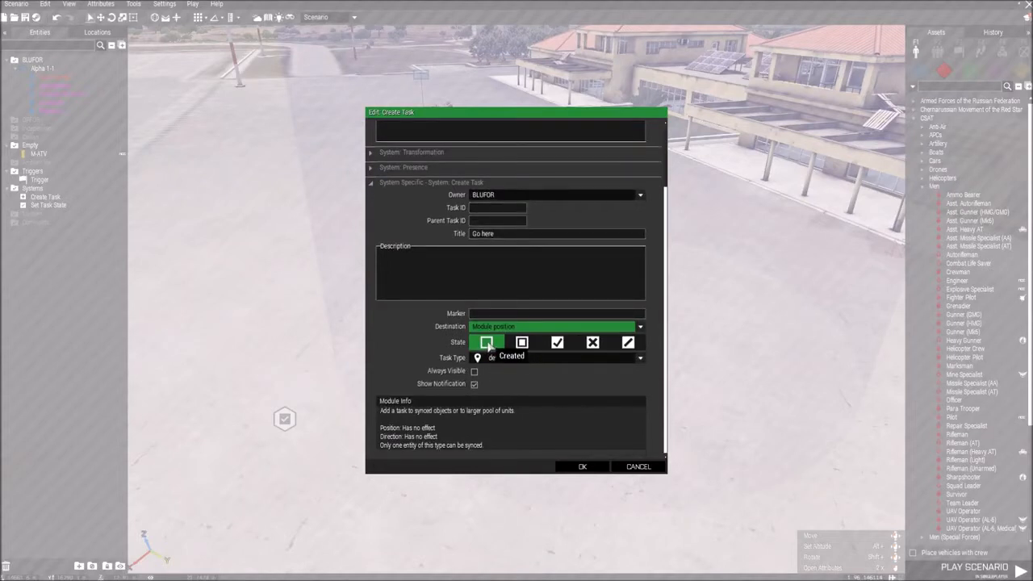
{"action": "left_click", "coordinate": [522, 343]}
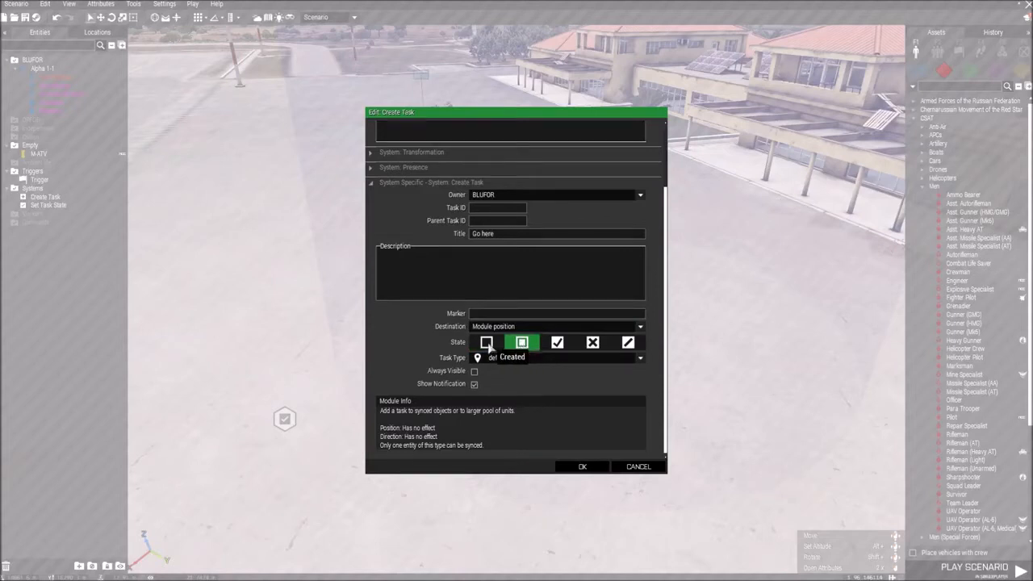
{"action": "left_click", "coordinate": [527, 359]}
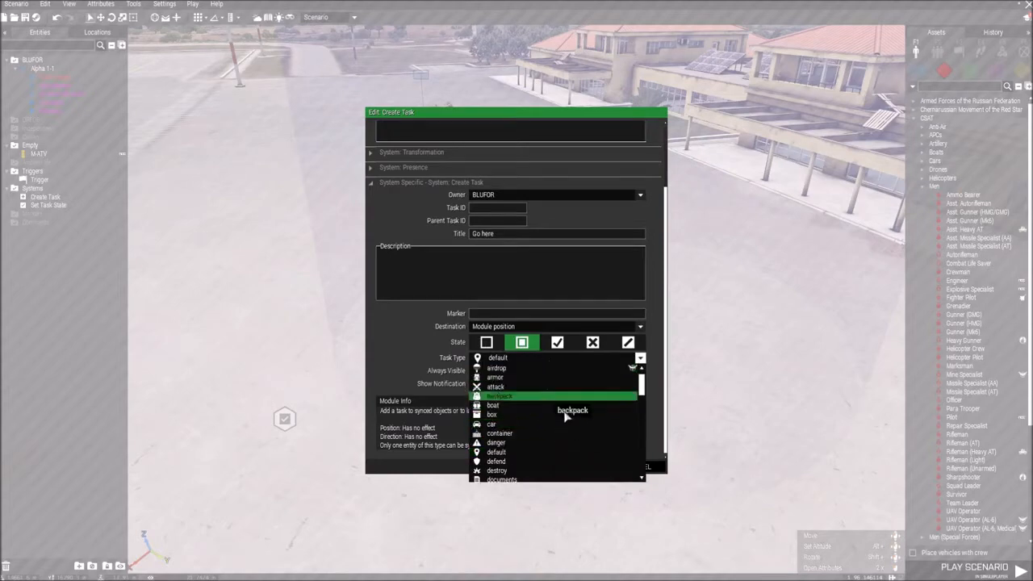
{"action": "scroll", "coordinate": [569, 415], "scroll_direction": "down", "scroll_amount": 7}
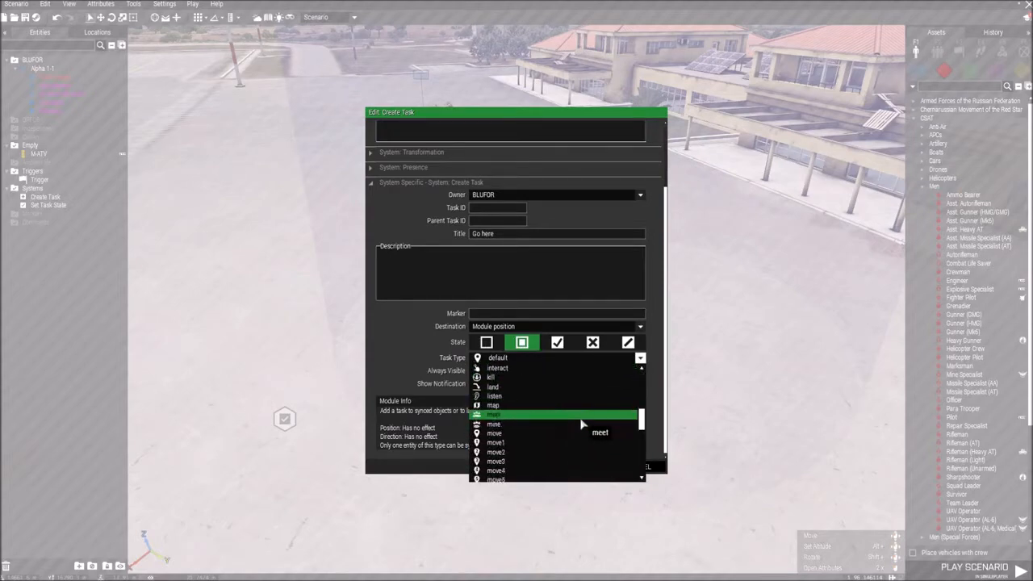
{"action": "scroll", "coordinate": [527, 440], "scroll_direction": "down", "scroll_amount": 1}
{"action": "scroll", "coordinate": [544, 439], "scroll_direction": "down", "scroll_amount": 5}
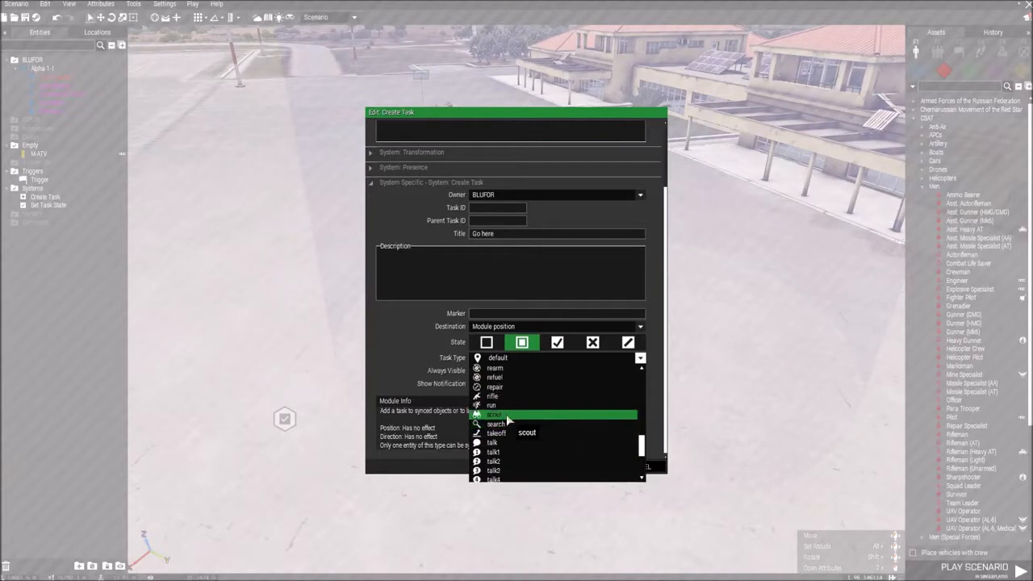
{"action": "scroll", "coordinate": [556, 413], "scroll_direction": "up", "scroll_amount": 8}
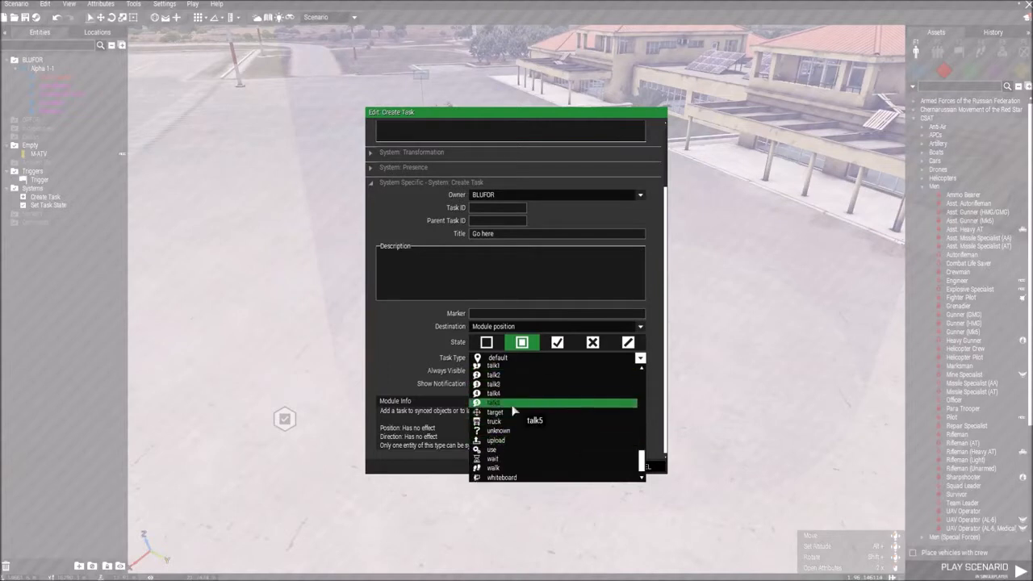
{"action": "scroll", "coordinate": [556, 412], "scroll_direction": "up", "scroll_amount": 3}
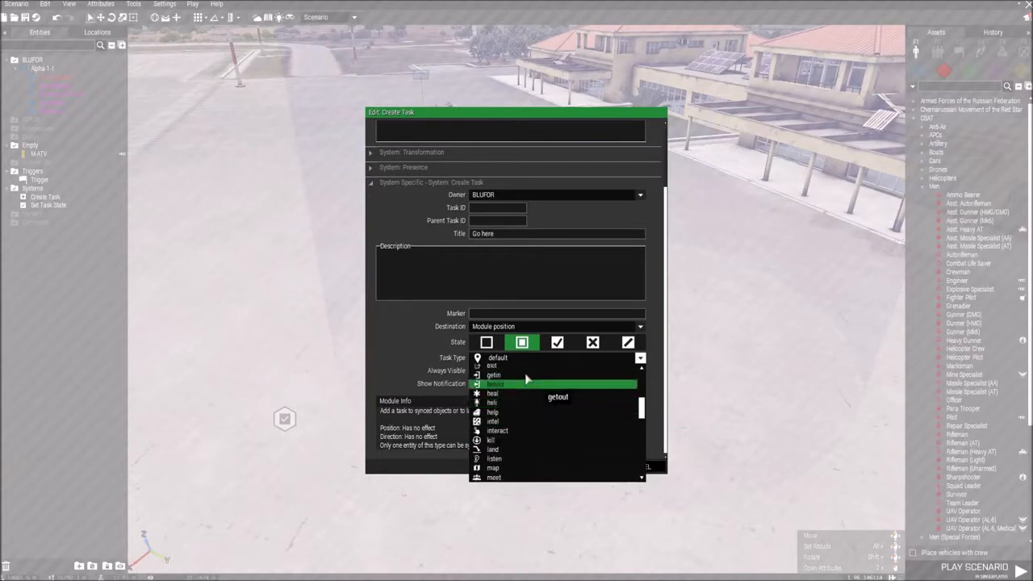
{"action": "left_click", "coordinate": [478, 359]}
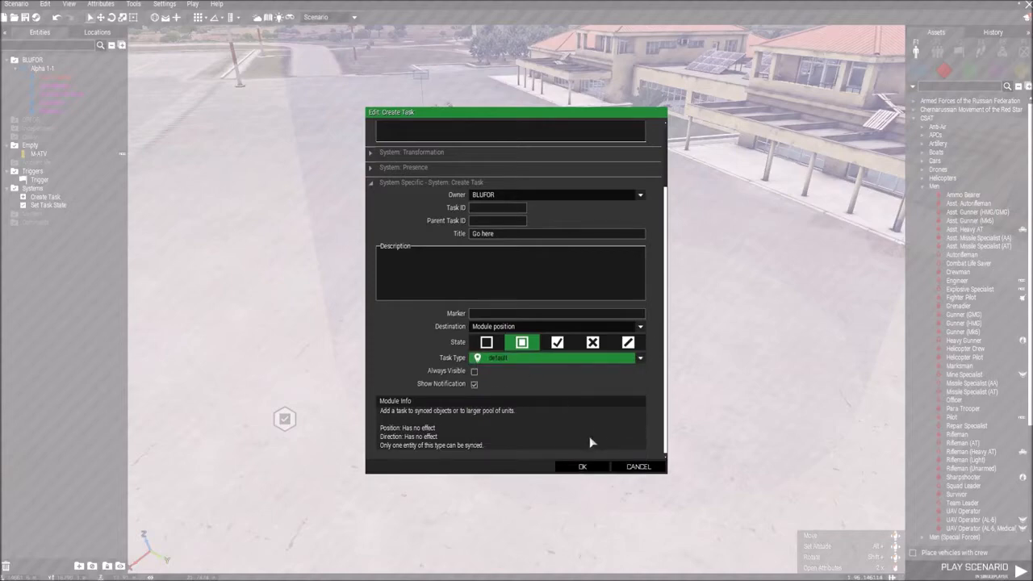
{"action": "left_click", "coordinate": [583, 468]}
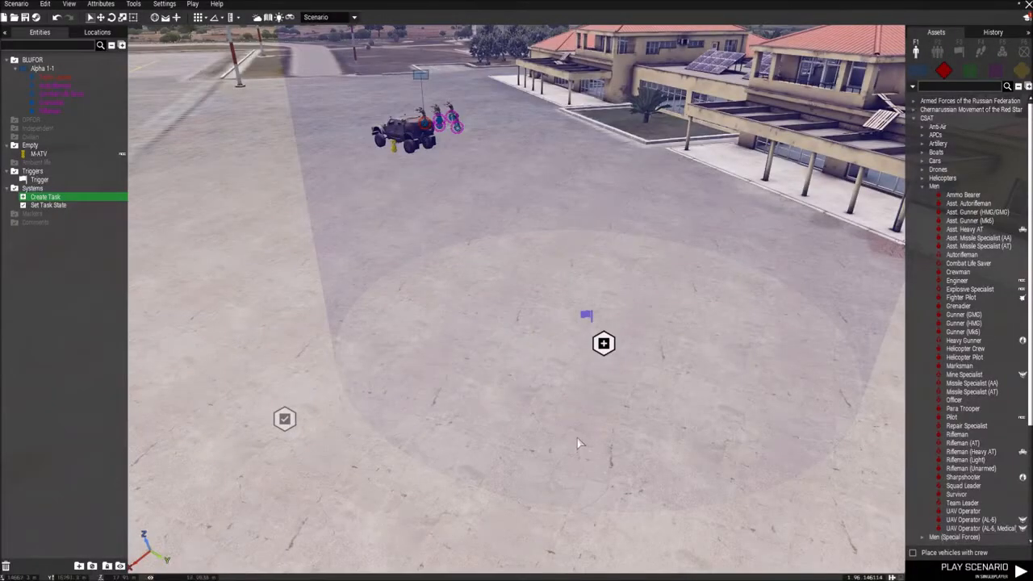
Step: Check the state and notification attributes of the Set Task State module and accept them
{"action": "key", "text": "s"}
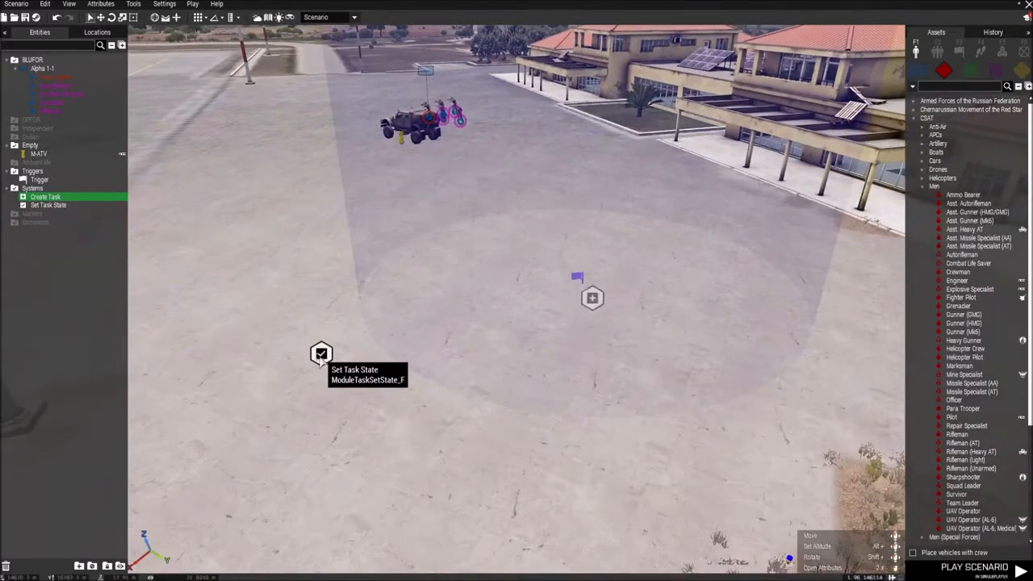
{"action": "double_click", "coordinate": [322, 355]}
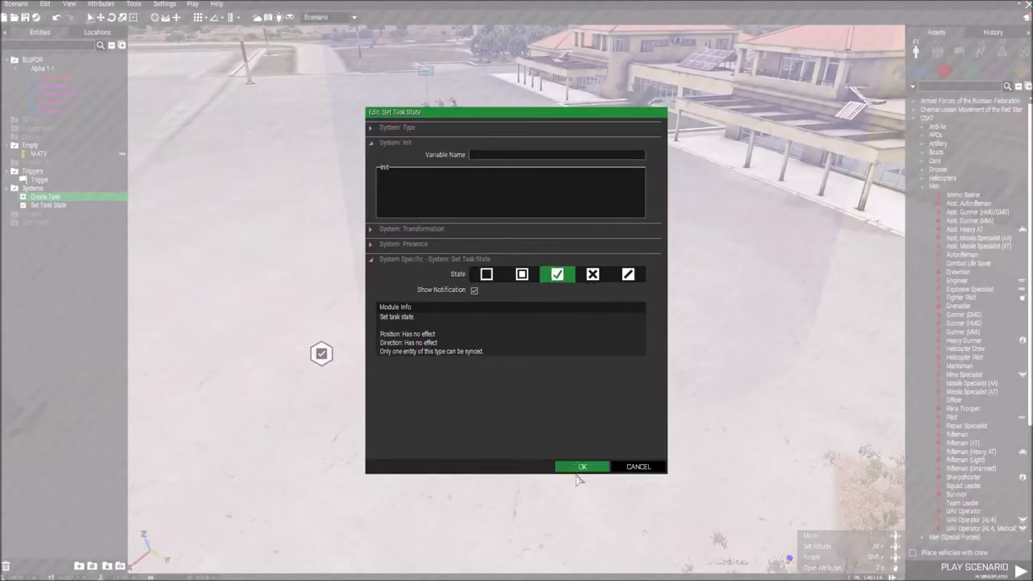
{"action": "left_click", "coordinate": [579, 468]}
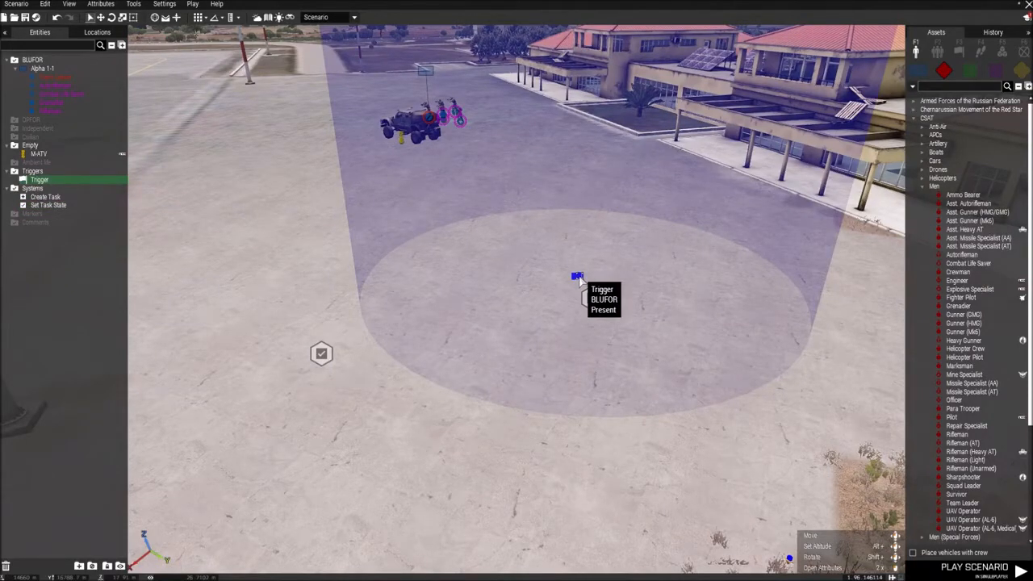
Step: Sync the BLUFOR trigger to the Set Task State module and recheck that module's attributes
{"action": "right_click", "coordinate": [578, 277]}
{"action": "mouse_move", "coordinate": [614, 280]}
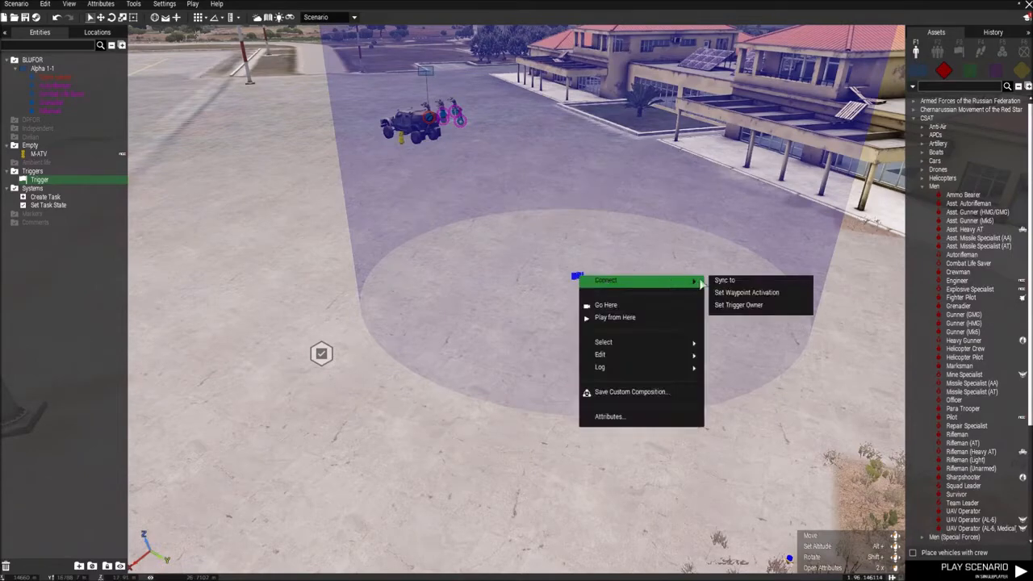
{"action": "left_click", "coordinate": [724, 280]}
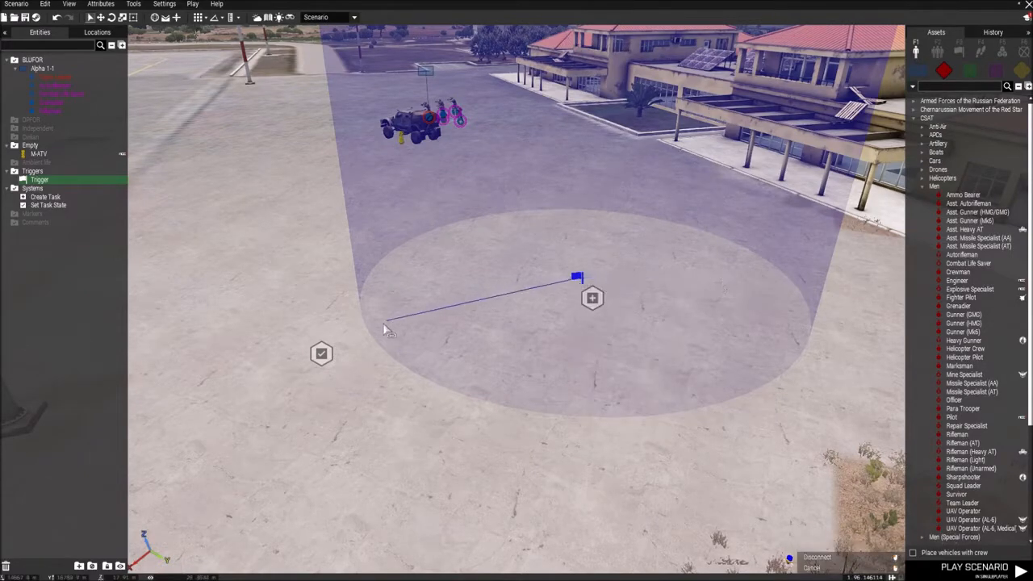
{"action": "left_click", "coordinate": [321, 353]}
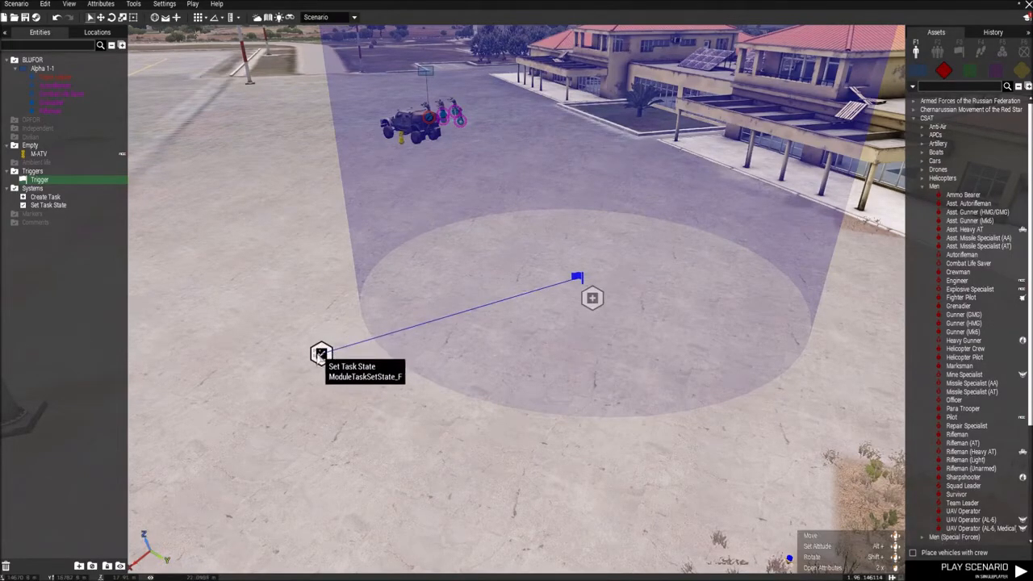
{"action": "double_click", "coordinate": [321, 352]}
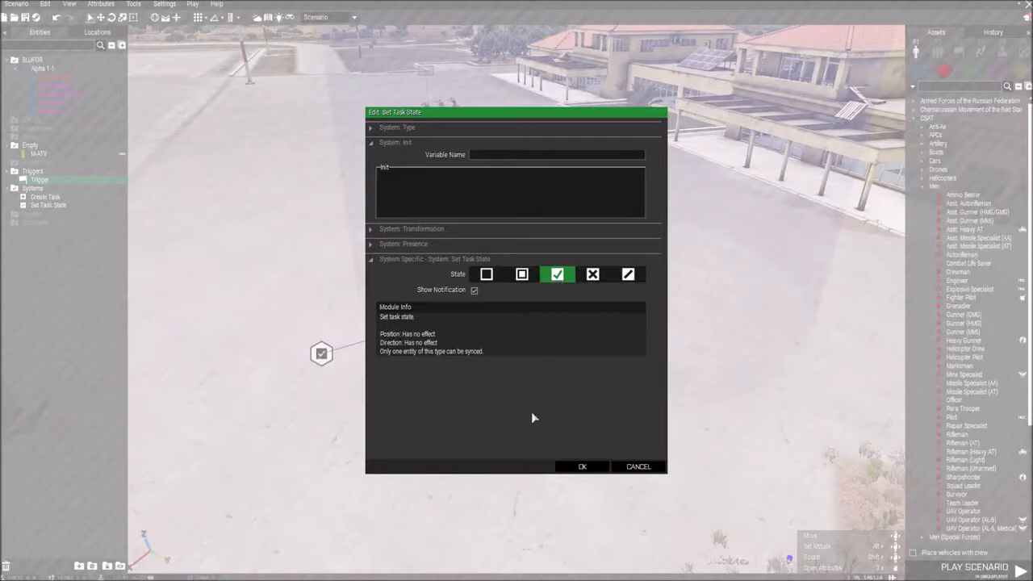
{"action": "left_click", "coordinate": [563, 470]}
Step: Sync the Set Task State module to the Create Task module and review the task's attributes
{"action": "right_click", "coordinate": [321, 353]}
{"action": "mouse_move", "coordinate": [345, 360]}
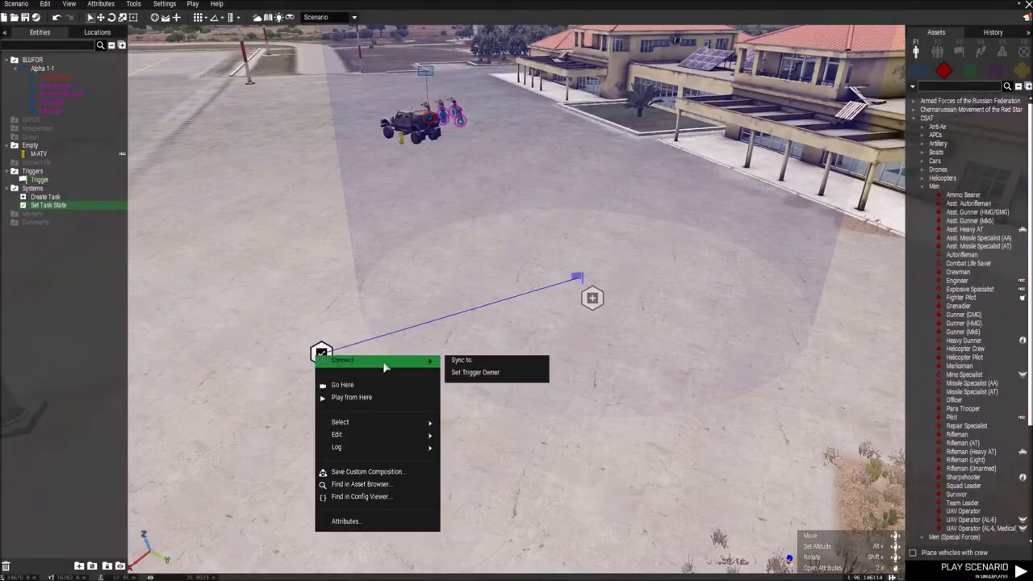
{"action": "left_click", "coordinate": [474, 369]}
{"action": "left_click", "coordinate": [593, 299]}
{"action": "double_click", "coordinate": [593, 298]}
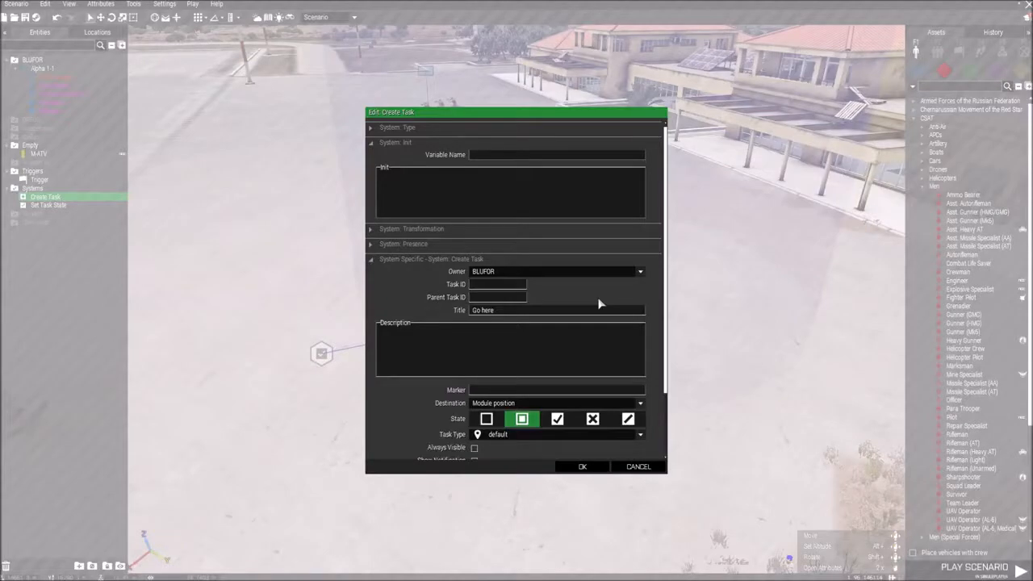
{"action": "left_click", "coordinate": [569, 470]}
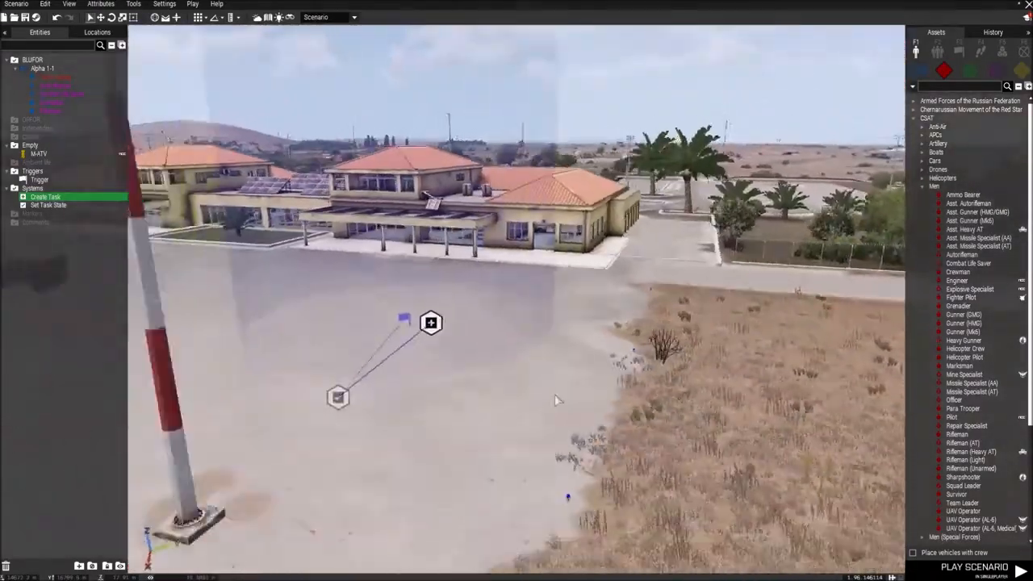
Step: Play the scenario in singleplayer and open the task list on the in-game map
{"action": "mouse_move", "coordinate": [555, 400]}
{"action": "right_mouse_down"}
{"action": "mouse_move", "coordinate": [495, 401]}
{"action": "mouse_move", "coordinate": [484, 391]}
{"action": "mouse_move", "coordinate": [542, 410]}
{"action": "right_mouse_up"}
{"action": "key", "text": "w"}
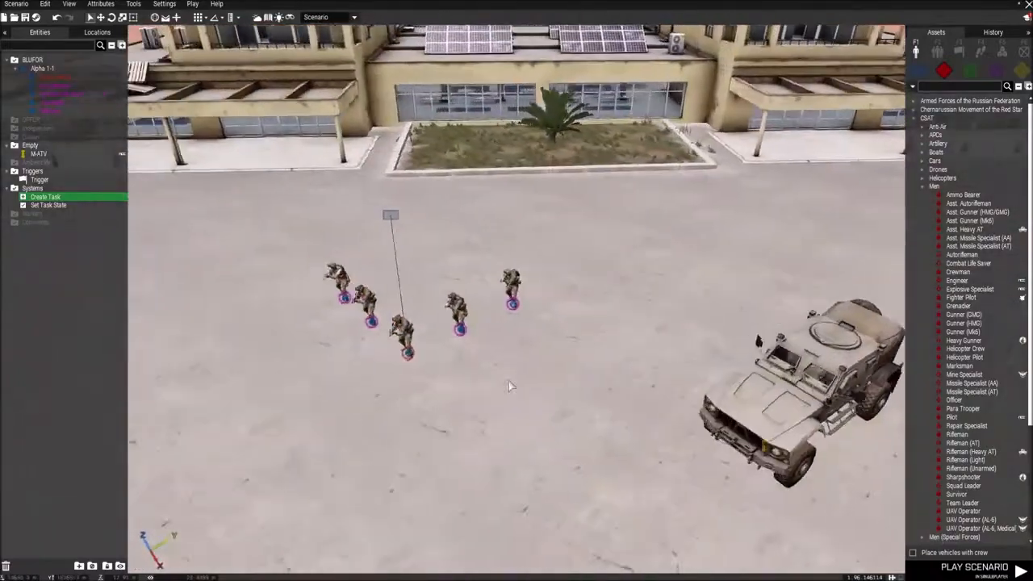
{"action": "left_click", "coordinate": [192, 4]}
{"action": "left_click", "coordinate": [234, 18]}
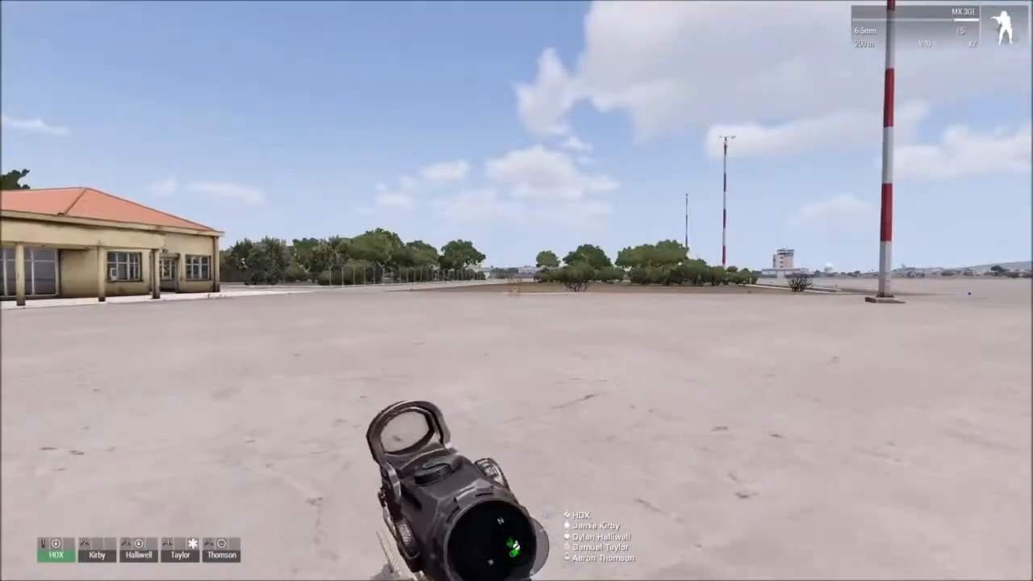
{"action": "key", "text": "m"}
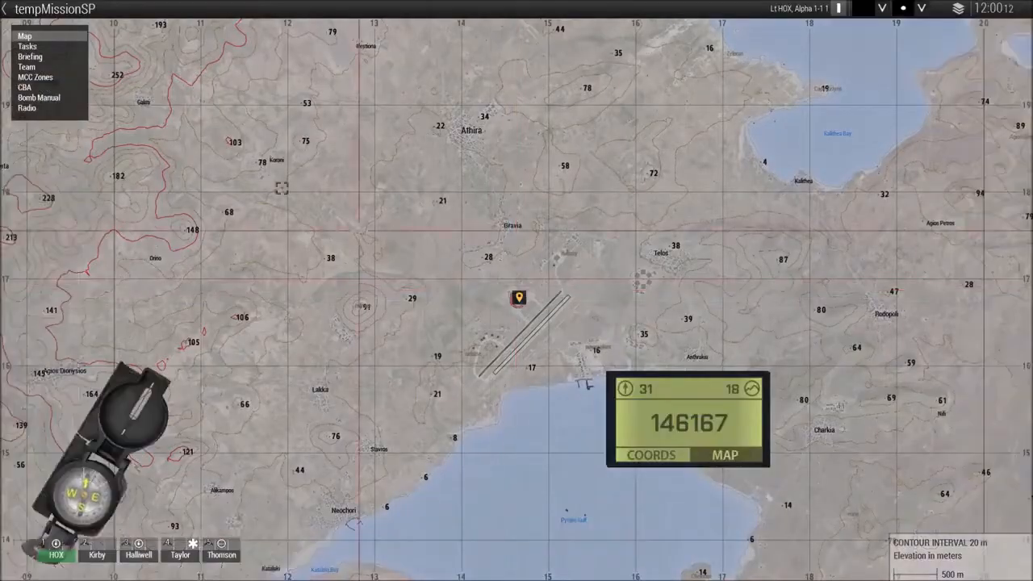
{"action": "left_click", "coordinate": [27, 46]}
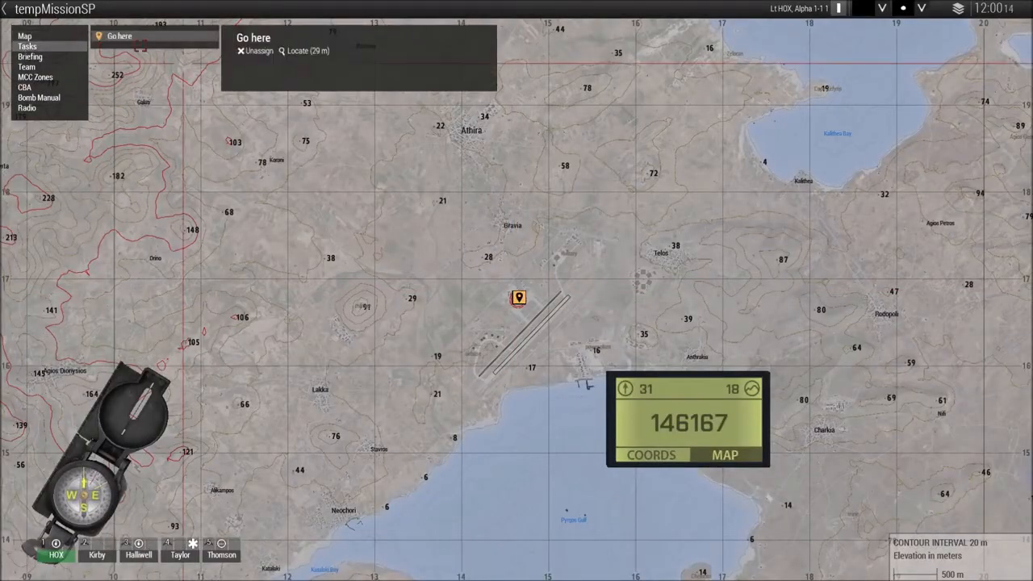
Step: Examine the "Go here" task's location on the map and walk across the tarmac to test it in the game
{"action": "scroll", "coordinate": [522, 316], "scroll_direction": "up", "scroll_amount": 10}
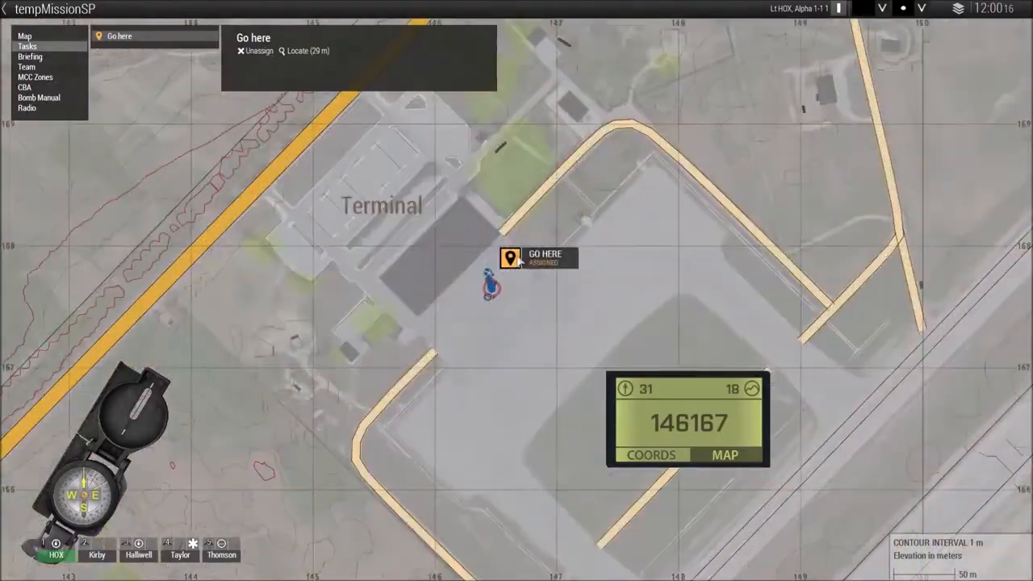
{"action": "key", "text": "m"}
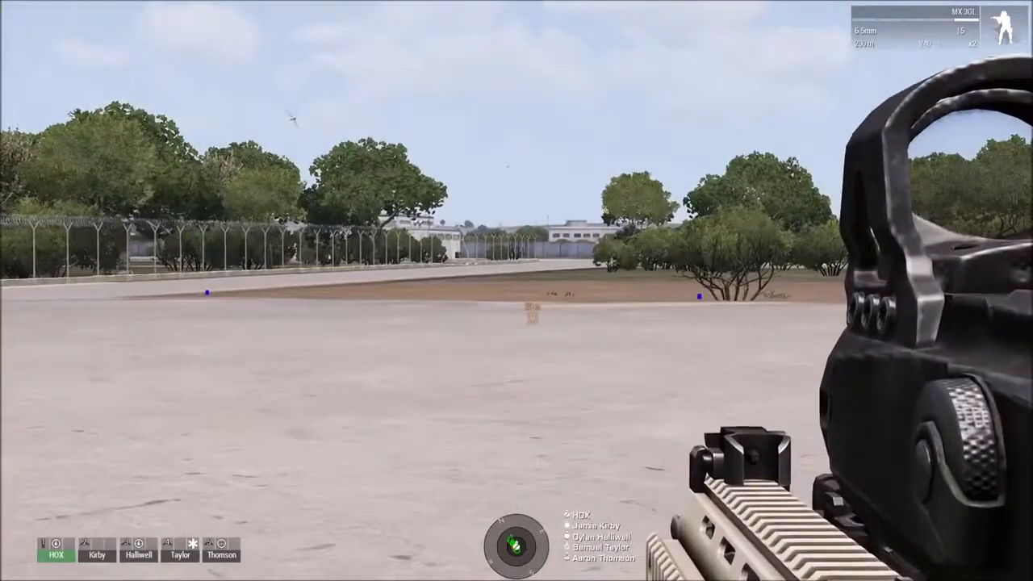
{"action": "key", "text": "w"}
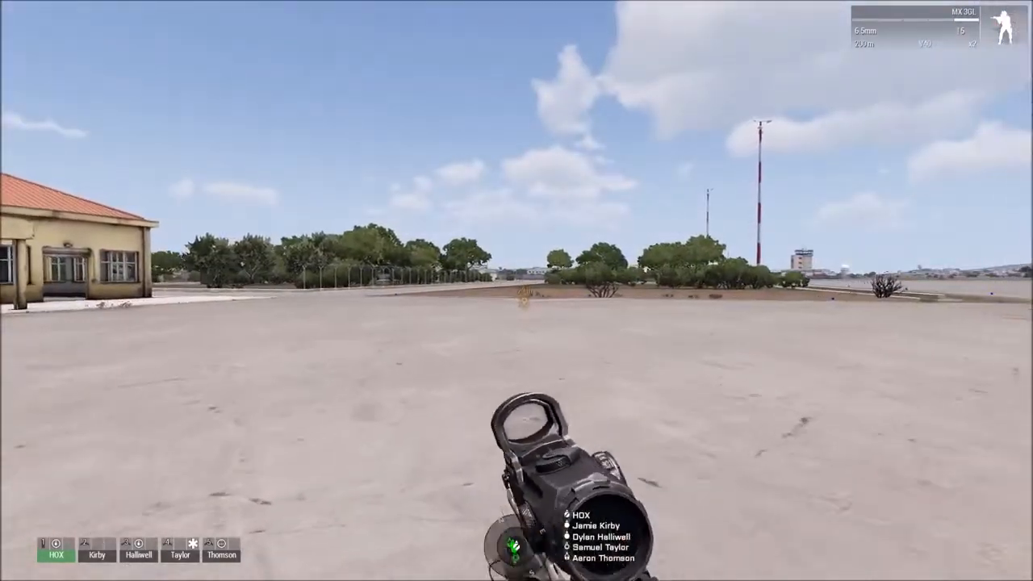
{"action": "key", "text": "w"}
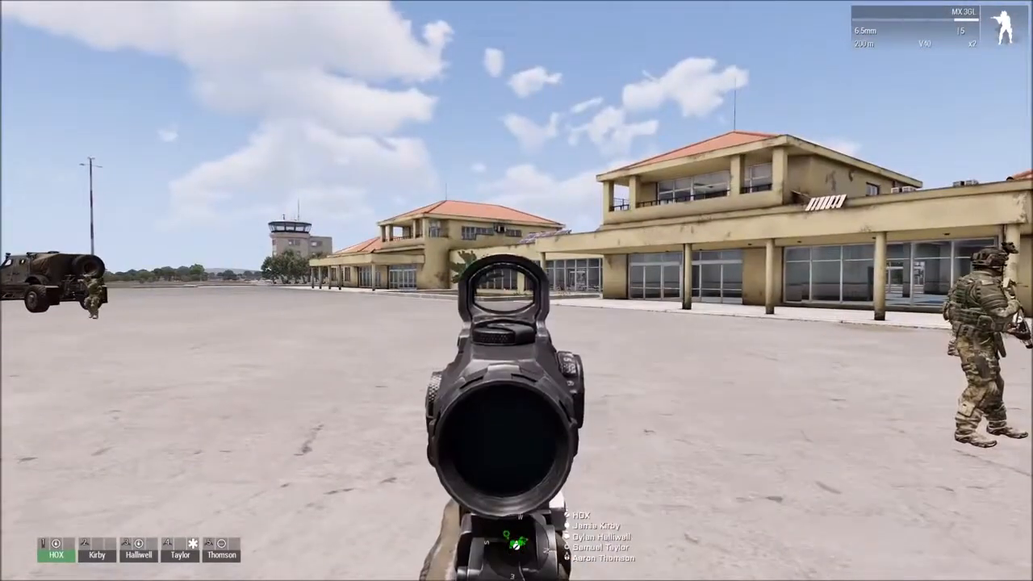
{"action": "right_click", "coordinate": [517, 291]}
{"action": "right_click", "coordinate": [517, 291]}
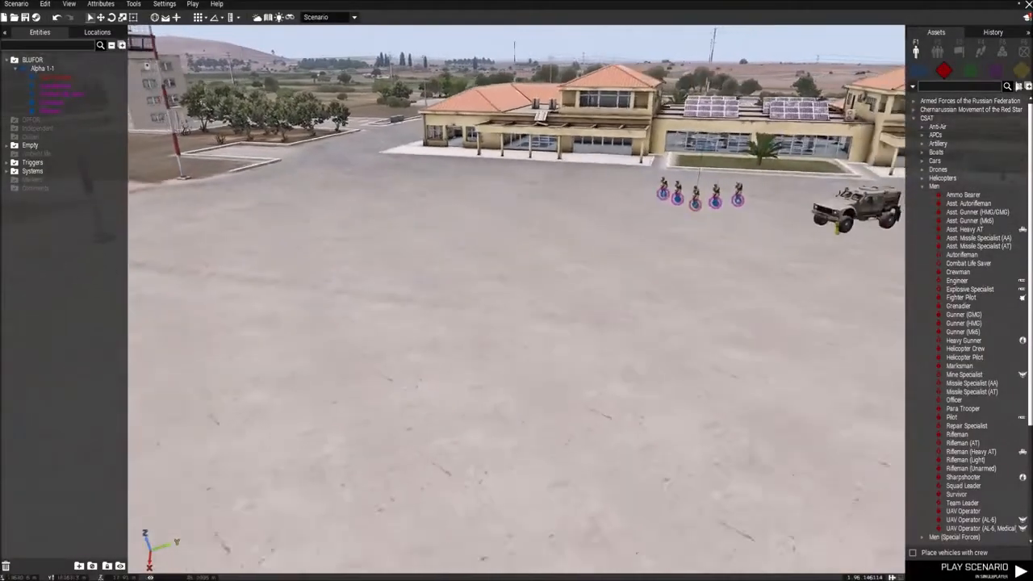
Step: Place a Civilian 1 unit from the civilian men on the open tarmac away from the squad
{"action": "left_click", "coordinate": [971, 72]}
{"action": "left_click", "coordinate": [996, 72]}
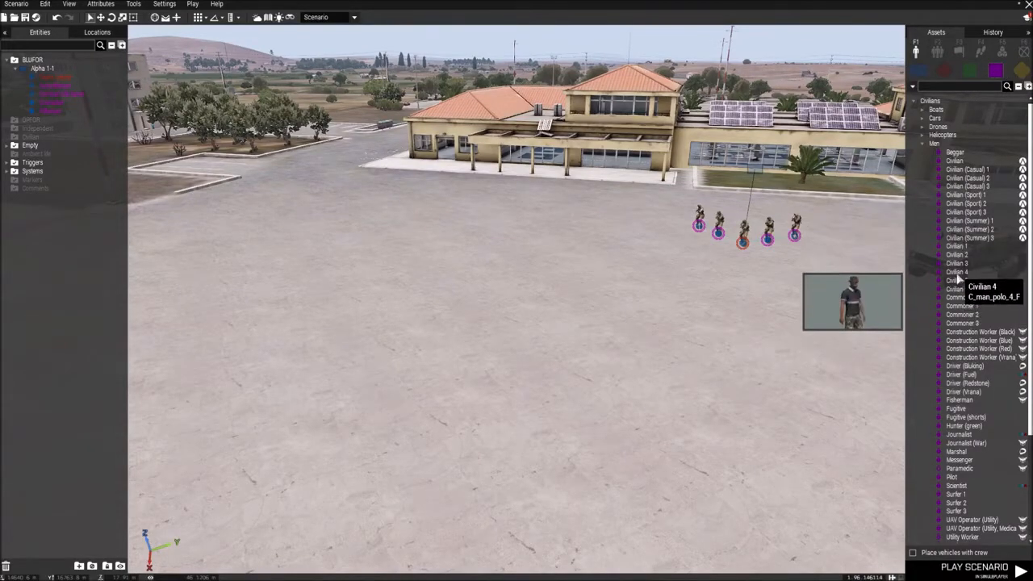
{"action": "key", "text": "w"}
{"action": "left_click", "coordinate": [959, 246]}
{"action": "key", "text": "s"}
{"action": "key", "text": "a"}
{"action": "left_click", "coordinate": [300, 300]}
{"action": "right_click_drag", "start_coordinate": [300, 299], "coordinate": [247, 341]}
{"action": "key", "text": "a"}
{"action": "scroll", "coordinate": [622, 389], "scroll_direction": "up", "scroll_amount": 4}
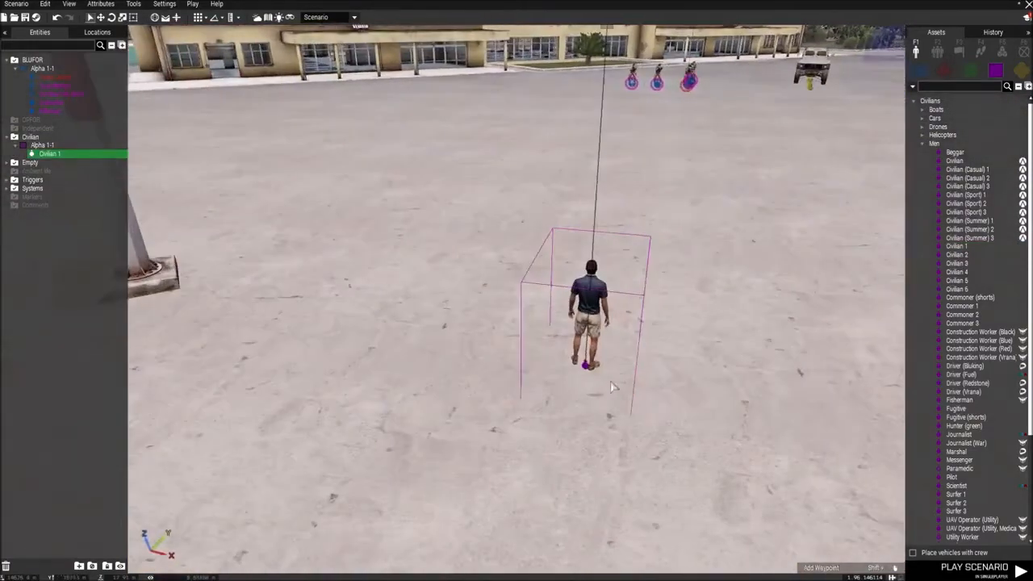
Step: Place a plain Trigger on the tarmac beside the civilian
{"action": "key", "text": "d"}
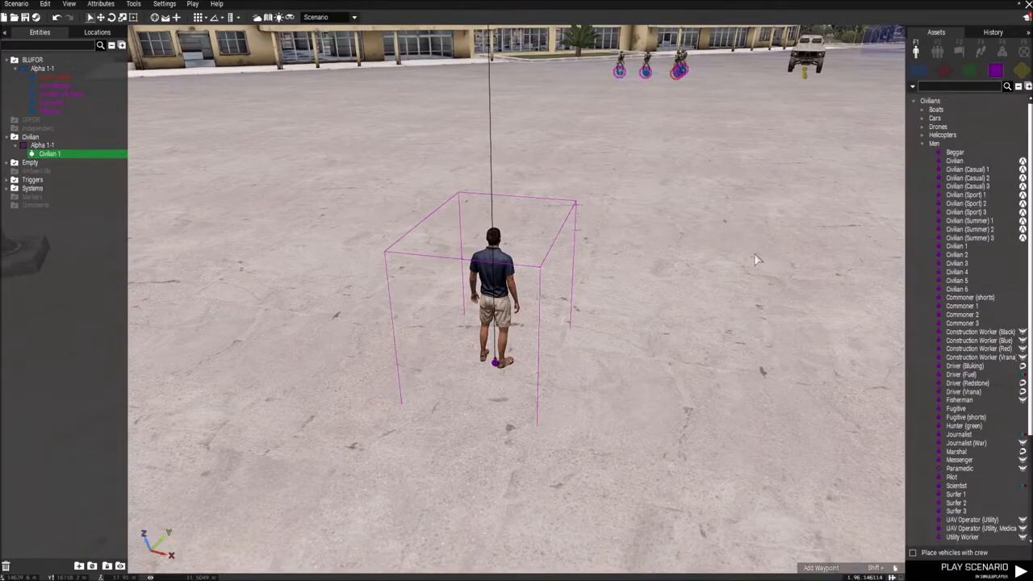
{"action": "key", "text": "d"}
{"action": "right_click_drag", "start_coordinate": [755, 255], "coordinate": [447, 263]}
{"action": "left_click", "coordinate": [612, 297]}
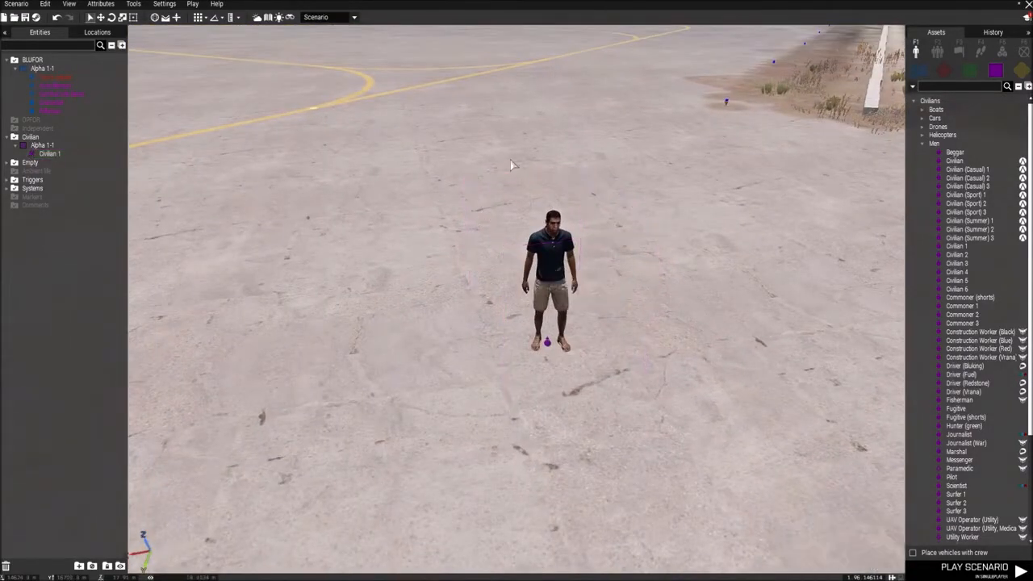
{"action": "key", "text": "a"}
{"action": "right_click_drag", "start_coordinate": [524, 397], "coordinate": [780, 378]}
{"action": "key", "text": "s"}
{"action": "key", "text": "d"}
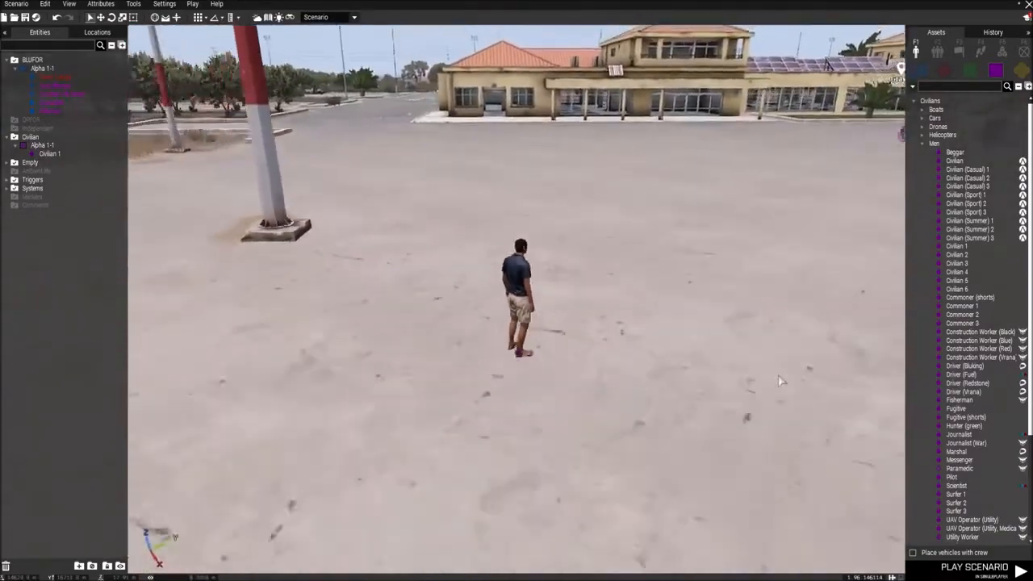
{"action": "left_click", "coordinate": [959, 51]}
{"action": "left_click", "coordinate": [938, 101]}
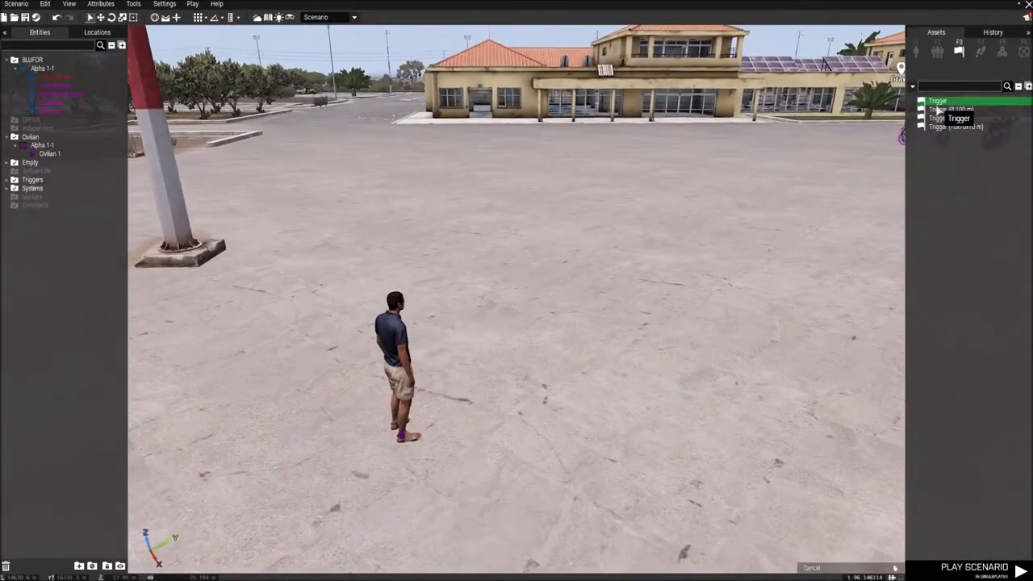
{"action": "left_click", "coordinate": [692, 316]}
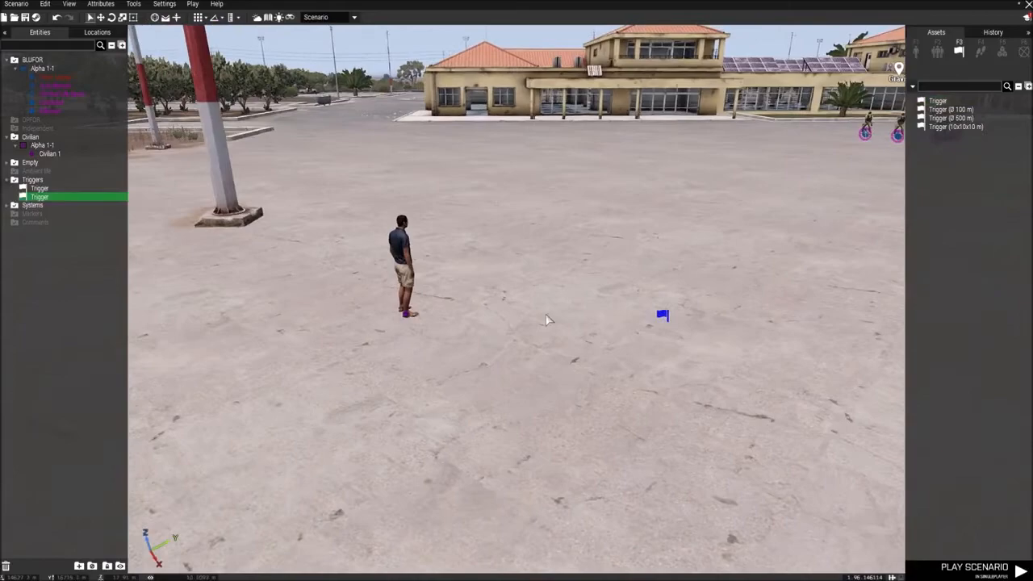
Step: Give the civilian the variable name "spy" and accept its attributes
{"action": "double_click", "coordinate": [410, 317]}
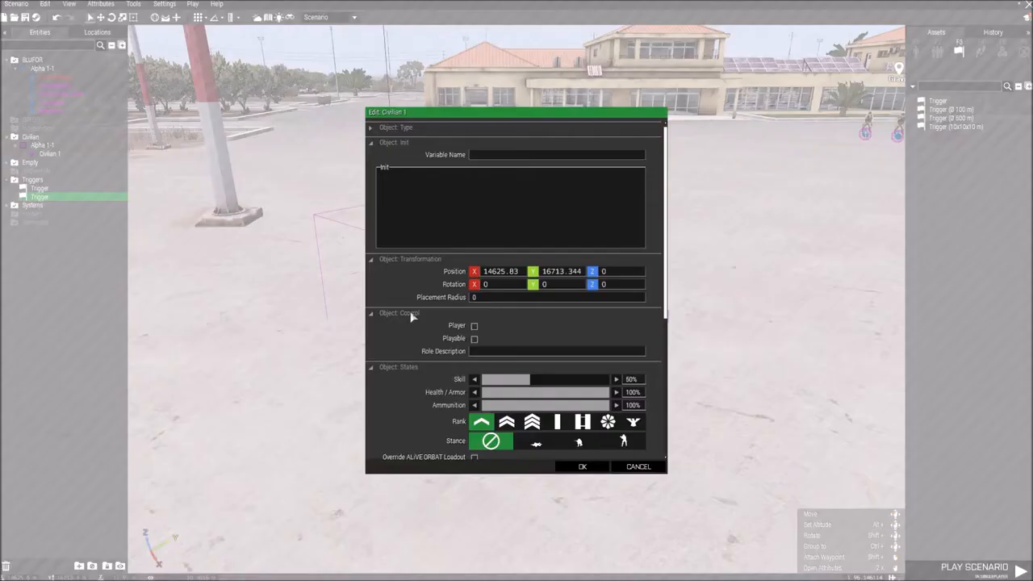
{"action": "left_click_drag", "start_coordinate": [422, 113], "coordinate": [602, 103]}
{"action": "left_click", "coordinate": [655, 147]}
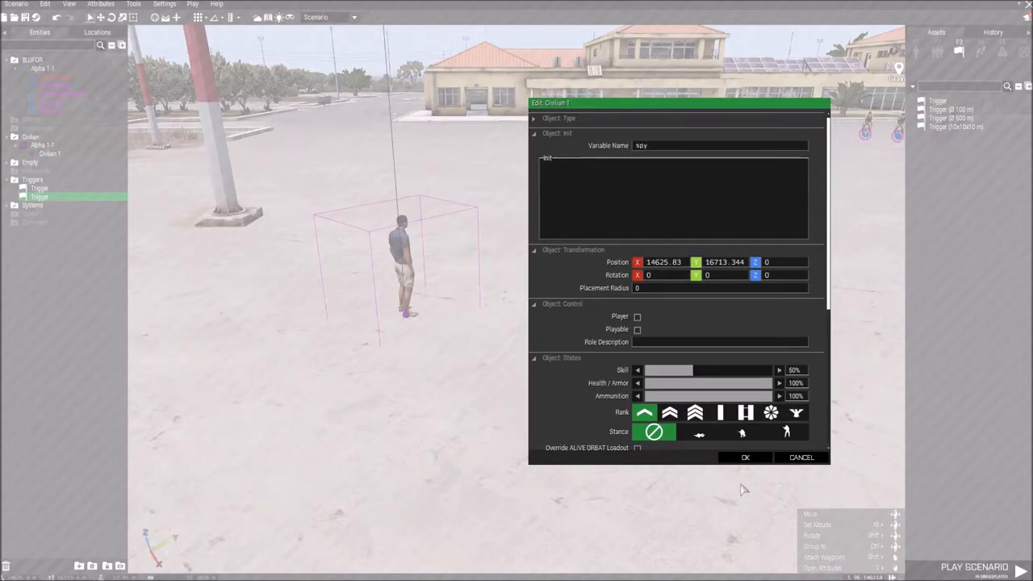
{"action": "left_click", "coordinate": [745, 457]}
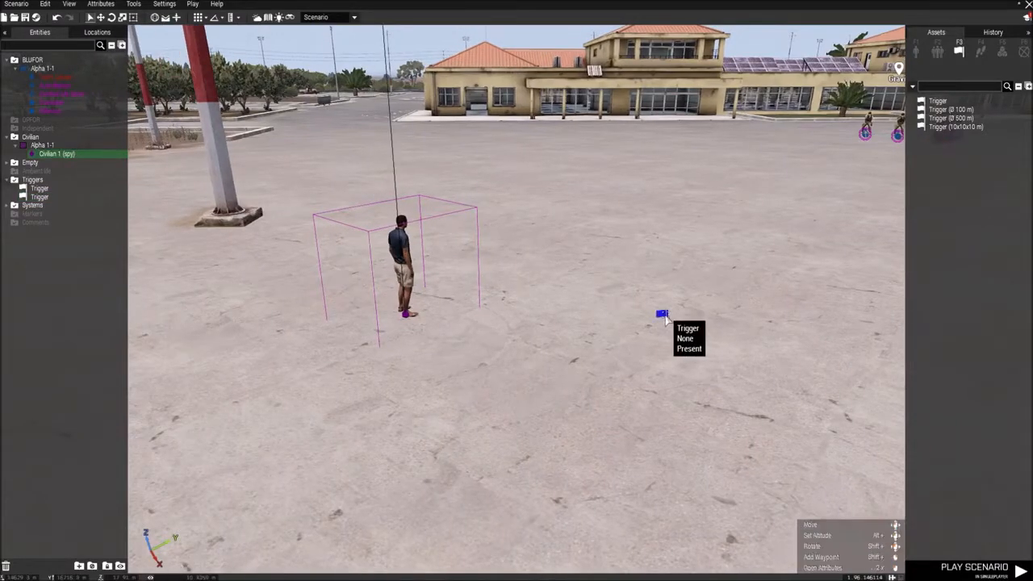
Step: Set the condition of the trigger beside the civilian to "!alive spy;" and accept it
{"action": "left_click_drag", "start_coordinate": [664, 319], "coordinate": [650, 309]}
{"action": "double_click", "coordinate": [650, 306]}
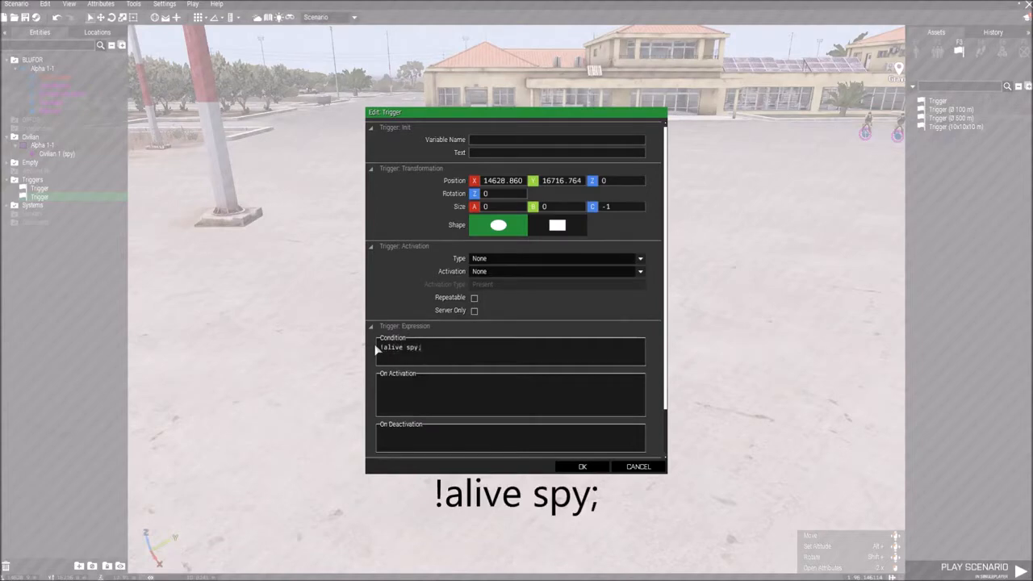
{"action": "left_click", "coordinate": [582, 466]}
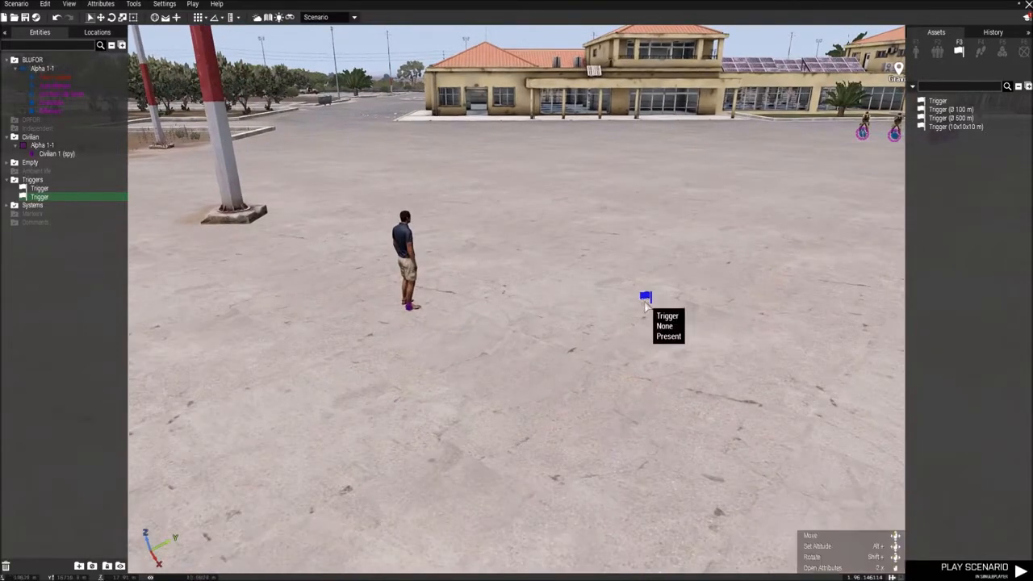
Step: Place a second Set Task State module on the tarmac near the spy's trigger
{"action": "left_click", "coordinate": [408, 302]}
{"action": "key", "text": "d"}
{"action": "left_click", "coordinate": [611, 387]}
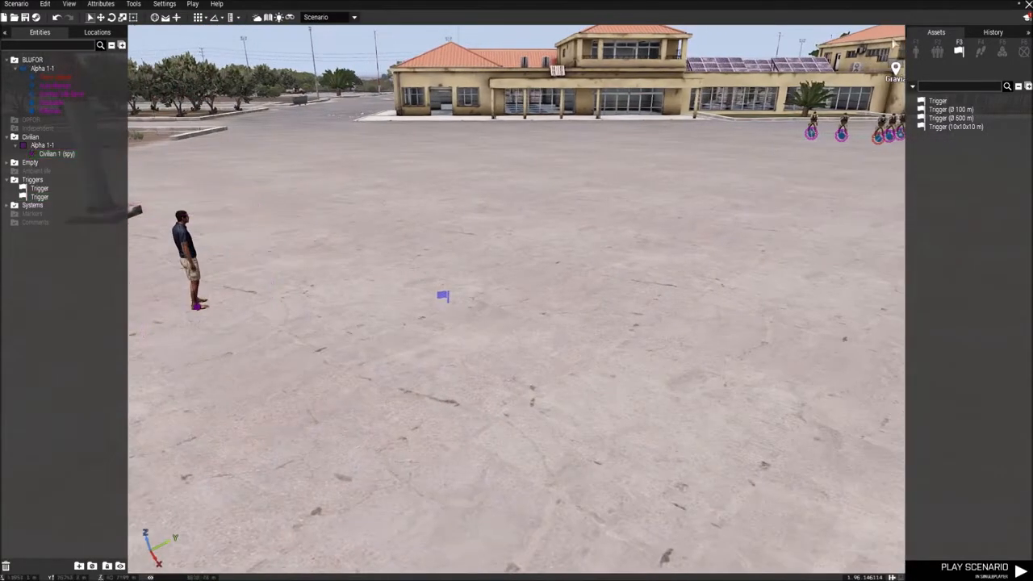
{"action": "key", "text": "a"}
{"action": "left_click", "coordinate": [1002, 51]}
{"action": "key", "text": "w"}
{"action": "left_click", "coordinate": [943, 316]}
{"action": "key", "text": "s"}
{"action": "left_click", "coordinate": [590, 312]}
{"action": "key", "text": "d"}
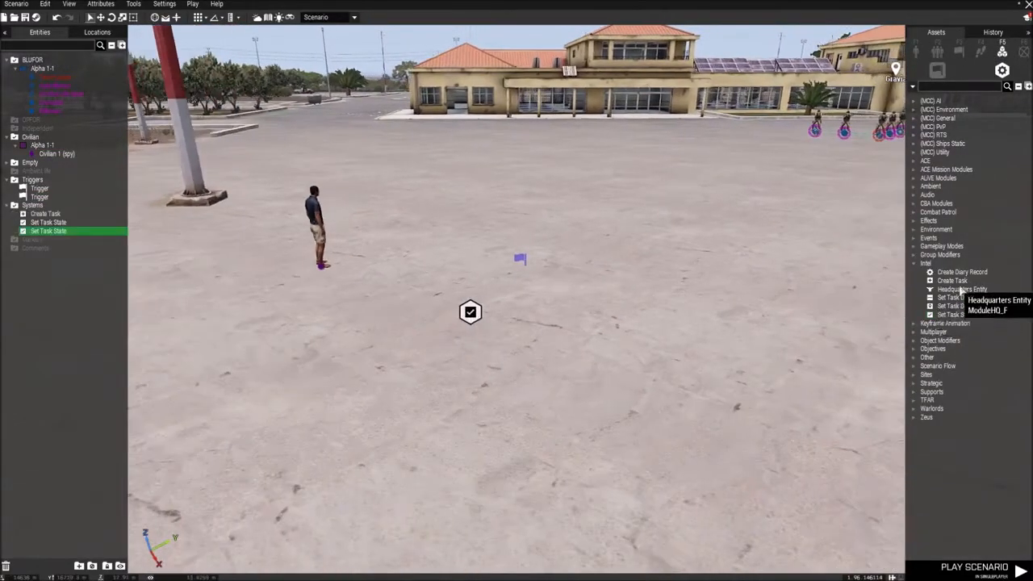
Step: Place a second Create Task module near the new Set Task State module
{"action": "left_click", "coordinate": [958, 282]}
{"action": "key", "text": "s"}
{"action": "key", "text": "a"}
{"action": "left_click", "coordinate": [547, 320]}
{"action": "key", "text": "w"}
{"action": "key", "text": "d"}
{"action": "right_click_drag", "start_coordinate": [583, 317], "coordinate": [570, 275]}
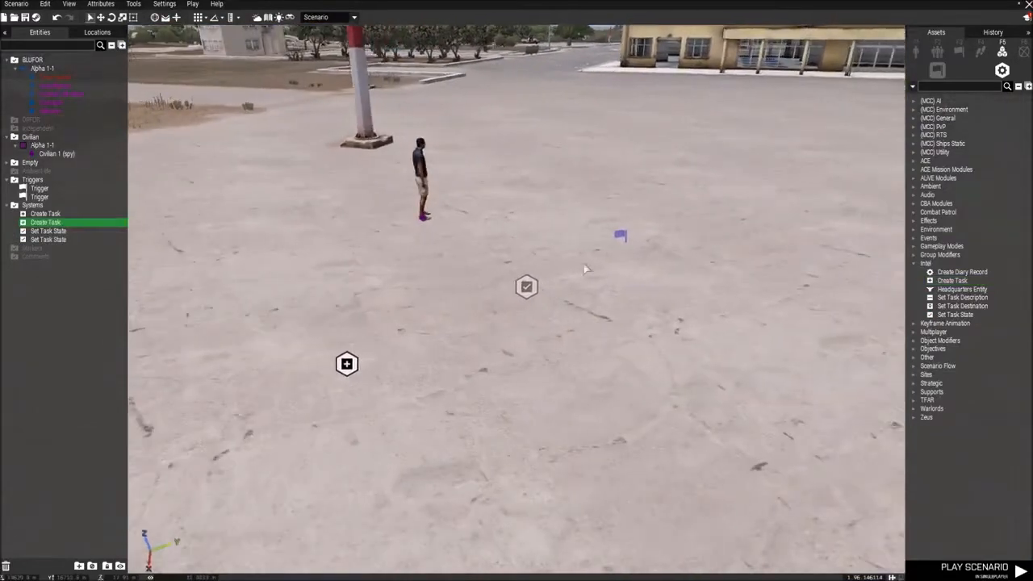
Step: Sync the spy's trigger to the new Set Task State module and that module to the new Create Task module
{"action": "right_click", "coordinate": [619, 236]}
{"action": "left_click", "coordinate": [762, 242]}
{"action": "left_click", "coordinate": [525, 287]}
{"action": "right_click", "coordinate": [526, 286]}
{"action": "mouse_move", "coordinate": [622, 293]}
{"action": "left_click", "coordinate": [669, 294]}
{"action": "left_click", "coordinate": [347, 364]}
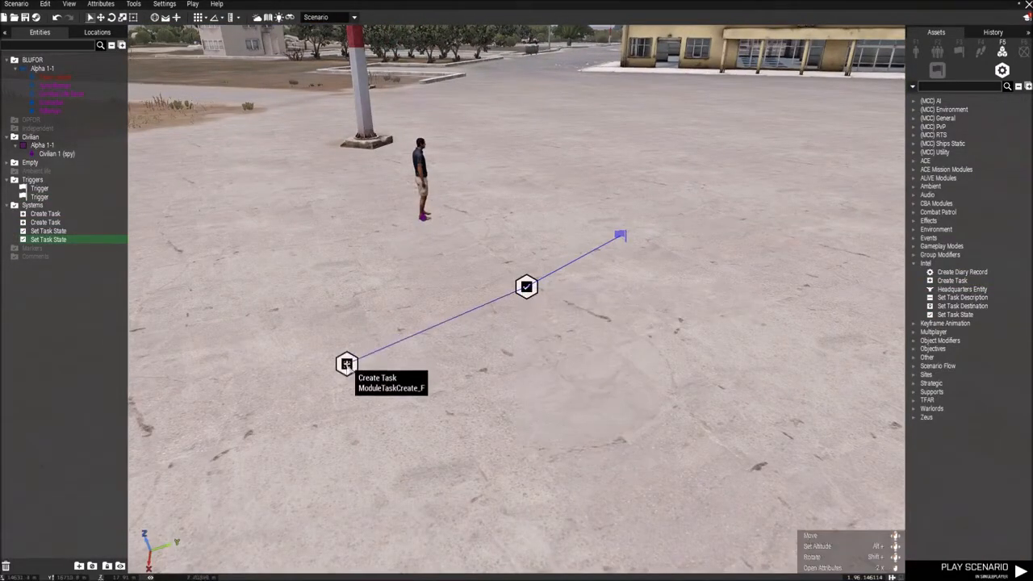
Step: Set the new Create Task module's owner to BLUFOR and its title to "Kill the spy"
{"action": "double_click", "coordinate": [347, 364]}
{"action": "left_click", "coordinate": [487, 274]}
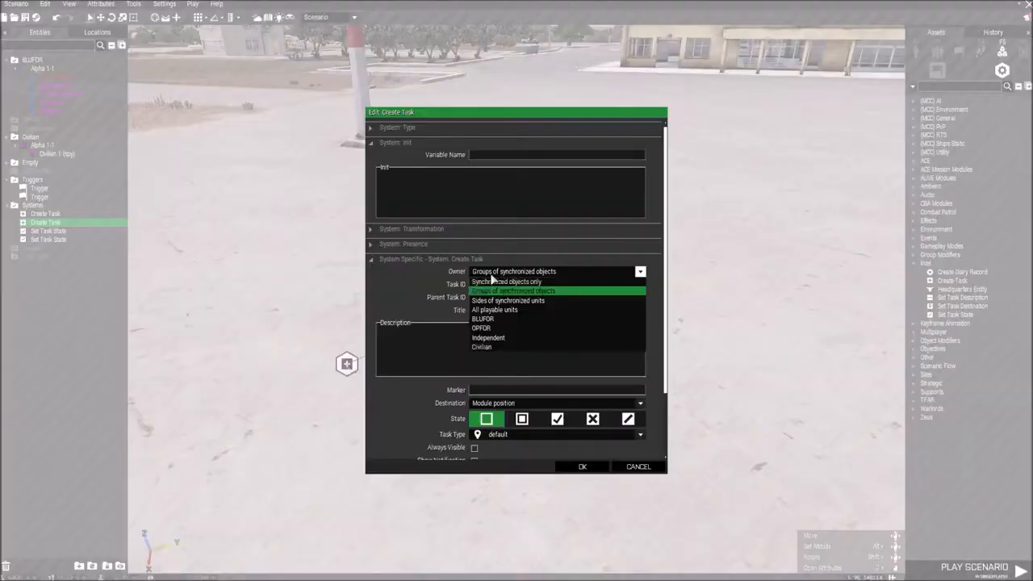
{"action": "left_click", "coordinate": [483, 322]}
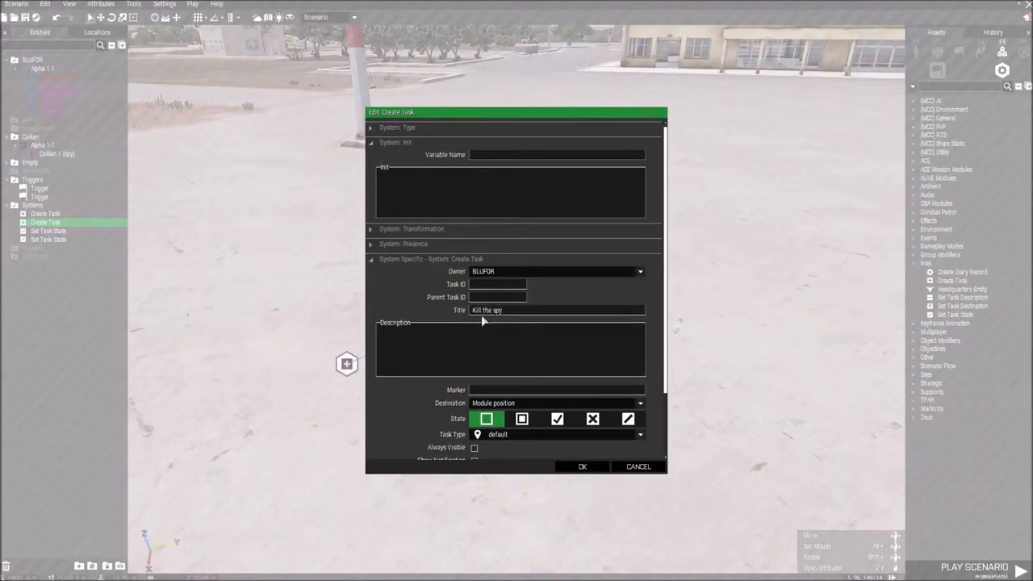
Step: Enter the task description "The spy is wearing civilian clothes"
{"action": "type", "text": "The spy is wearing civilian clothes"}
Step: Set the task's destination to Disabled and its task type to kill, and accept the attributes
{"action": "scroll", "coordinate": [586, 407], "scroll_direction": "down", "scroll_amount": 2}
{"action": "scroll", "coordinate": [586, 407], "scroll_direction": "down", "scroll_amount": 1}
{"action": "left_click", "coordinate": [496, 334]}
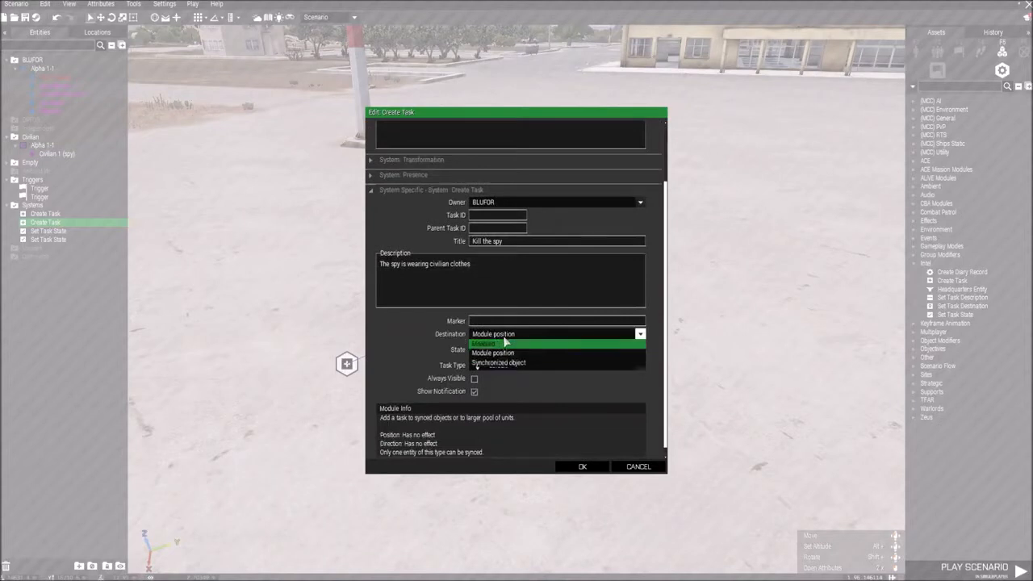
{"action": "left_click", "coordinate": [494, 336]}
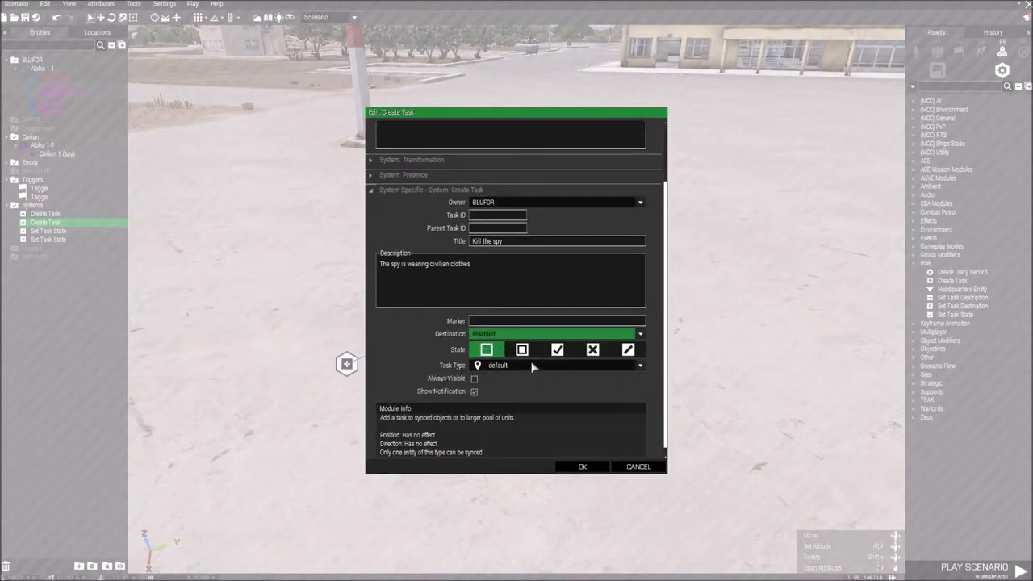
{"action": "left_click", "coordinate": [506, 367]}
{"action": "scroll", "coordinate": [537, 423], "scroll_direction": "down", "scroll_amount": 5}
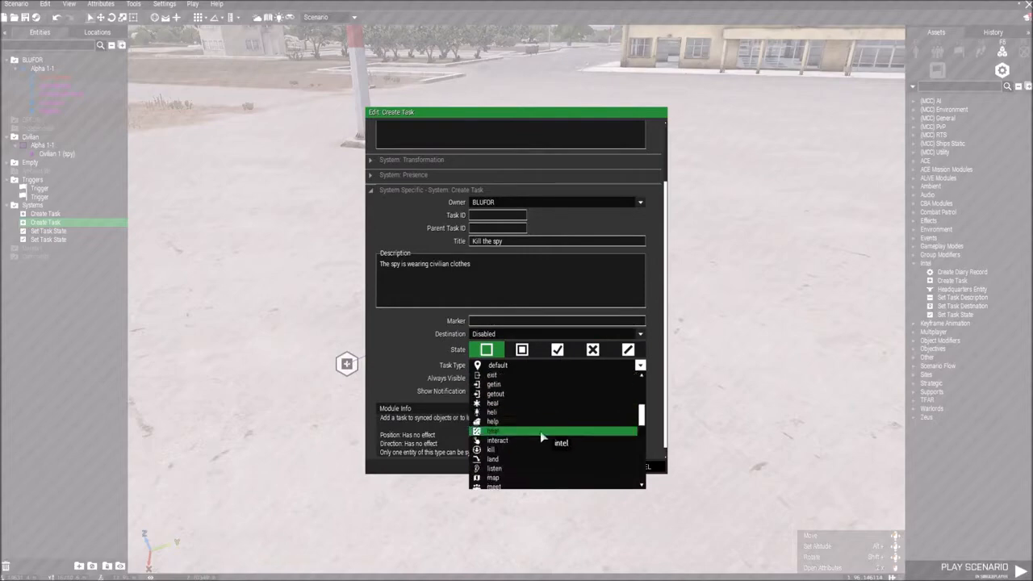
{"action": "left_click", "coordinate": [493, 450]}
{"action": "left_click", "coordinate": [573, 469]}
Step: Check the state and notification attributes of the spy task's Set Task State module and accept them
{"action": "key", "text": "s"}
{"action": "right_click_drag", "start_coordinate": [533, 404], "coordinate": [546, 291]}
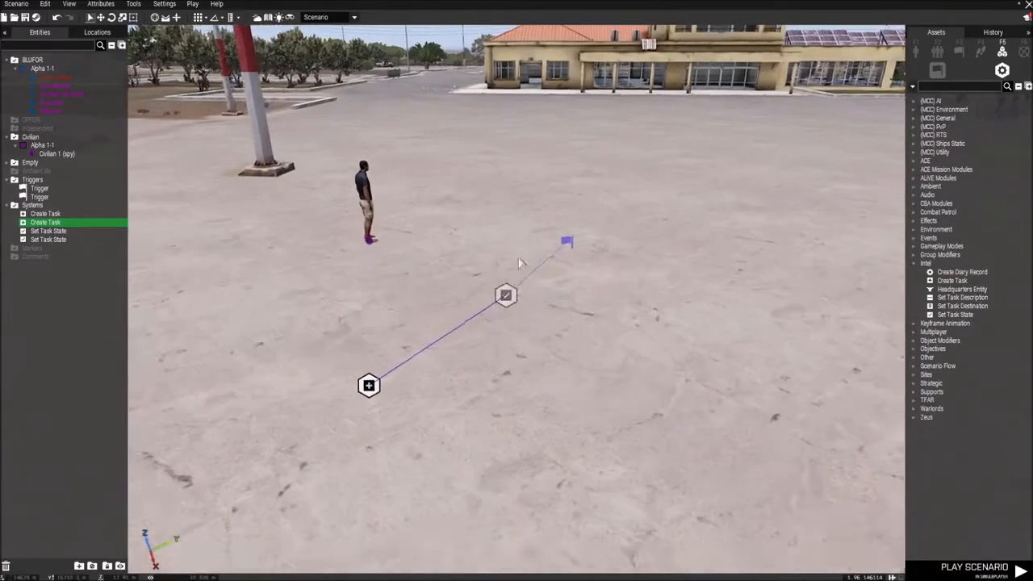
{"action": "double_click", "coordinate": [507, 299]}
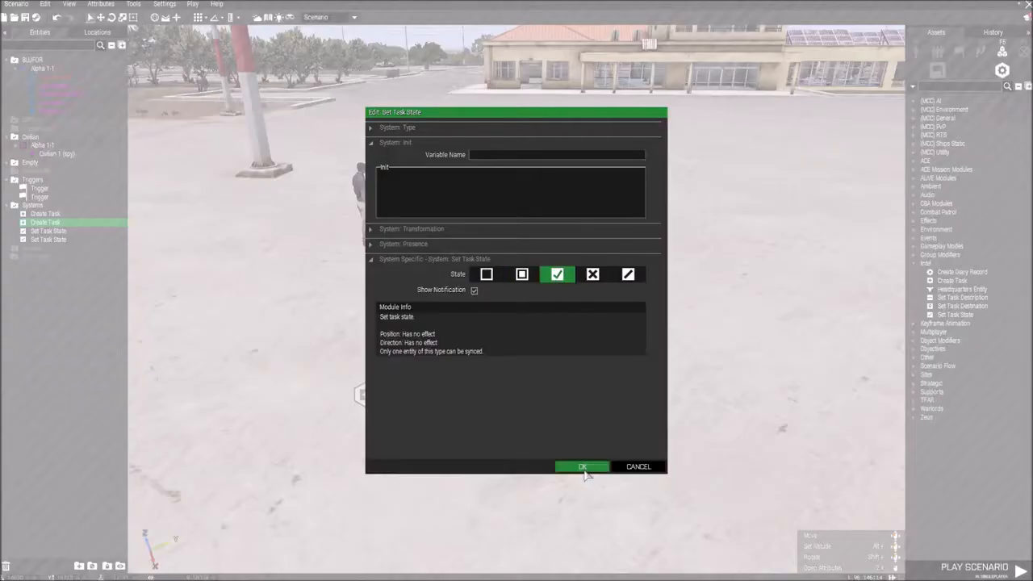
{"action": "left_click", "coordinate": [578, 468]}
Step: Play the scenario in singleplayer, look over at the spy and open the map's task list
{"action": "key", "text": "a"}
{"action": "right_click_drag", "start_coordinate": [630, 343], "coordinate": [693, 331]}
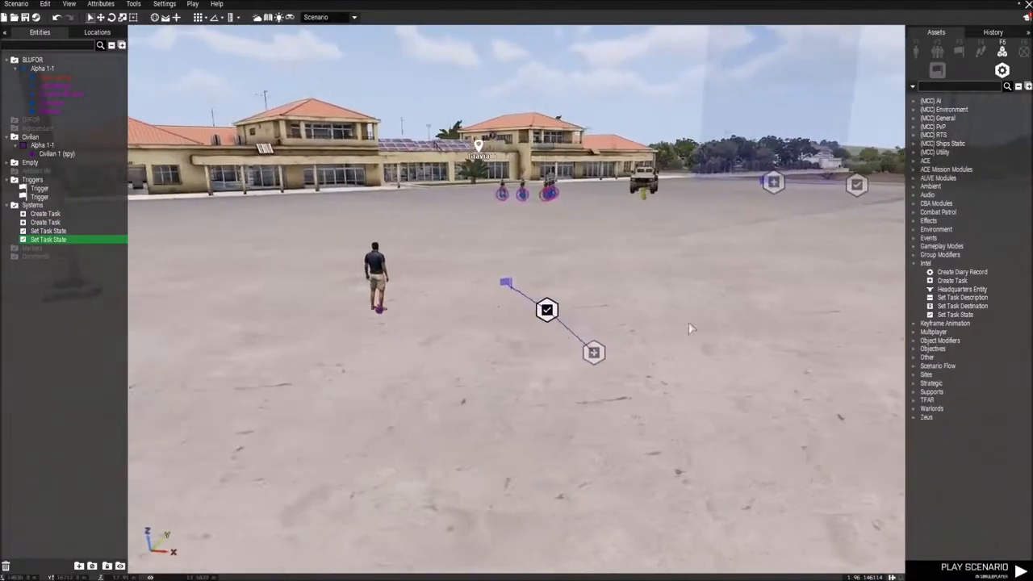
{"action": "left_click", "coordinate": [193, 4]}
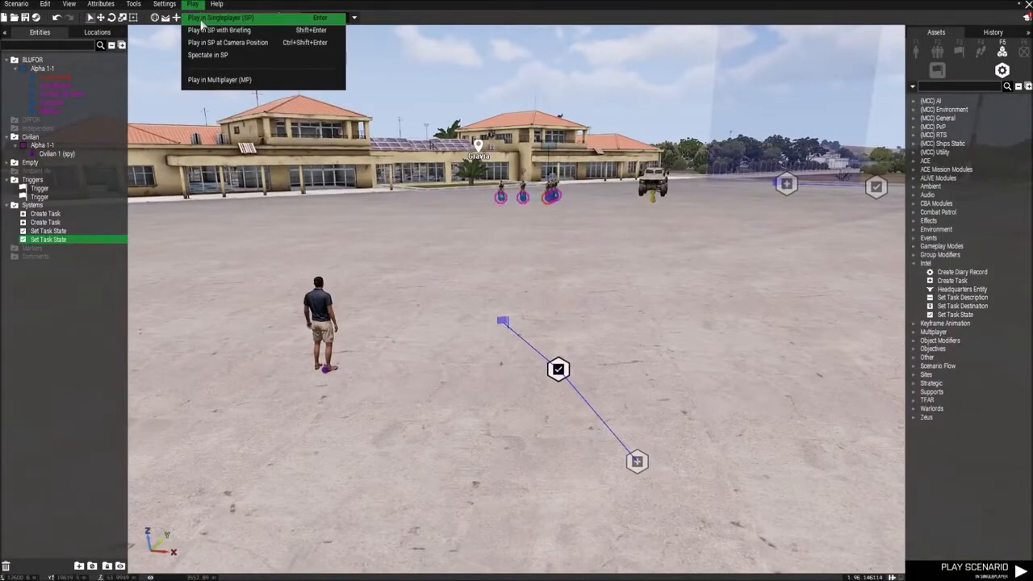
{"action": "left_click", "coordinate": [201, 17]}
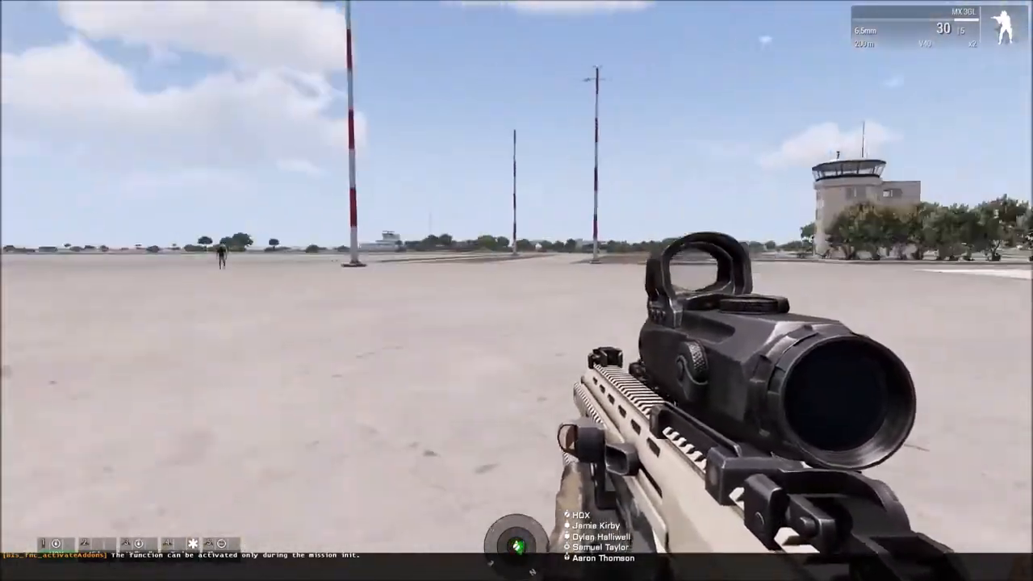
{"action": "right_click", "coordinate": [516, 290]}
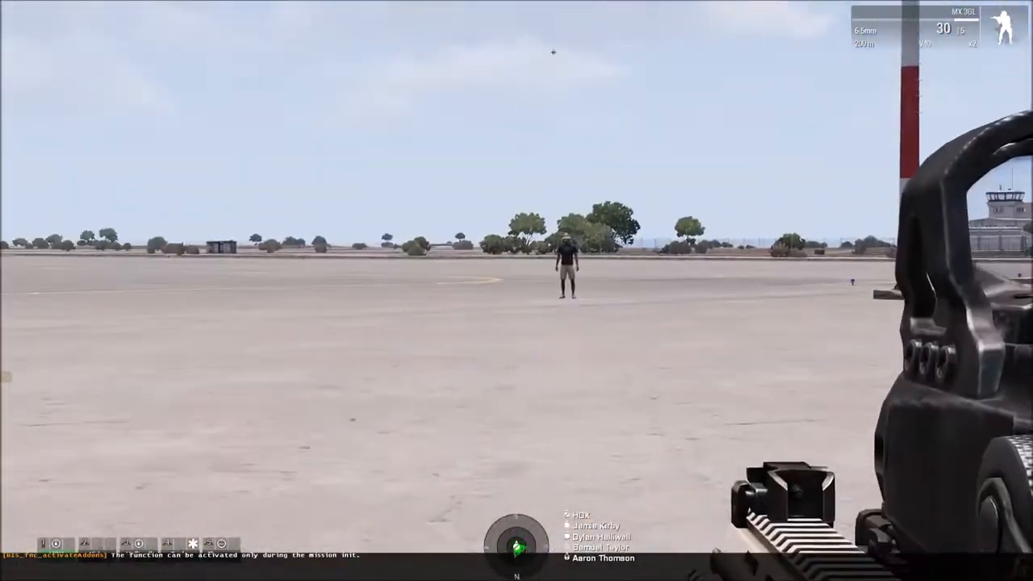
{"action": "key", "text": "m"}
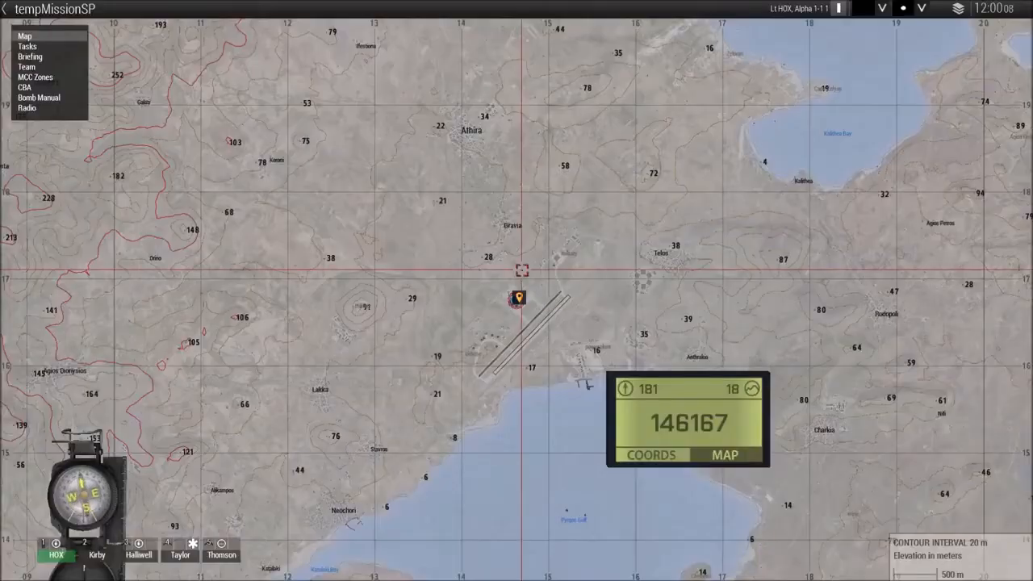
{"action": "scroll", "coordinate": [522, 271], "scroll_direction": "up", "scroll_amount": 10}
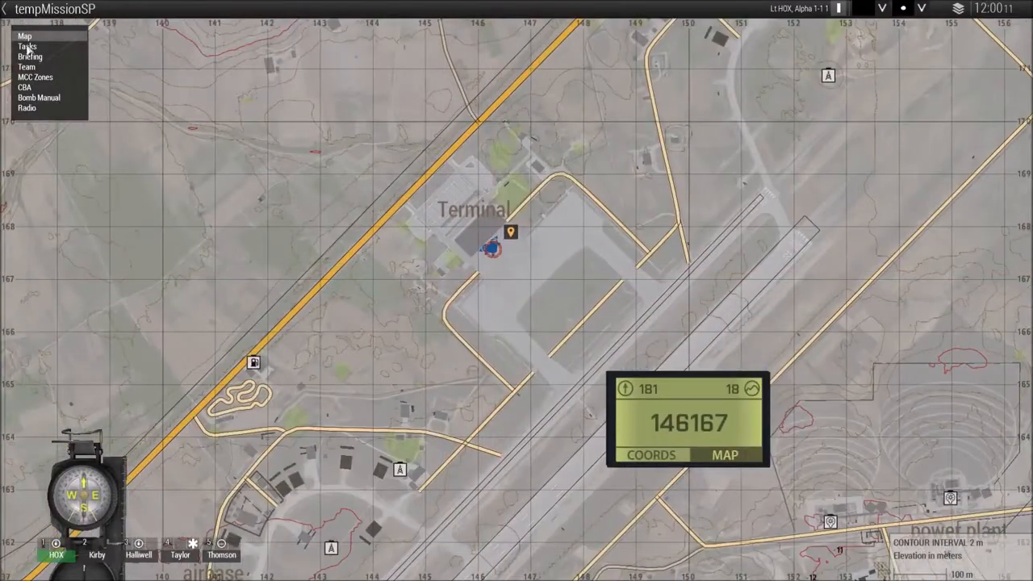
{"action": "left_click", "coordinate": [27, 46]}
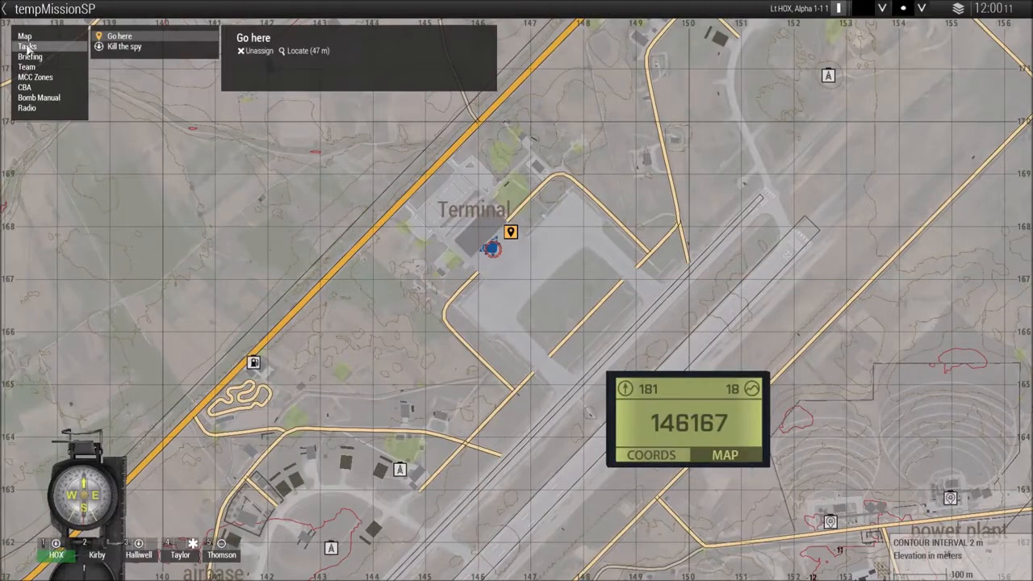
Step: Assign the "Kill the spy" task, look over the surrounding map and close it
{"action": "left_click", "coordinate": [119, 48]}
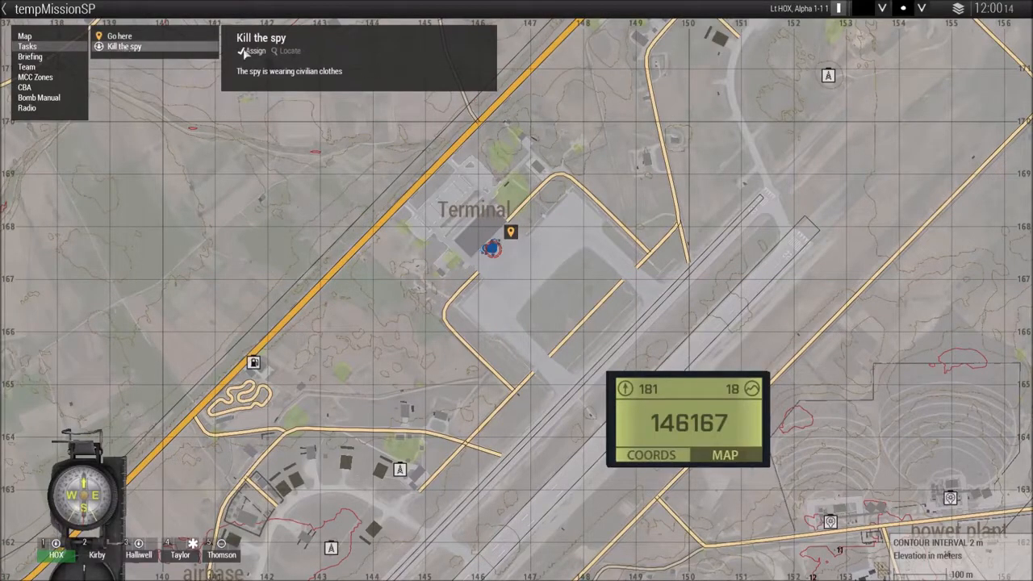
{"action": "scroll", "coordinate": [535, 297], "scroll_direction": "down", "scroll_amount": 10}
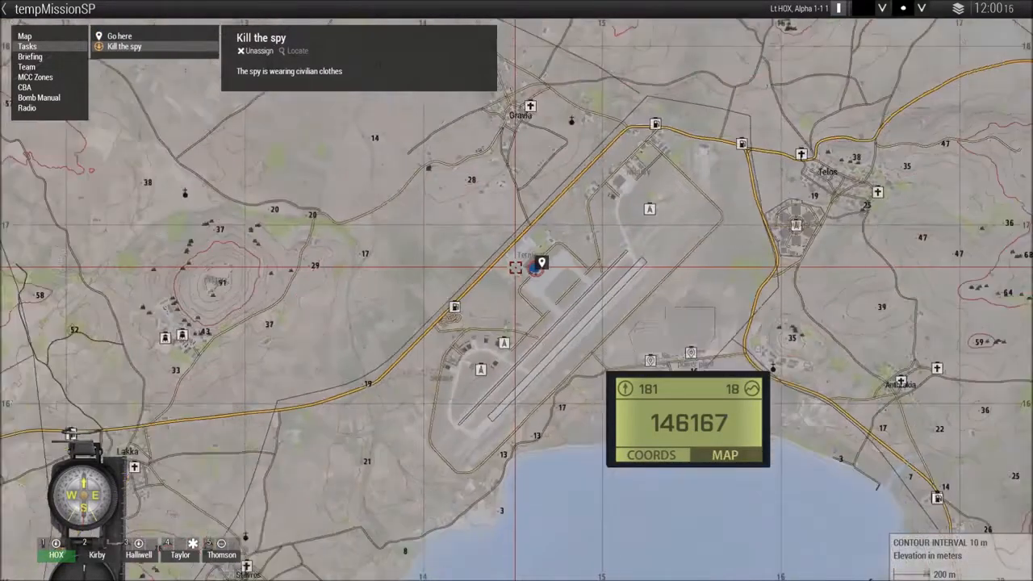
{"action": "scroll", "coordinate": [535, 297], "scroll_direction": "up", "scroll_amount": 10}
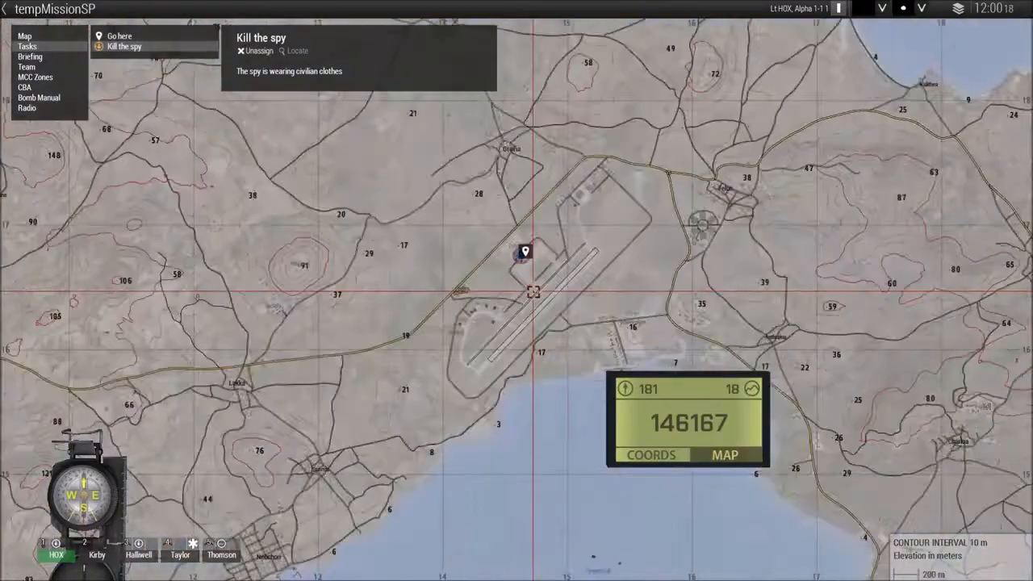
{"action": "key", "text": "m"}
Step: Aim through the rifle scope and shoot the civilian spy to test the kill task
{"action": "right_click", "coordinate": [516, 291]}
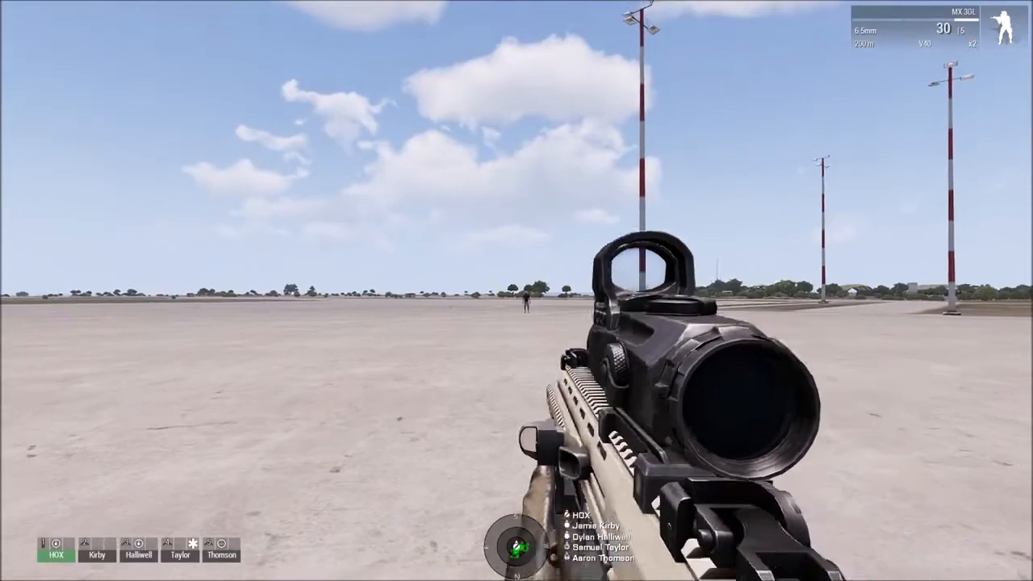
{"action": "right_click", "coordinate": [517, 291], "text": "ctrl"}
{"action": "left_click", "coordinate": [516, 290]}
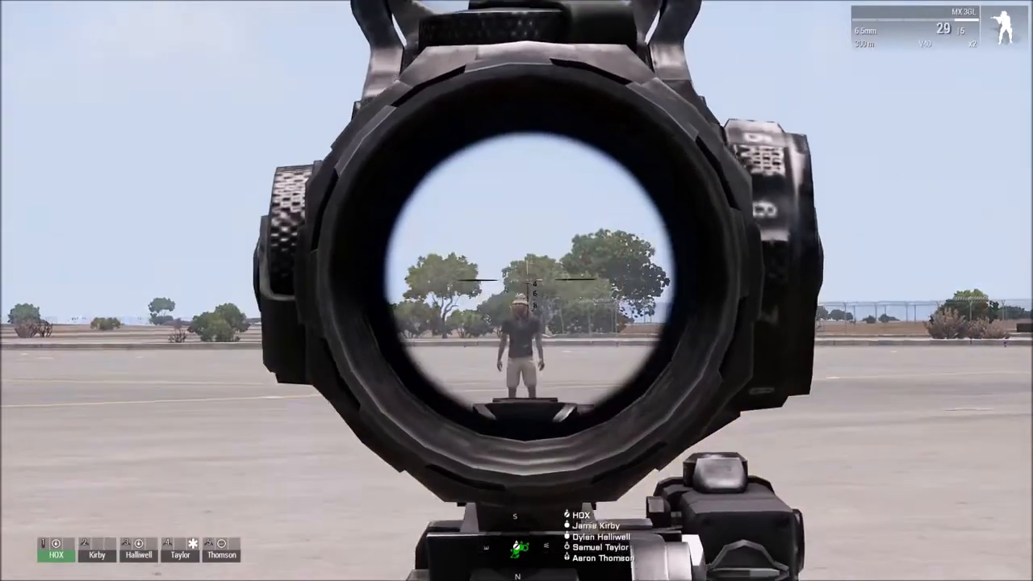
{"action": "right_click", "coordinate": [516, 290]}
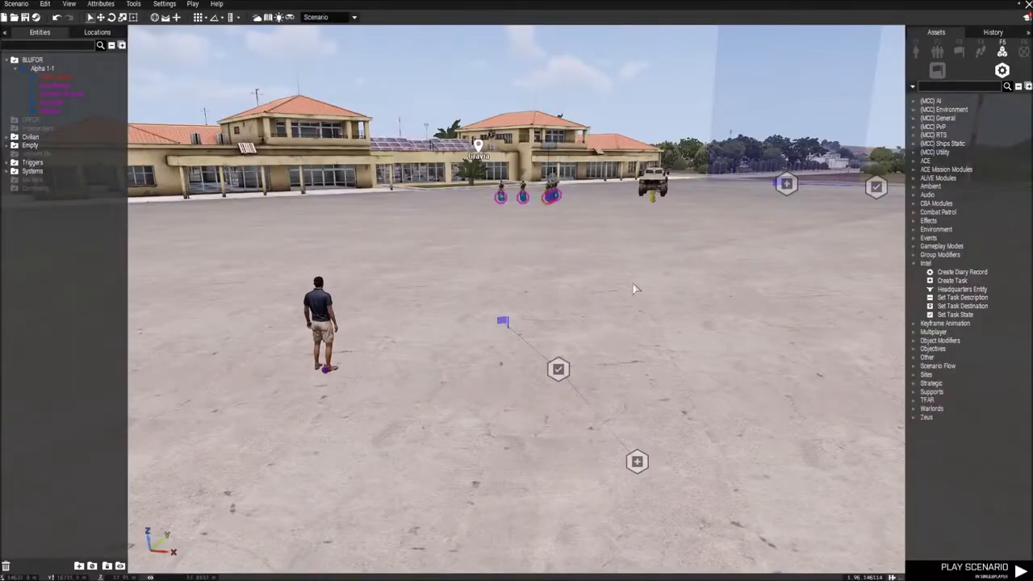
Step: Return to the editor and place a copy of the civilian spy beside the original
{"action": "key", "text": "w"}
{"action": "right_click_drag", "start_coordinate": [666, 291], "coordinate": [347, 311]}
{"action": "key", "text": "s"}
{"action": "key", "text": "w"}
{"action": "right_click_drag", "start_coordinate": [608, 321], "coordinate": [557, 327]}
{"action": "key", "text": "s"}
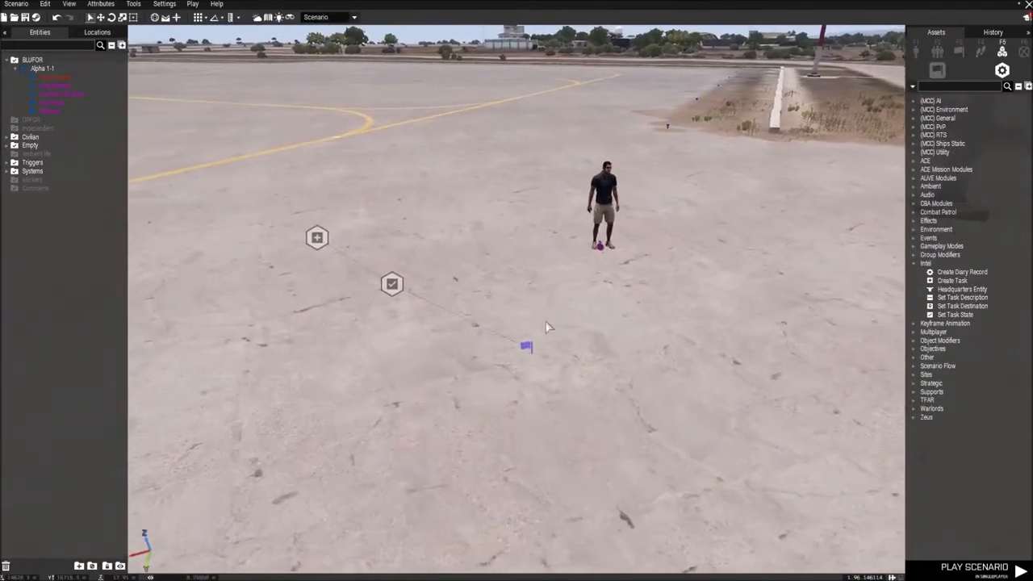
{"action": "key", "text": "w"}
{"action": "key", "text": "s"}
{"action": "key", "text": "w"}
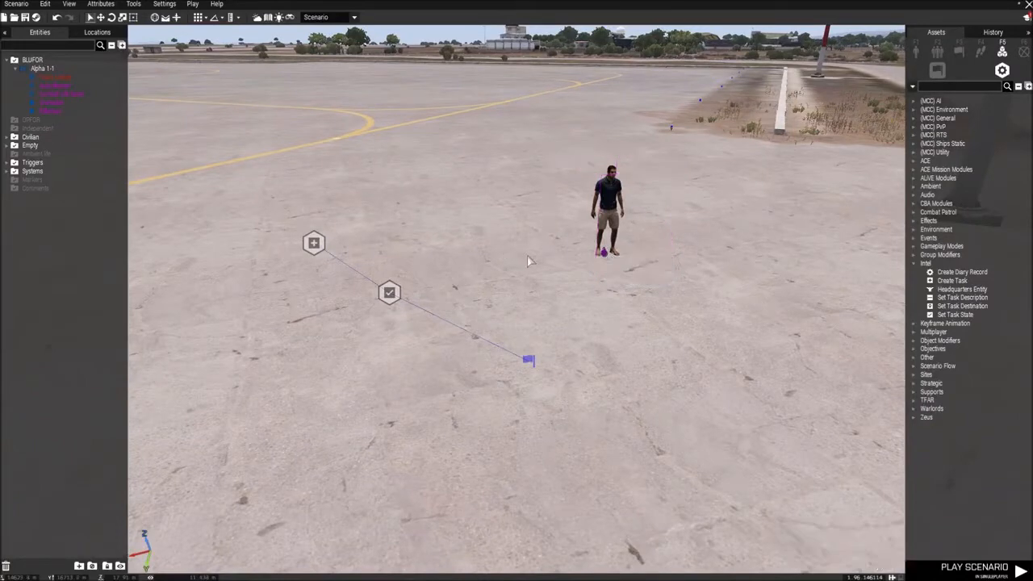
{"action": "left_click", "coordinate": [608, 253]}
{"action": "key", "text": "ctrl+c"}
{"action": "key", "text": "ctrl+v"}
{"action": "left_click_drag", "start_coordinate": [512, 258], "coordinate": [495, 262]}
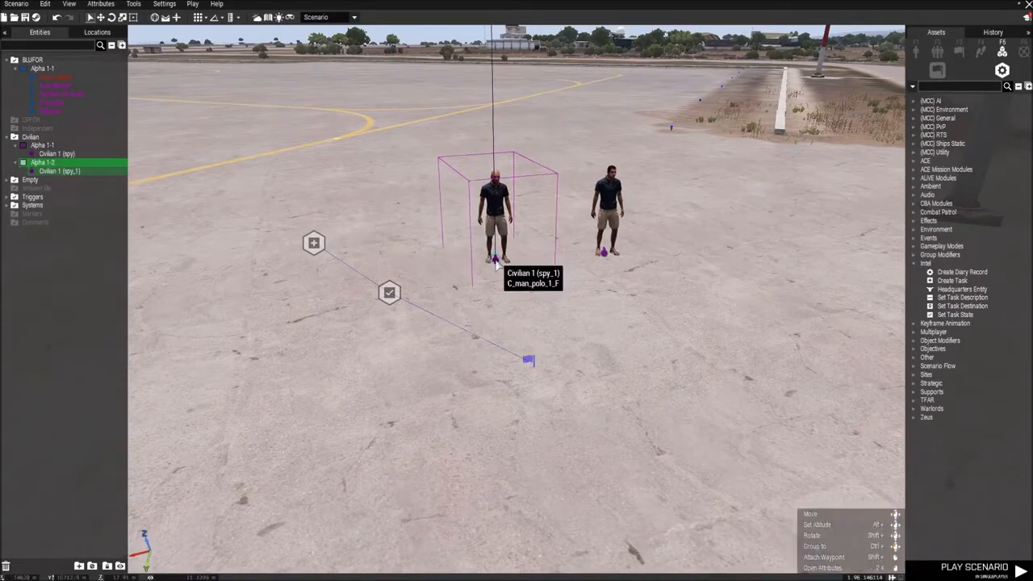
Step: Set the copied civilian's variable name to spy2 and the original civilian's to spy1
{"action": "double_click", "coordinate": [495, 261]}
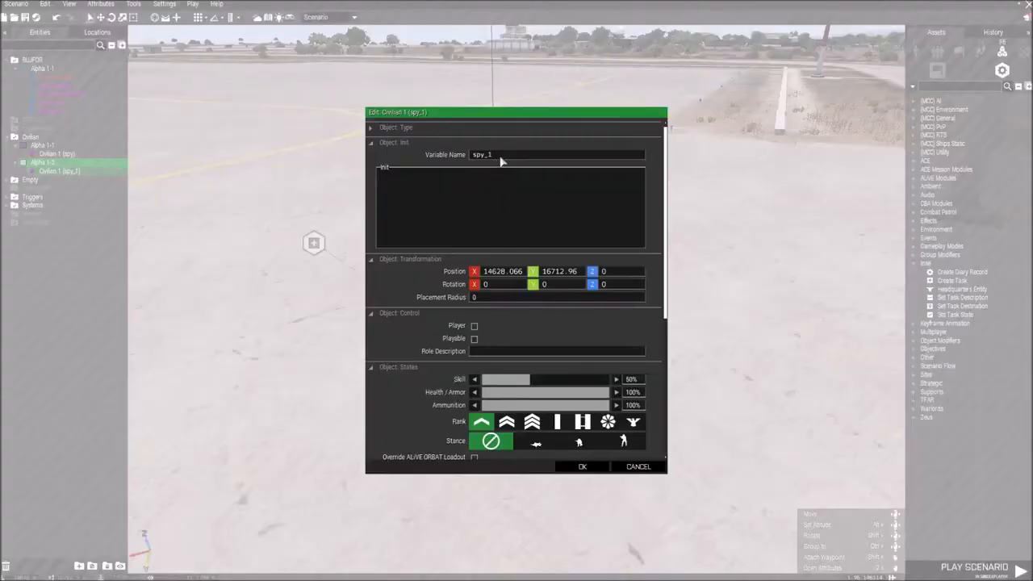
{"action": "key", "text": "Return"}
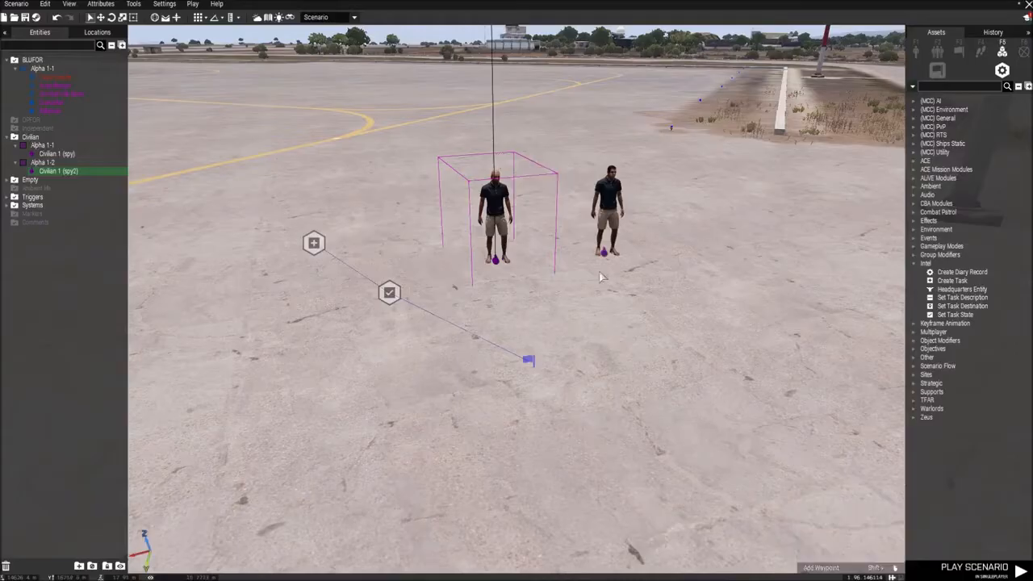
{"action": "double_click", "coordinate": [605, 248]}
{"action": "type", "text": "1"}
{"action": "key", "text": "Return"}
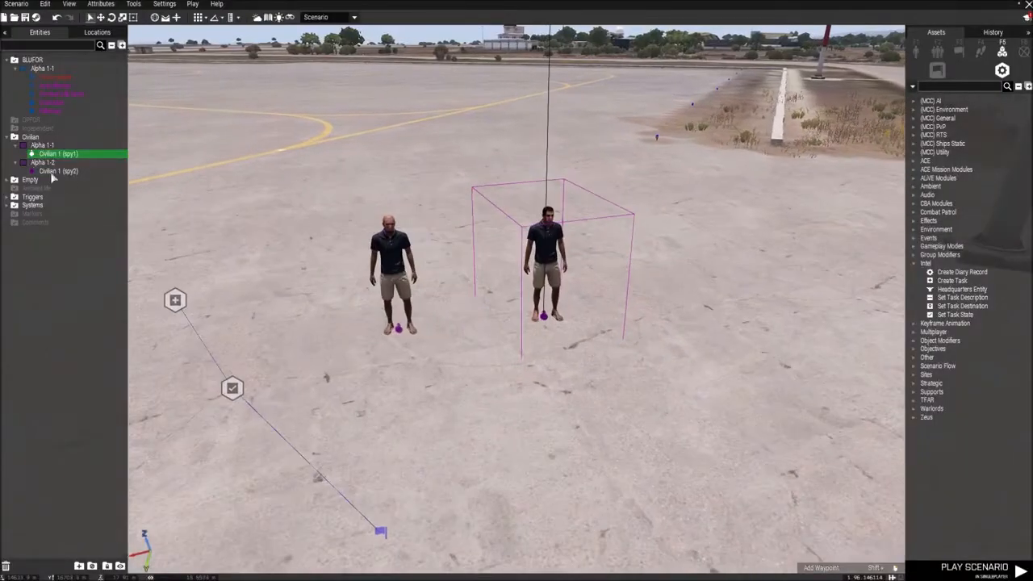
Step: Set the condition of the spy task's trigger to "!alive spy1 && !alive spy2;" and accept it
{"action": "key", "text": "s"}
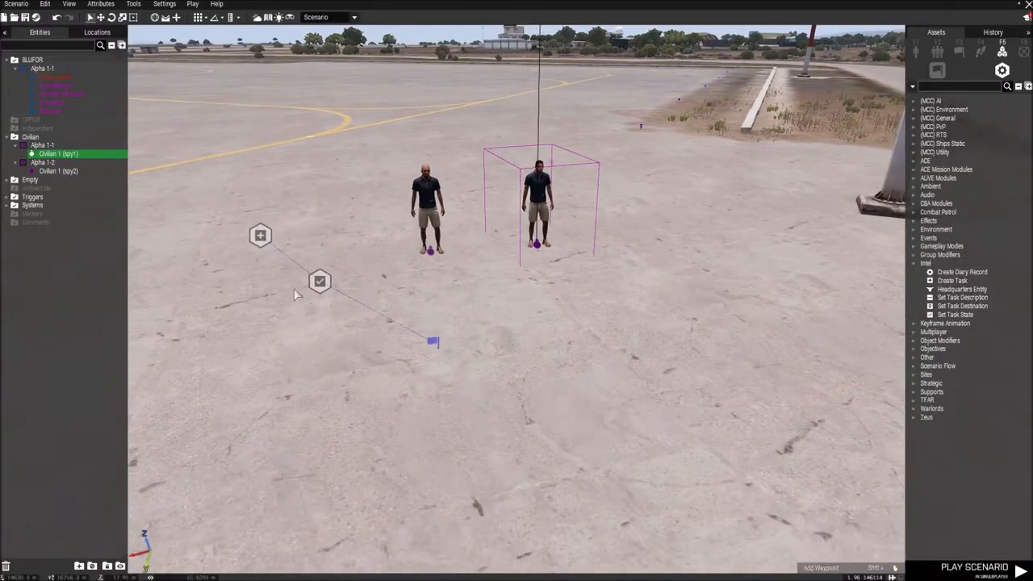
{"action": "key", "text": "a"}
{"action": "left_click", "coordinate": [549, 342]}
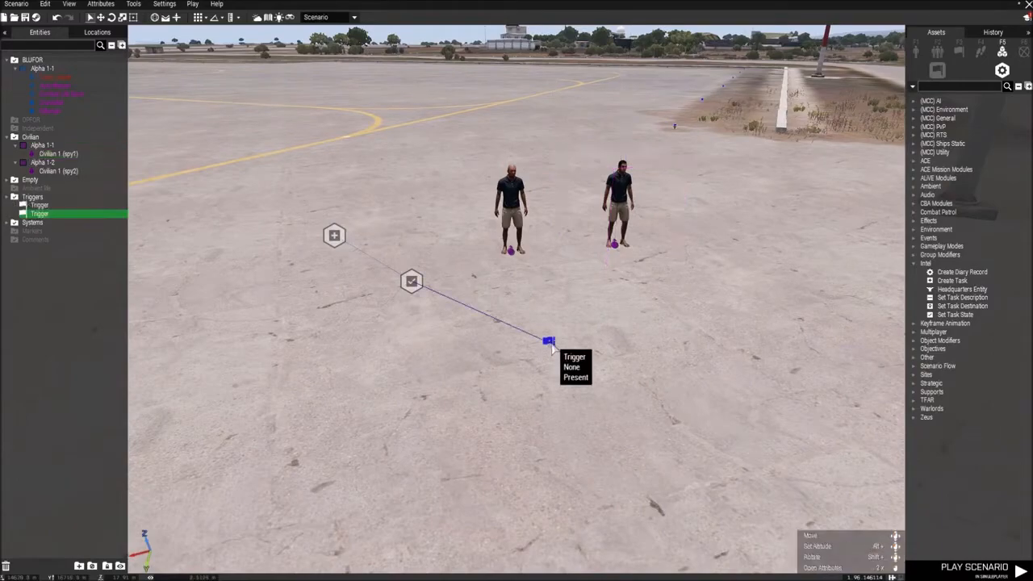
{"action": "double_click", "coordinate": [548, 342]}
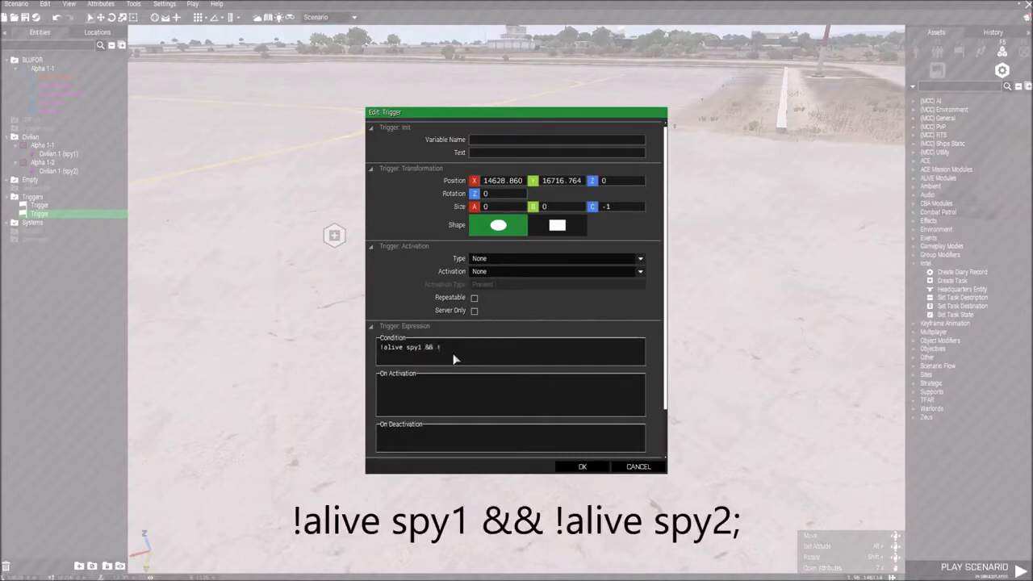
{"action": "type", "text": "y2;"}
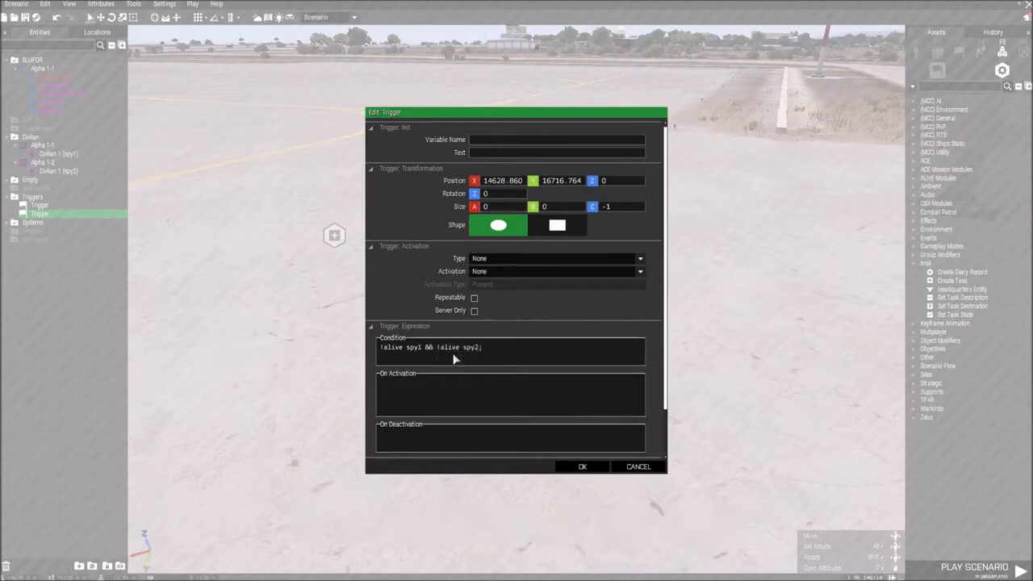
{"action": "left_click", "coordinate": [582, 467]}
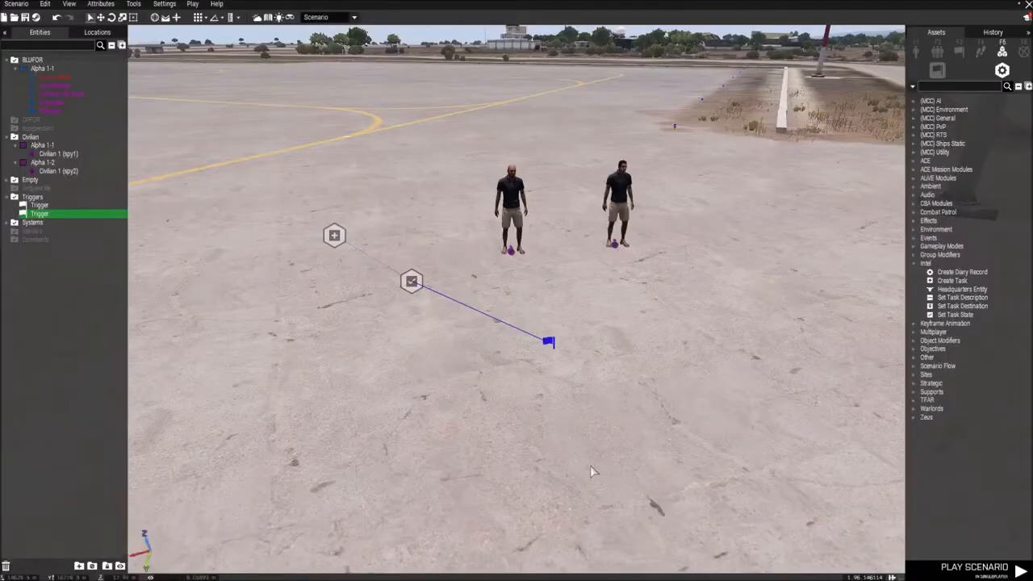
Step: Play the scenario in singleplayer and shoot the first of the two civilian spies
{"action": "scroll", "coordinate": [456, 406], "scroll_direction": "up", "scroll_amount": 3}
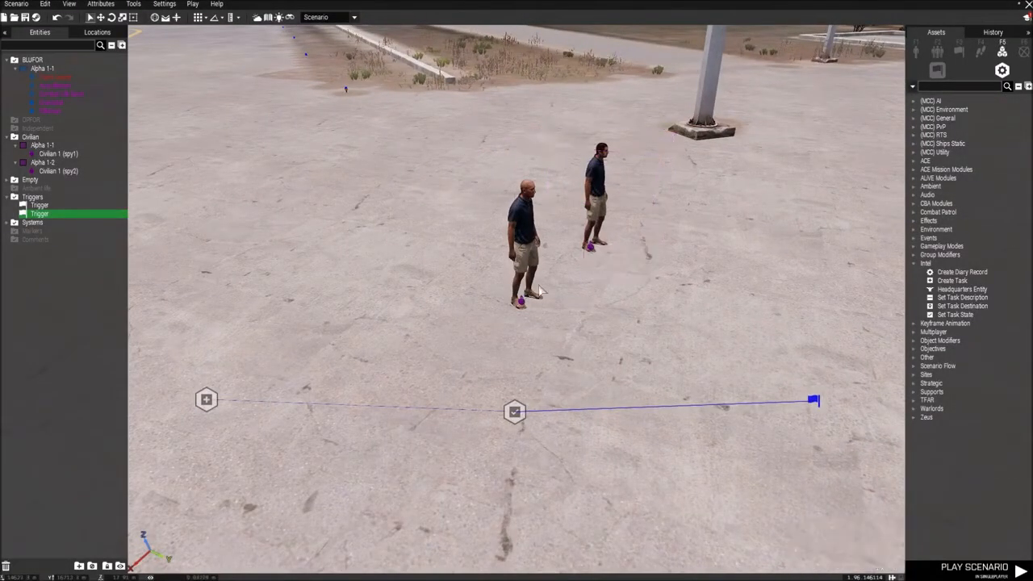
{"action": "key", "text": "d"}
{"action": "right_click_drag", "start_coordinate": [597, 313], "coordinate": [652, 260]}
{"action": "key", "text": "s"}
{"action": "key", "text": "a"}
{"action": "key", "text": "w"}
{"action": "left_click", "coordinate": [192, 4]}
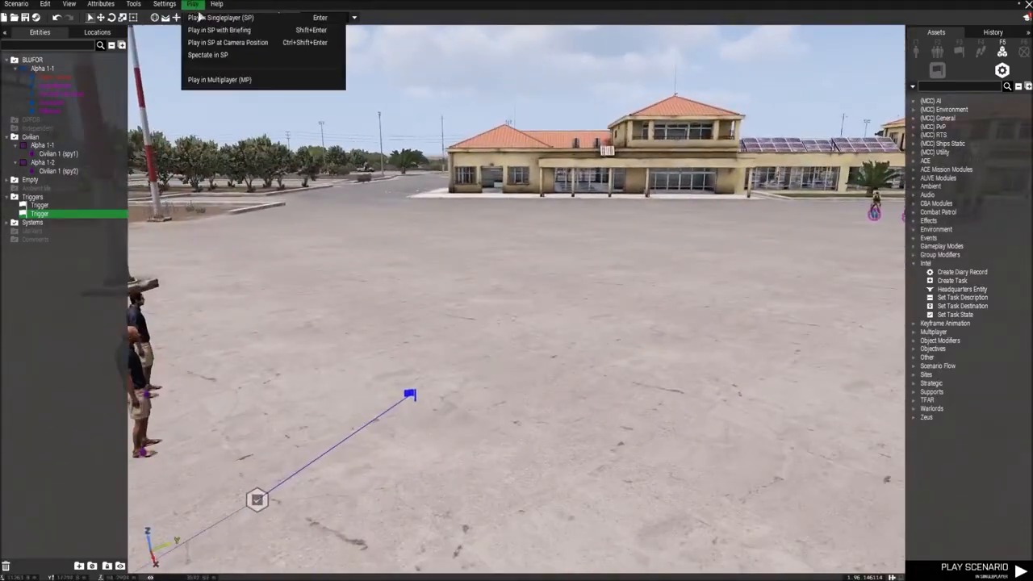
{"action": "left_click", "coordinate": [203, 18]}
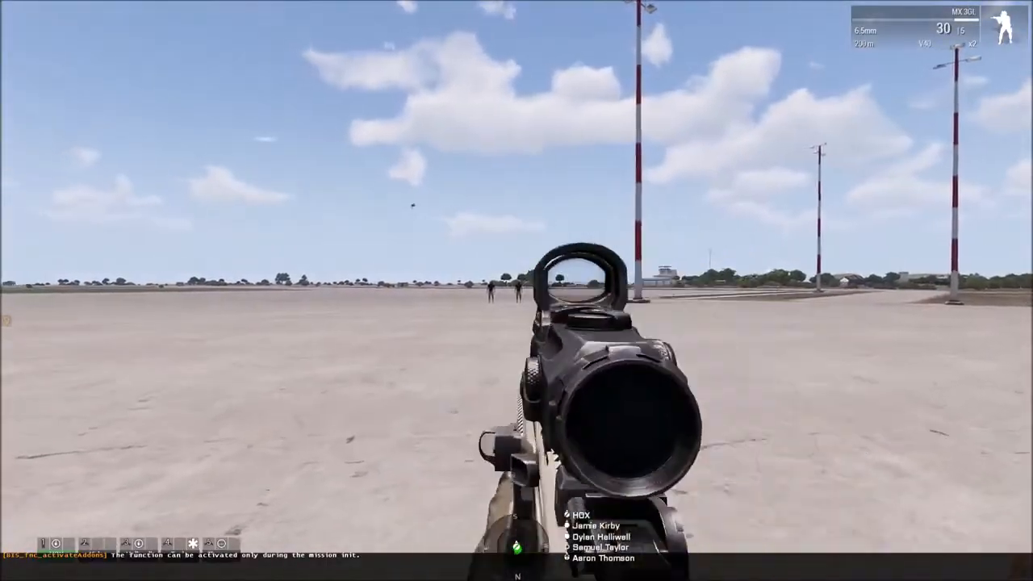
{"action": "right_click", "coordinate": [517, 290]}
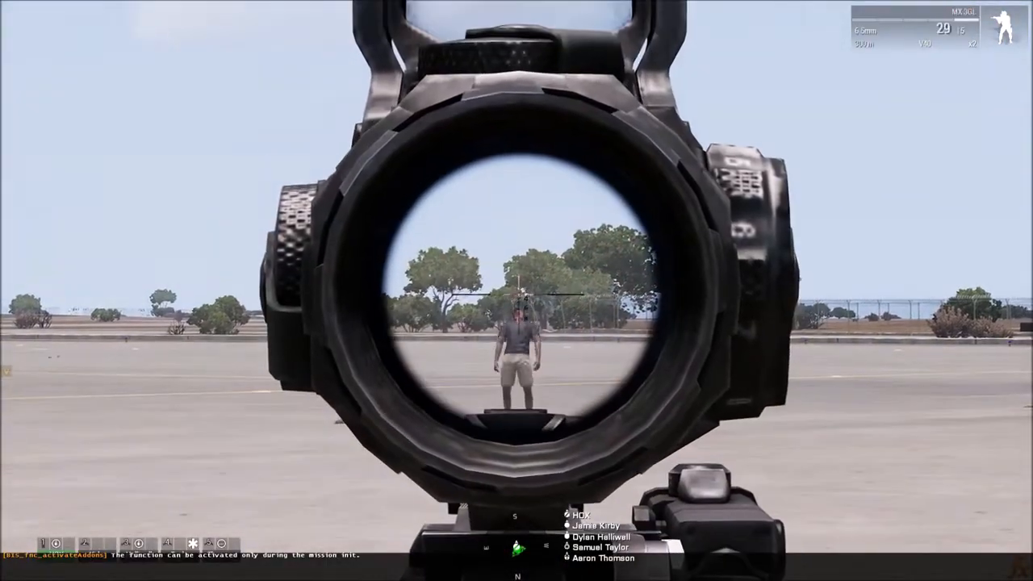
{"action": "left_click", "coordinate": [516, 291]}
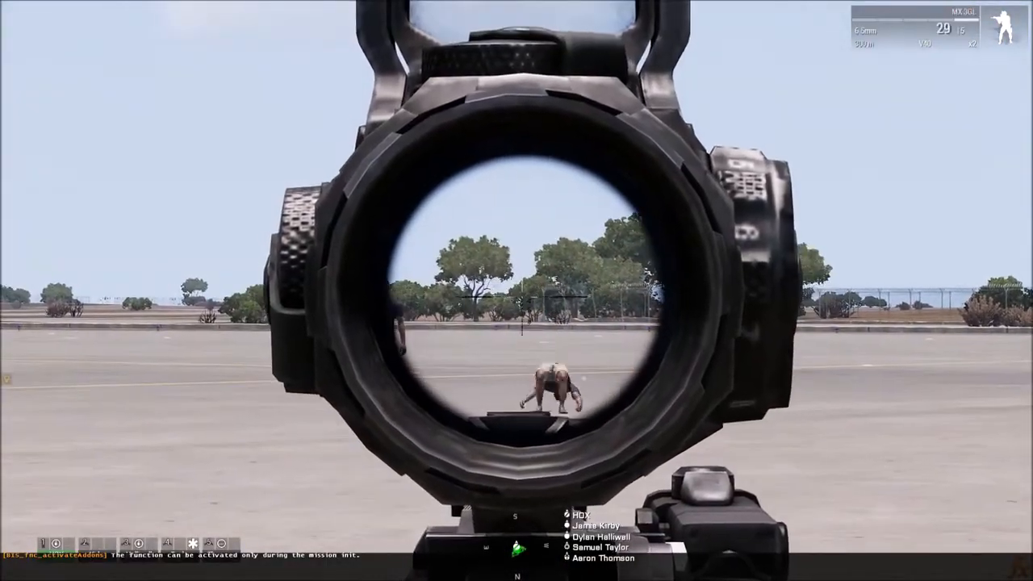
{"action": "right_click", "coordinate": [516, 291]}
Step: Check the "Kill the spy" task in the map's task list and shoot the second spy
{"action": "key", "text": "m"}
{"action": "left_click", "coordinate": [41, 48]}
{"action": "left_click", "coordinate": [129, 47]}
{"action": "key", "text": "m"}
{"action": "right_click", "coordinate": [516, 290]}
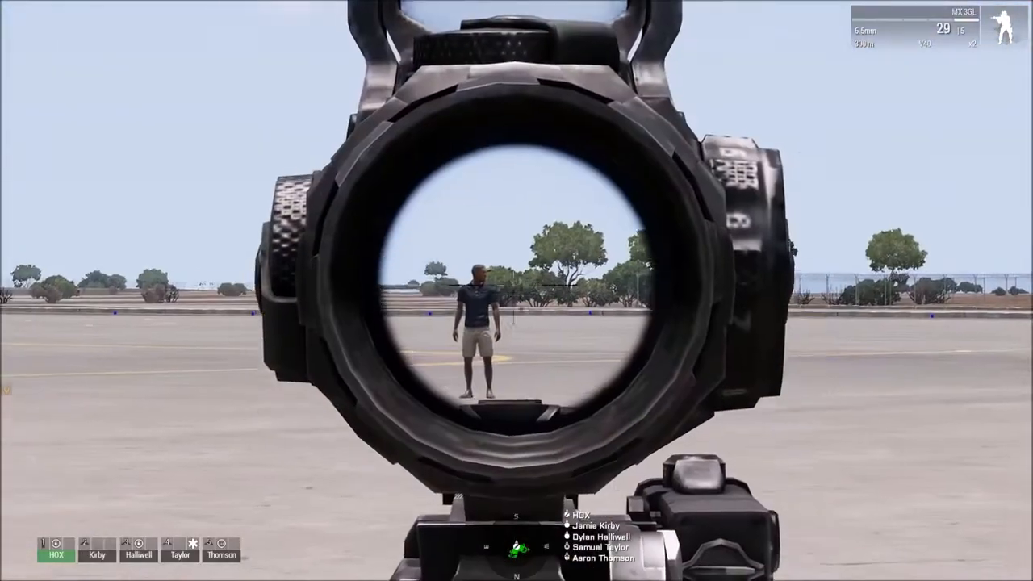
{"action": "left_click", "coordinate": [516, 291]}
{"action": "right_click", "coordinate": [516, 290]}
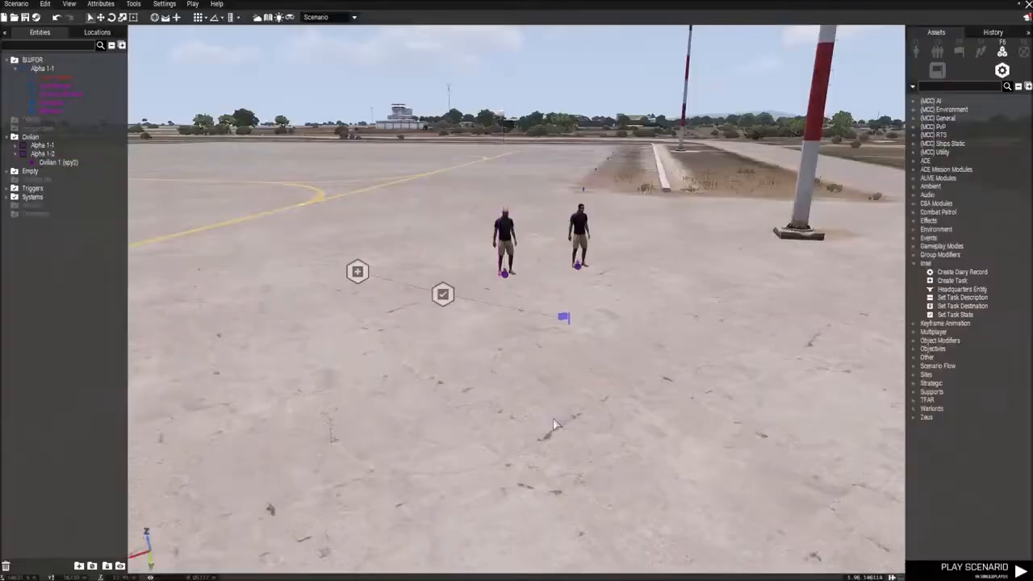
{"action": "key", "text": "w"}
{"action": "right_click_drag", "start_coordinate": [556, 417], "coordinate": [622, 426]}
{"action": "key", "text": "s"}
{"action": "key", "text": "w"}
{"action": "key", "text": "s"}
{"action": "key", "text": "w"}
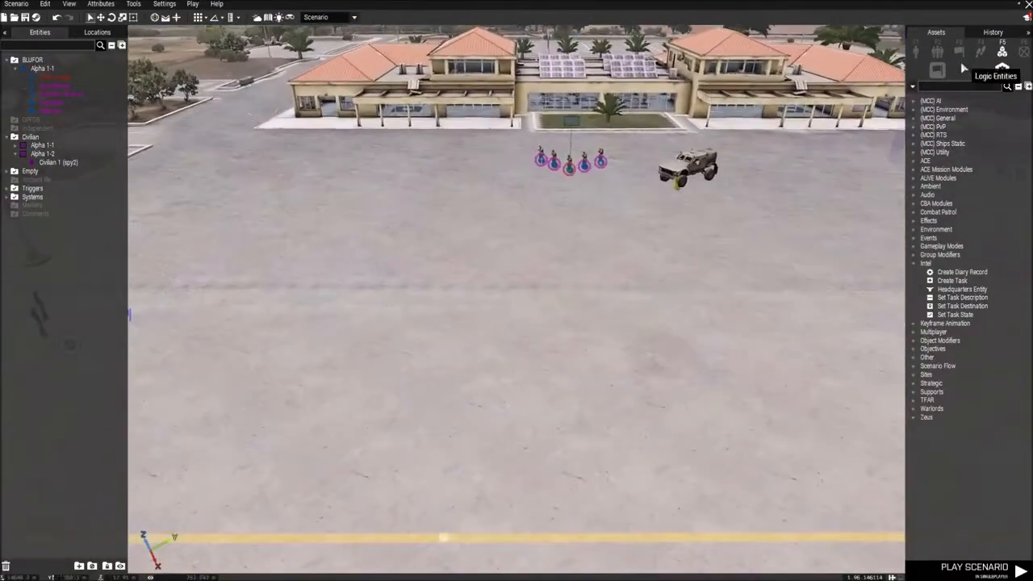
{"action": "left_click", "coordinate": [916, 51]}
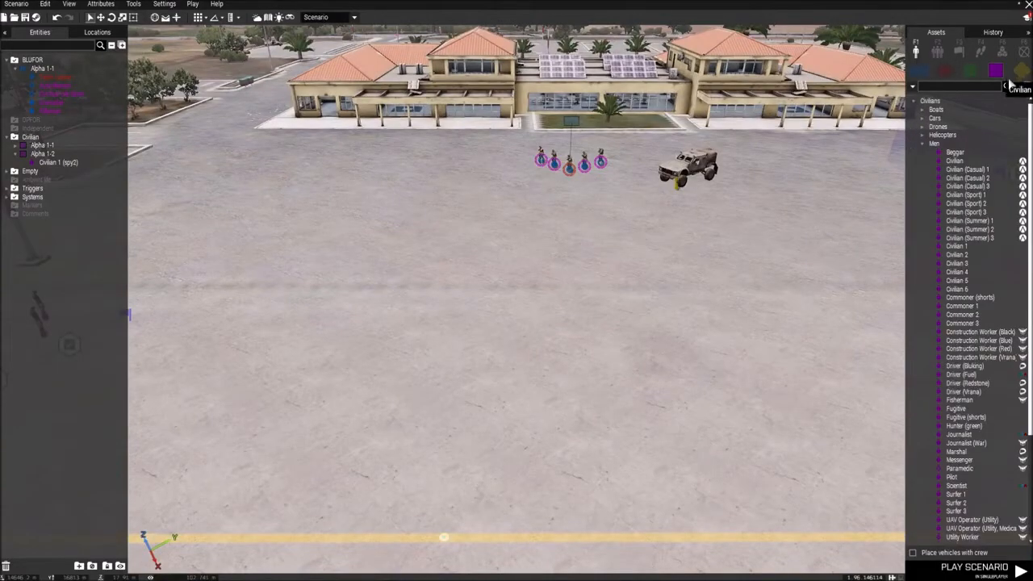
{"action": "key", "text": "s"}
{"action": "right_click_drag", "start_coordinate": [795, 328], "coordinate": [760, 320]}
{"action": "key", "text": "w"}
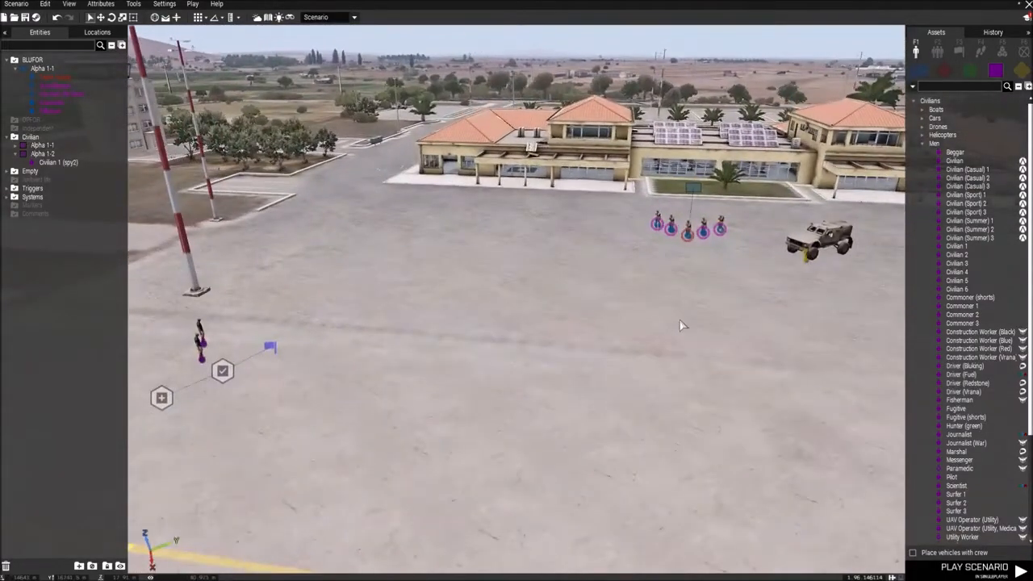
{"action": "key", "text": "s"}
{"action": "right_click_drag", "start_coordinate": [680, 325], "coordinate": [707, 315]}
{"action": "key", "text": "a"}
{"action": "key", "text": "d"}
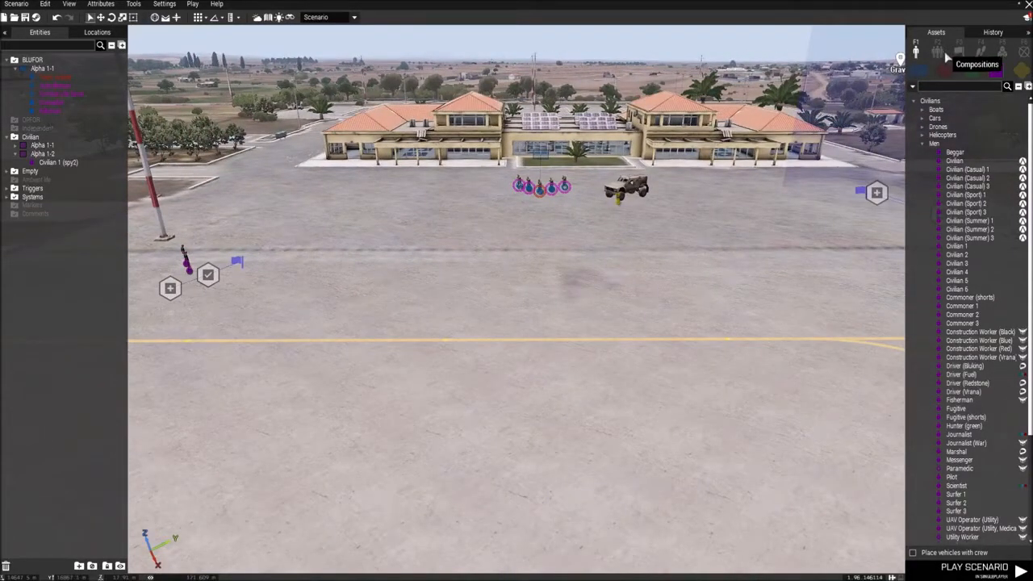
Step: Place a Ø 100 m trigger on the open apron in front of the terminal and set its size to 20 by 20
{"action": "key", "text": "w"}
{"action": "key", "text": "z"}
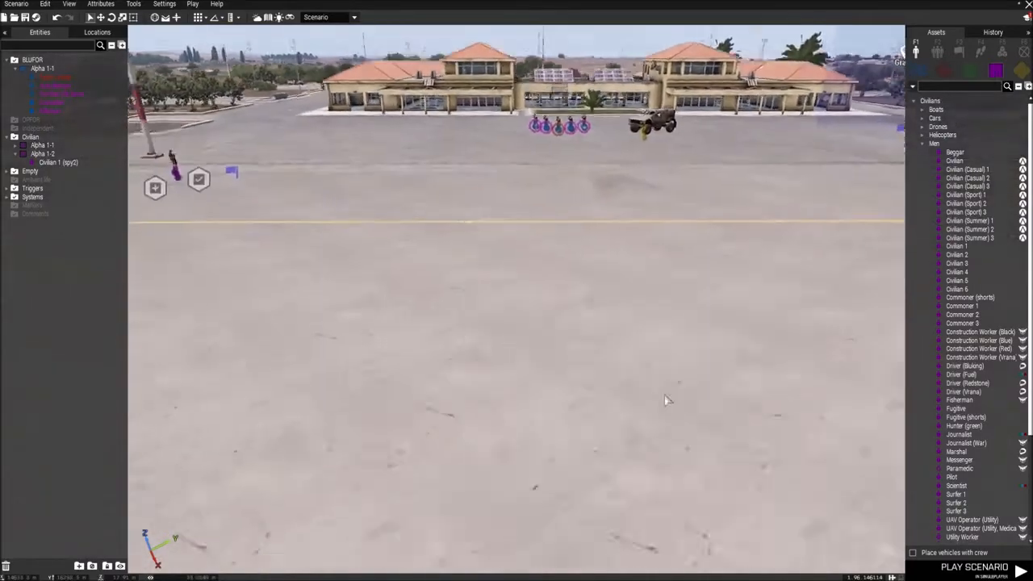
{"action": "key", "text": "w"}
{"action": "left_click", "coordinate": [962, 54]}
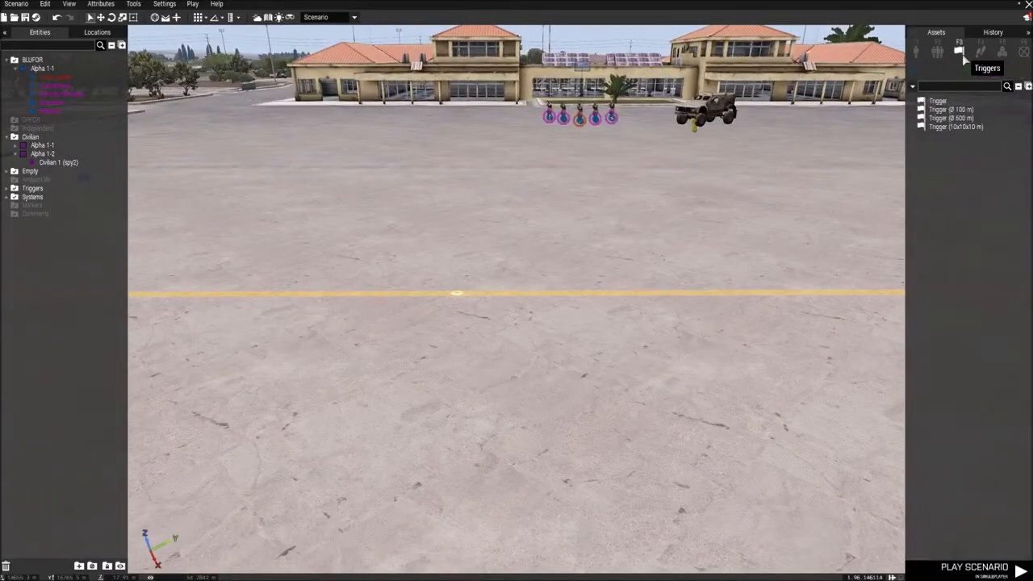
{"action": "left_click", "coordinate": [952, 109]}
{"action": "key", "text": "s"}
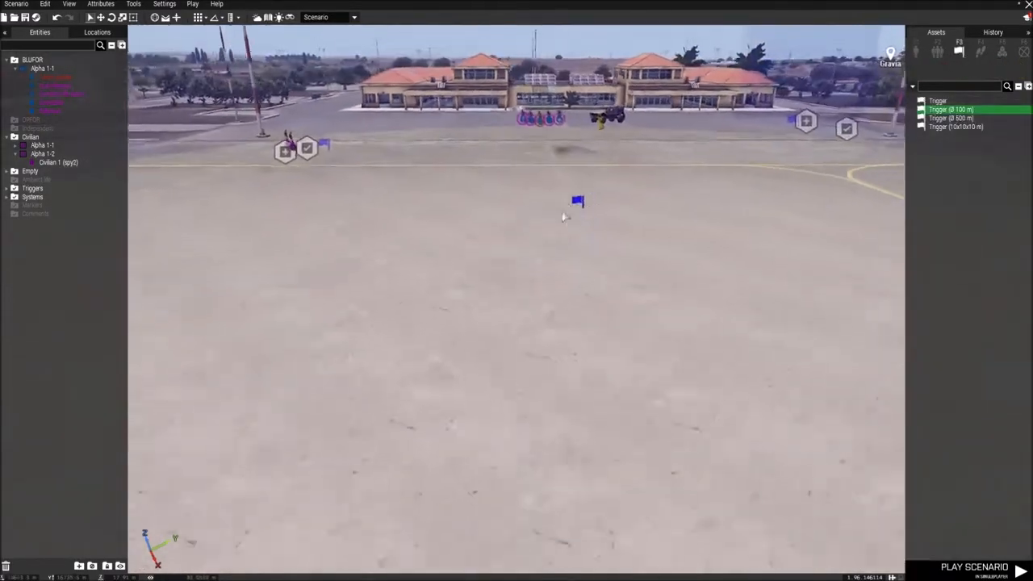
{"action": "left_click", "coordinate": [536, 229]}
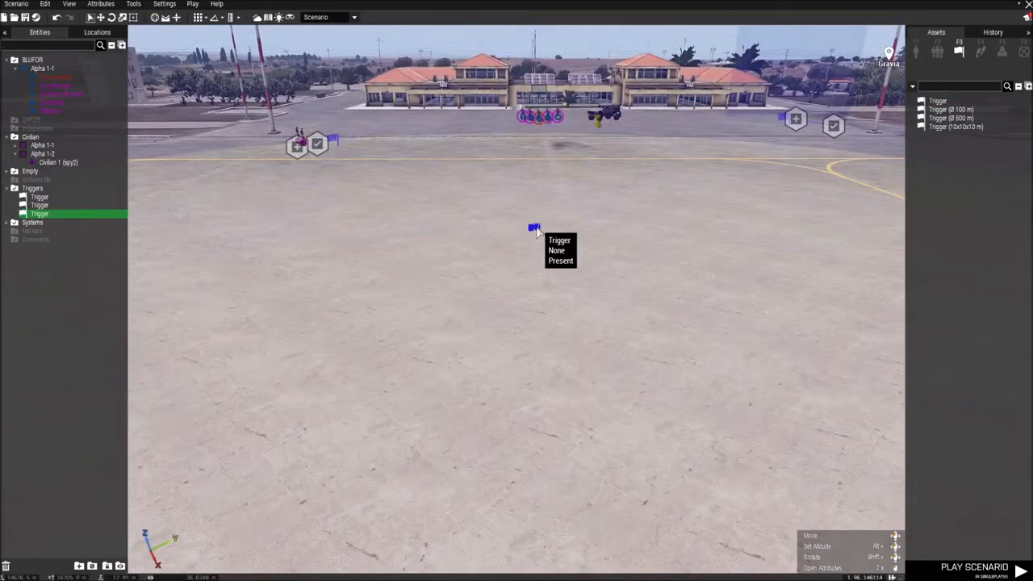
{"action": "double_click", "coordinate": [535, 229]}
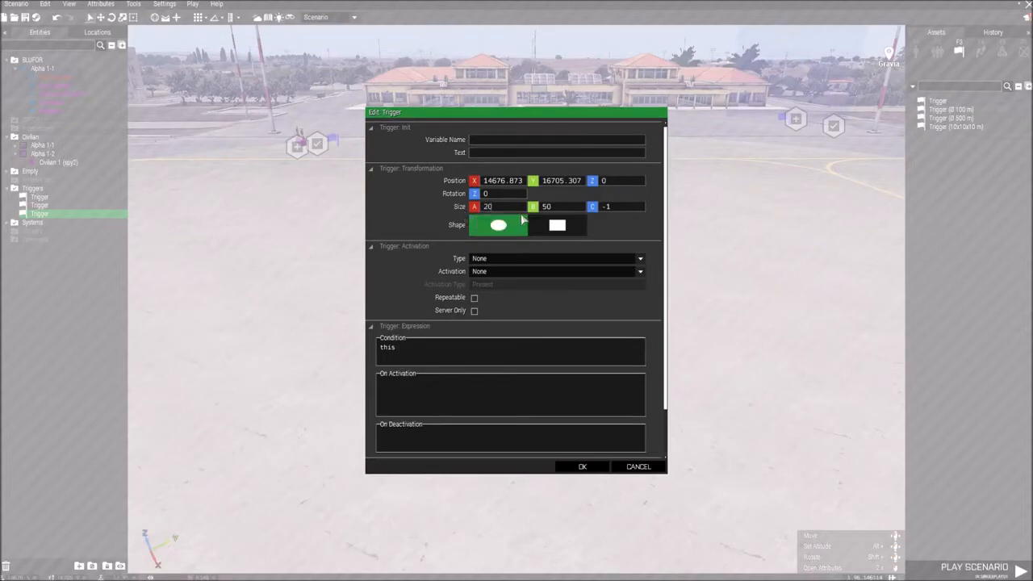
{"action": "type", "text": "20"}
{"action": "key", "text": "Return"}
Step: Scatter seven Civilian units inside the new trigger's area on the apron
{"action": "key", "text": "s"}
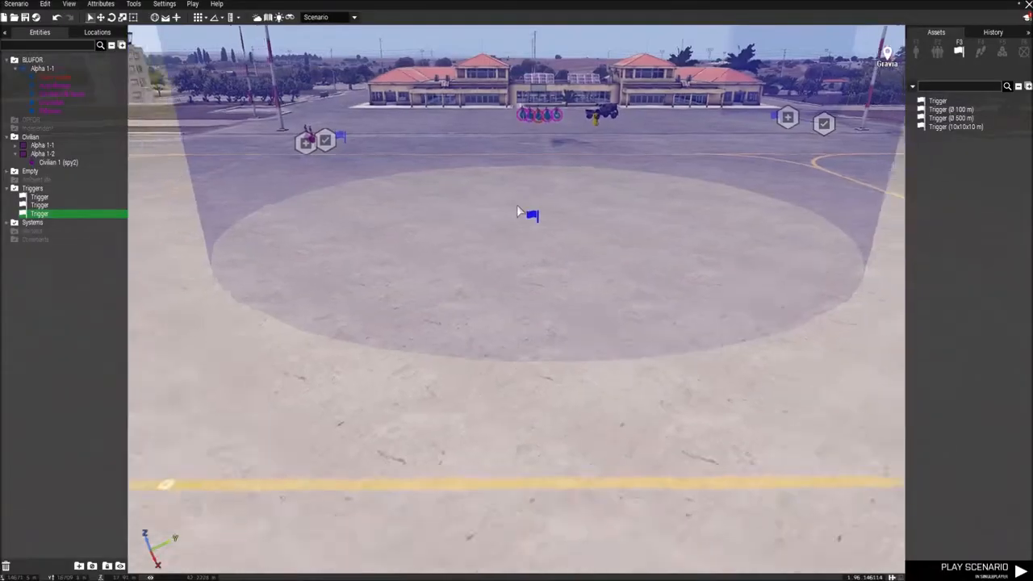
{"action": "key", "text": "w"}
{"action": "left_click", "coordinate": [918, 52]}
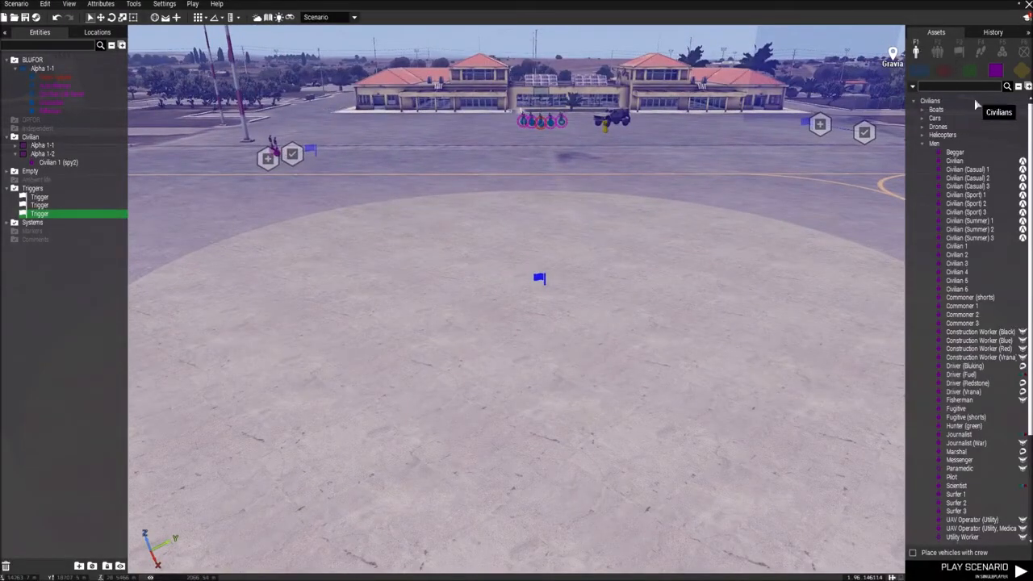
{"action": "left_click", "coordinate": [961, 163]}
{"action": "key", "text": "s"}
{"action": "key", "text": "a"}
{"action": "left_click", "coordinate": [478, 218], "text": "ctrl"}
{"action": "left_click", "coordinate": [451, 271], "text": "ctrl"}
{"action": "left_click", "coordinate": [572, 223], "text": "ctrl"}
{"action": "left_click", "coordinate": [664, 211], "text": "ctrl"}
{"action": "left_click", "coordinate": [730, 306], "text": "ctrl"}
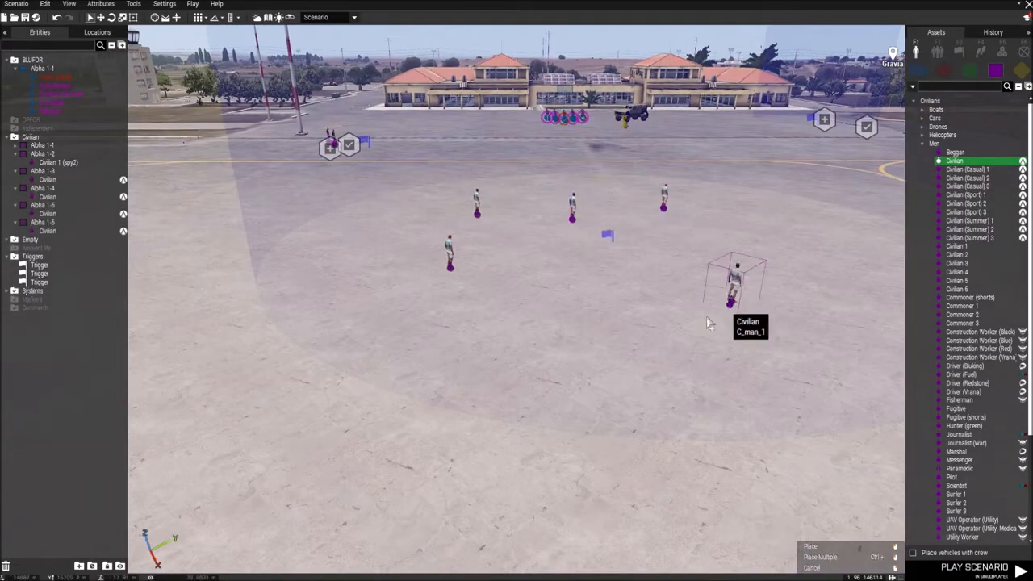
{"action": "left_click", "coordinate": [528, 339], "text": "ctrl"}
{"action": "left_click", "coordinate": [795, 240], "text": "ctrl"}
{"action": "right_click", "coordinate": [684, 412]}
{"action": "key", "text": "s"}
{"action": "key", "text": "d"}
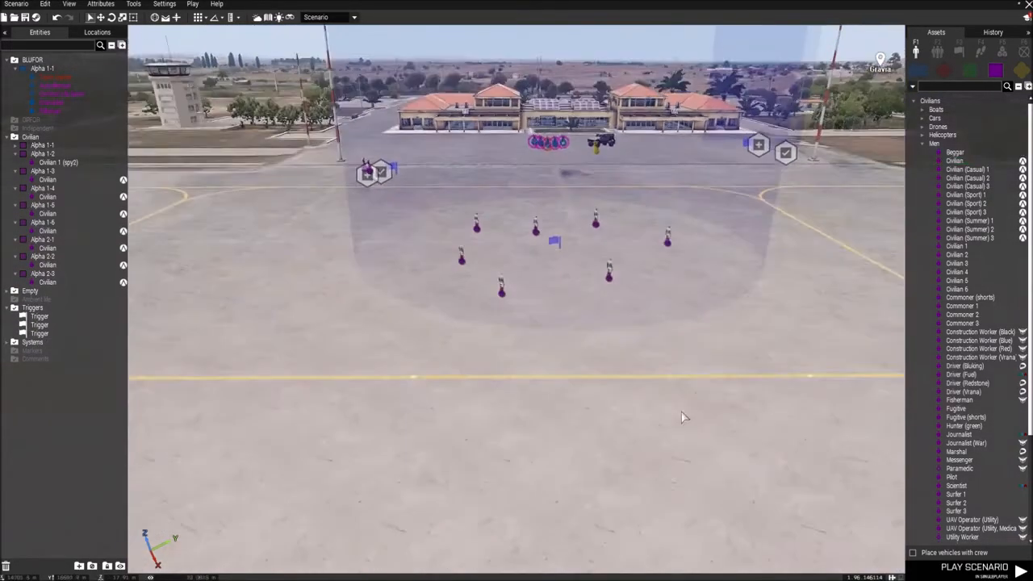
Step: Set the new apron trigger's activation to Civilian with the activation type Not Present, and accept it
{"action": "scroll", "coordinate": [682, 412], "scroll_direction": "down", "scroll_amount": 2}
{"action": "key", "text": "w"}
{"action": "right_click_drag", "start_coordinate": [681, 413], "coordinate": [682, 424]}
{"action": "key", "text": "d"}
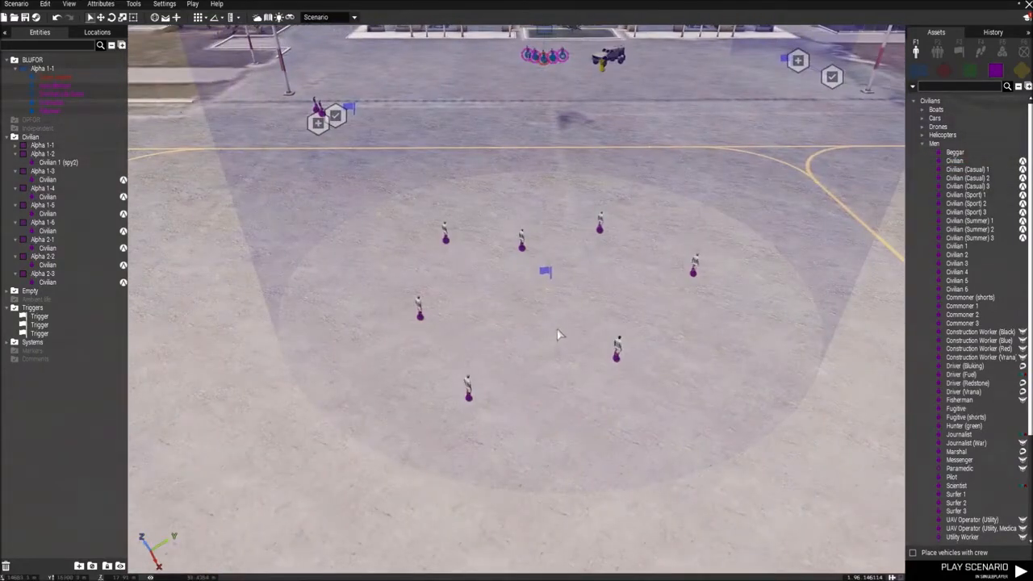
{"action": "scroll", "coordinate": [562, 320], "scroll_direction": "up", "scroll_amount": 2}
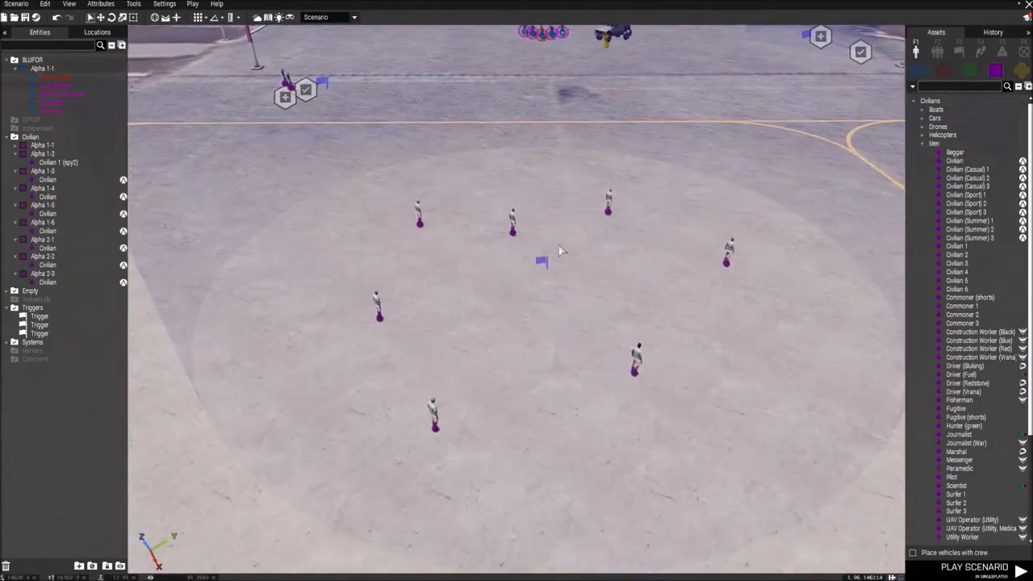
{"action": "double_click", "coordinate": [543, 280]}
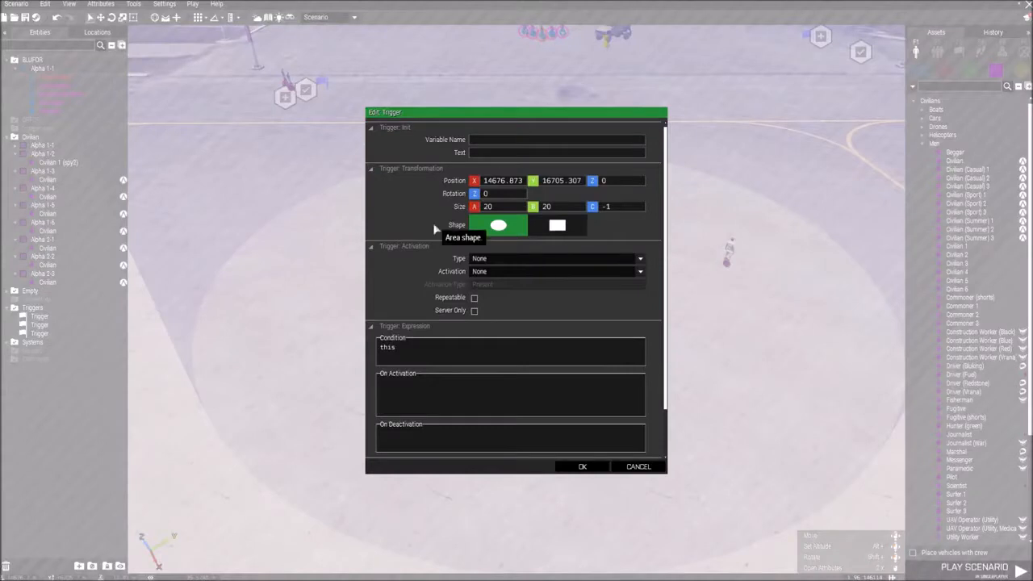
{"action": "left_click", "coordinate": [478, 273]}
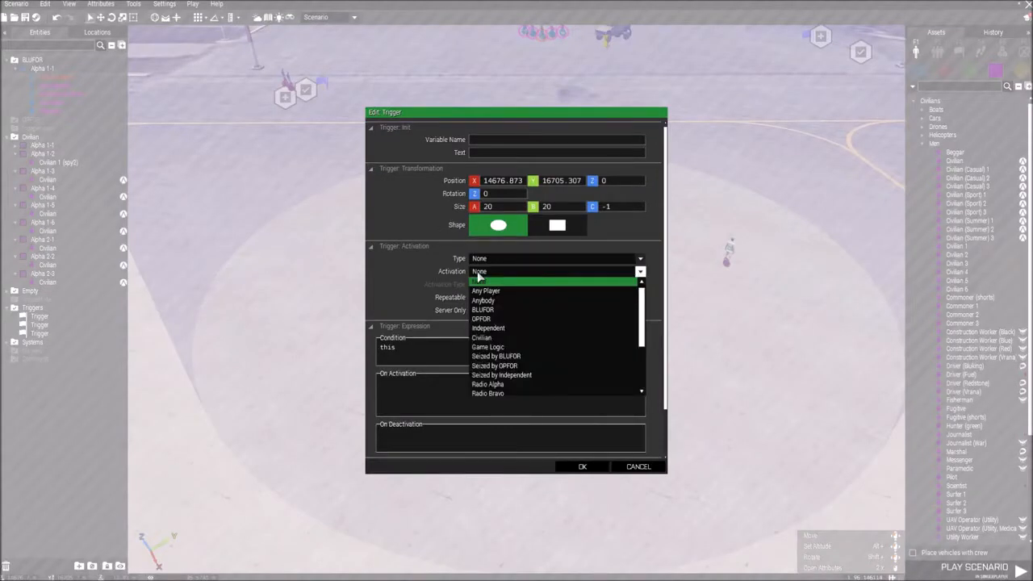
{"action": "scroll", "coordinate": [539, 301], "scroll_direction": "down", "scroll_amount": 5}
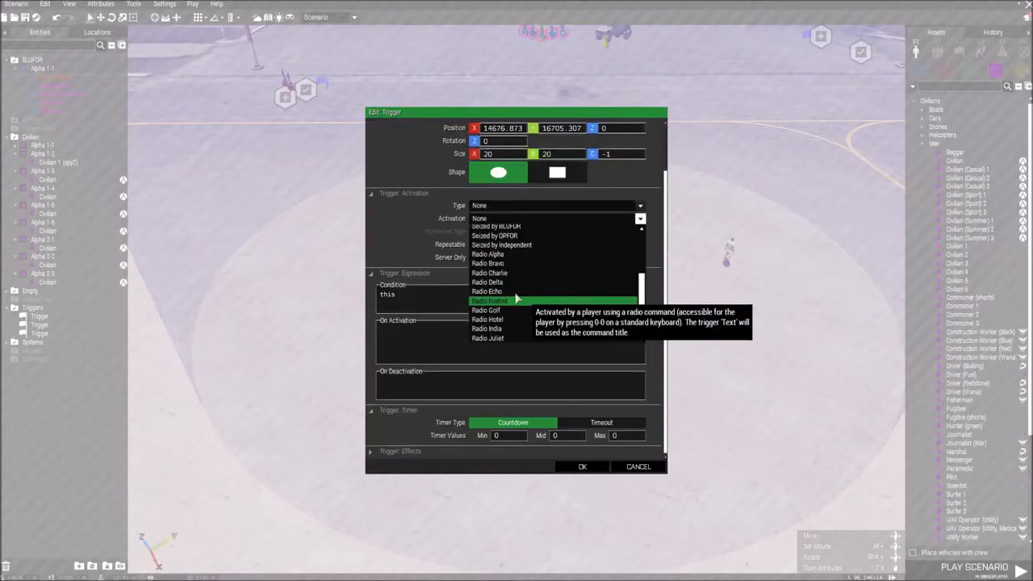
{"action": "left_click", "coordinate": [483, 207]}
{"action": "left_click", "coordinate": [489, 219]}
{"action": "left_click", "coordinate": [489, 219]}
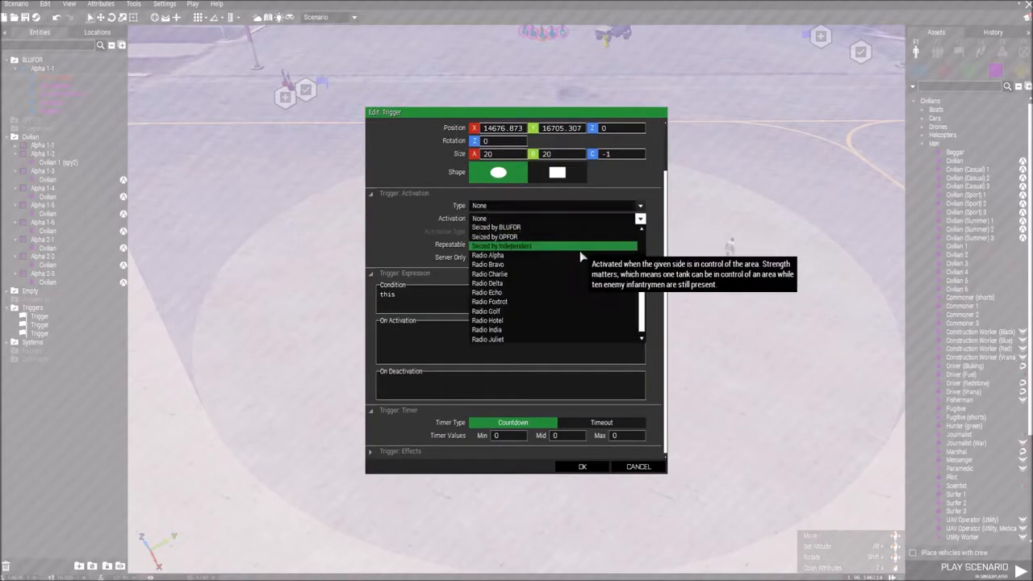
{"action": "scroll", "coordinate": [571, 261], "scroll_direction": "up", "scroll_amount": 3}
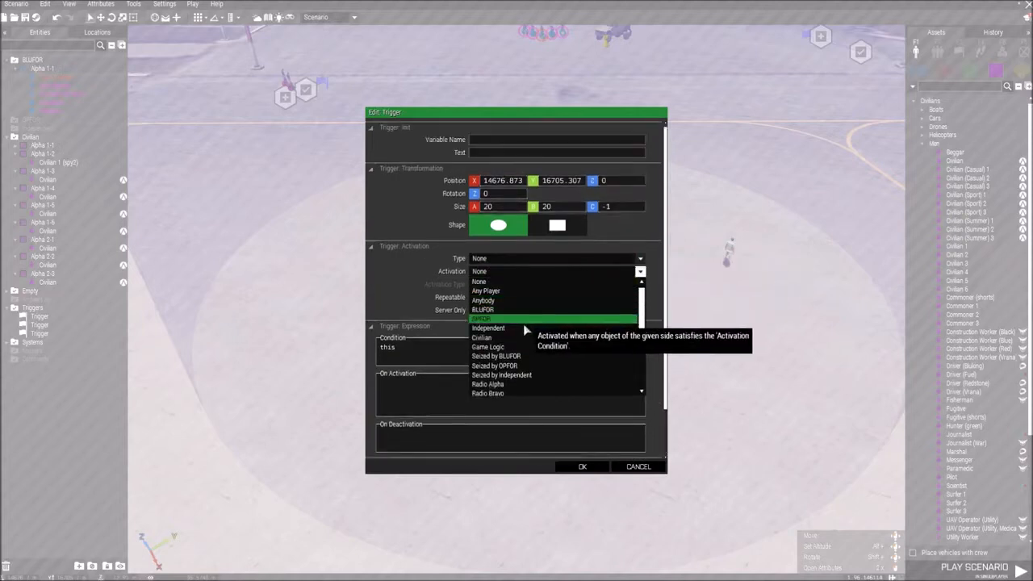
{"action": "left_click", "coordinate": [488, 340]}
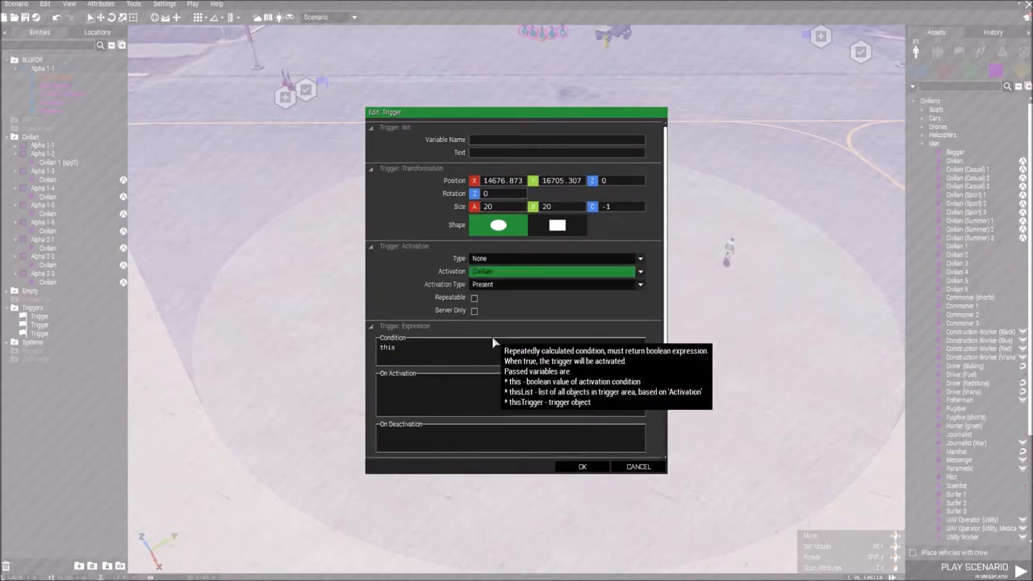
{"action": "left_click", "coordinate": [493, 282]}
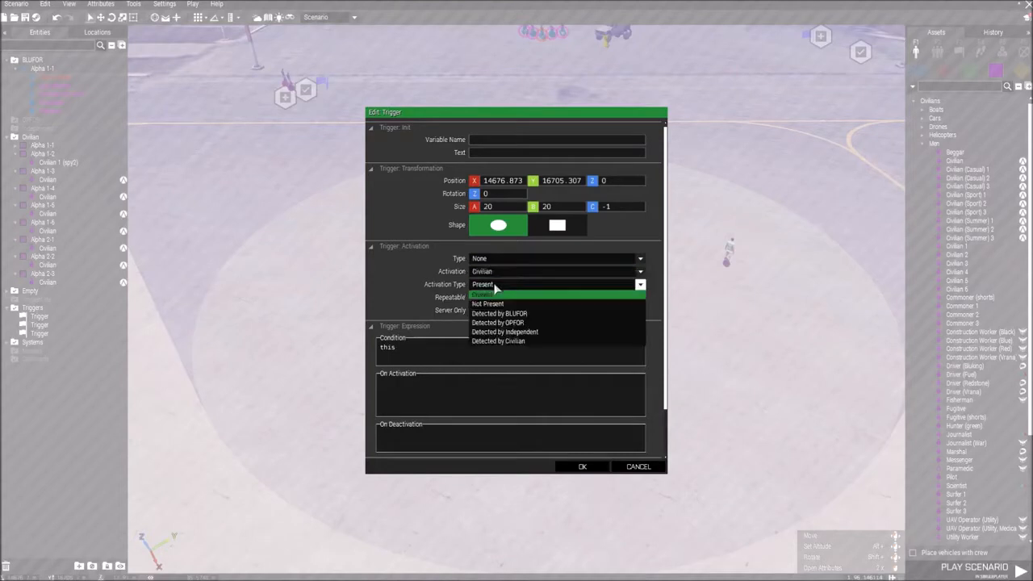
{"action": "left_click", "coordinate": [497, 300]}
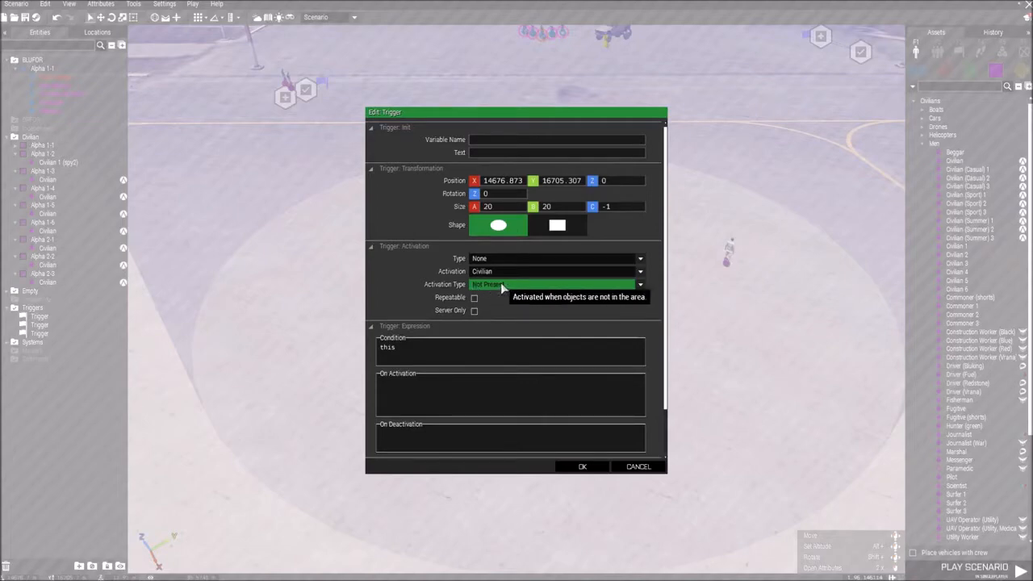
{"action": "left_click", "coordinate": [582, 466]}
Step: Place a Set Task State module and a Create Task module inside the trigger area, near its flag
{"action": "left_click", "coordinate": [1001, 52]}
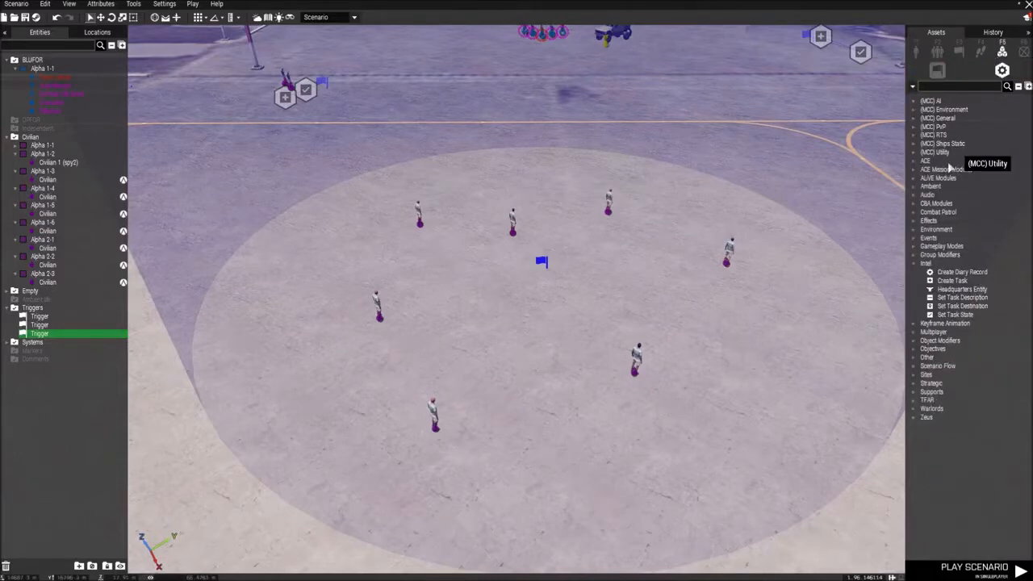
{"action": "left_click", "coordinate": [956, 314]}
{"action": "left_click", "coordinate": [552, 294]}
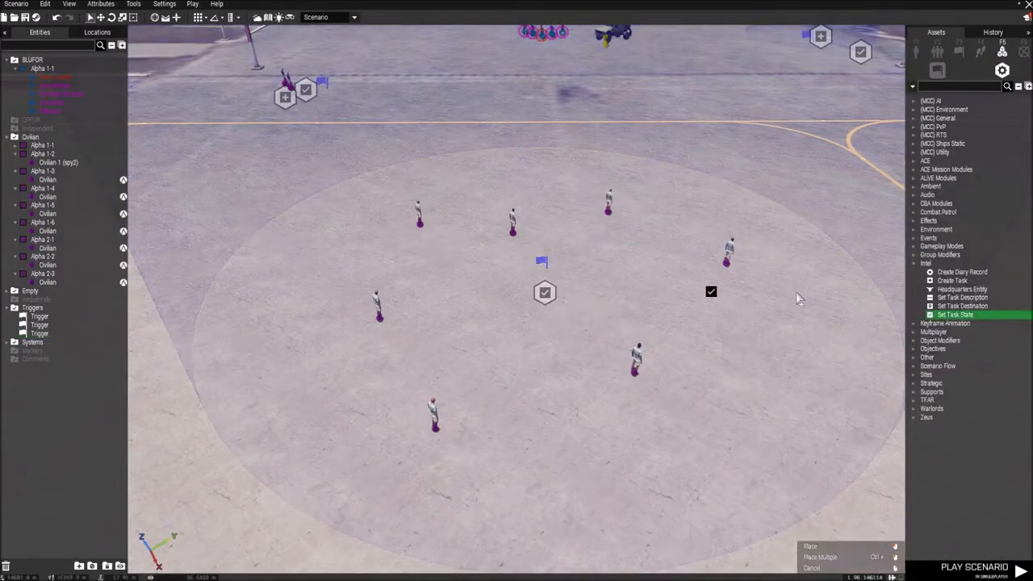
{"action": "left_click", "coordinate": [952, 280]}
{"action": "left_click", "coordinate": [547, 340]}
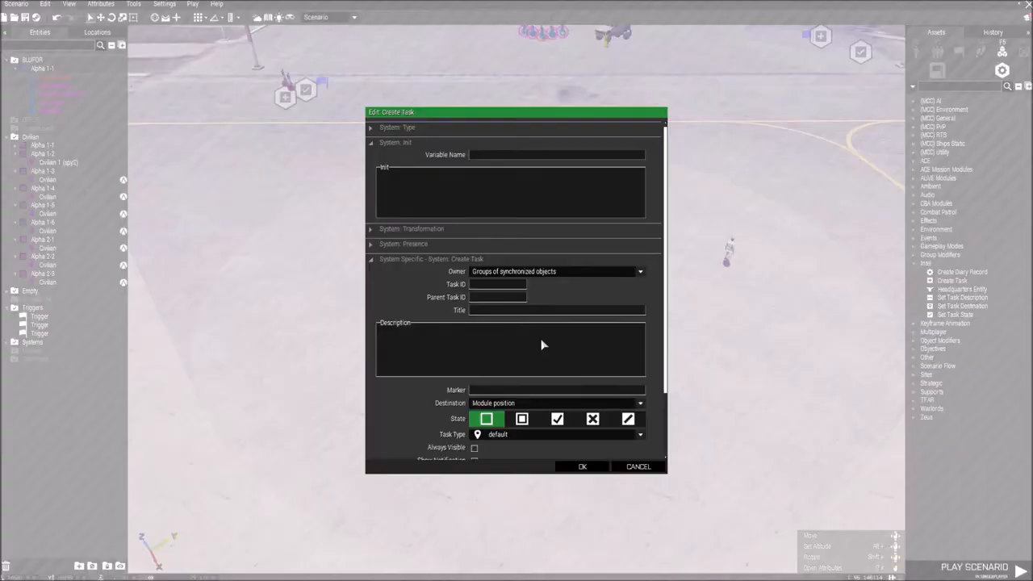
Step: Give the new task the owner BLUFOR, the title "Kill all civilians in the area" and the task type attack, and accept it
{"action": "left_click", "coordinate": [504, 272]}
{"action": "left_click", "coordinate": [489, 306]}
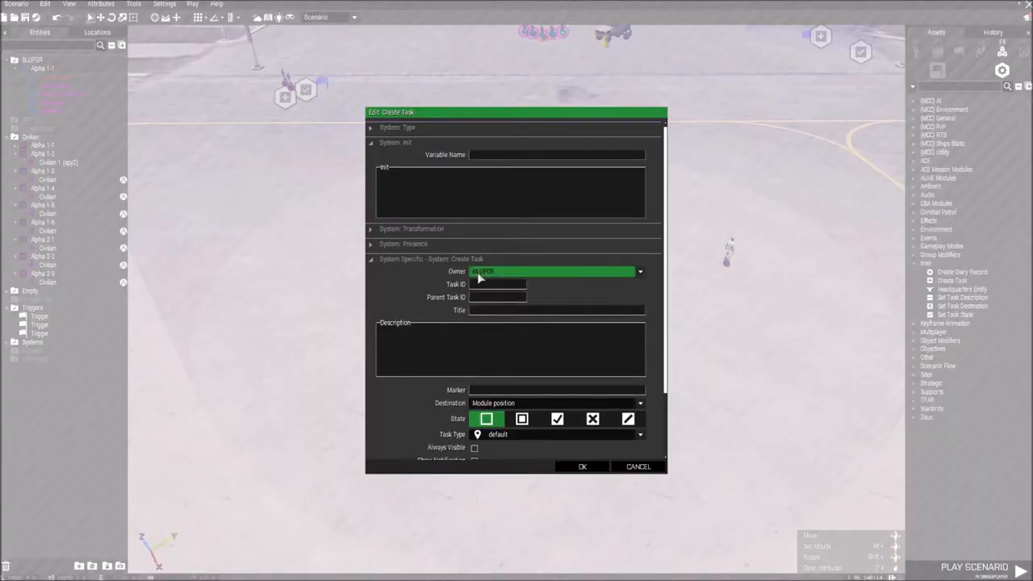
{"action": "left_click", "coordinate": [508, 312]}
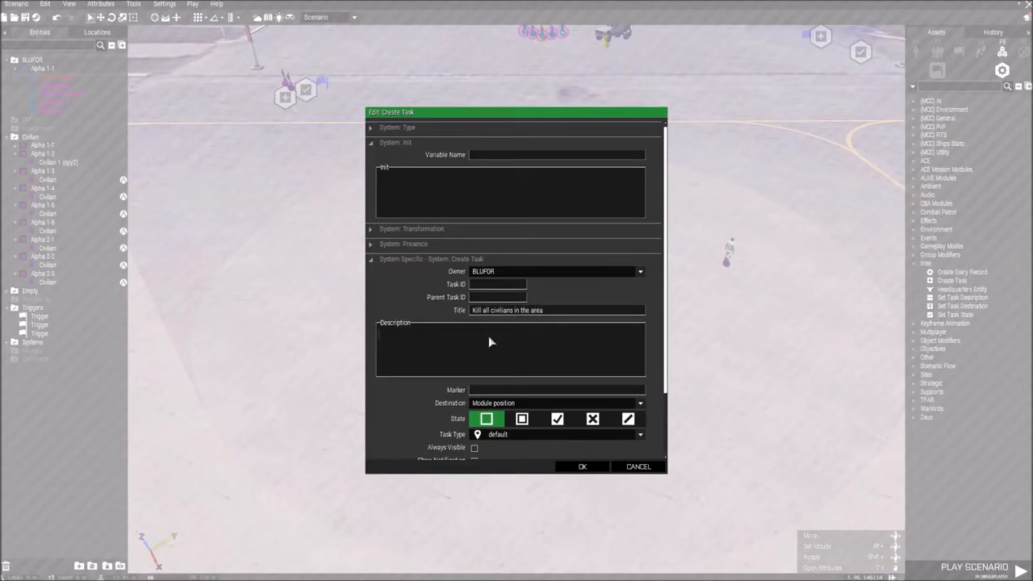
{"action": "scroll", "coordinate": [517, 391], "scroll_direction": "down", "scroll_amount": 2}
{"action": "left_click", "coordinate": [477, 328]}
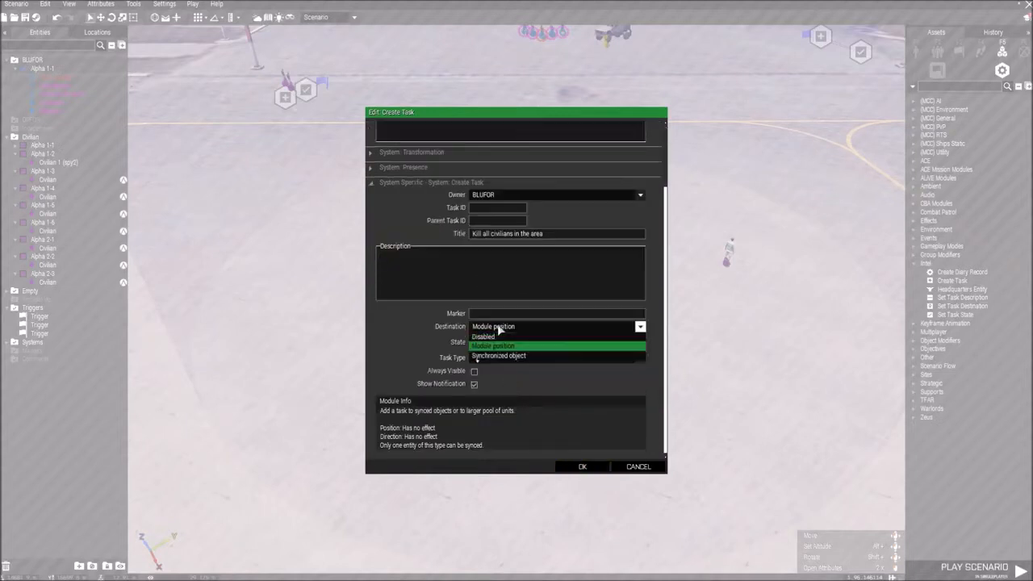
{"action": "left_click", "coordinate": [473, 339]}
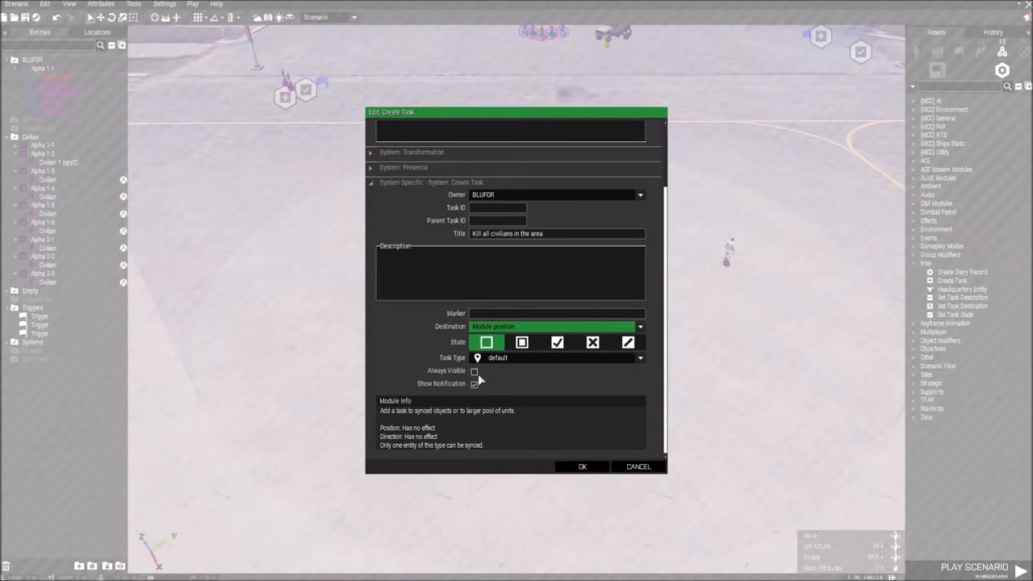
{"action": "left_click", "coordinate": [501, 359]}
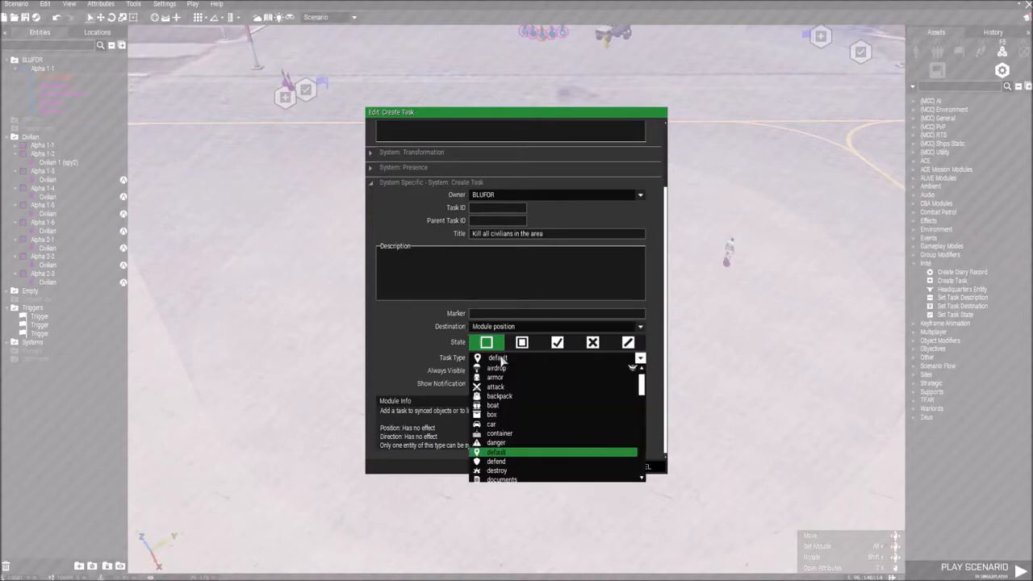
{"action": "left_click", "coordinate": [527, 388]}
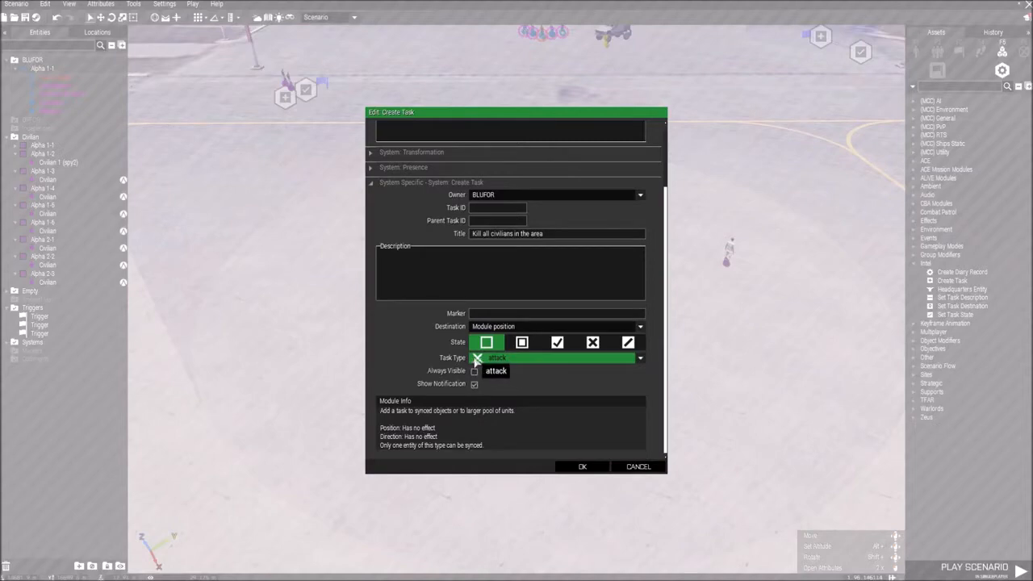
{"action": "left_click", "coordinate": [583, 467]}
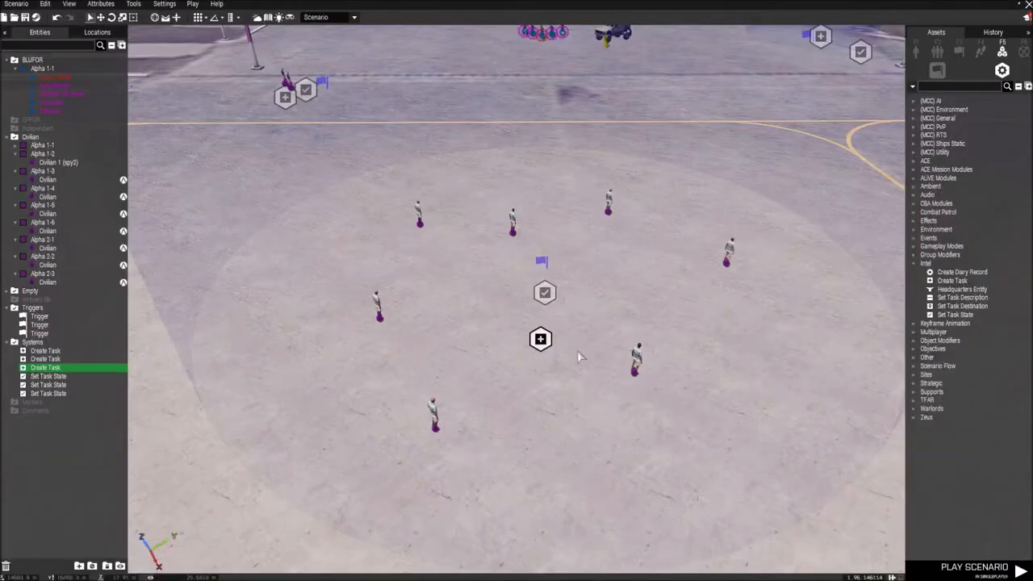
Step: Set the state of the new Set Task State module to Succeeded and accept it
{"action": "key", "text": "d"}
{"action": "key", "text": "w"}
{"action": "right_click_drag", "start_coordinate": [577, 358], "coordinate": [544, 270]}
{"action": "double_click", "coordinate": [543, 269]}
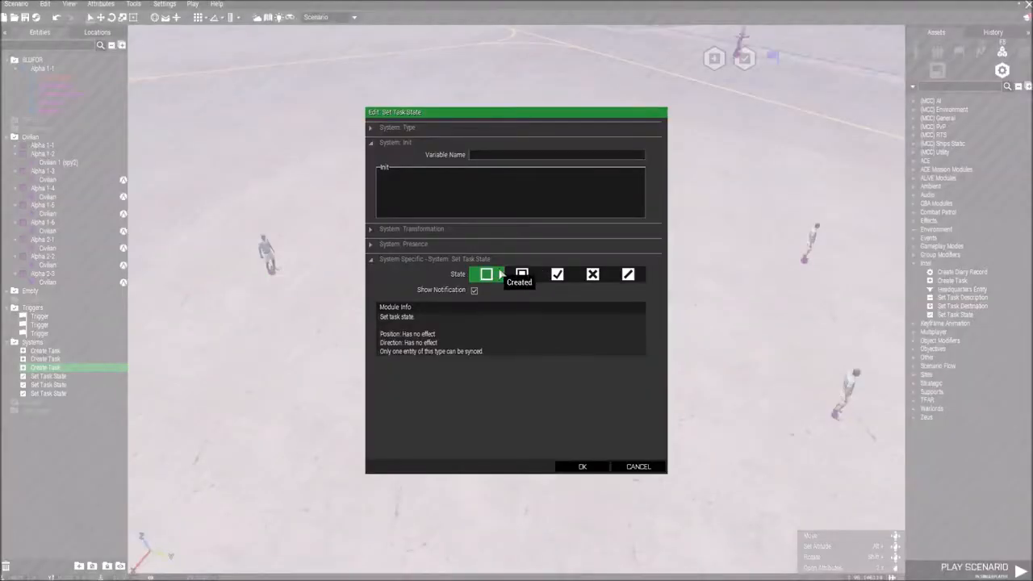
{"action": "left_click", "coordinate": [557, 274]}
{"action": "left_click", "coordinate": [582, 467]}
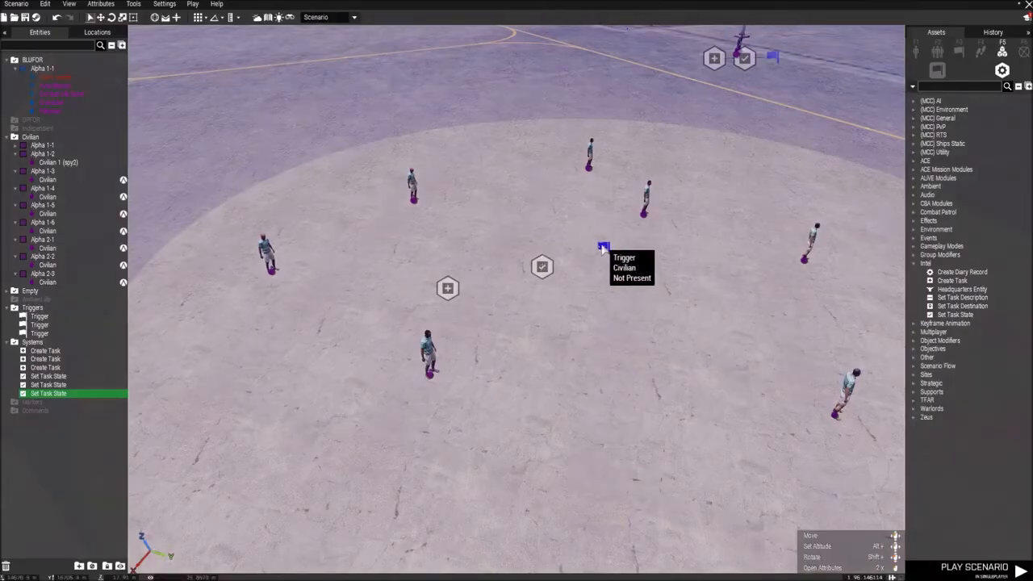
Step: Sync the civilian trigger to its Set Task State module, and that module to the new Create Task module
{"action": "left_click", "coordinate": [603, 246]}
{"action": "double_click", "coordinate": [601, 256]}
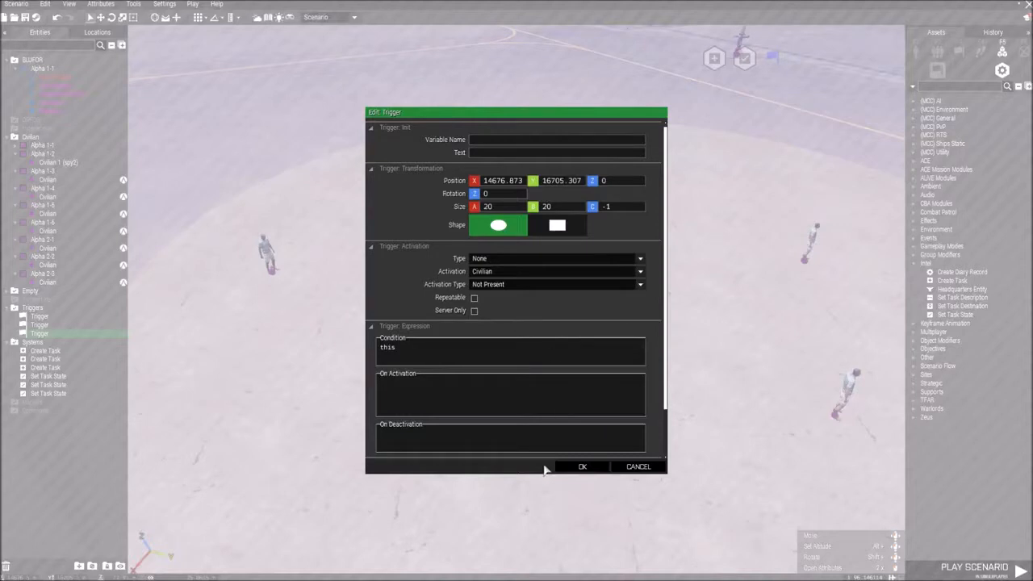
{"action": "left_click", "coordinate": [583, 467]}
{"action": "right_click", "coordinate": [604, 253]}
{"action": "mouse_move", "coordinate": [656, 256]}
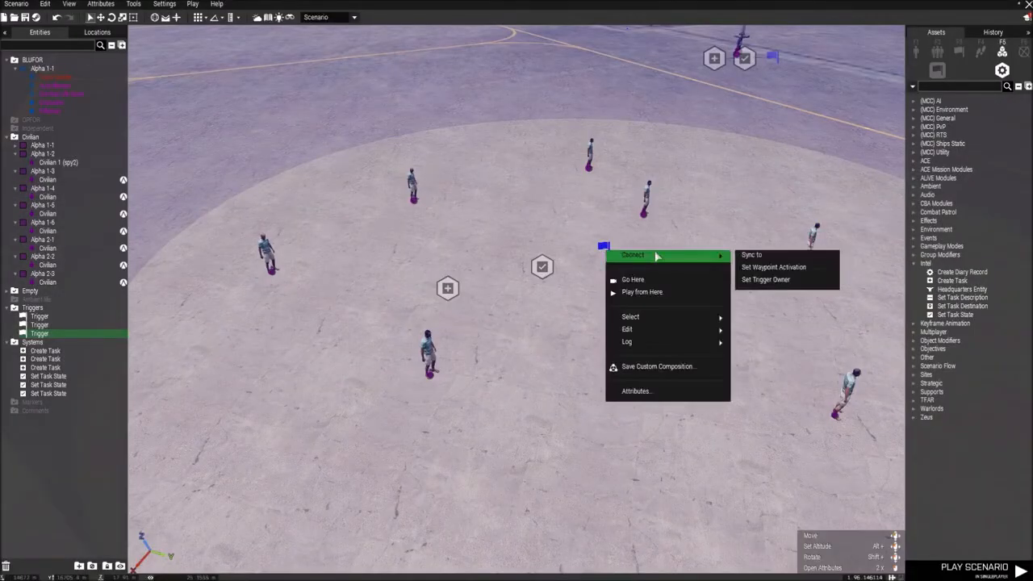
{"action": "left_click", "coordinate": [750, 254]}
{"action": "left_click", "coordinate": [543, 269]}
{"action": "right_click", "coordinate": [543, 269]}
{"action": "mouse_move", "coordinate": [600, 275]}
{"action": "left_click", "coordinate": [686, 276]}
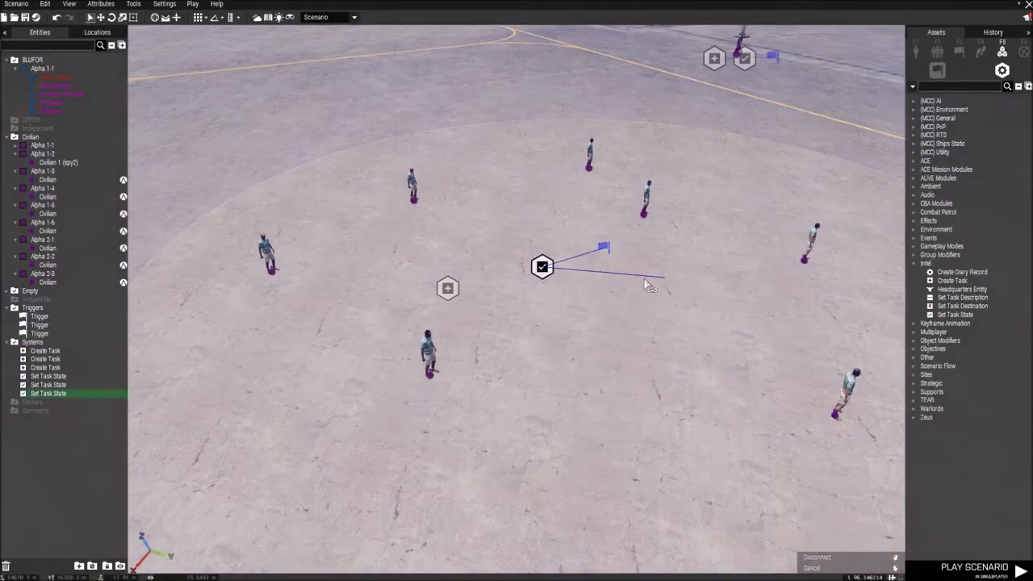
{"action": "left_click", "coordinate": [449, 289]}
Step: Play the scenario and shoot at the civilians standing in the trigger area through the rifle scope
{"action": "key", "text": "s"}
{"action": "key", "text": "a"}
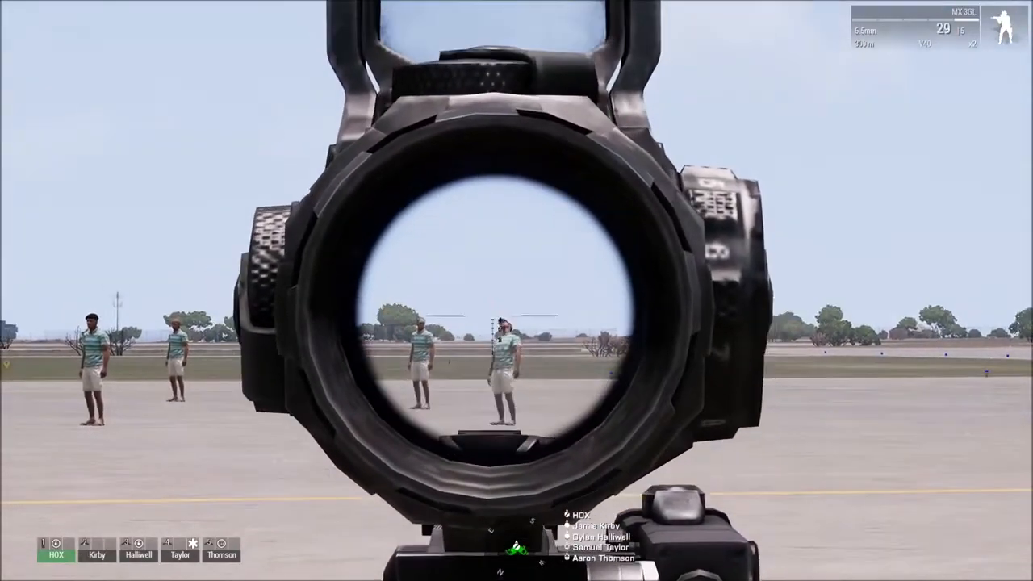
{"action": "left_click", "coordinate": [517, 291]}
{"action": "left_click", "coordinate": [517, 290]}
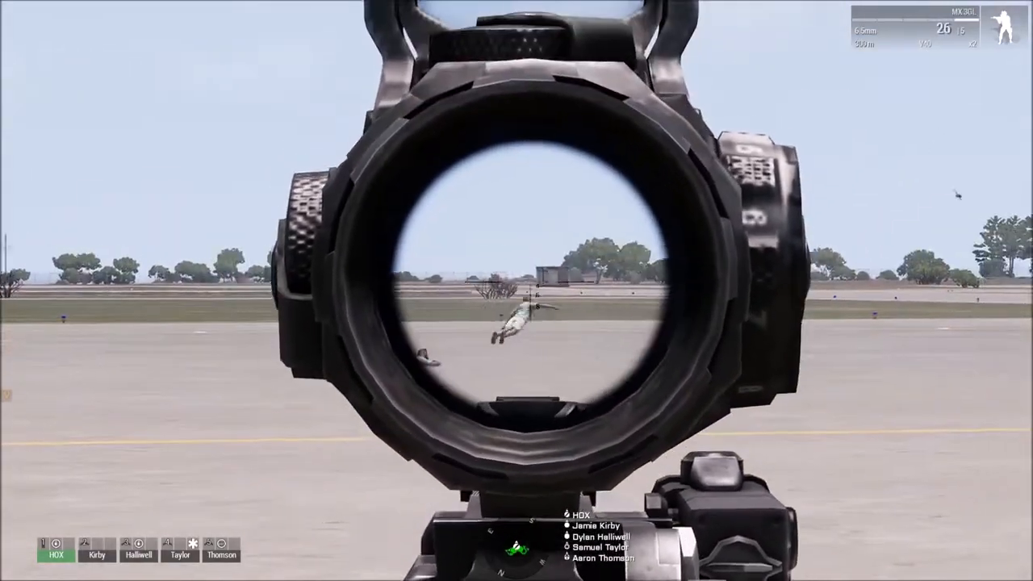
{"action": "left_click", "coordinate": [516, 291]}
{"action": "left_click", "coordinate": [517, 291]}
{"action": "left_click", "coordinate": [517, 291]}
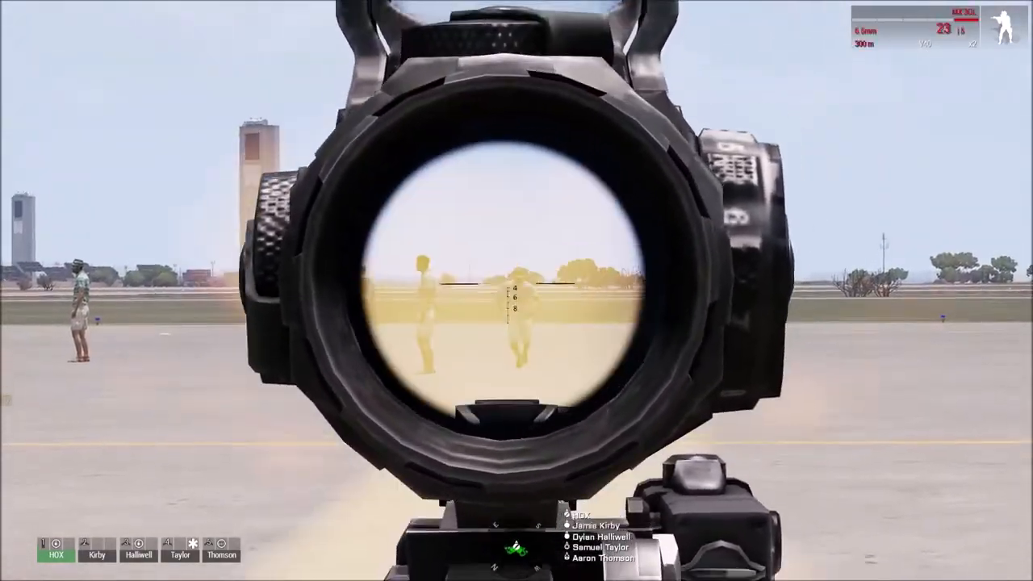
{"action": "left_click", "coordinate": [516, 290]}
{"action": "left_click", "coordinate": [517, 291]}
{"action": "left_click", "coordinate": [517, 291]}
{"action": "left_click", "coordinate": [517, 291]}
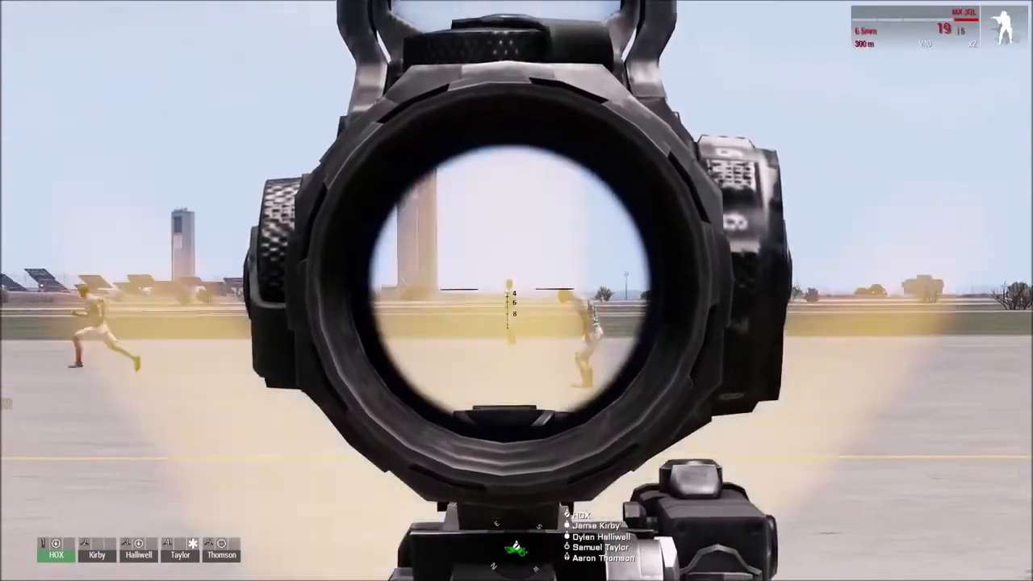
{"action": "left_click", "coordinate": [516, 290]}
Step: Lower the rifle scope and check the map during the test play
{"action": "right_click", "coordinate": [516, 290]}
{"action": "right_click", "coordinate": [516, 290]}
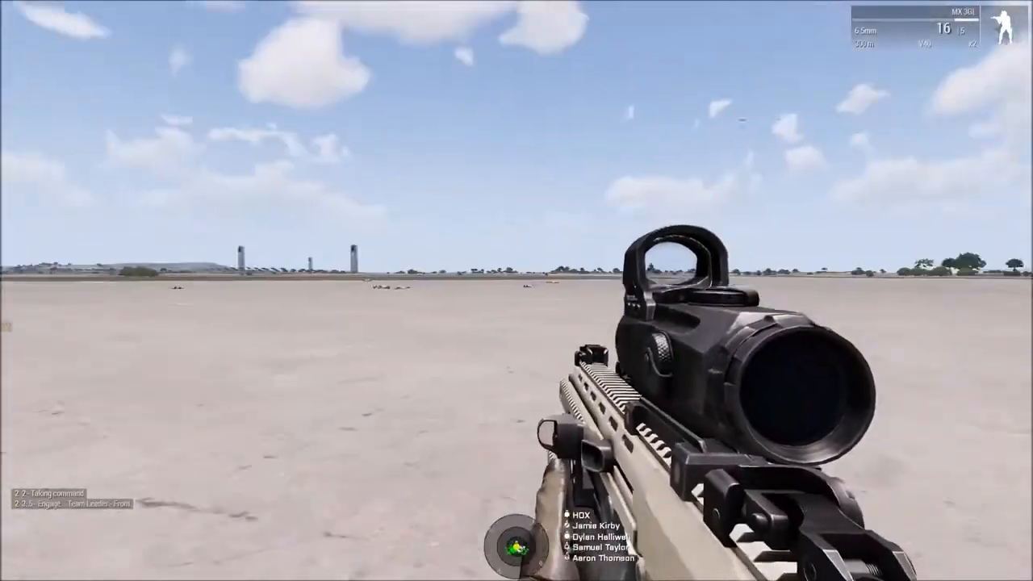
{"action": "key", "text": "m"}
{"action": "key", "text": "m"}
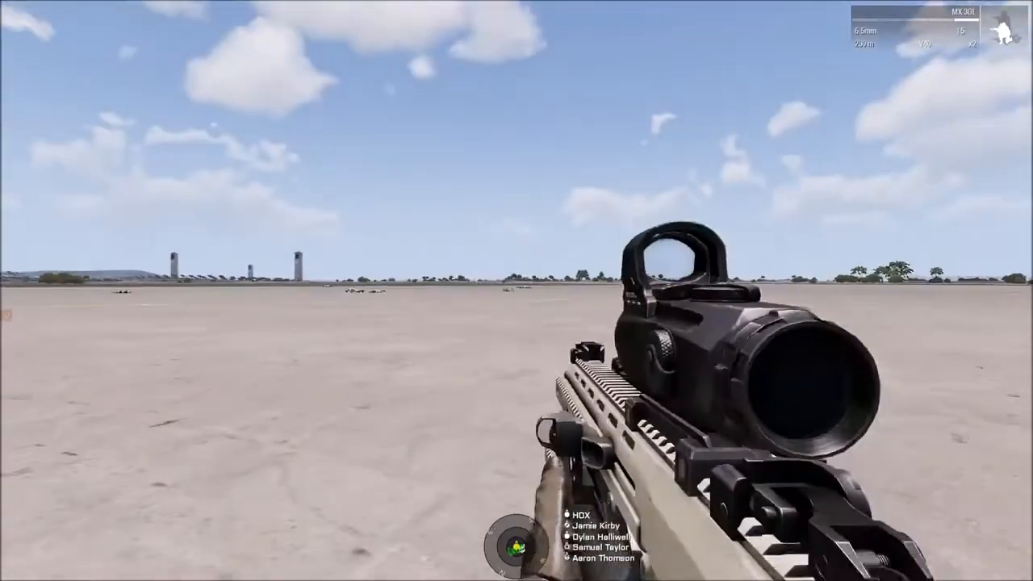
Step: Check the fallen civilians through the rifle scope in the test play, lower the scope and return to the editor
{"action": "right_click", "coordinate": [516, 290]}
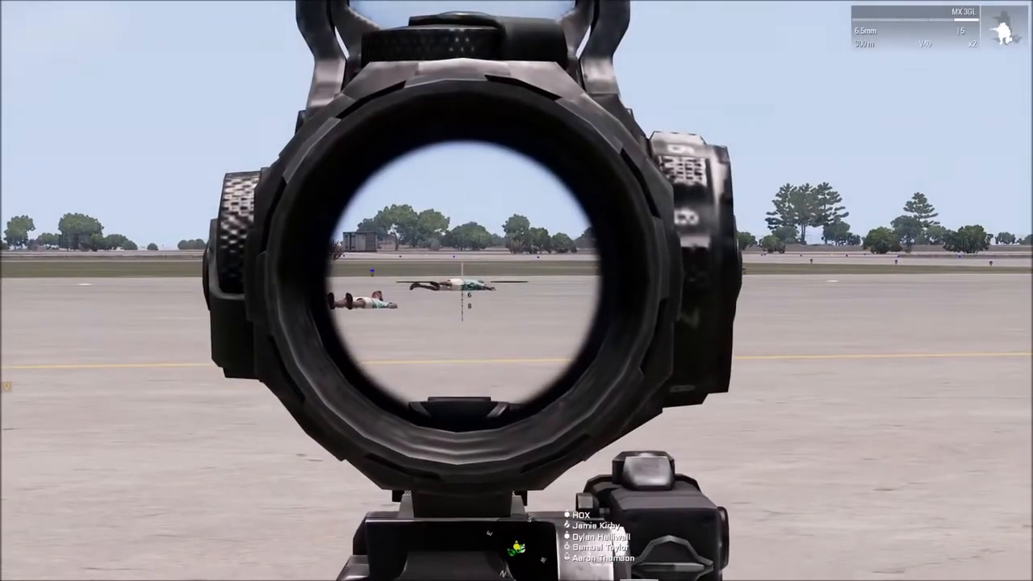
{"action": "left_click", "coordinate": [516, 290]}
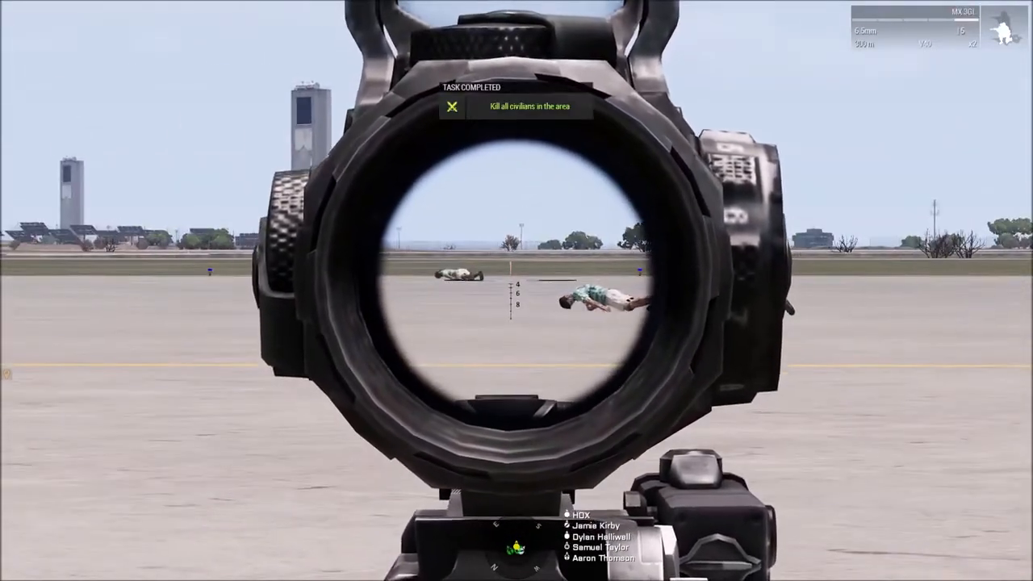
{"action": "right_click", "coordinate": [517, 290]}
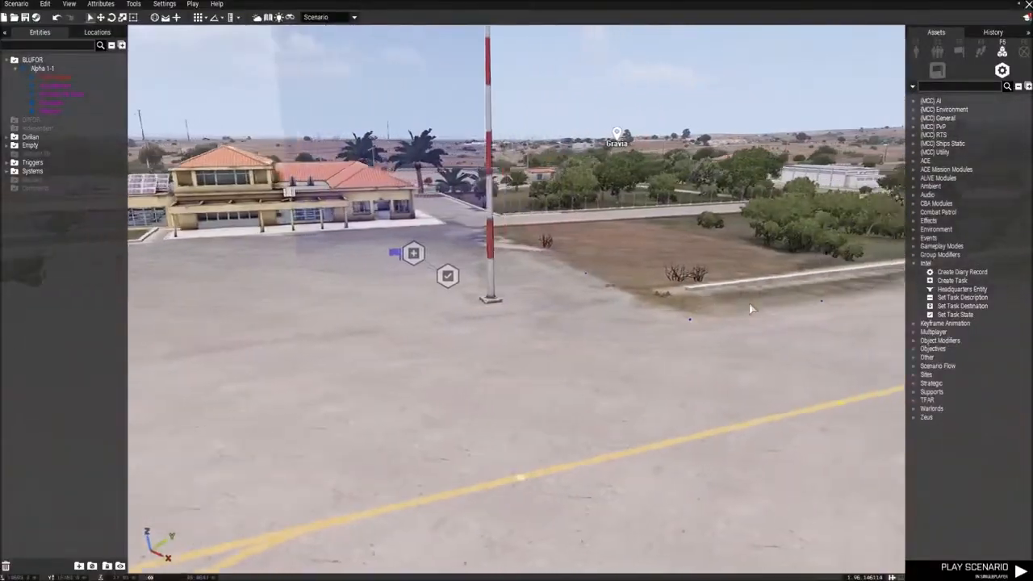
{"action": "right_click_drag", "start_coordinate": [749, 304], "coordinate": [476, 304]}
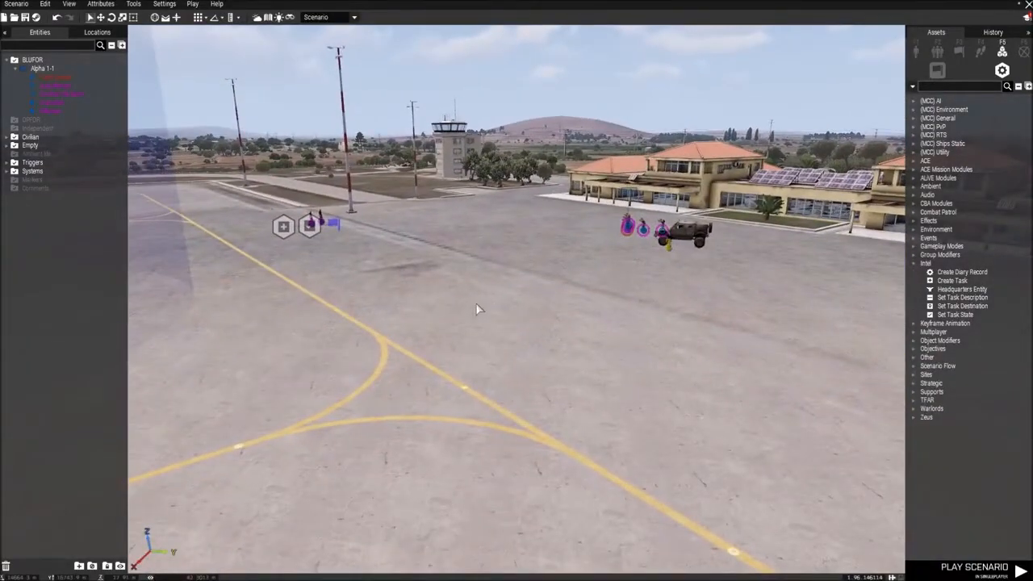
Step: Place a Cargo Net [CSAT] from the storage supplies on the open tarmac near the squad's vehicle
{"action": "key", "text": "s"}
{"action": "right_click_drag", "start_coordinate": [552, 278], "coordinate": [556, 293]}
{"action": "key", "text": "w"}
{"action": "key", "text": "s"}
{"action": "left_click", "coordinate": [915, 51]}
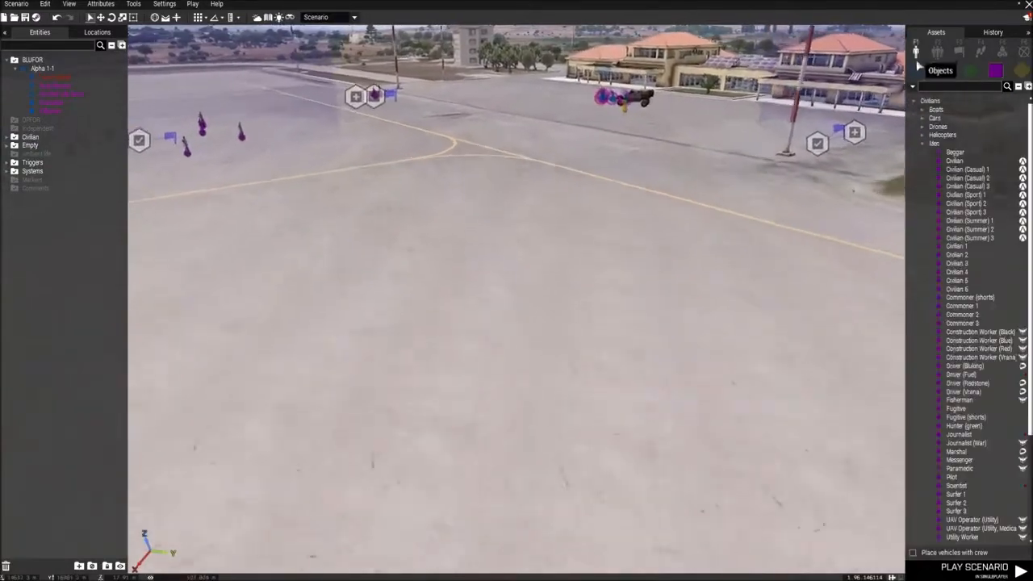
{"action": "key", "text": "w"}
{"action": "key", "text": "s"}
{"action": "key", "text": "w"}
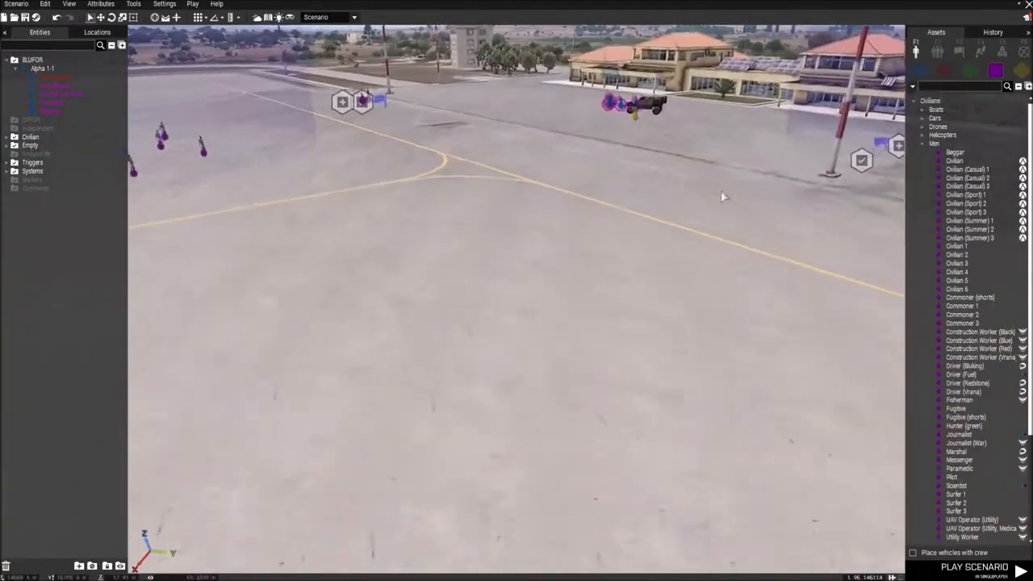
{"action": "key", "text": "w"}
{"action": "key", "text": "s"}
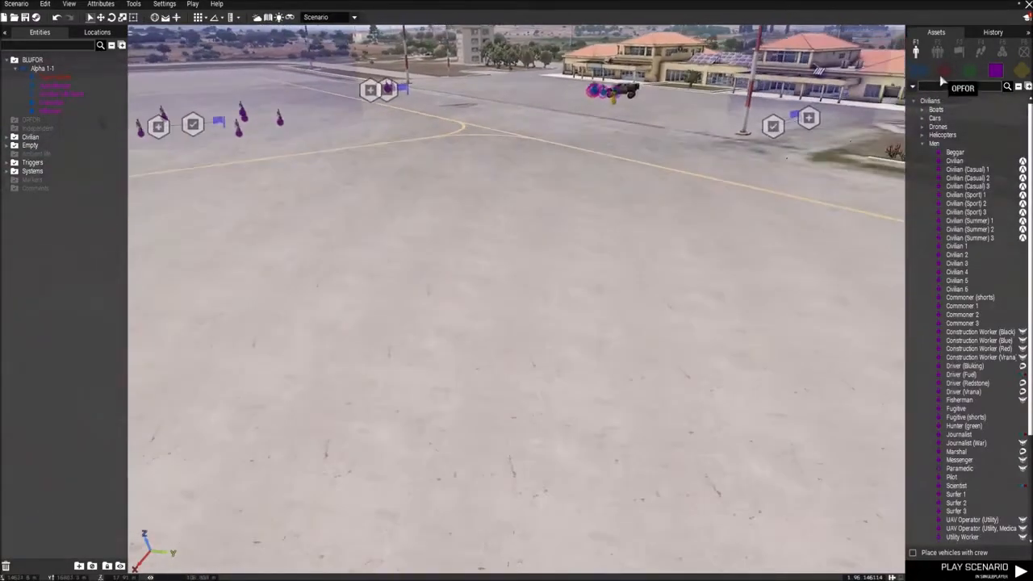
{"action": "key", "text": "w"}
{"action": "left_click", "coordinate": [1020, 71]}
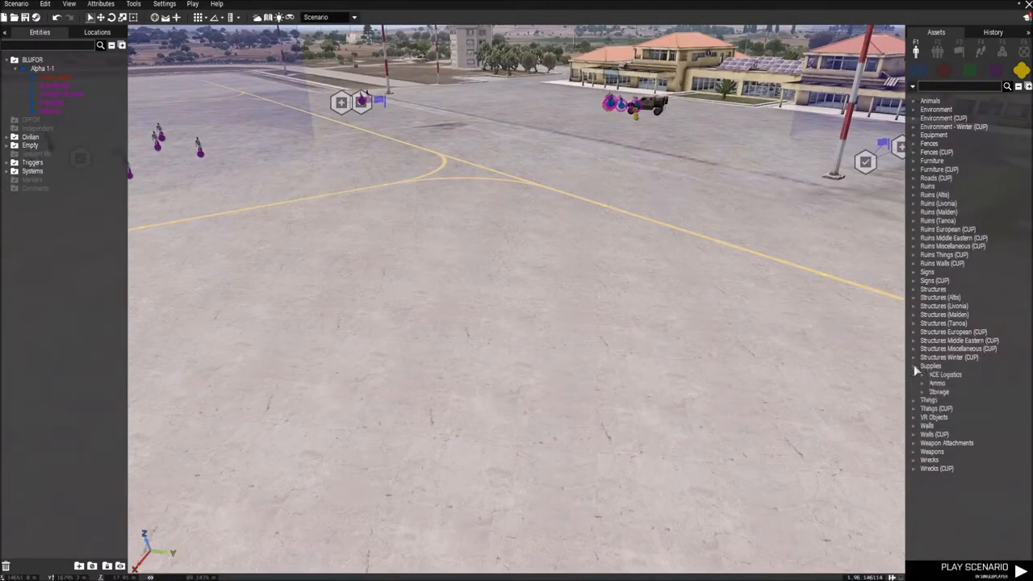
{"action": "left_click", "coordinate": [925, 393]}
{"action": "scroll", "coordinate": [956, 403], "scroll_direction": "down", "scroll_amount": 4}
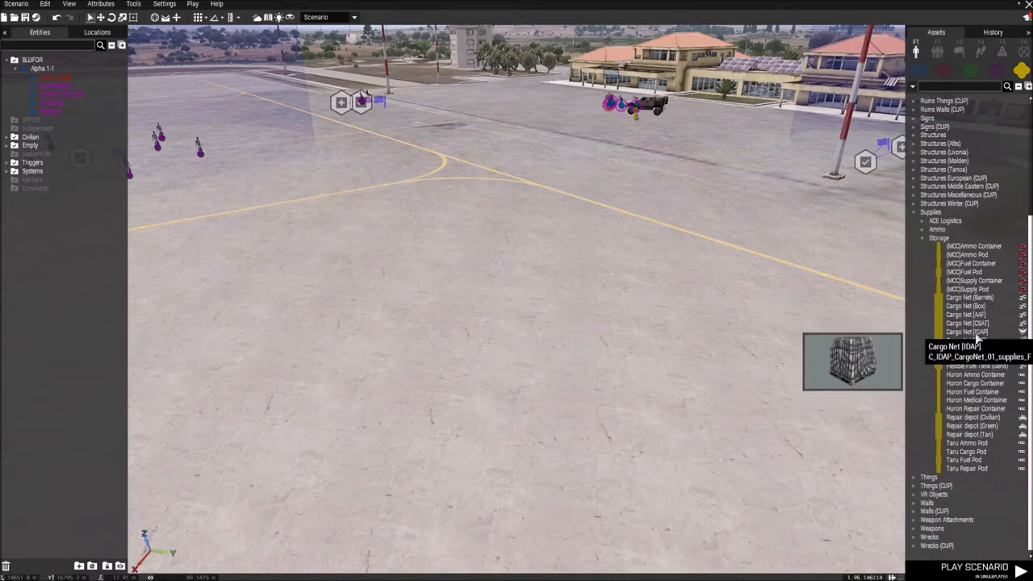
{"action": "left_click", "coordinate": [967, 323]}
{"action": "left_click", "coordinate": [646, 291]}
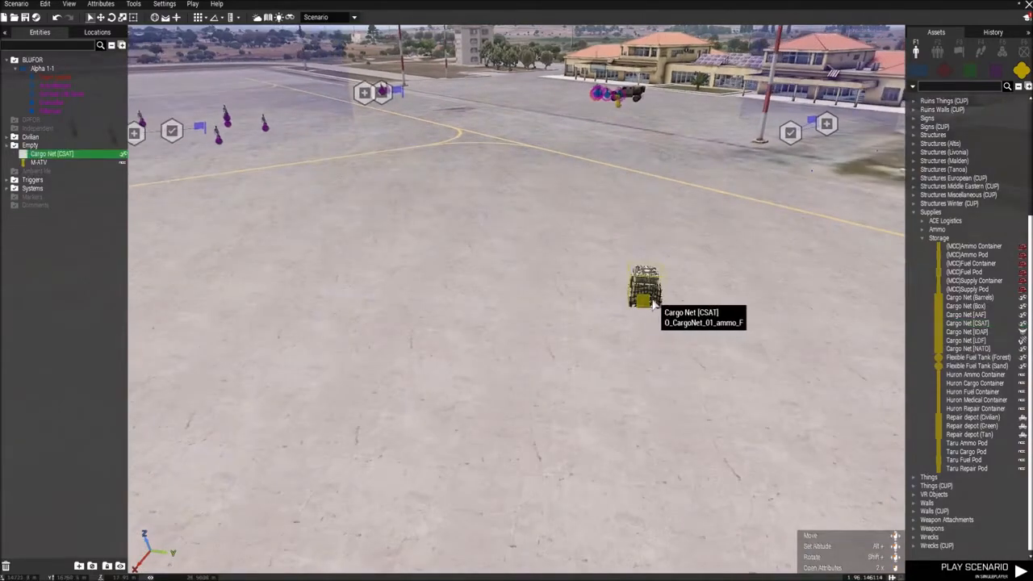
Step: Give the placed Cargo Net [CSAT] the variable name box1 and accept its attributes
{"action": "key", "text": "d"}
{"action": "key", "text": "w"}
{"action": "left_click_drag", "start_coordinate": [461, 325], "coordinate": [546, 282]}
{"action": "key", "text": "w"}
{"action": "right_click_drag", "start_coordinate": [708, 320], "coordinate": [673, 332]}
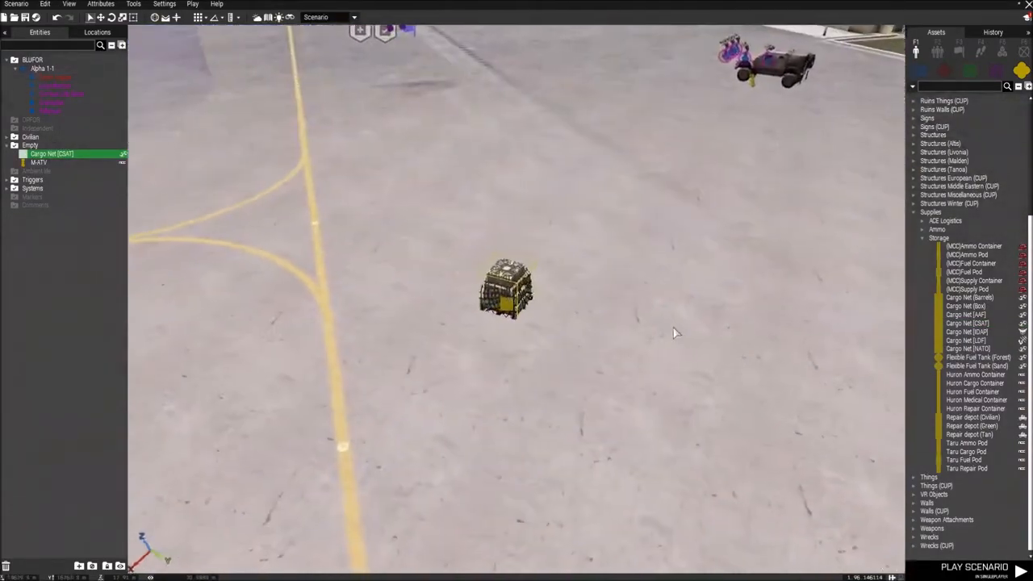
{"action": "double_click", "coordinate": [514, 301]}
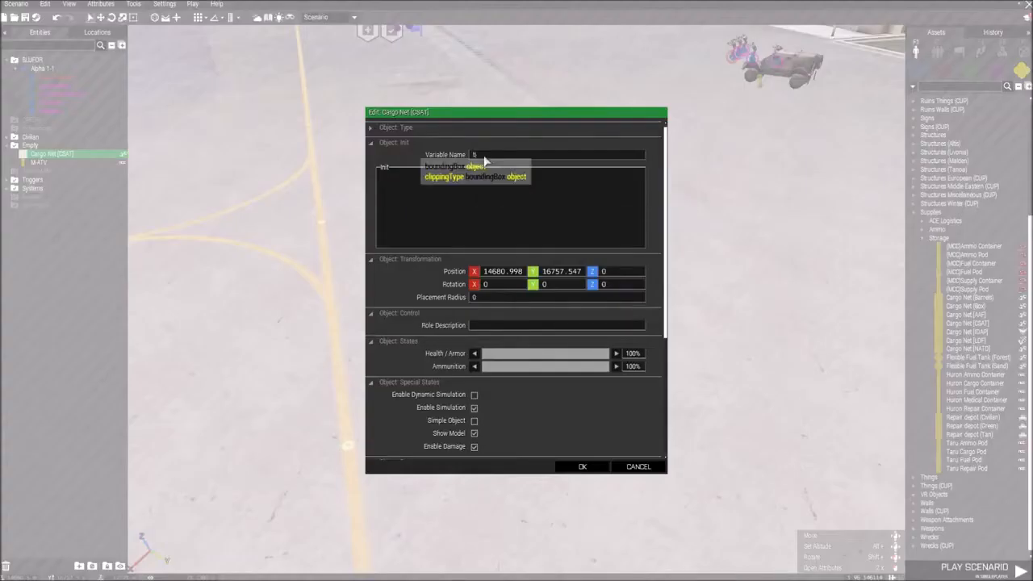
{"action": "key", "text": "Return"}
Step: Place a plain Trigger on the tarmac beside the cargo net
{"action": "key", "text": "s"}
{"action": "key", "text": "d"}
{"action": "key", "text": "w"}
{"action": "left_click", "coordinate": [959, 53]}
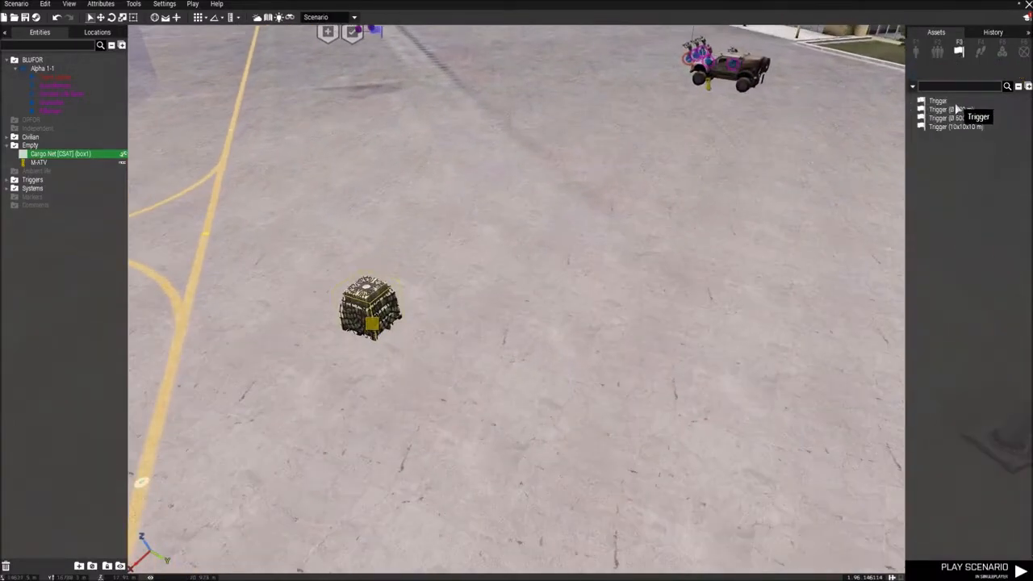
{"action": "left_click", "coordinate": [937, 101]}
{"action": "left_click", "coordinate": [473, 225]}
Step: Set the new trigger's condition to "!alive box1;" and accept it
{"action": "double_click", "coordinate": [475, 226]}
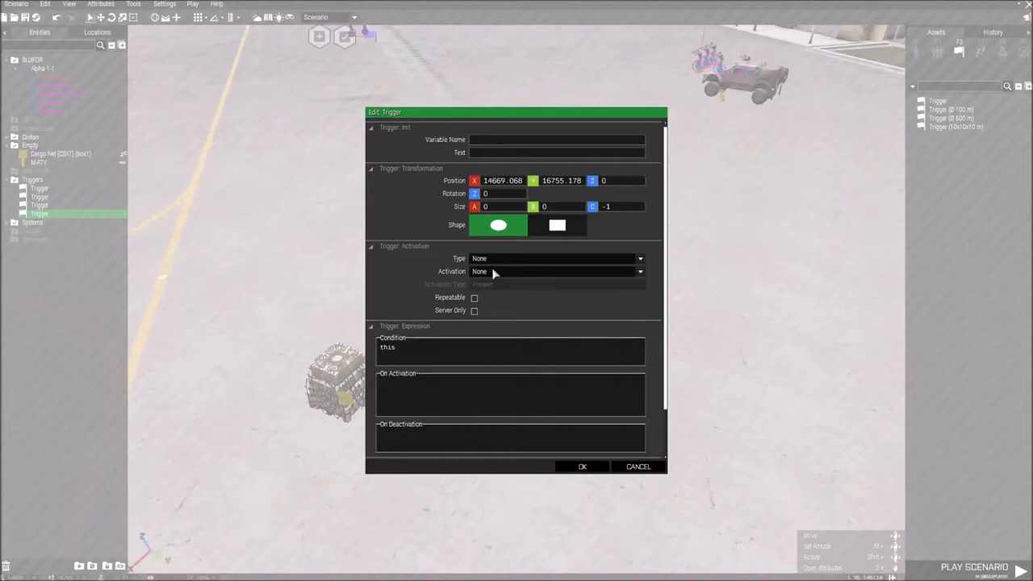
{"action": "double_click", "coordinate": [389, 348]}
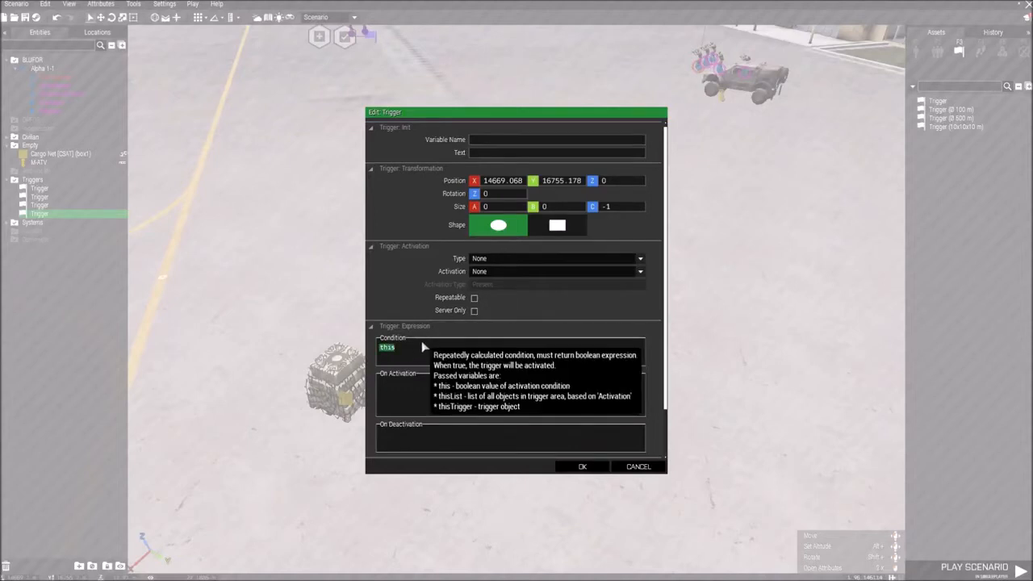
{"action": "type", "text": "!alive"}
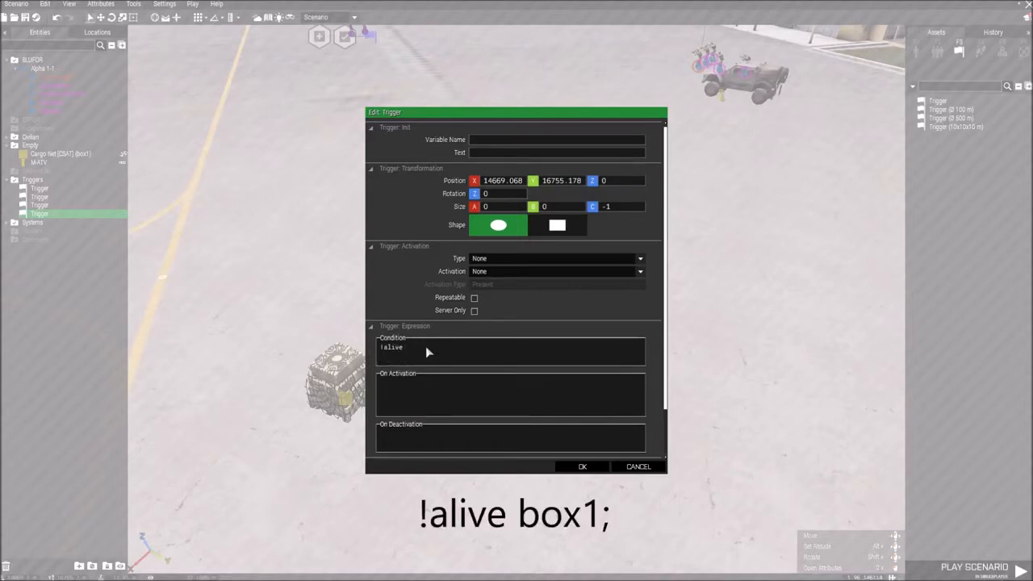
{"action": "type", "text": " box1;"}
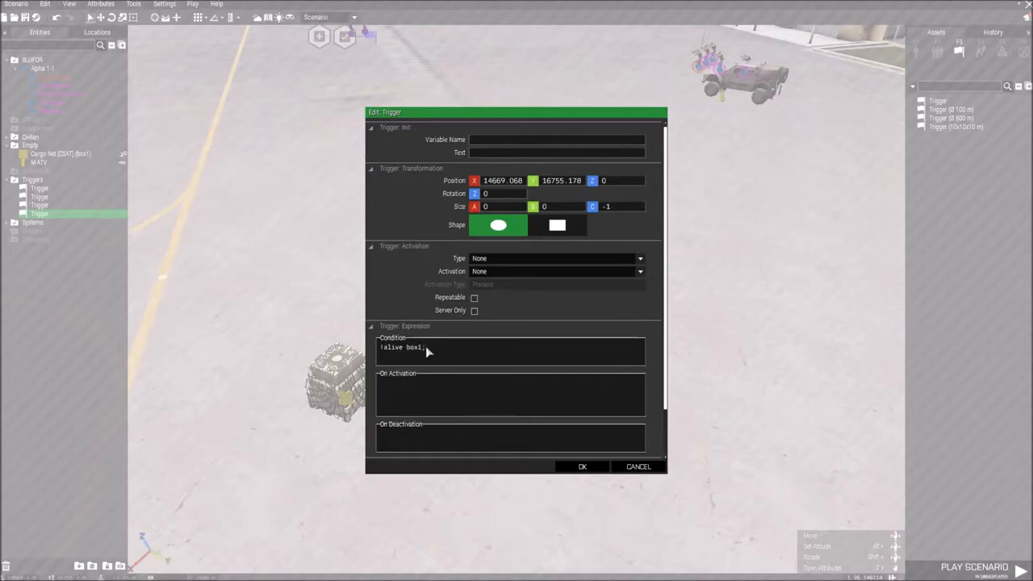
{"action": "left_click", "coordinate": [581, 467]}
Step: Place Set Task State and Create Task modules near the cargo net's trigger, accepting Succeeded as the task state
{"action": "key", "text": "w"}
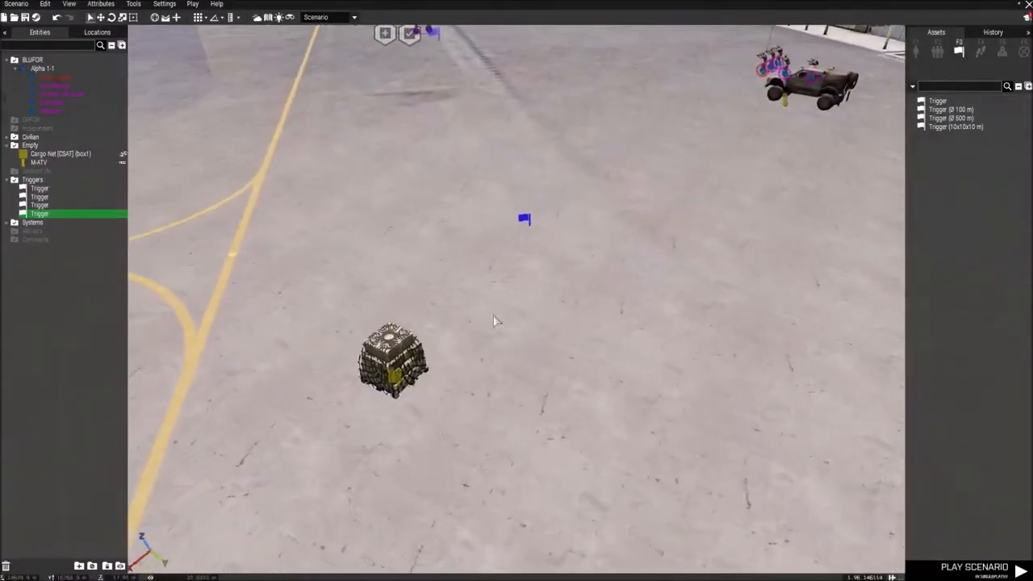
{"action": "left_click", "coordinate": [1002, 52]}
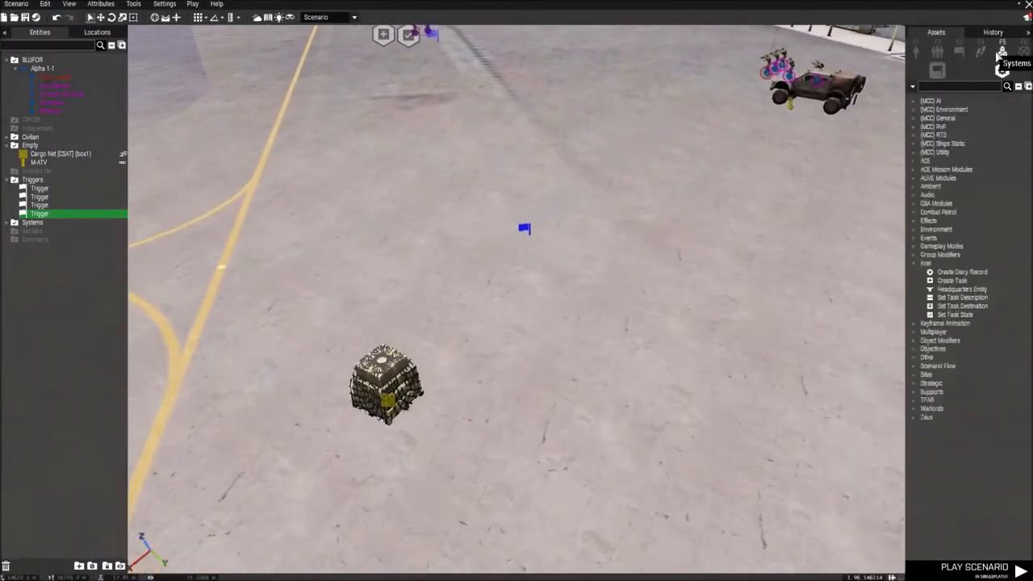
{"action": "left_click", "coordinate": [956, 314]}
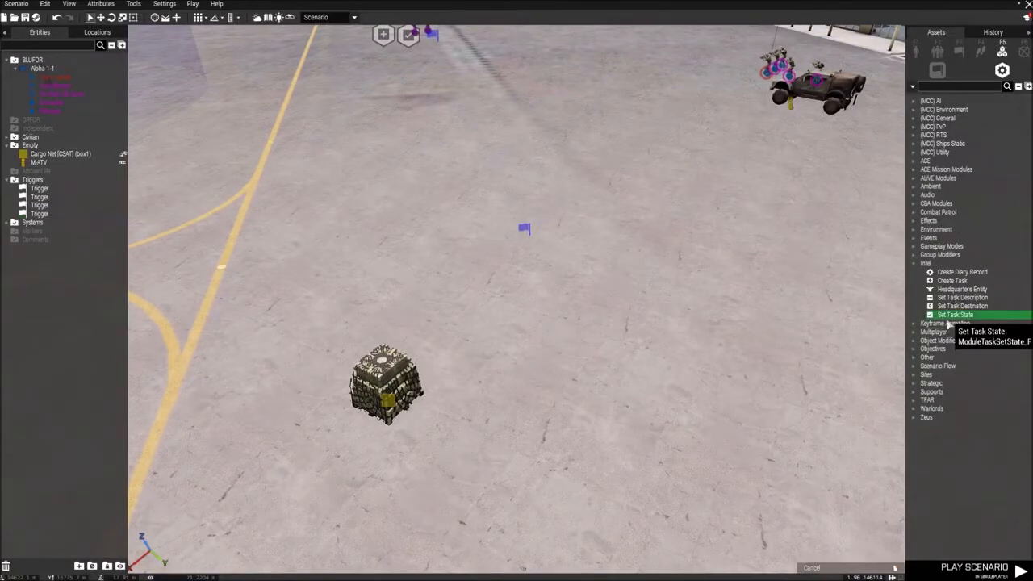
{"action": "left_click", "coordinate": [541, 279]}
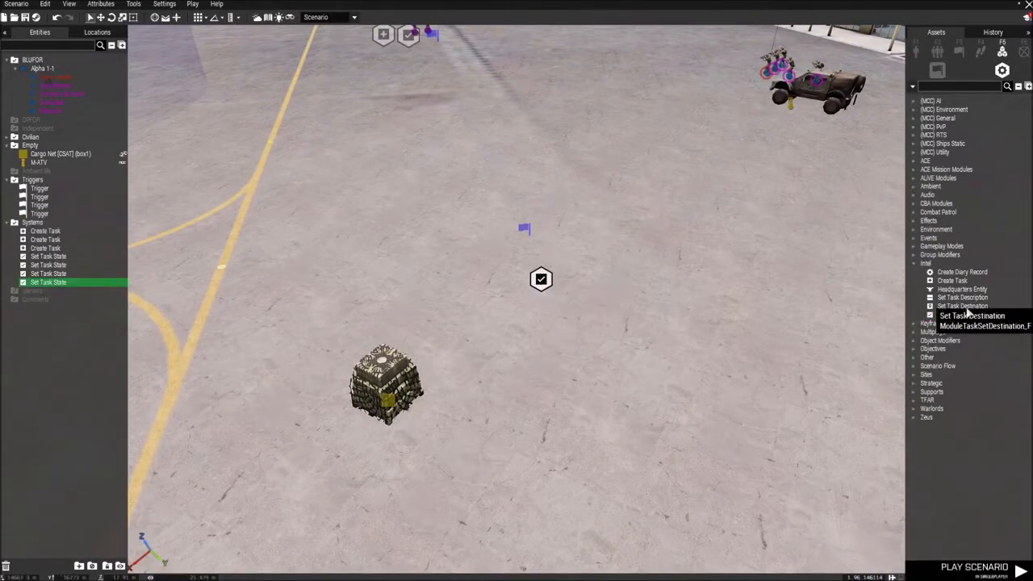
{"action": "left_click", "coordinate": [953, 282]}
{"action": "left_click", "coordinate": [541, 327]}
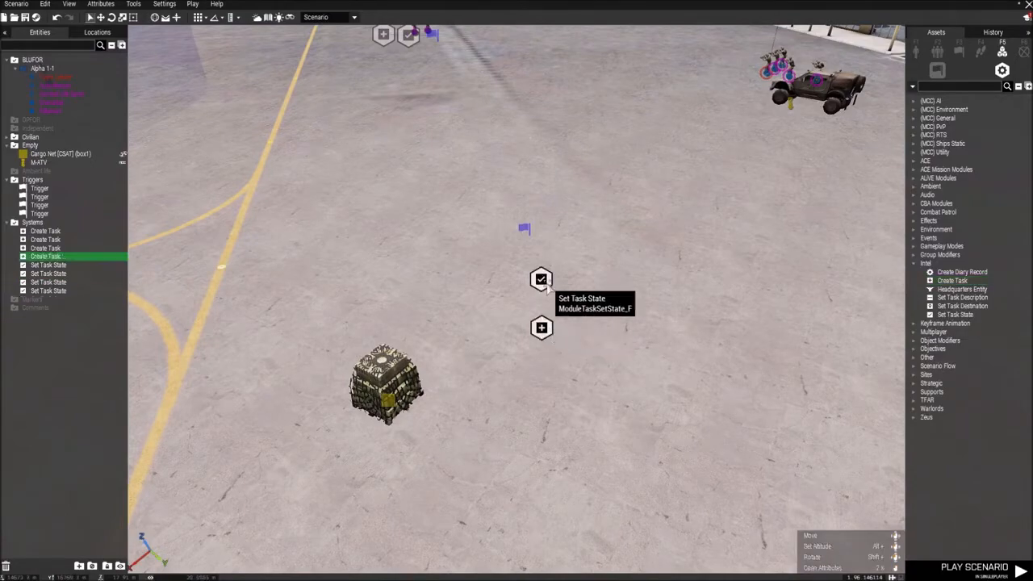
{"action": "double_click", "coordinate": [541, 279]}
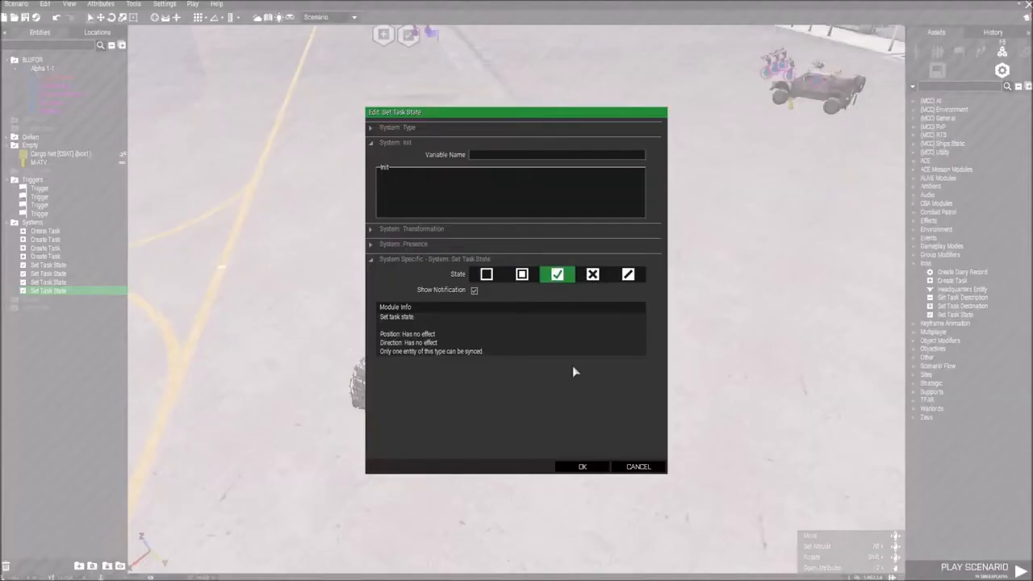
{"action": "left_click", "coordinate": [582, 466]}
Step: Configure the new Create Task module with owner BLUFOR, title "Destroy the box" and task type destroy
{"action": "double_click", "coordinate": [541, 327]}
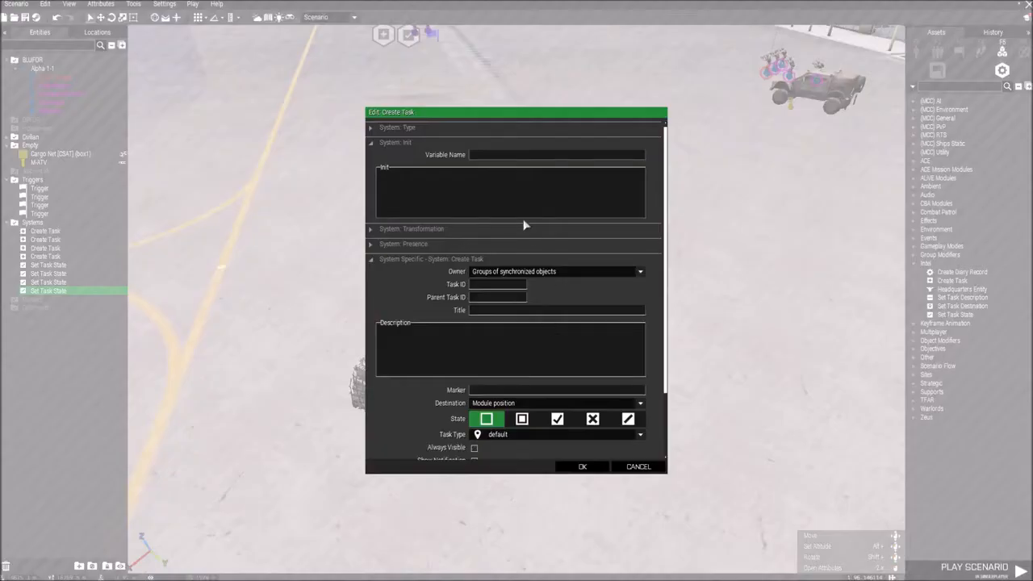
{"action": "left_click", "coordinate": [500, 272]}
{"action": "left_click", "coordinate": [489, 319]}
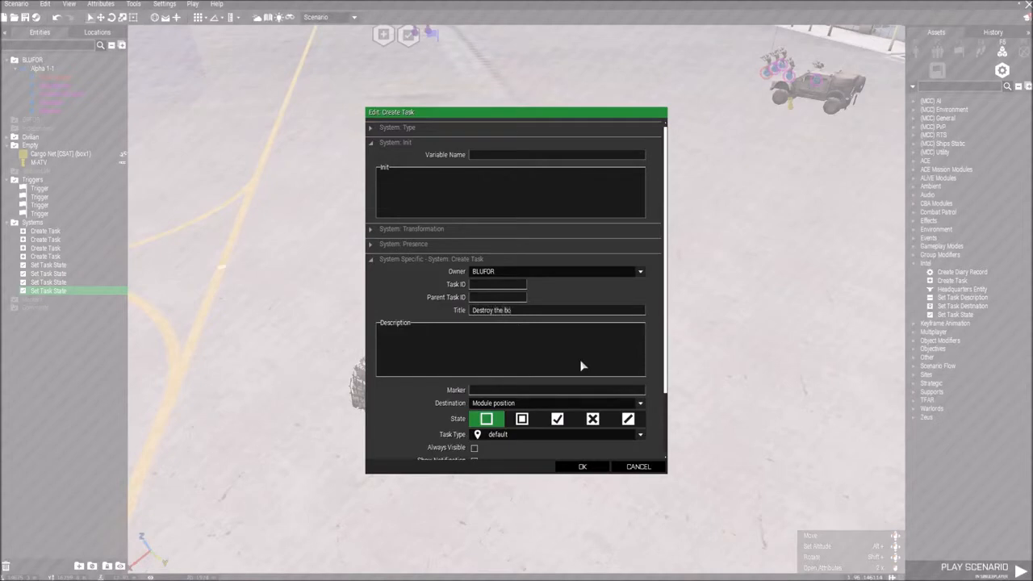
{"action": "scroll", "coordinate": [583, 379], "scroll_direction": "down", "scroll_amount": 3}
{"action": "left_click", "coordinate": [523, 365]}
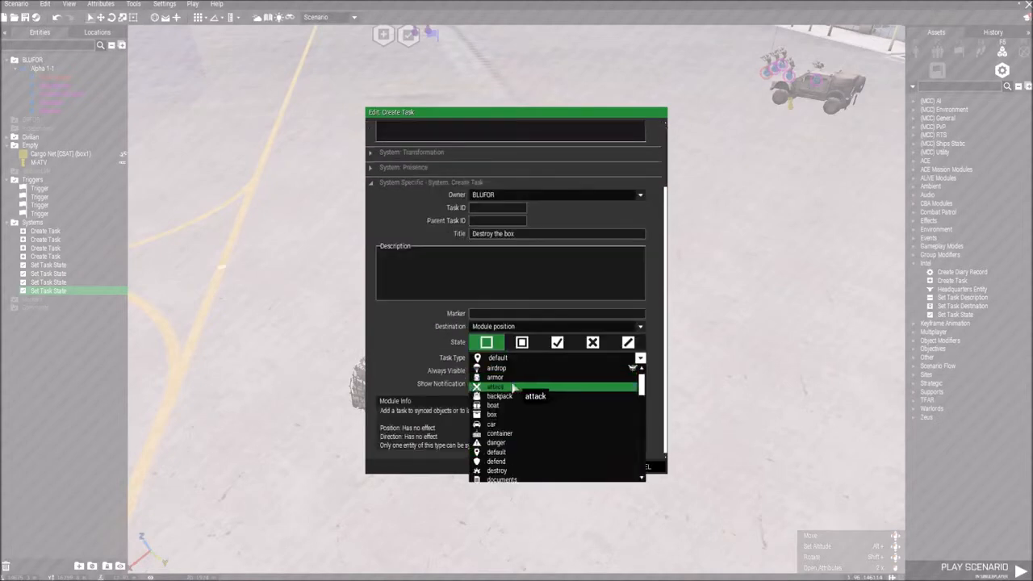
{"action": "left_click", "coordinate": [499, 470]}
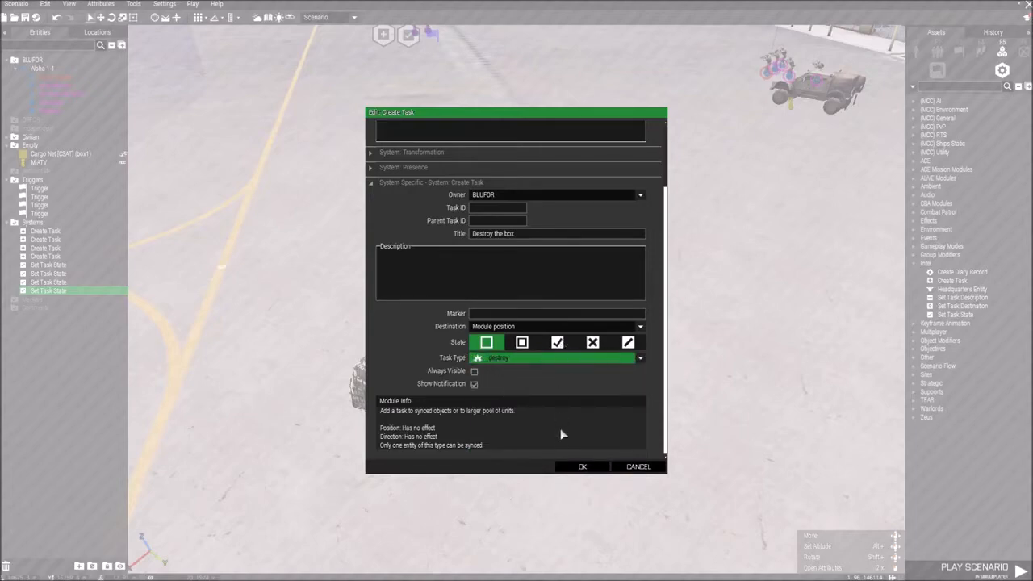
{"action": "left_click", "coordinate": [581, 468]}
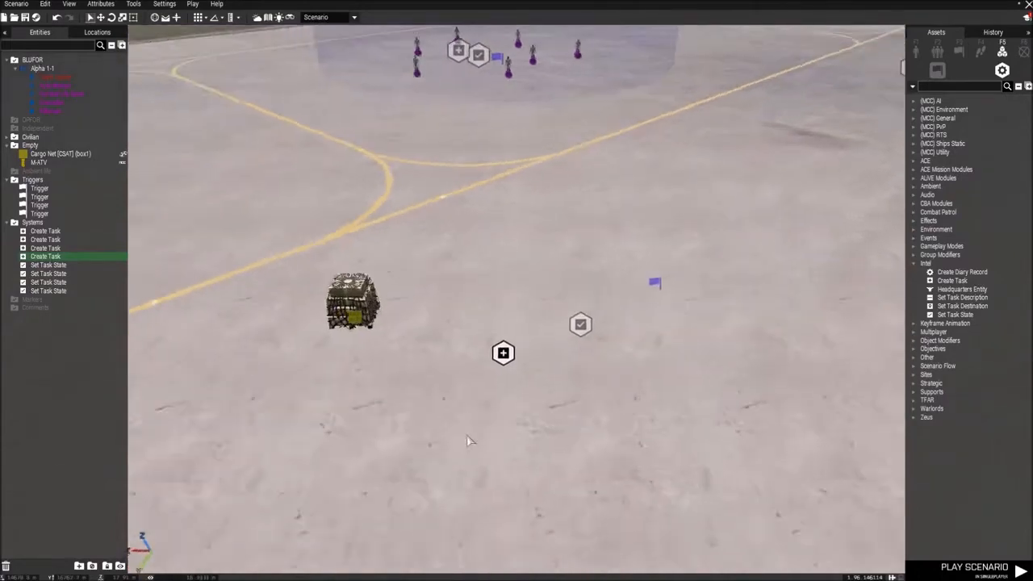
Step: Sync the cargo net's trigger to its Set Task State module, and that module to the new Create Task module
{"action": "right_click", "coordinate": [637, 288]}
{"action": "left_click", "coordinate": [807, 296]}
{"action": "left_click", "coordinate": [549, 323]}
{"action": "right_click", "coordinate": [549, 323]}
{"action": "left_click", "coordinate": [694, 327]}
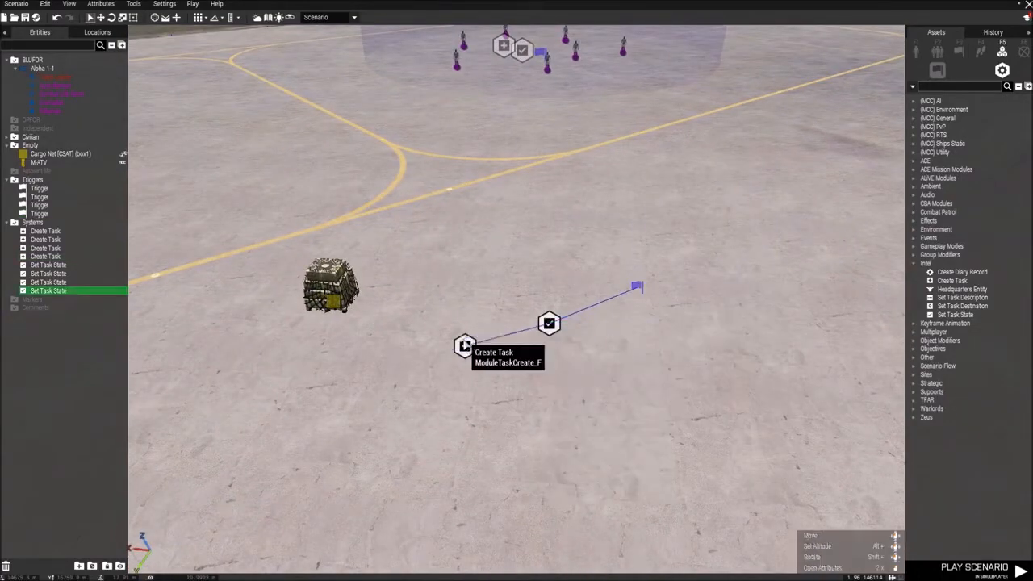
{"action": "left_click", "coordinate": [464, 345]}
Step: Edit the Team Leader's loadout in the BI Virtual Arsenal and equip the [VSM] Multicam Compact Bag
{"action": "key", "text": "a"}
{"action": "right_click_drag", "start_coordinate": [484, 402], "coordinate": [674, 368]}
{"action": "key", "text": "s"}
{"action": "key", "text": "w"}
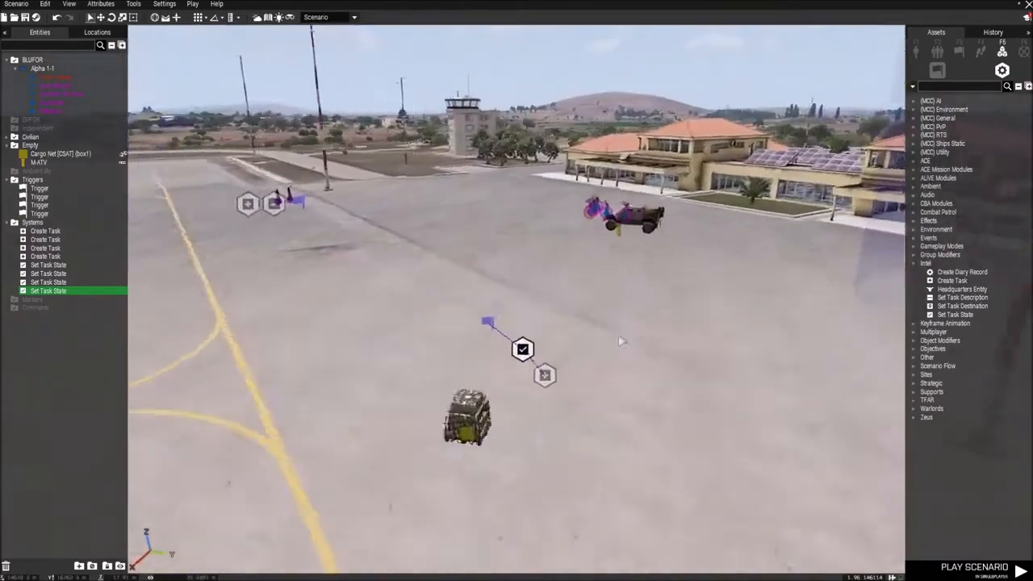
{"action": "key", "text": "s"}
{"action": "key", "text": "w"}
{"action": "key", "text": "w"}
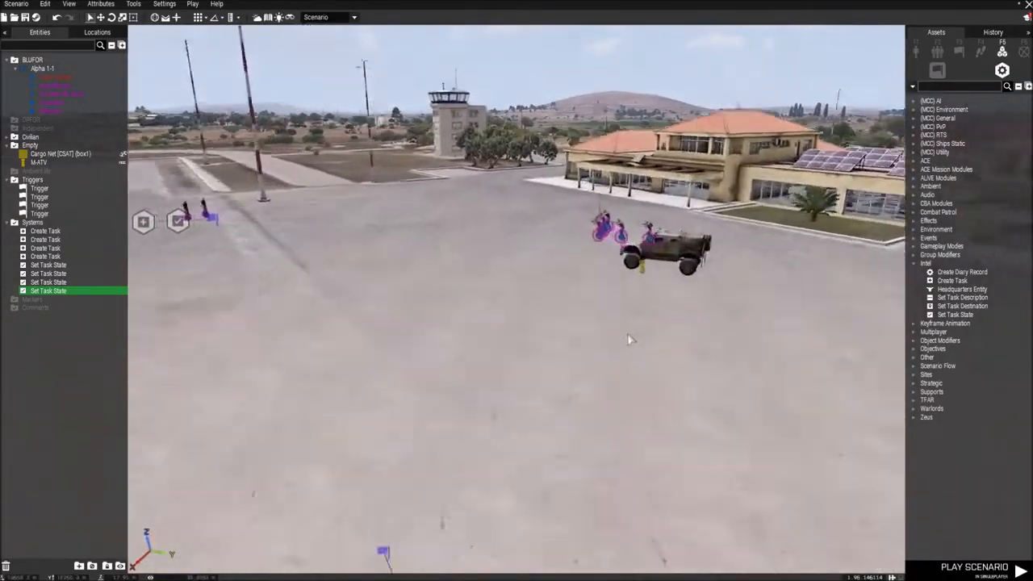
{"action": "key", "text": "d"}
{"action": "key", "text": "w"}
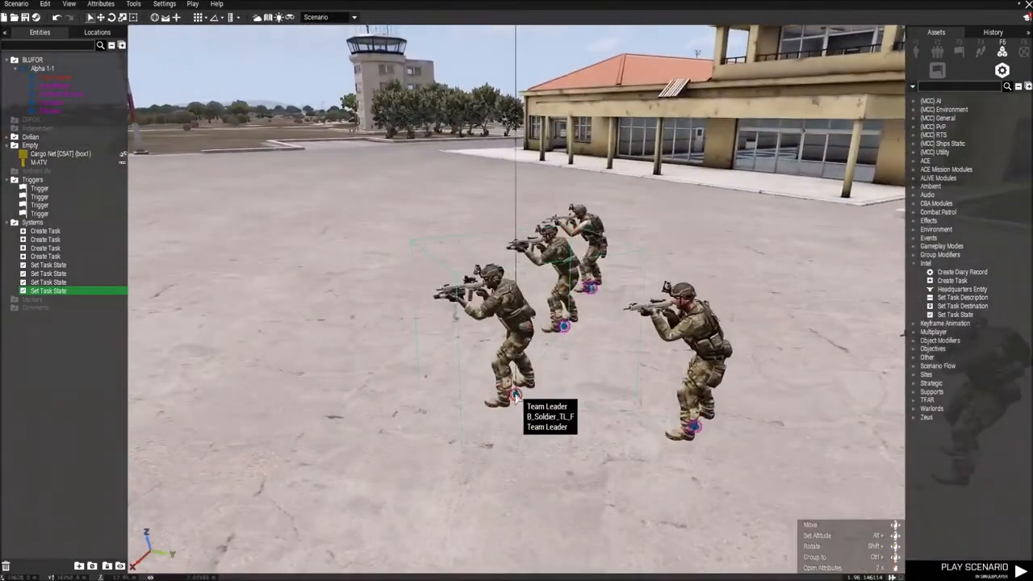
{"action": "right_click", "coordinate": [515, 395]}
{"action": "mouse_move", "coordinate": [551, 534]}
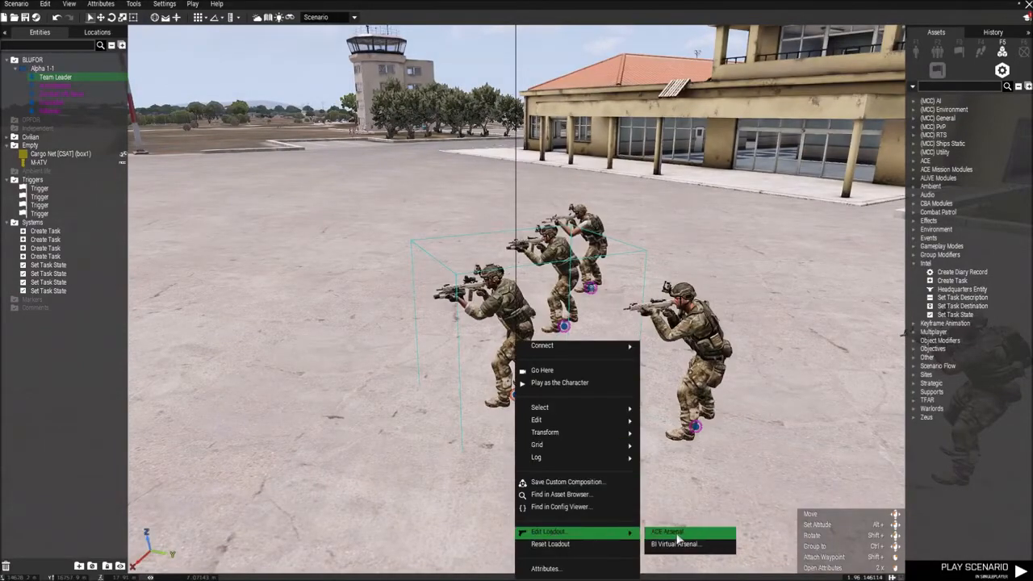
{"action": "left_click", "coordinate": [674, 545]}
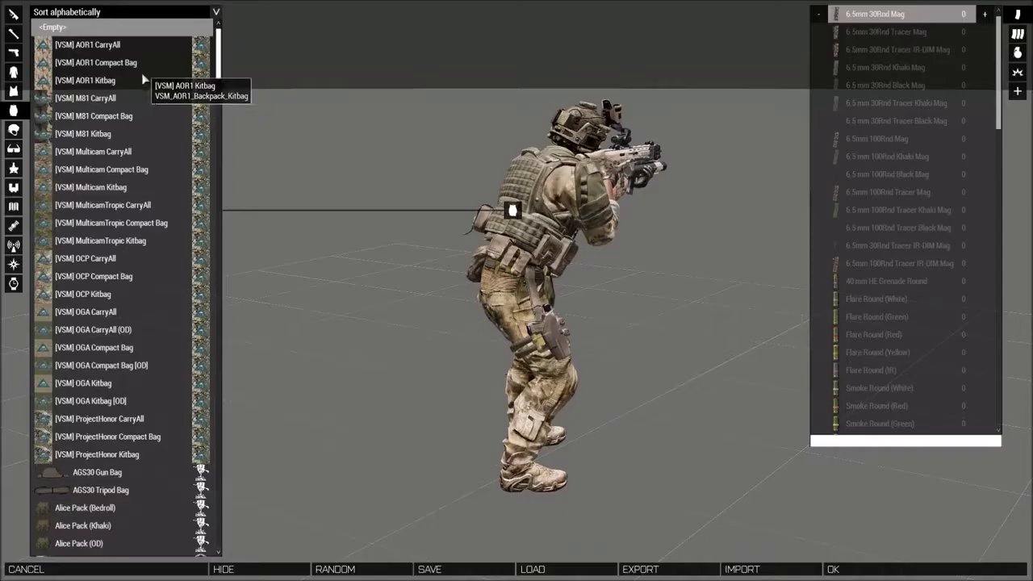
{"action": "left_click", "coordinate": [126, 171]}
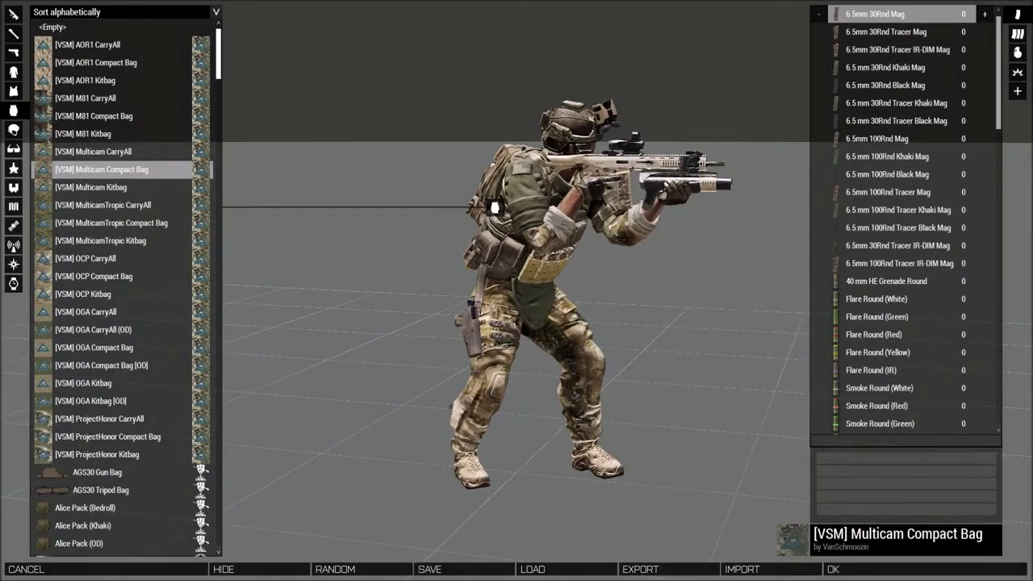
Step: Browse the Arsenal's explosives for the Team Leader's backpack, and play the scenario in singleplayer
{"action": "left_click", "coordinate": [1017, 72]}
{"action": "scroll", "coordinate": [920, 285], "scroll_direction": "down", "scroll_amount": 5}
{"action": "scroll", "coordinate": [939, 310], "scroll_direction": "up", "scroll_amount": 2}
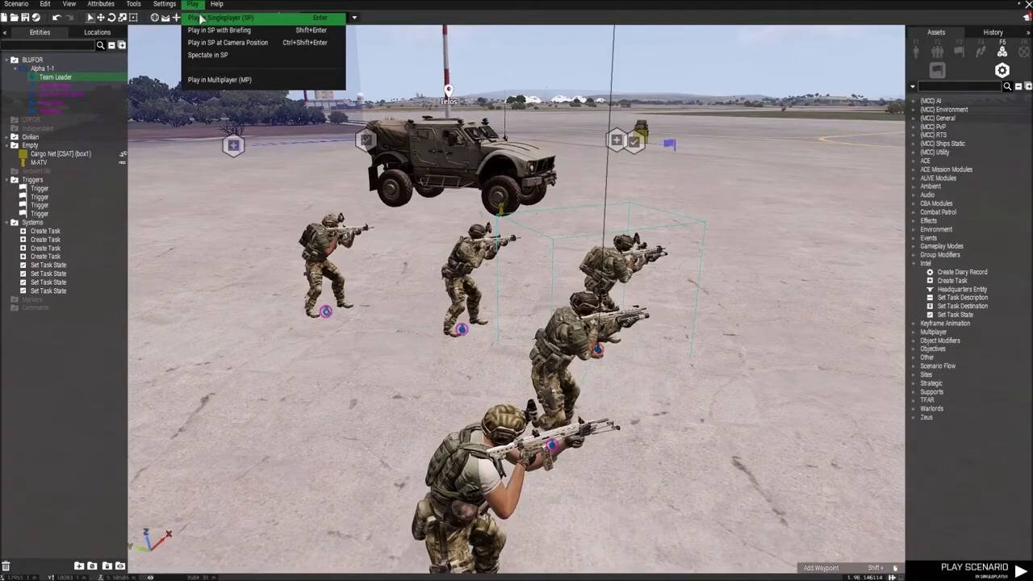
{"action": "left_click", "coordinate": [200, 18]}
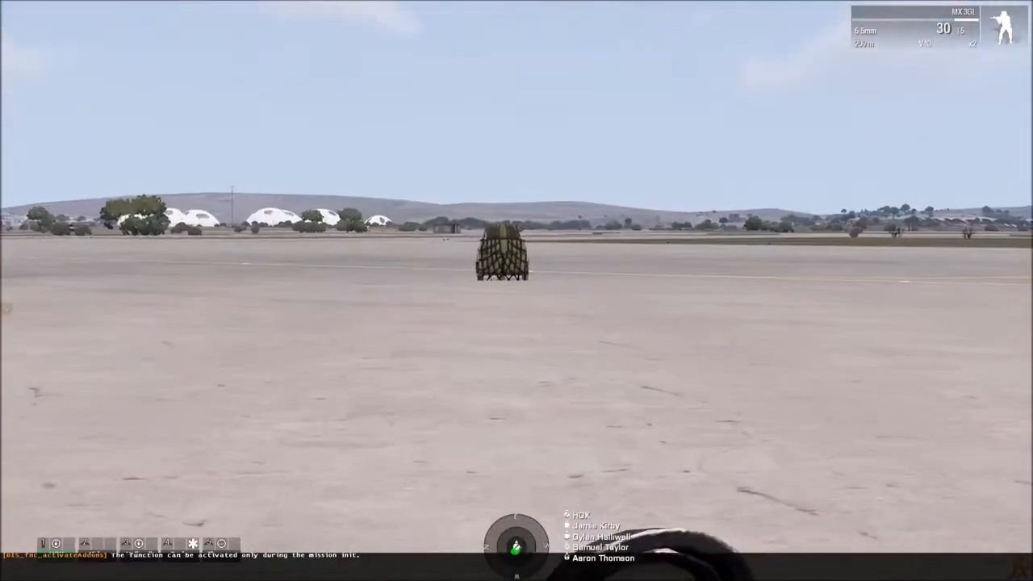
{"action": "key", "text": "KP_Enter"}
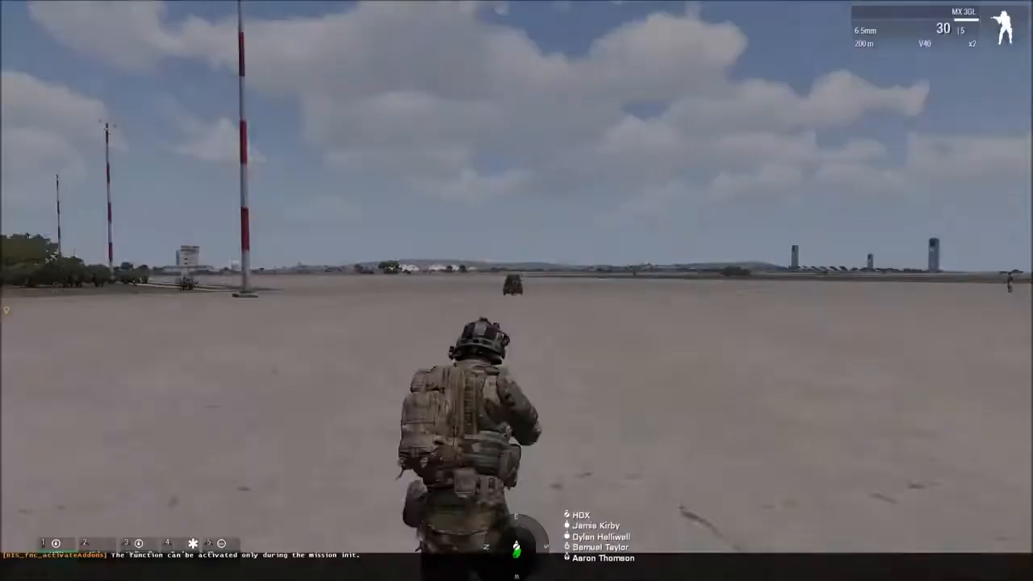
{"action": "key", "text": "KP_Enter"}
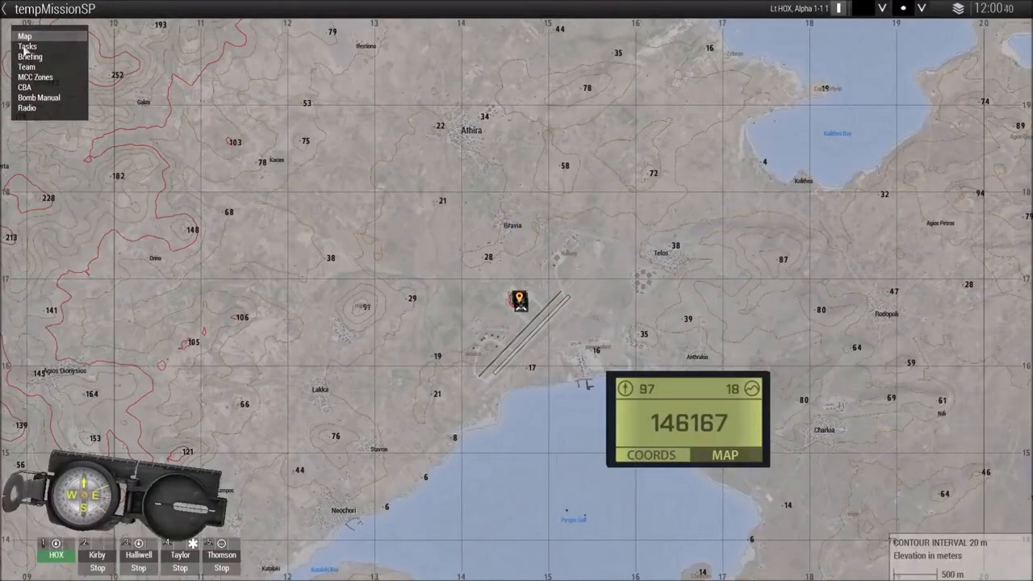
Step: Check the "Destroy the box" task and its location on the in-game map
{"action": "left_click", "coordinate": [26, 46]}
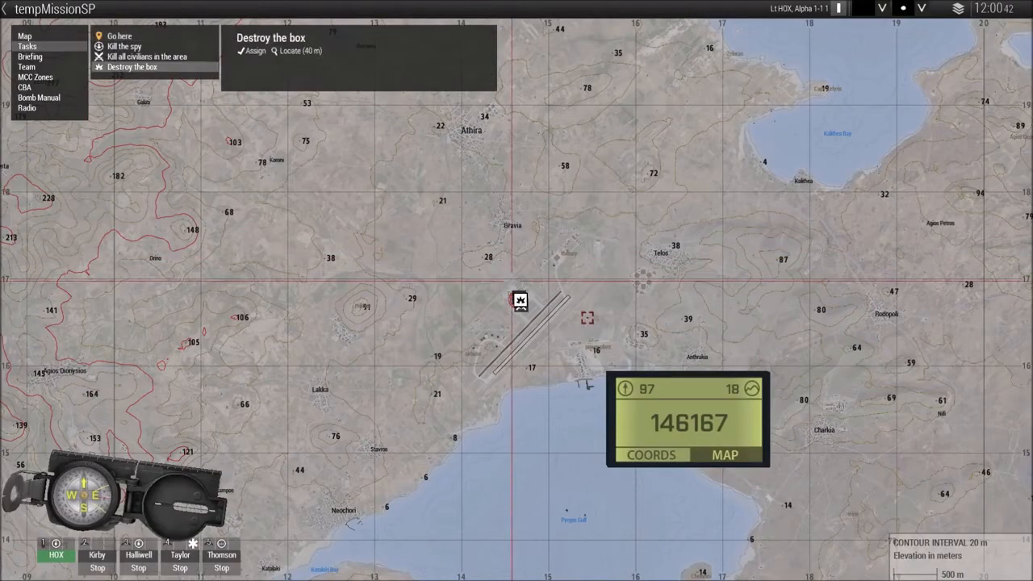
{"action": "scroll", "coordinate": [541, 297], "scroll_direction": "up", "scroll_amount": 10}
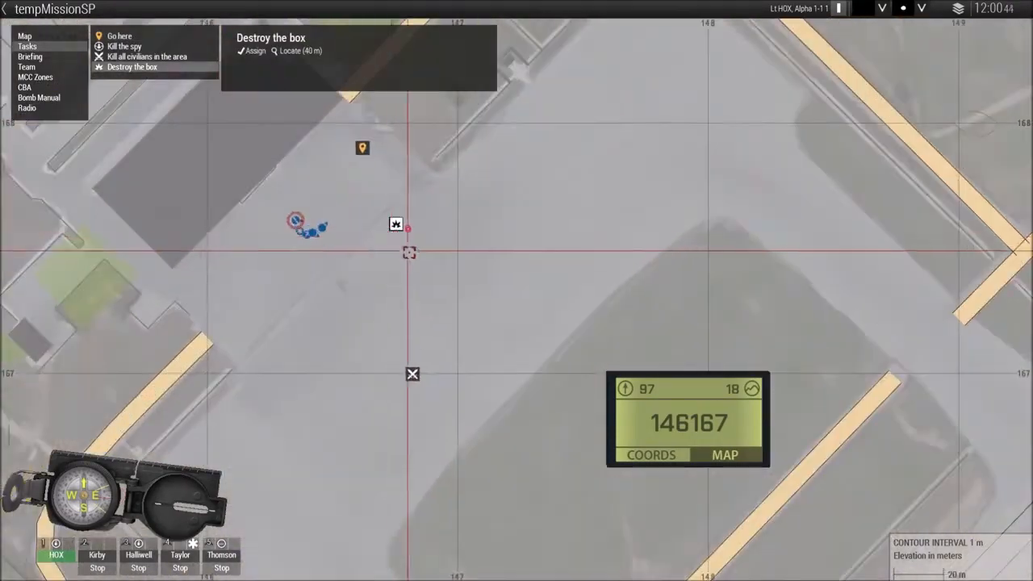
{"action": "key", "text": "m"}
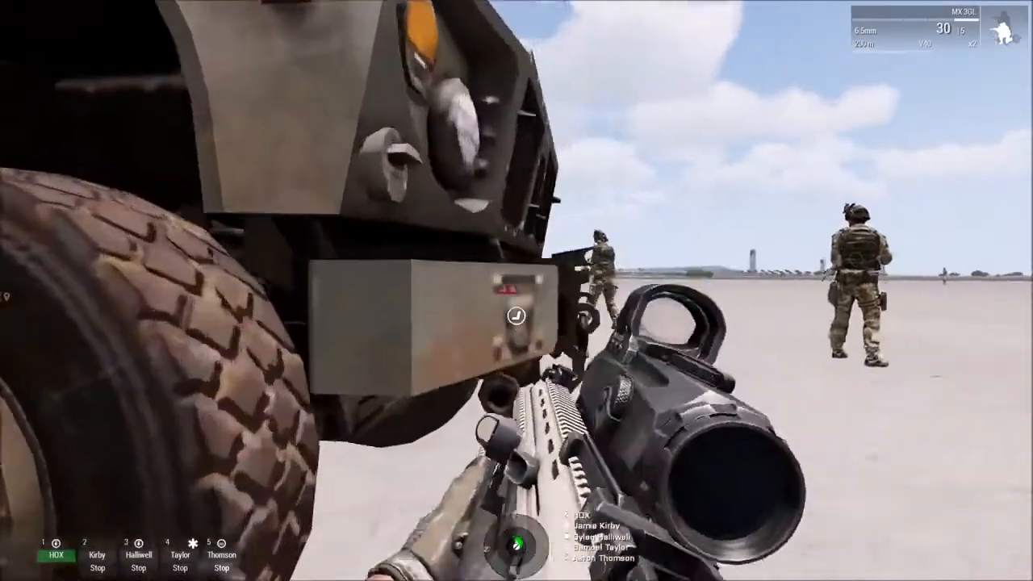
Step: Move beside the M-ATV, detonate all placed explosives at the cargo net and inspect the blast area
{"action": "key", "text": "w"}
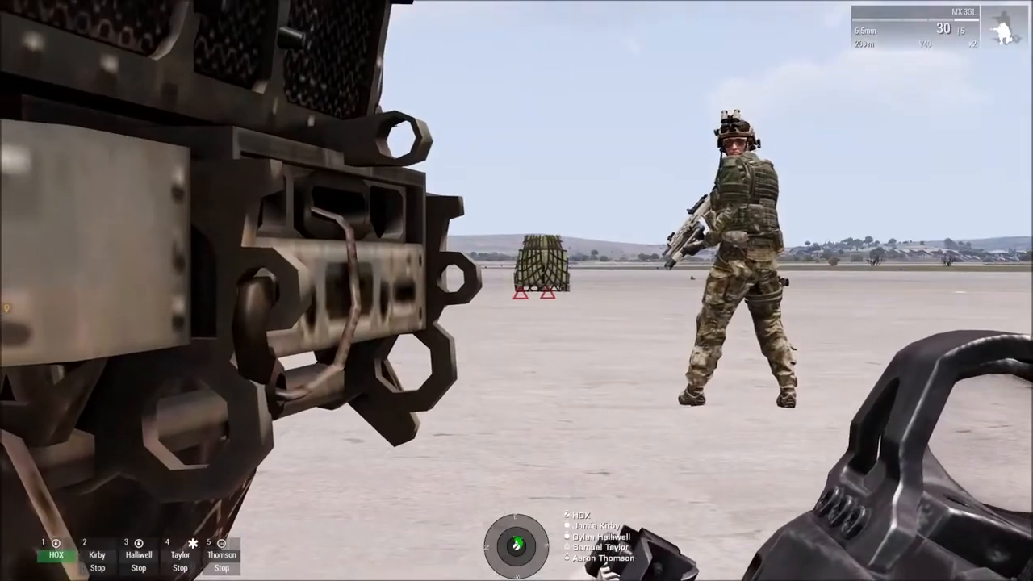
{"action": "key", "text": "KP_Enter"}
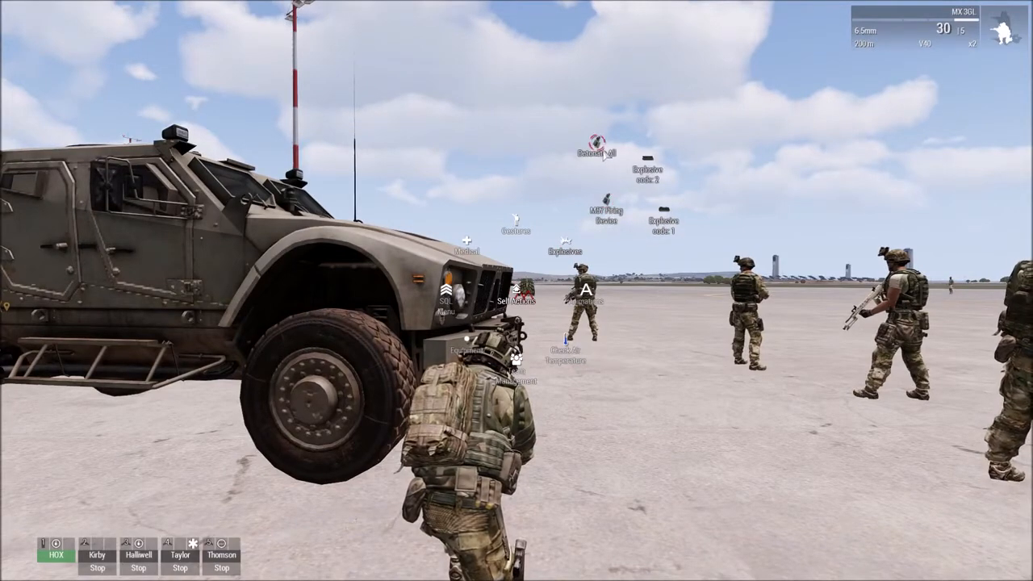
{"action": "left_click", "coordinate": [599, 147]}
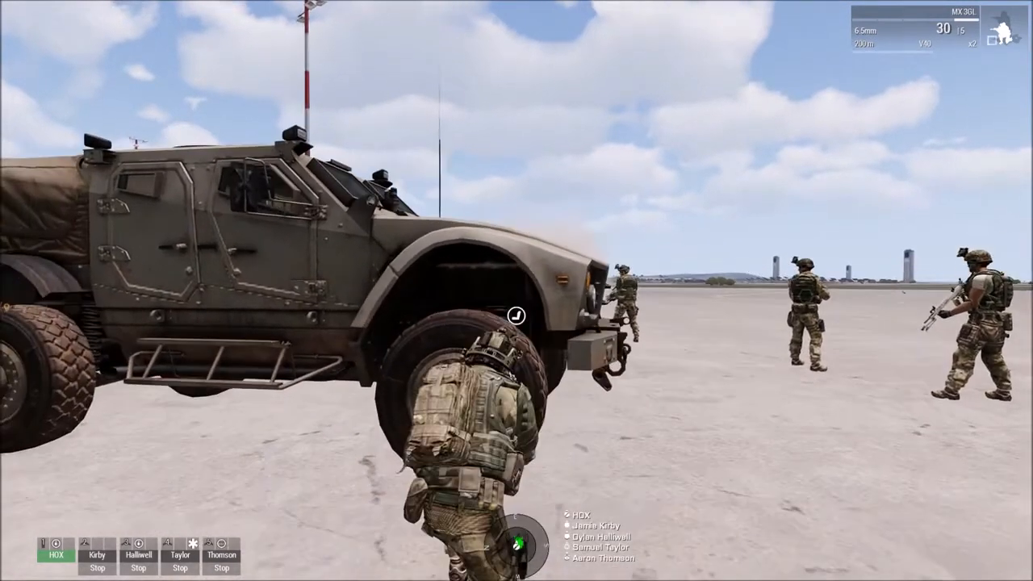
{"action": "key", "text": "KP_Add"}
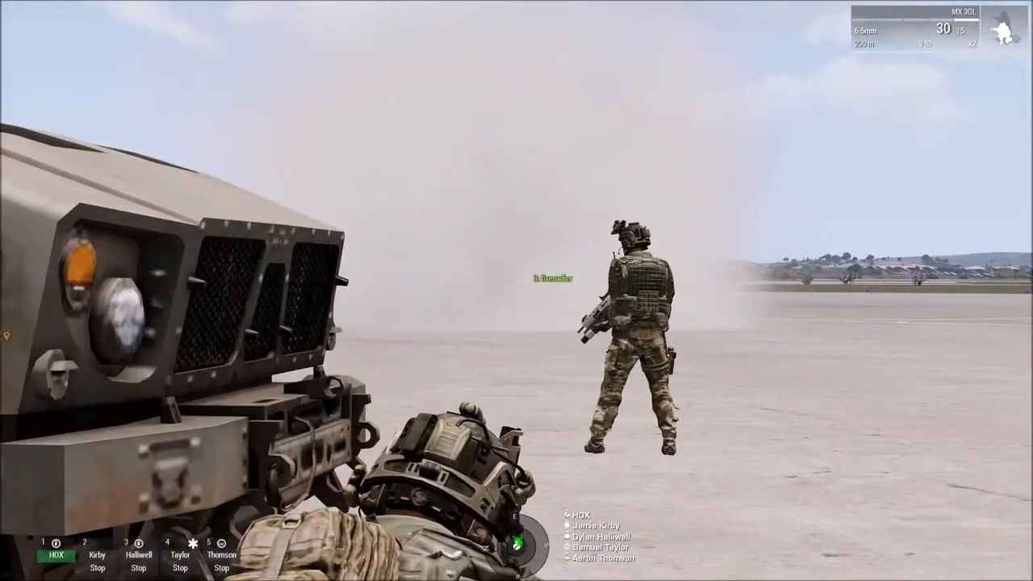
{"action": "key", "text": "w"}
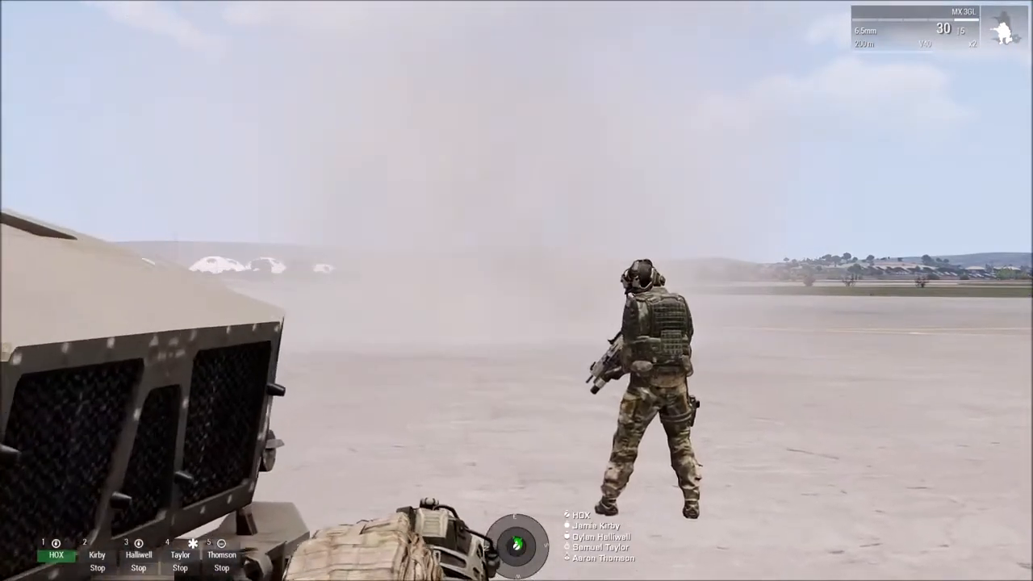
{"action": "key", "text": "KP_Subtract"}
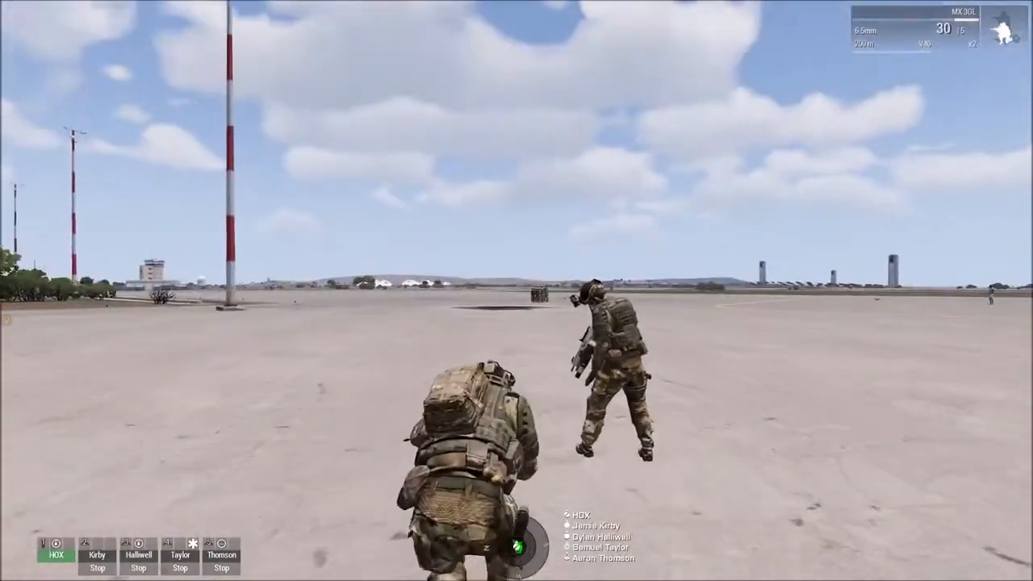
Step: Move behind the M-ATV with the RPG-32 and detonate explosives code 3 and code 4 together
{"action": "key", "text": "c"}
{"action": "key", "text": "w"}
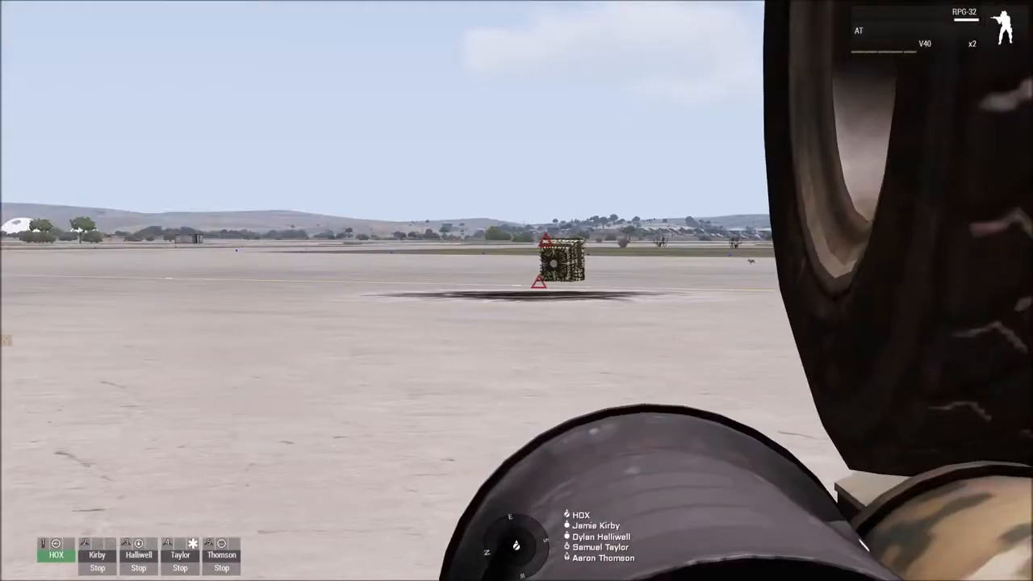
{"action": "key", "text": "ctrl+super"}
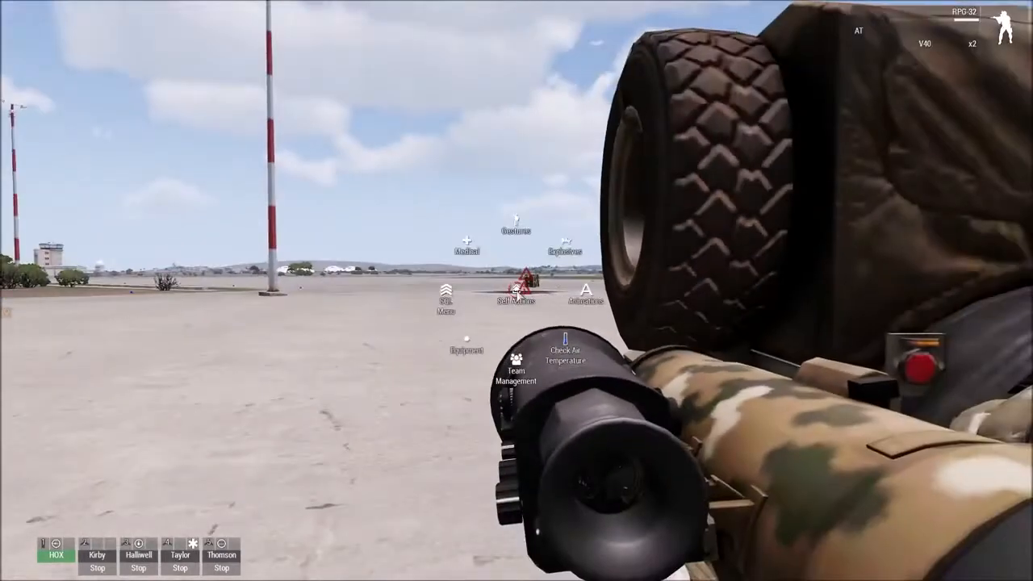
{"action": "mouse_move", "coordinate": [579, 257]}
{"action": "mouse_move", "coordinate": [613, 205]}
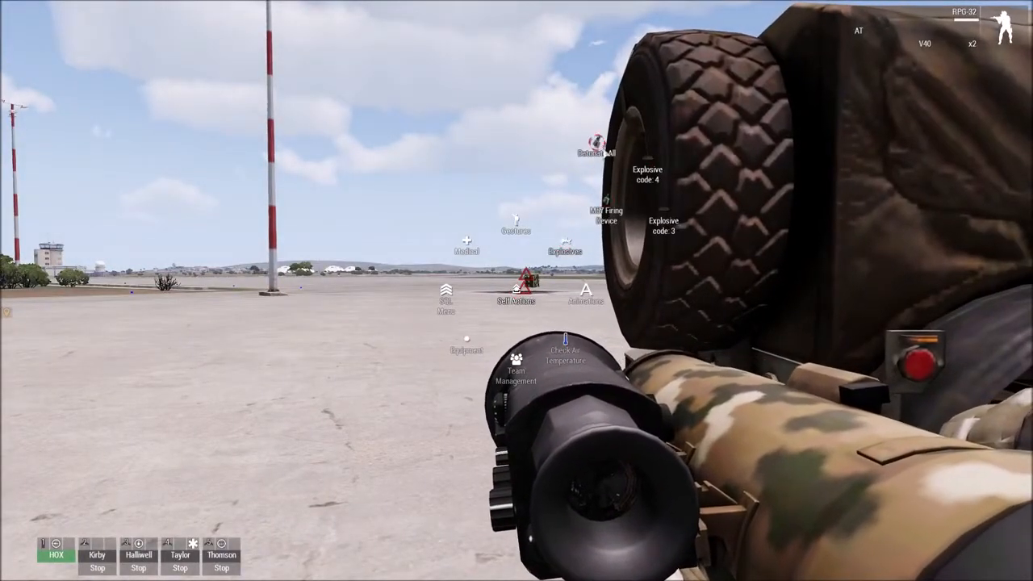
{"action": "left_click", "coordinate": [606, 154]}
Step: Aim the RPG-32 at the cargo net through its scope and fire
{"action": "right_click", "coordinate": [517, 291]}
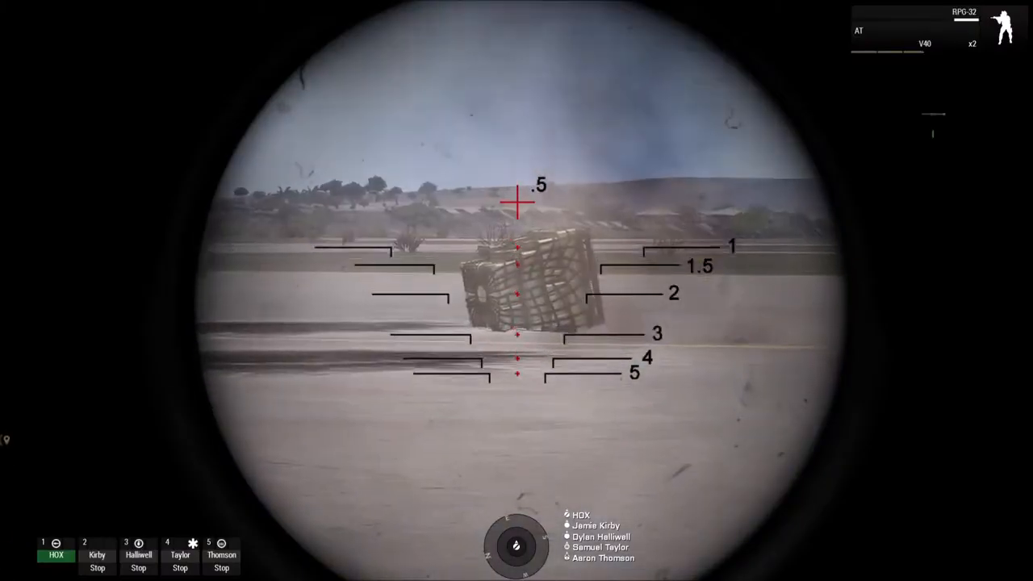
{"action": "left_click", "coordinate": [517, 290]}
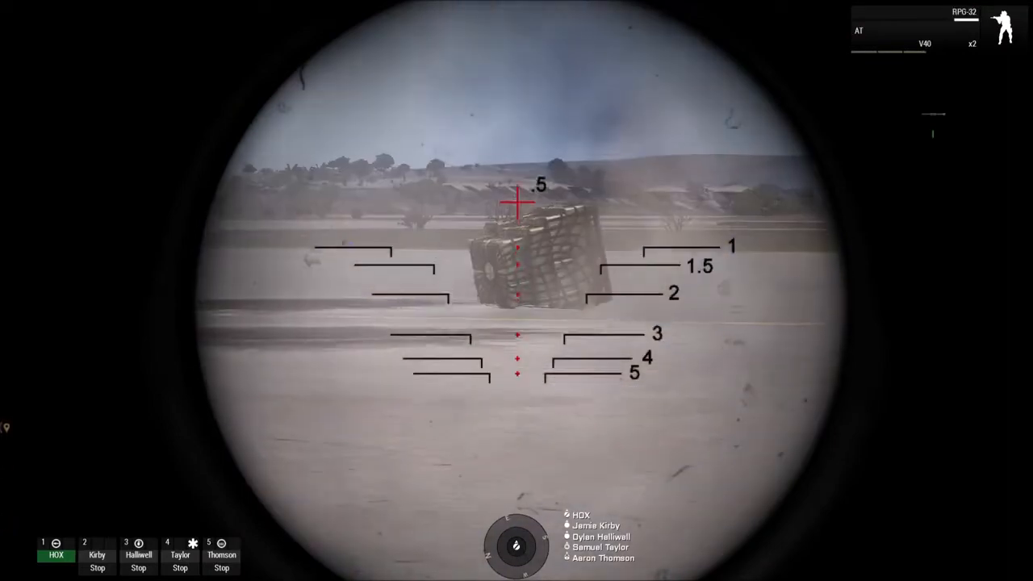
{"action": "left_click", "coordinate": [516, 291]}
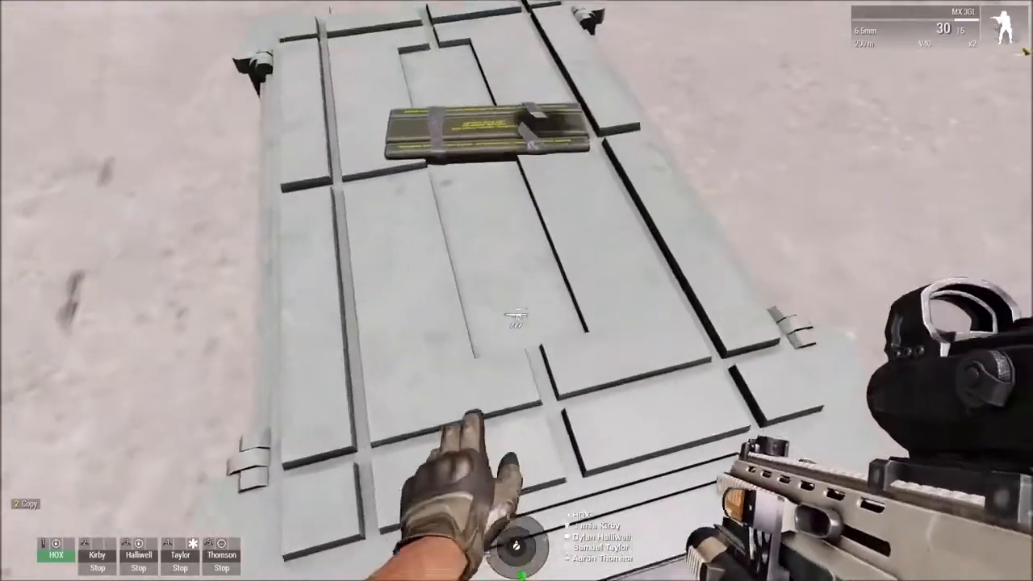
Step: Place another demolition block on the grey crate, detonate all explosives from behind the vehicle and inspect the crate
{"action": "key", "text": "ctrl+super"}
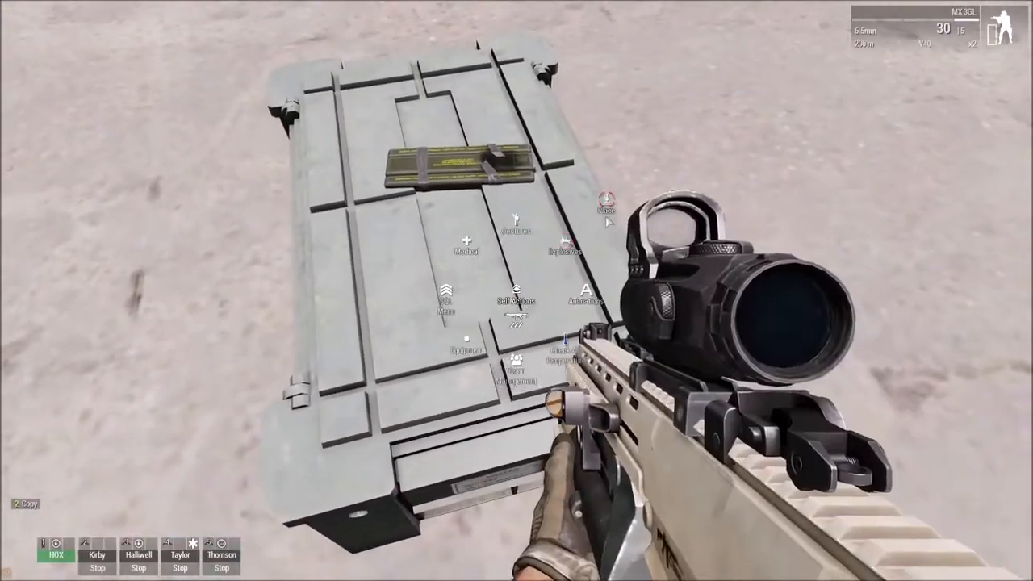
{"action": "mouse_move", "coordinate": [609, 211]}
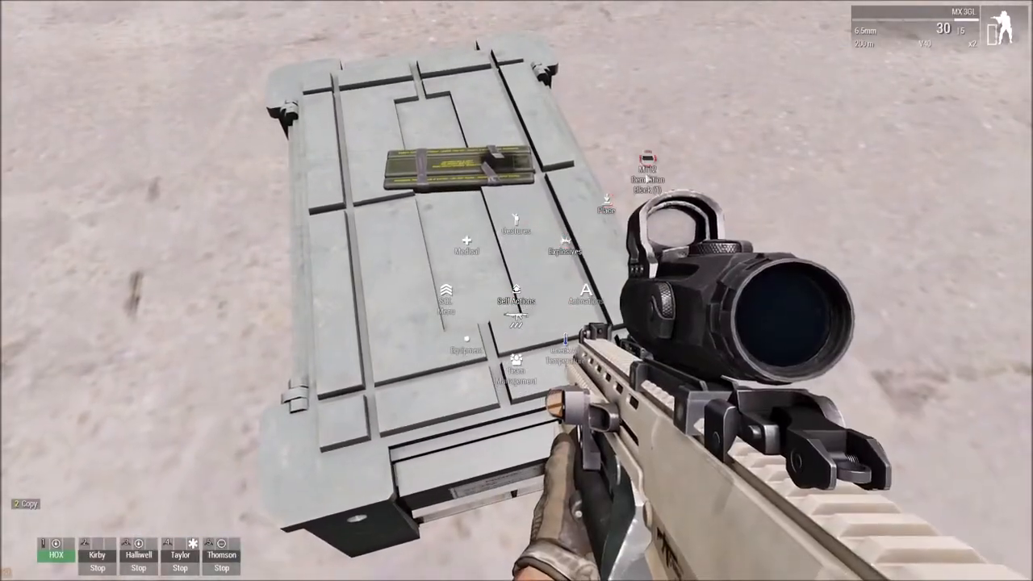
{"action": "left_click", "coordinate": [648, 179]}
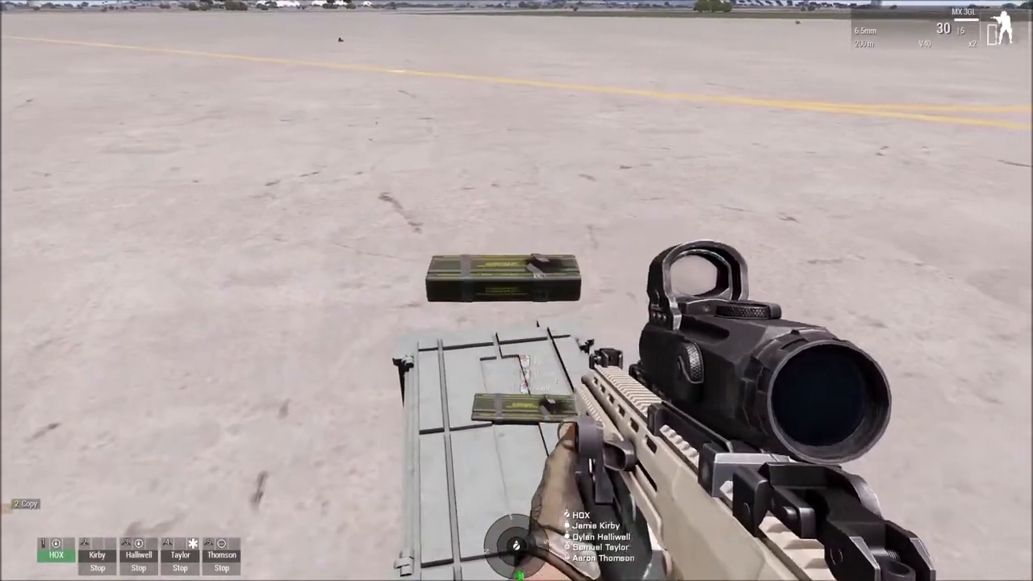
{"action": "left_click", "coordinate": [516, 290]}
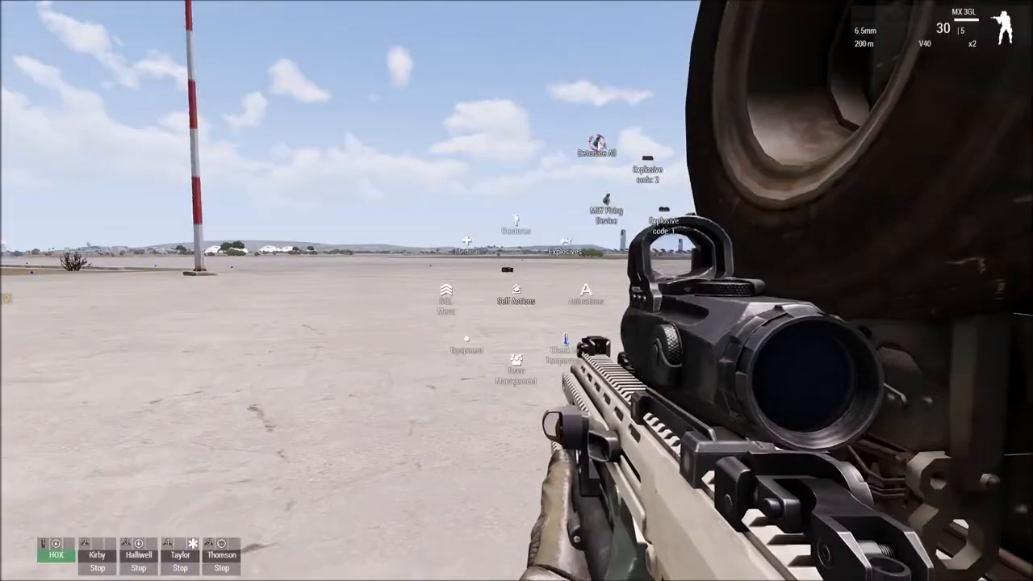
{"action": "left_click", "coordinate": [597, 143]}
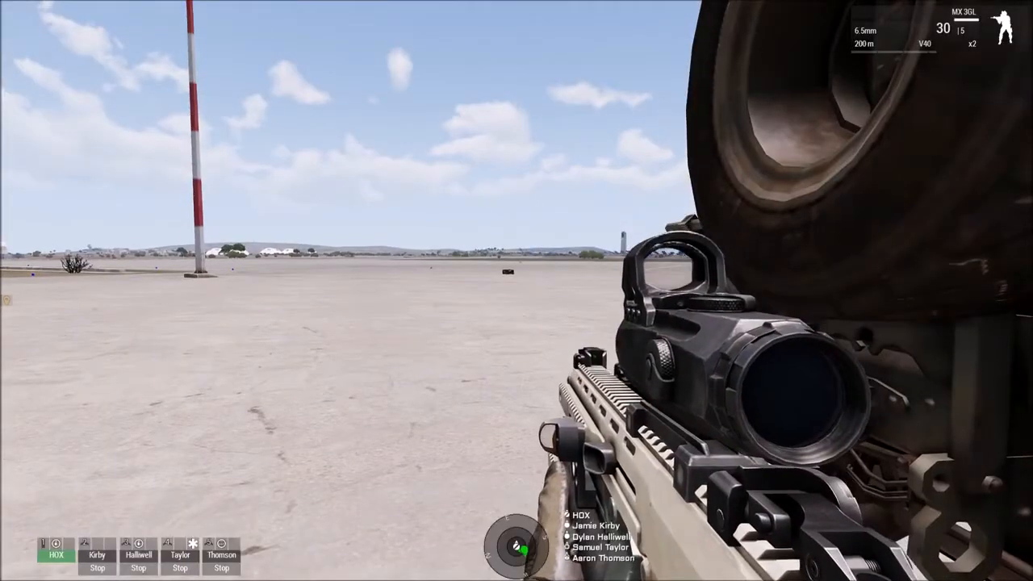
{"action": "right_click", "coordinate": [517, 290]}
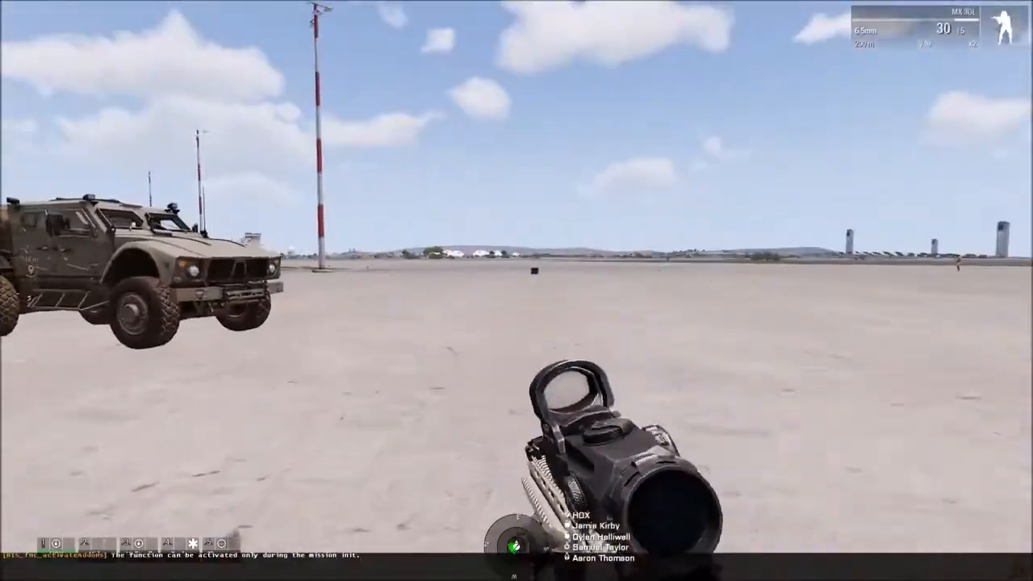
{"action": "key", "text": "d"}
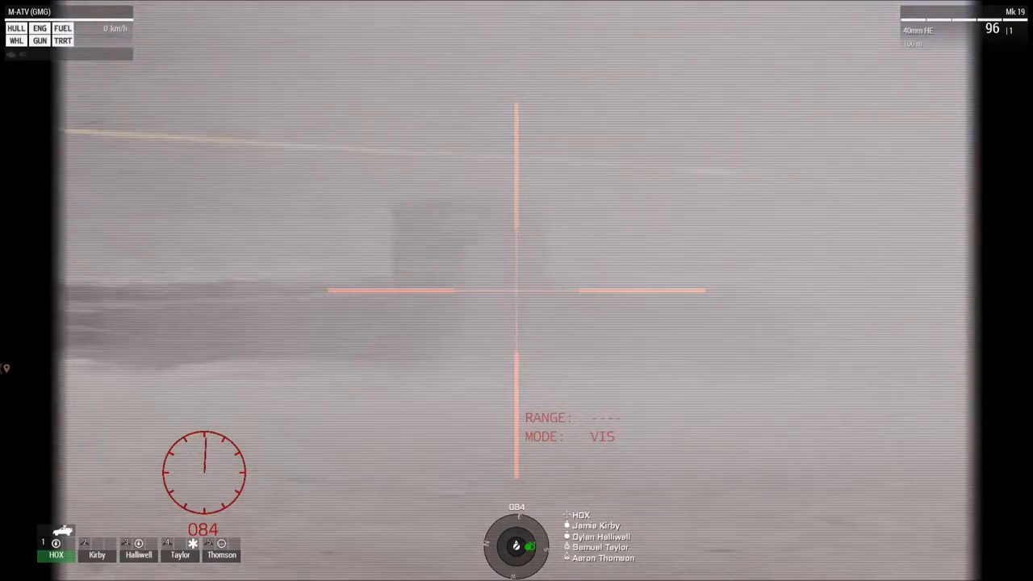
Step: Fire the M-ATV (GMG)'s Mk 19 at the box to test the "Destroy the box" task
{"action": "left_click", "coordinate": [517, 290]}
{"action": "left_click", "coordinate": [517, 291]}
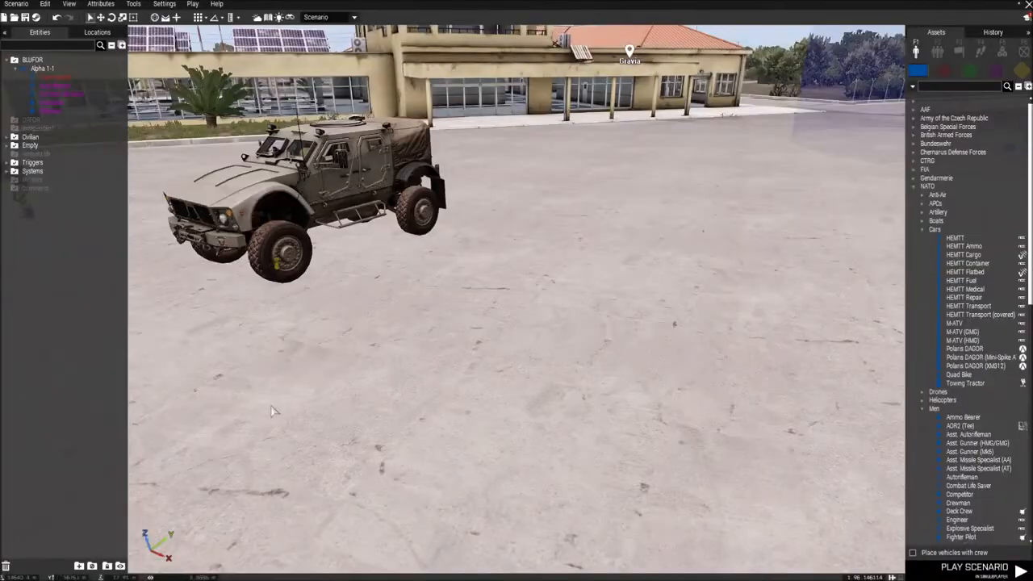
{"action": "key", "text": "s"}
Step: Examine the scenario layout in the editor, including the squad, vehicles, civilians, triggers and task modules
{"action": "right_click_drag", "start_coordinate": [422, 369], "coordinate": [344, 360]}
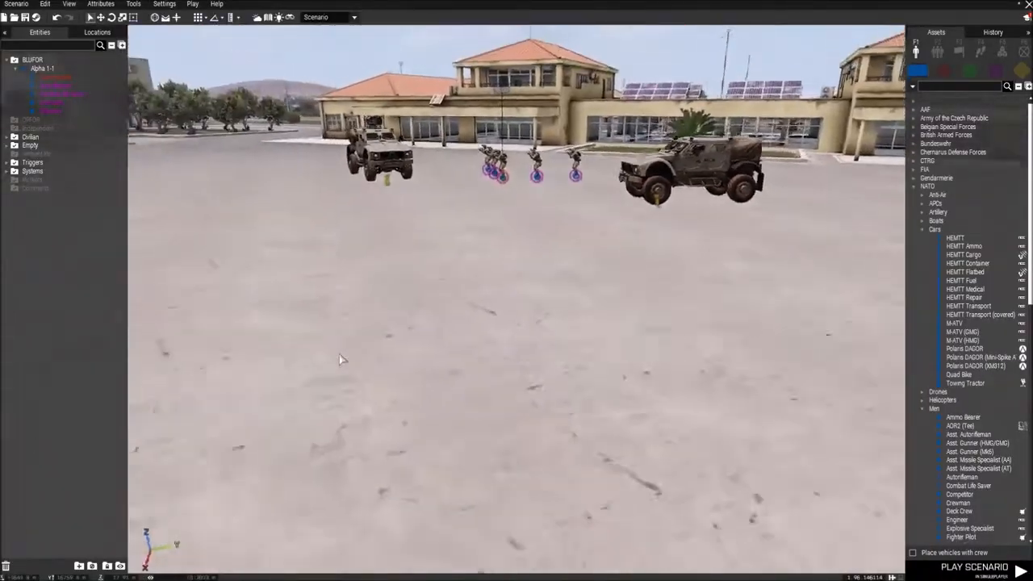
{"action": "key", "text": "a"}
{"action": "key", "text": "w"}
{"action": "key", "text": "w"}
{"action": "right_click_drag", "start_coordinate": [547, 353], "coordinate": [290, 329]}
{"action": "key", "text": "w"}
{"action": "mouse_move", "coordinate": [674, 266]}
{"action": "right_mouse_down"}
{"action": "mouse_move", "coordinate": [678, 231]}
{"action": "mouse_move", "coordinate": [662, 226]}
{"action": "mouse_move", "coordinate": [765, 253]}
{"action": "mouse_move", "coordinate": [682, 259]}
{"action": "right_mouse_up"}
{"action": "key", "text": "w"}
{"action": "key", "text": "d"}
{"action": "right_click_drag", "start_coordinate": [788, 266], "coordinate": [413, 231]}
{"action": "key", "text": "w"}
{"action": "right_click_drag", "start_coordinate": [506, 258], "coordinate": [623, 295]}
{"action": "key", "text": "q"}
{"action": "key", "text": "w"}
{"action": "key", "text": "s"}
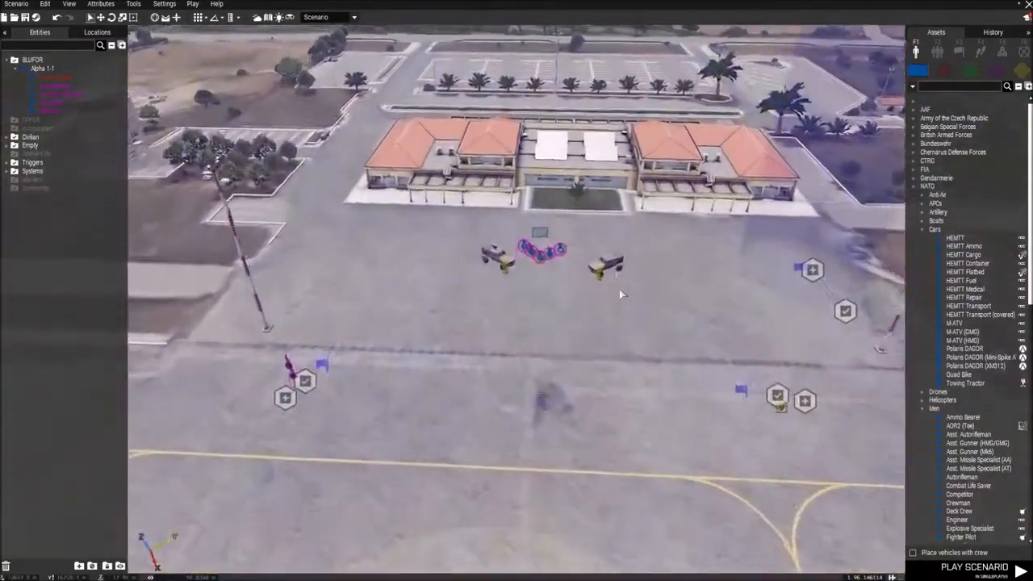
Step: Examine the squad and the two M-ATVs in front of the terminal building up close
{"action": "key", "text": "w"}
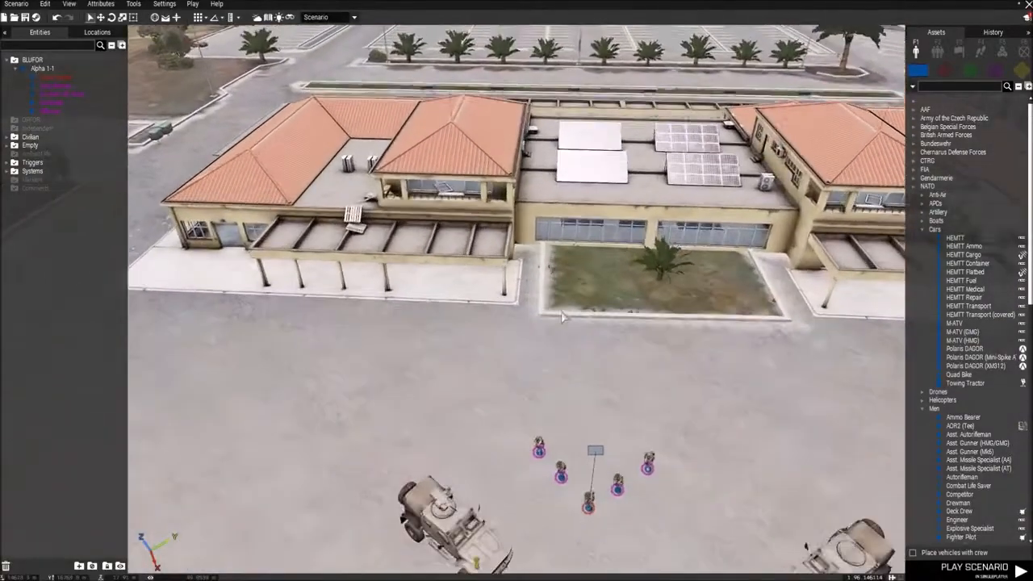
{"action": "key", "text": "s"}
{"action": "right_click_drag", "start_coordinate": [563, 317], "coordinate": [457, 305]}
{"action": "key", "text": "w"}
{"action": "key", "text": "w"}
{"action": "key", "text": "a"}
{"action": "scroll", "coordinate": [457, 304], "scroll_direction": "up", "scroll_amount": 3}
{"action": "key", "text": "w"}
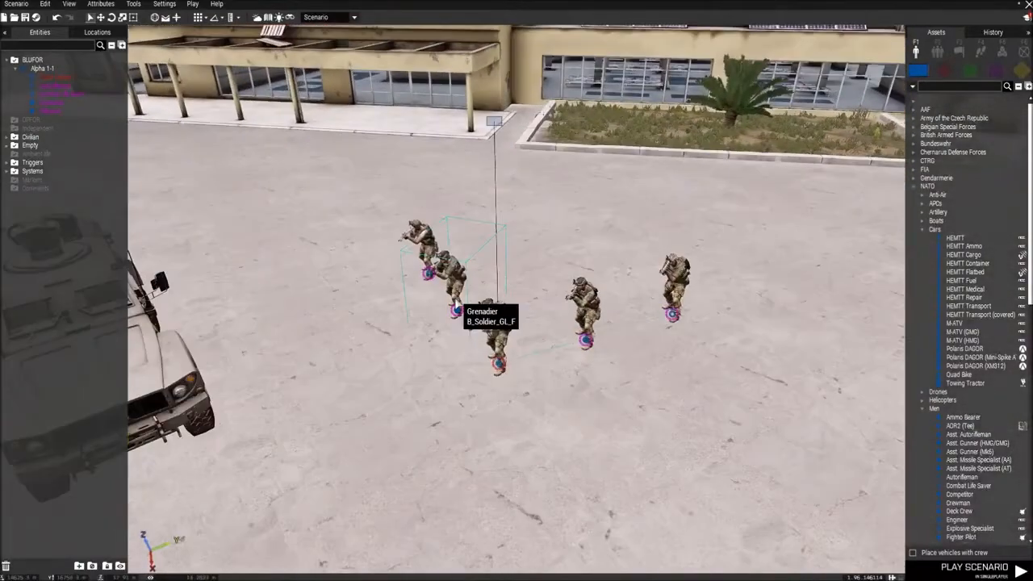
{"action": "key", "text": "w"}
{"action": "key", "text": "s"}
{"action": "key", "text": "w"}
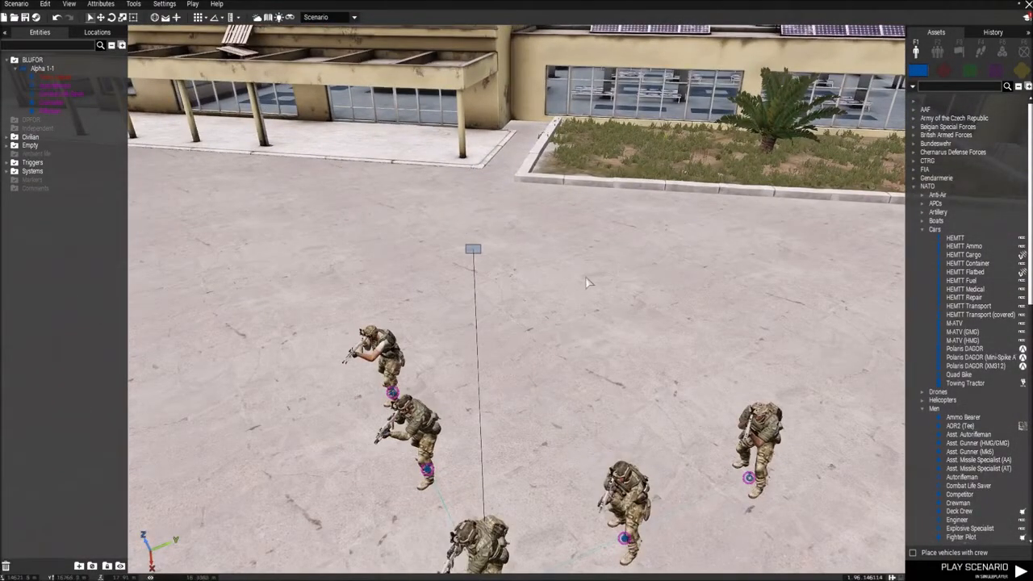
{"action": "key", "text": "s"}
Step: Open the scenario's multiplayer attributes and set the game type to Cooperative Mission
{"action": "left_click", "coordinate": [101, 4]}
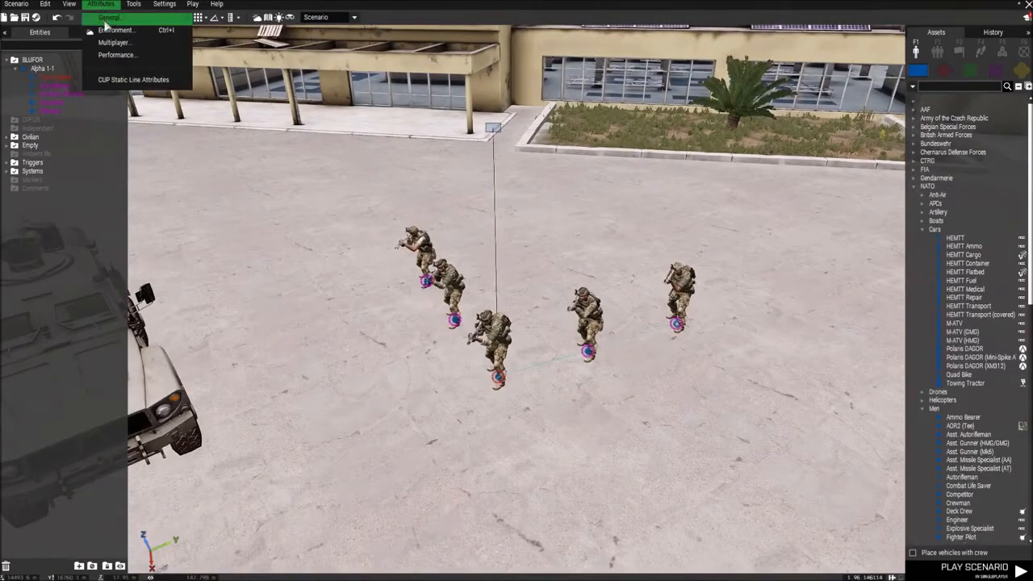
{"action": "left_click", "coordinate": [114, 43]}
{"action": "left_click", "coordinate": [510, 143]}
{"action": "left_click", "coordinate": [481, 147]}
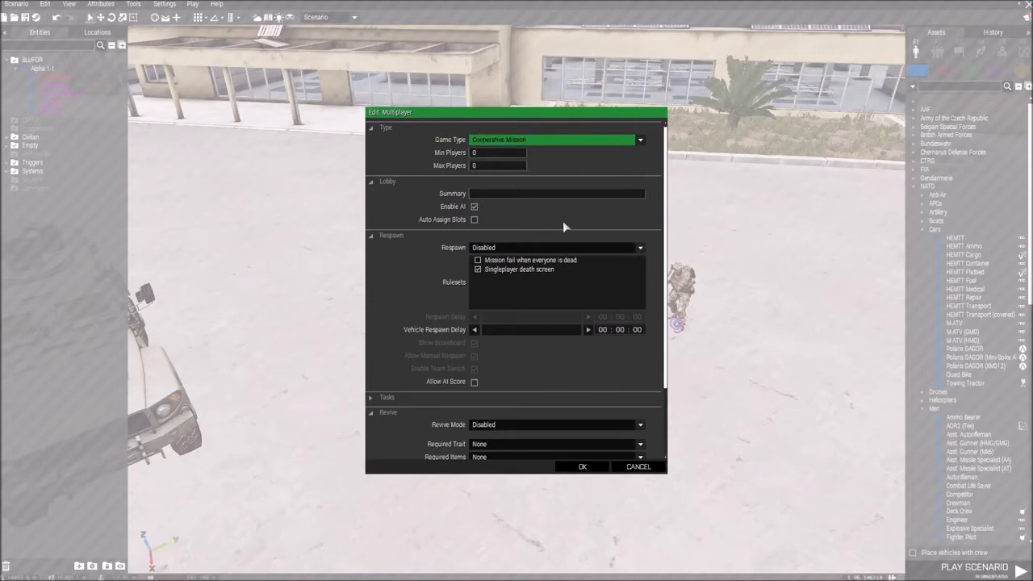
Step: Set the respawn type to Respawn on Custom Position, review the rulesets and accept the multiplayer attributes
{"action": "left_click", "coordinate": [538, 251]}
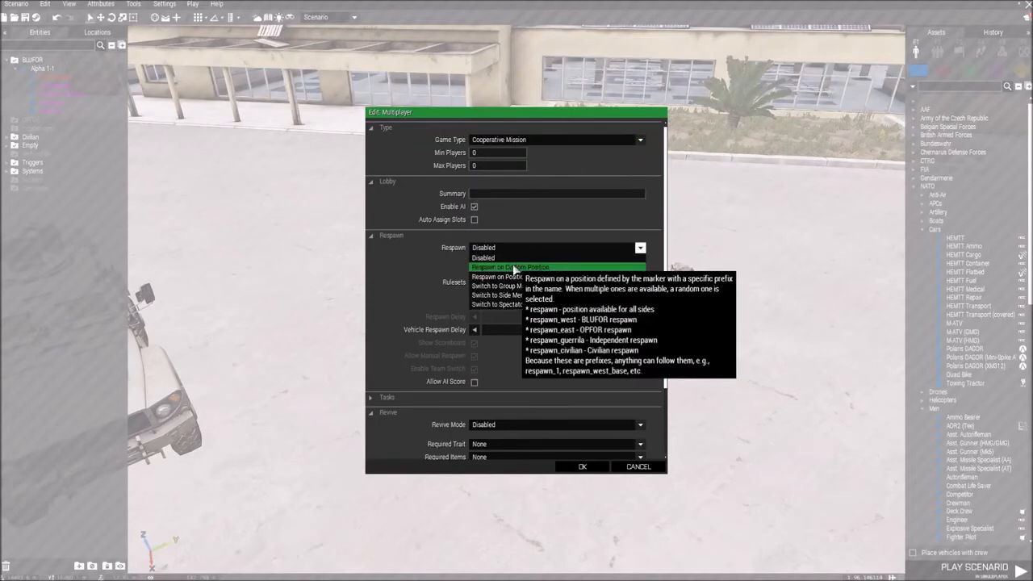
{"action": "left_click", "coordinate": [510, 262]}
{"action": "scroll", "coordinate": [586, 275], "scroll_direction": "down", "scroll_amount": 2}
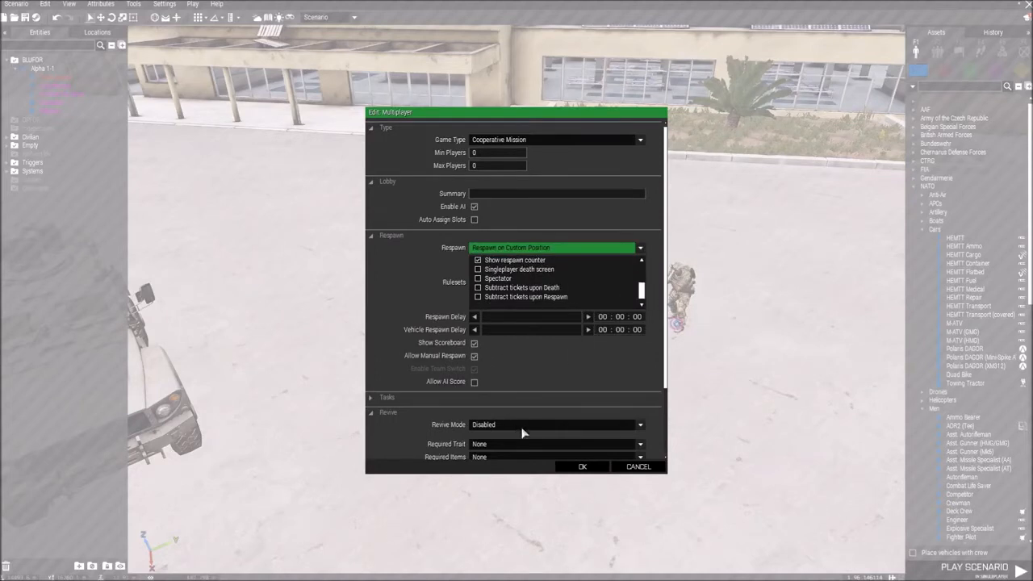
{"action": "scroll", "coordinate": [522, 433], "scroll_direction": "down", "scroll_amount": 1}
{"action": "left_click", "coordinate": [580, 468]}
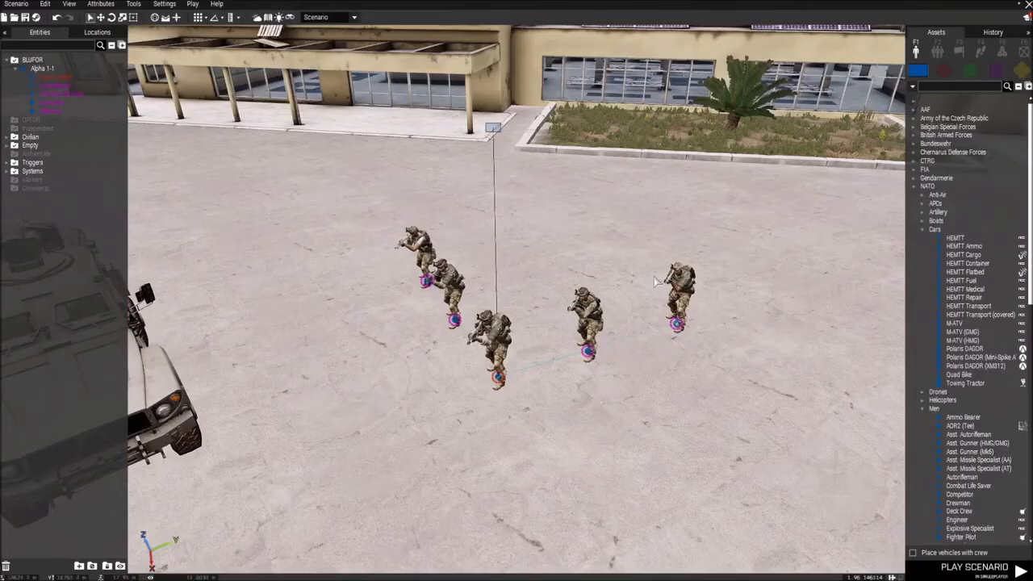
Step: Place an empty system marker among the squad in front of the terminal and set its variable name to respawn_west
{"action": "key", "text": "m"}
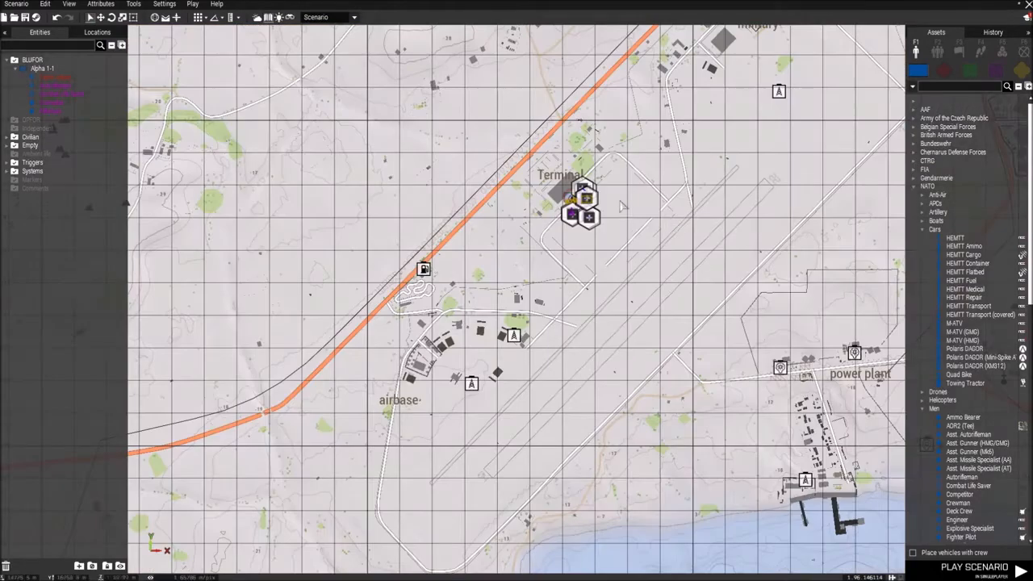
{"action": "scroll", "coordinate": [622, 207], "scroll_direction": "up", "scroll_amount": 10}
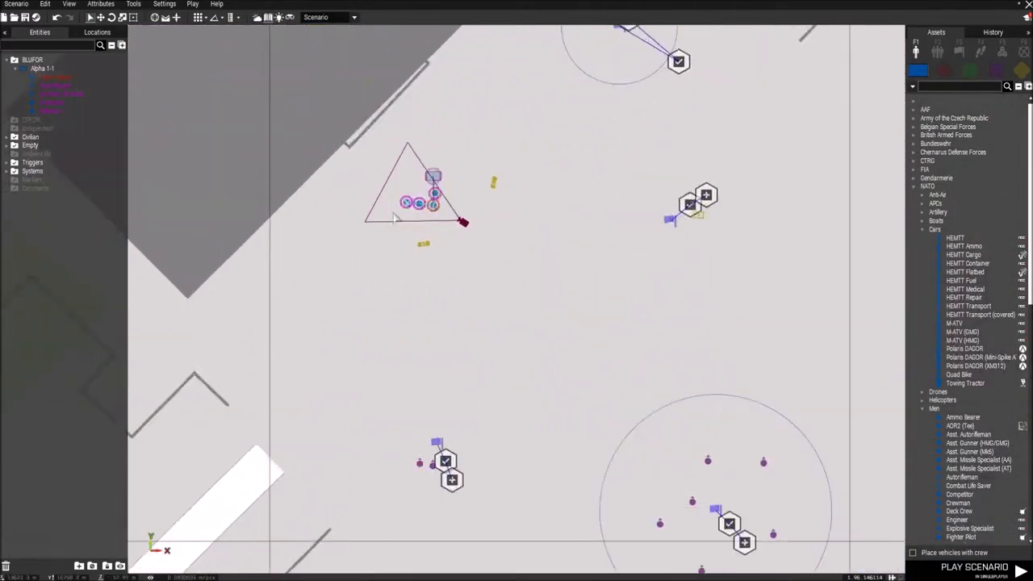
{"action": "scroll", "coordinate": [396, 217], "scroll_direction": "up", "scroll_amount": 3}
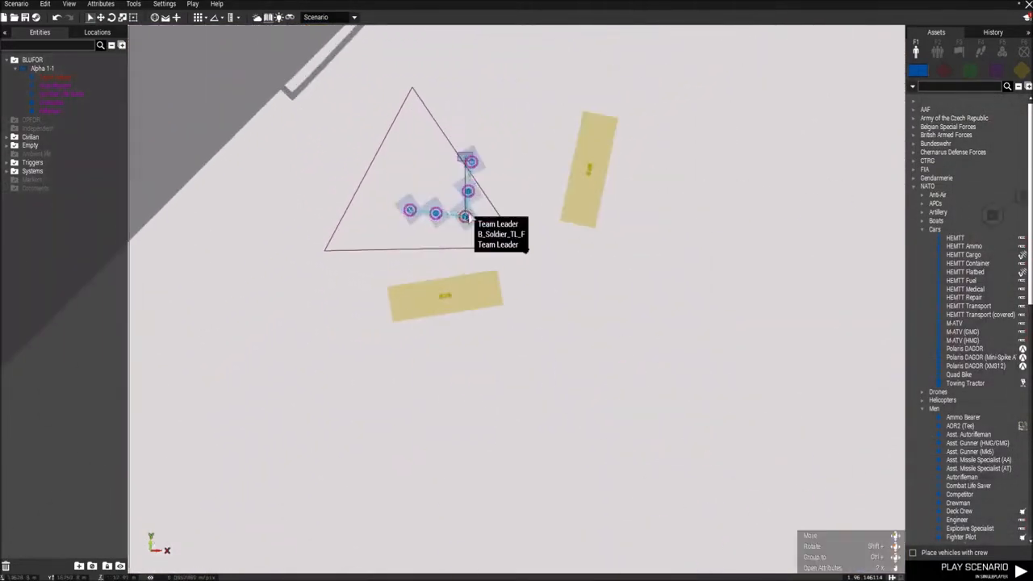
{"action": "left_click", "coordinate": [1024, 52]}
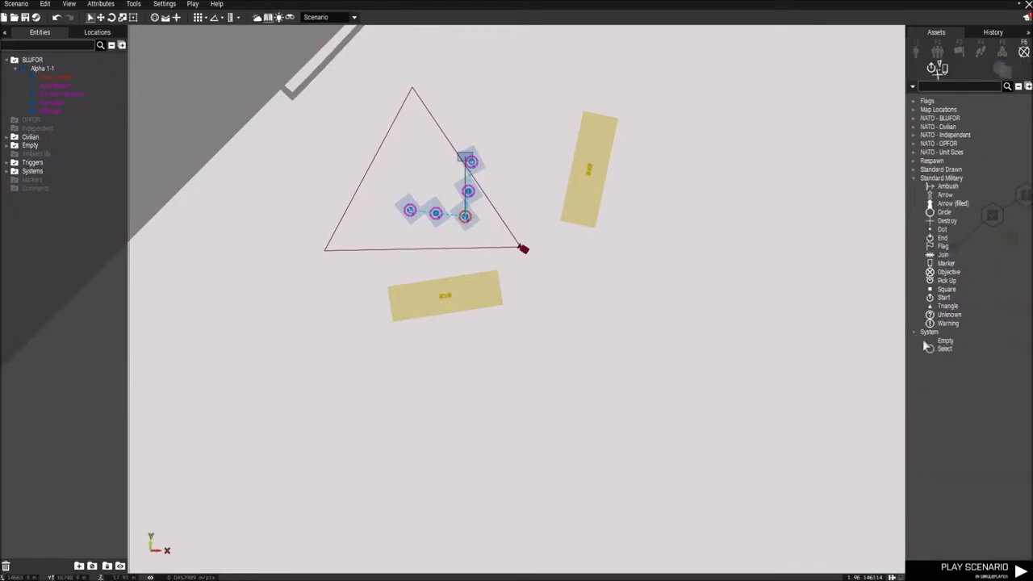
{"action": "double_click", "coordinate": [438, 187]}
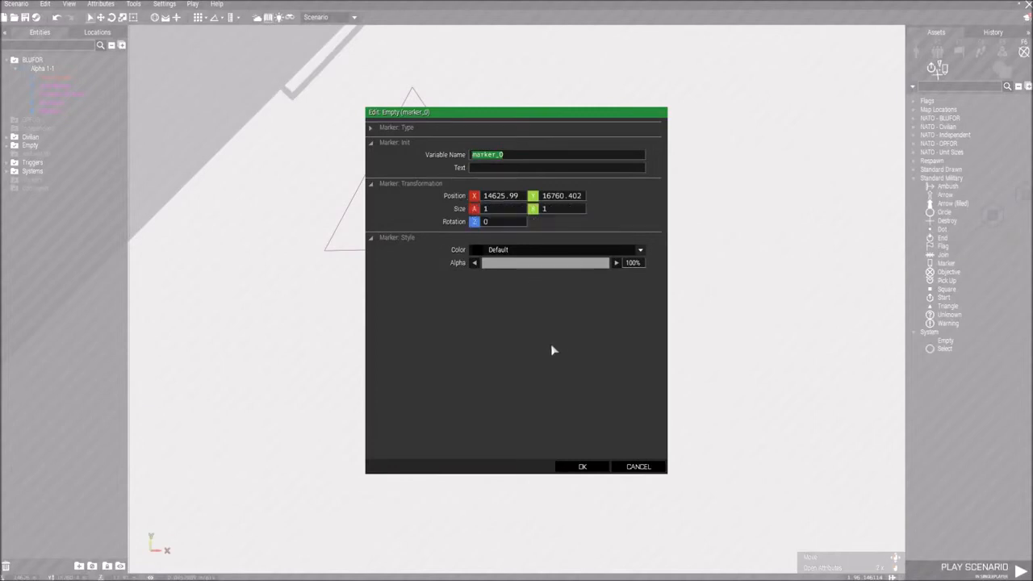
{"action": "type", "text": "respawn_west"}
{"action": "left_click", "coordinate": [582, 466]}
Step: Return from the map to the 3D view and start playing the scenario in multiplayer
{"action": "scroll", "coordinate": [590, 480], "scroll_direction": "down", "scroll_amount": 4}
{"action": "scroll", "coordinate": [589, 479], "scroll_direction": "down", "scroll_amount": 4}
{"action": "scroll", "coordinate": [484, 339], "scroll_direction": "up", "scroll_amount": 6}
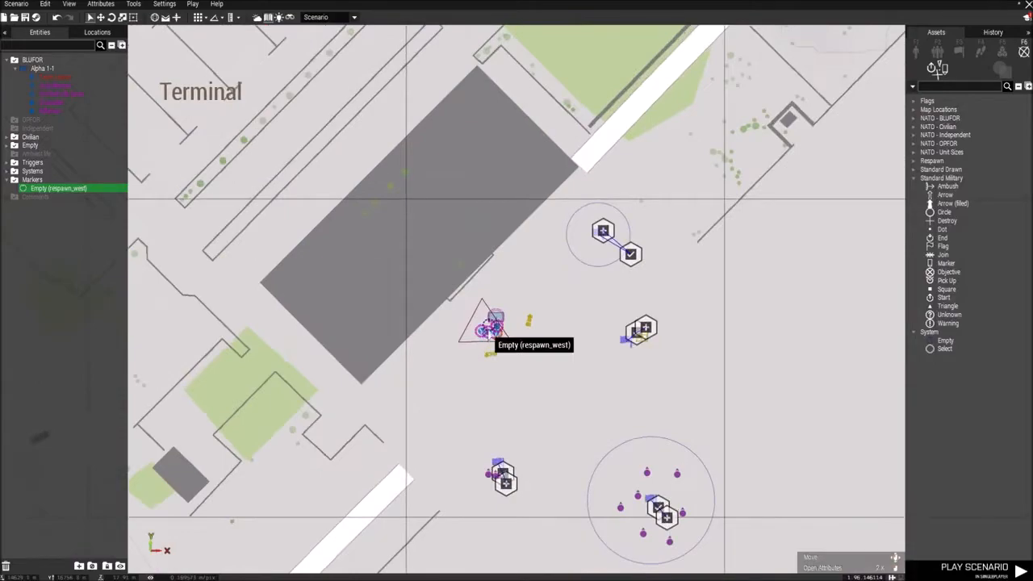
{"action": "scroll", "coordinate": [489, 322], "scroll_direction": "up", "scroll_amount": 3}
{"action": "key", "text": "m"}
{"action": "key", "text": "s"}
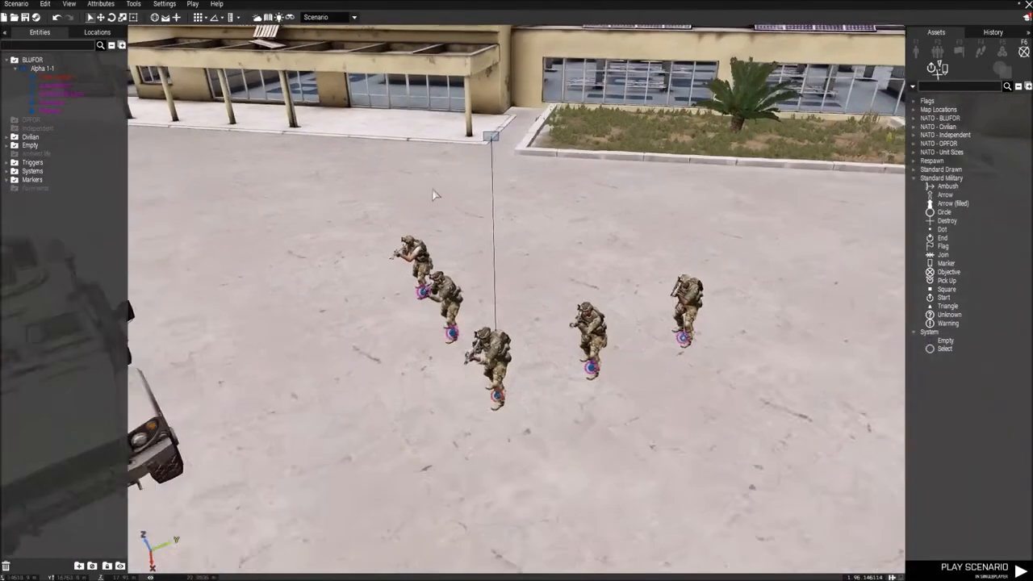
{"action": "left_click", "coordinate": [200, 7]}
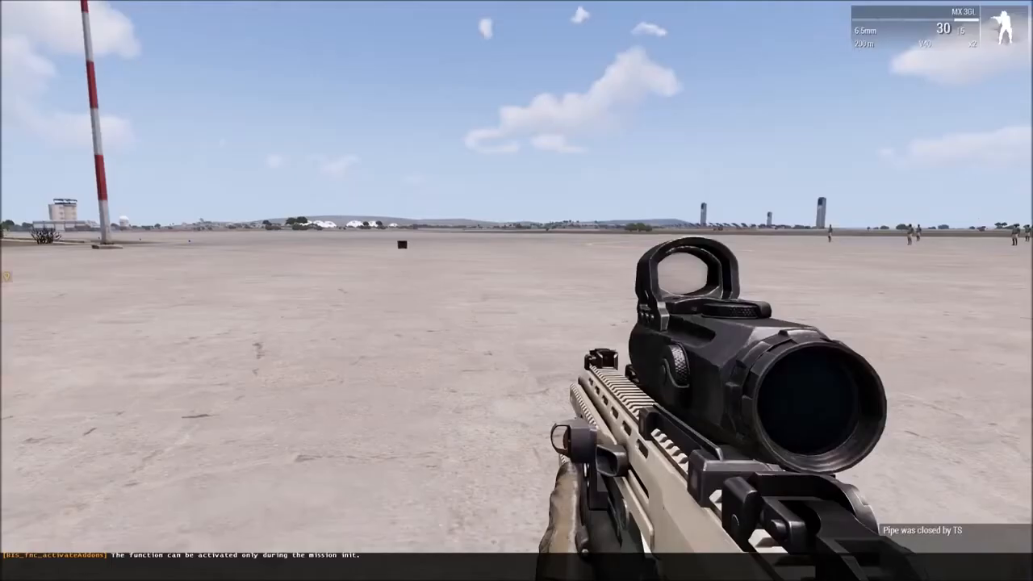
Step: Place two explosive charges from the soldier's inventory side by side on the ground in front of him
{"action": "key", "text": "ctrl+super"}
{"action": "mouse_move", "coordinate": [639, 242]}
{"action": "left_click", "coordinate": [676, 213]}
{"action": "left_click", "coordinate": [516, 291]}
{"action": "key", "text": "ctrl+super"}
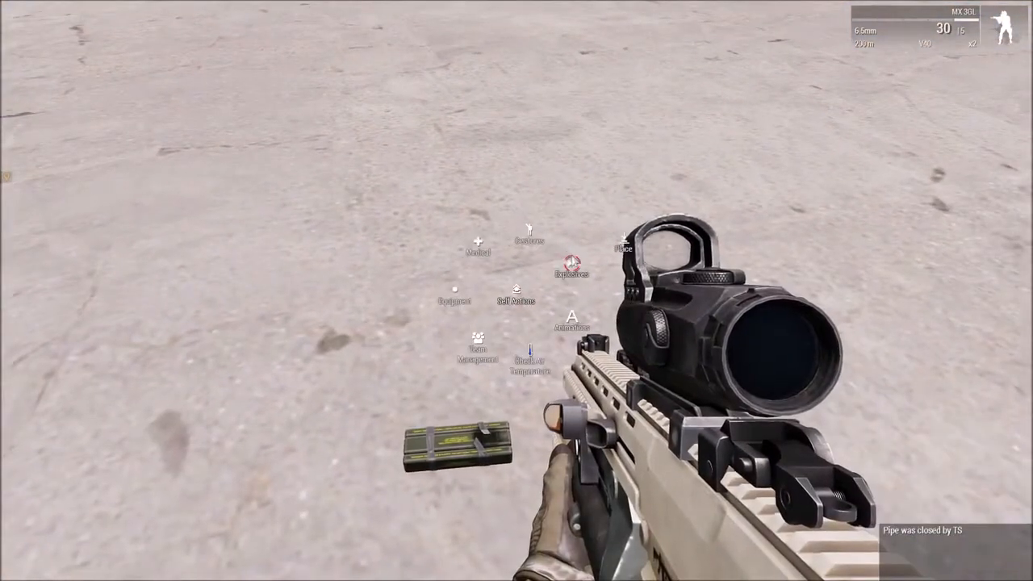
{"action": "mouse_move", "coordinate": [623, 240]}
{"action": "left_click", "coordinate": [672, 226]}
{"action": "left_click", "coordinate": [517, 290]}
Step: Connect a remote firing device to each of the two placed explosive charges
{"action": "key", "text": "super"}
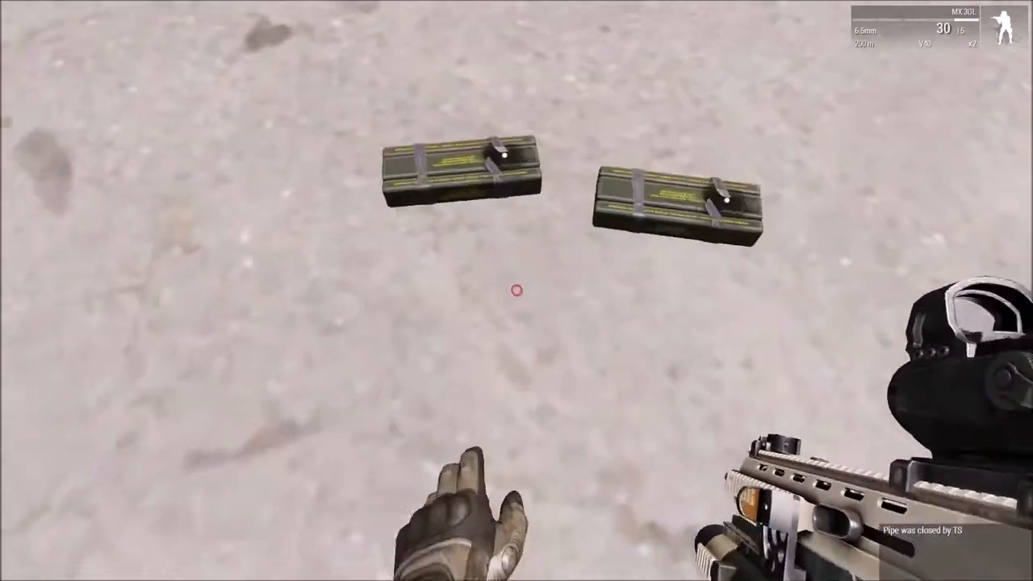
{"action": "mouse_move", "coordinate": [516, 290]}
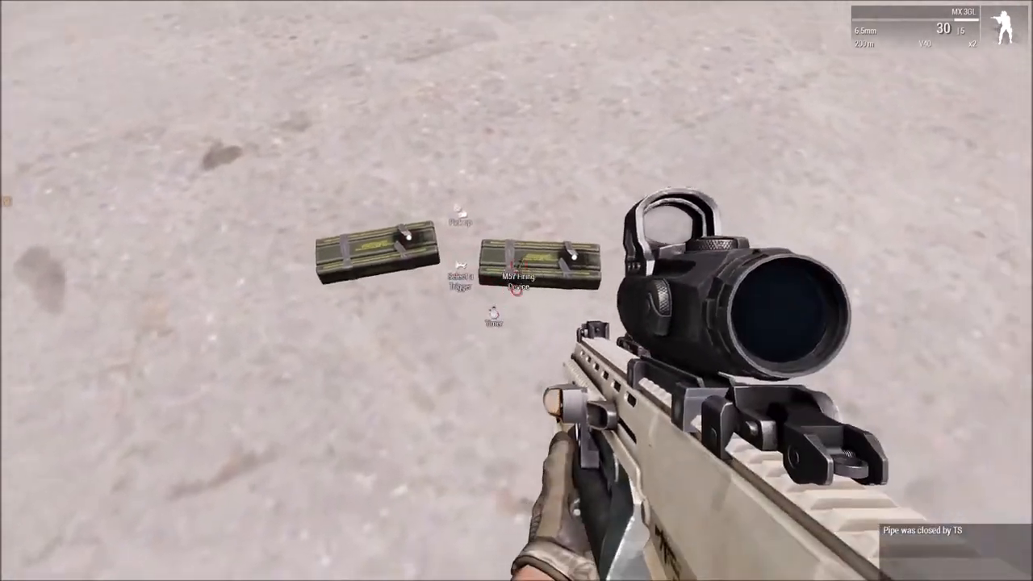
{"action": "left_click", "coordinate": [516, 291]}
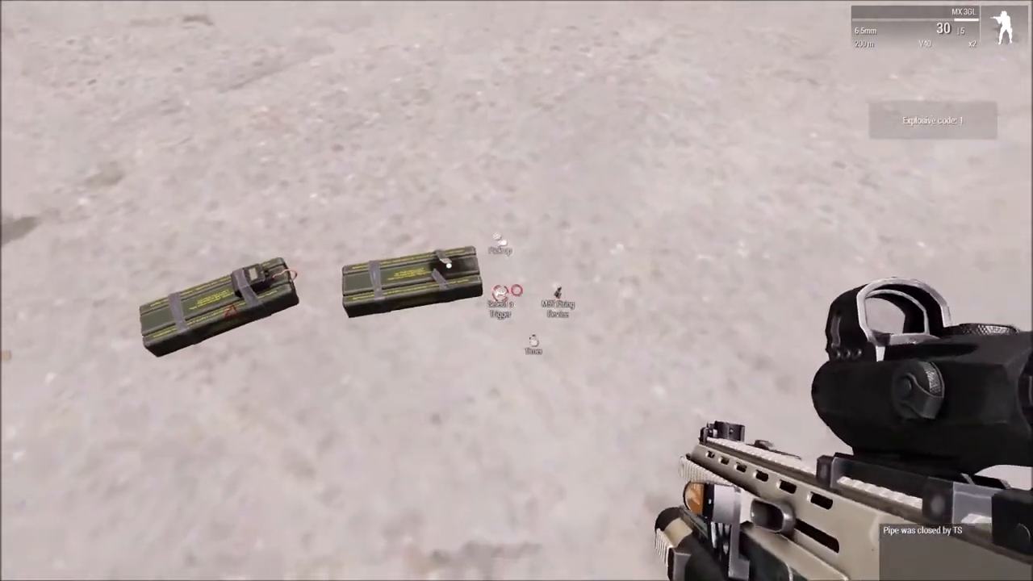
{"action": "left_click", "coordinate": [516, 290]}
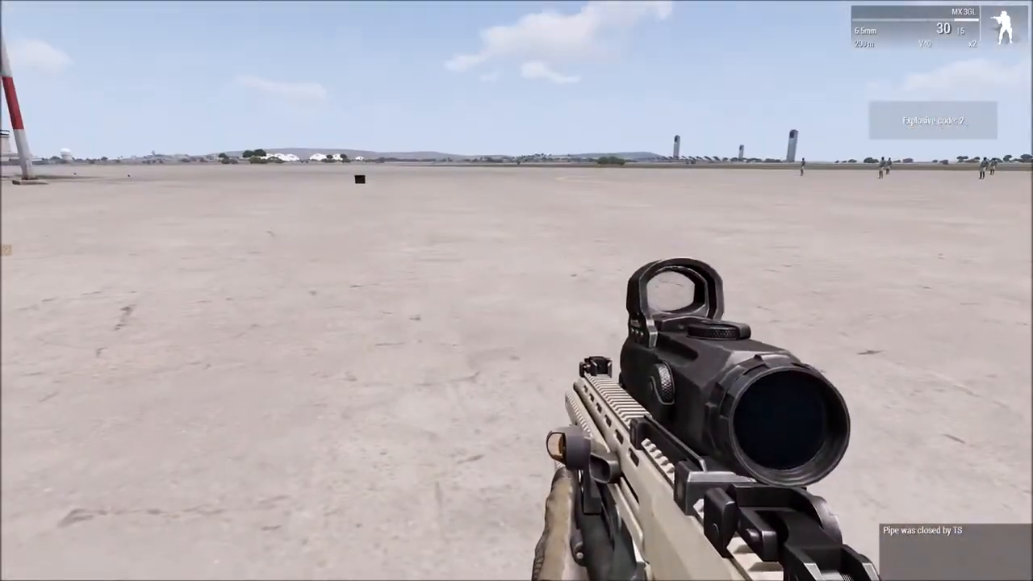
Step: Detonate the placed explosives next to the soldier to test the respawn
{"action": "key", "text": "ctrl+super"}
{"action": "mouse_move", "coordinate": [572, 265]}
{"action": "mouse_move", "coordinate": [623, 238]}
{"action": "left_click", "coordinate": [634, 182]}
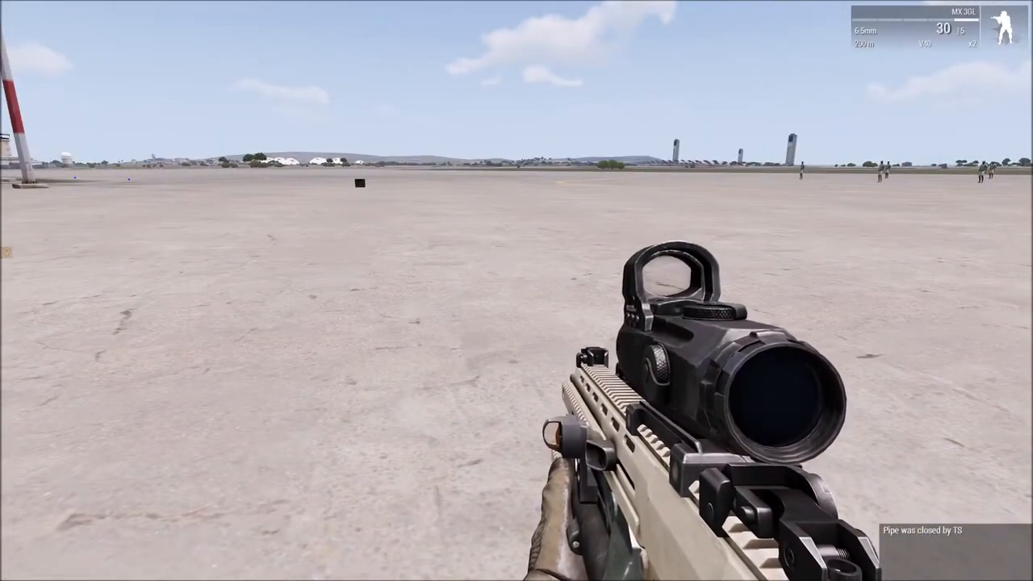
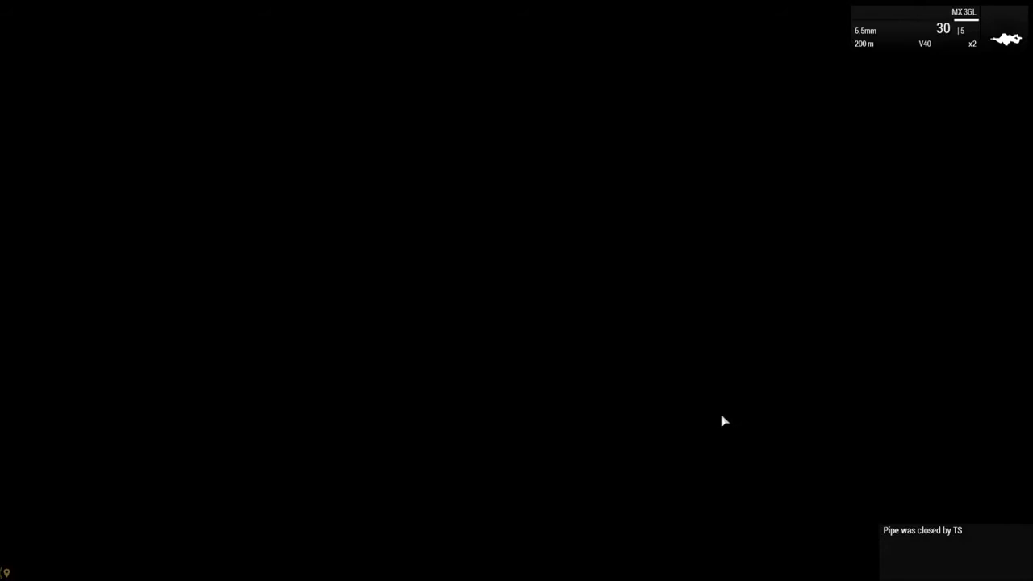
Step: Respawn the killed soldier and walk him over to the site of the explosion
{"action": "key", "text": "Escape"}
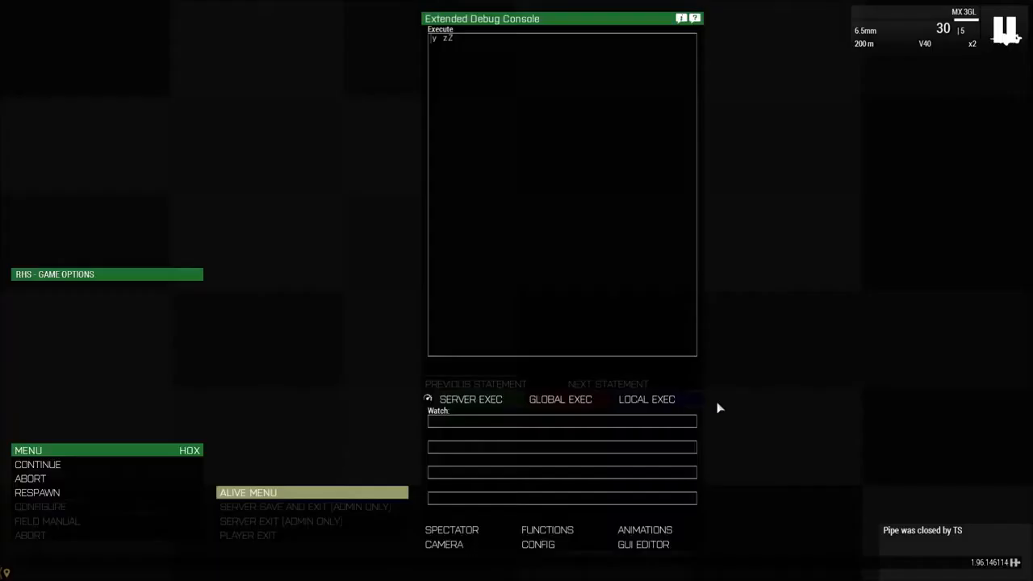
{"action": "left_click", "coordinate": [59, 498]}
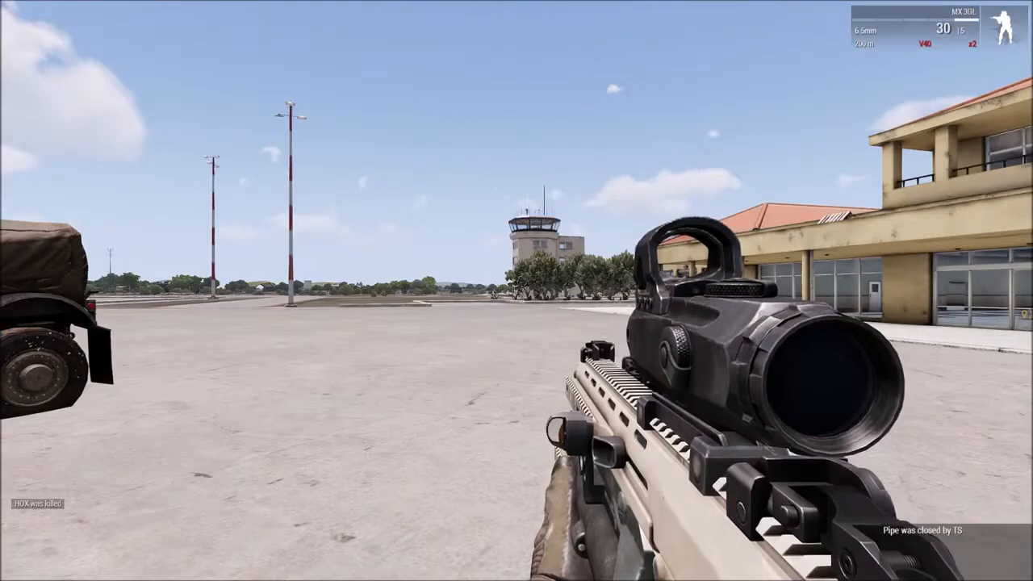
{"action": "key", "text": "w"}
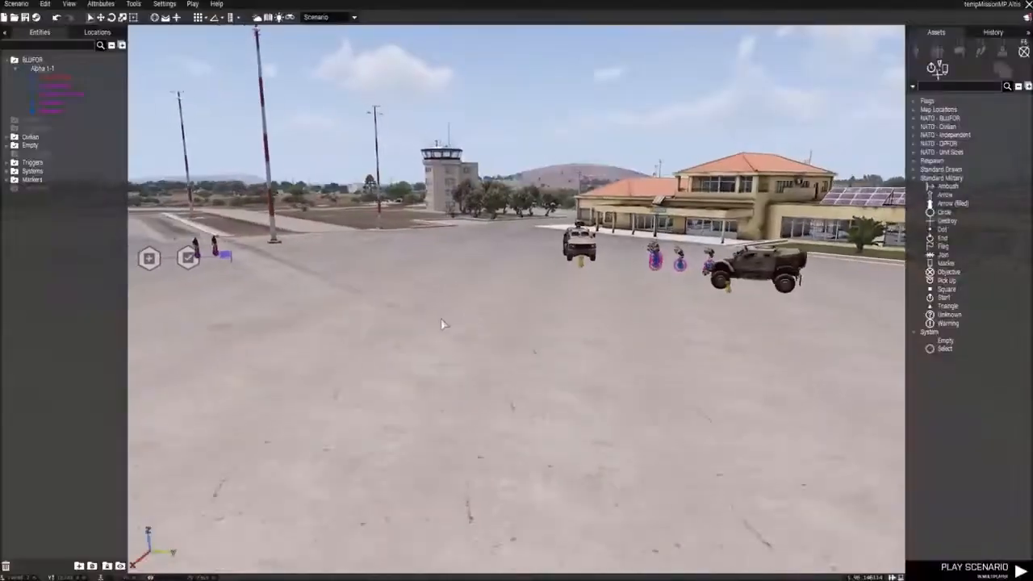
{"action": "key", "text": "w"}
{"action": "key", "text": "w"}
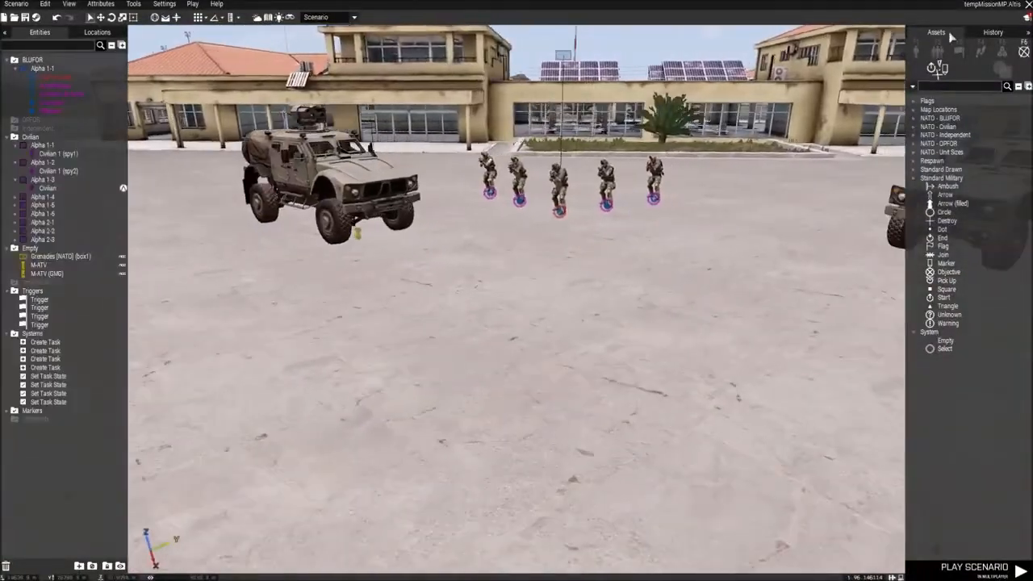
Step: Search the system modules for "vehic" and place a Vehicle Respawn module on the tarmac in front of the squad
{"action": "left_click", "coordinate": [1005, 52]}
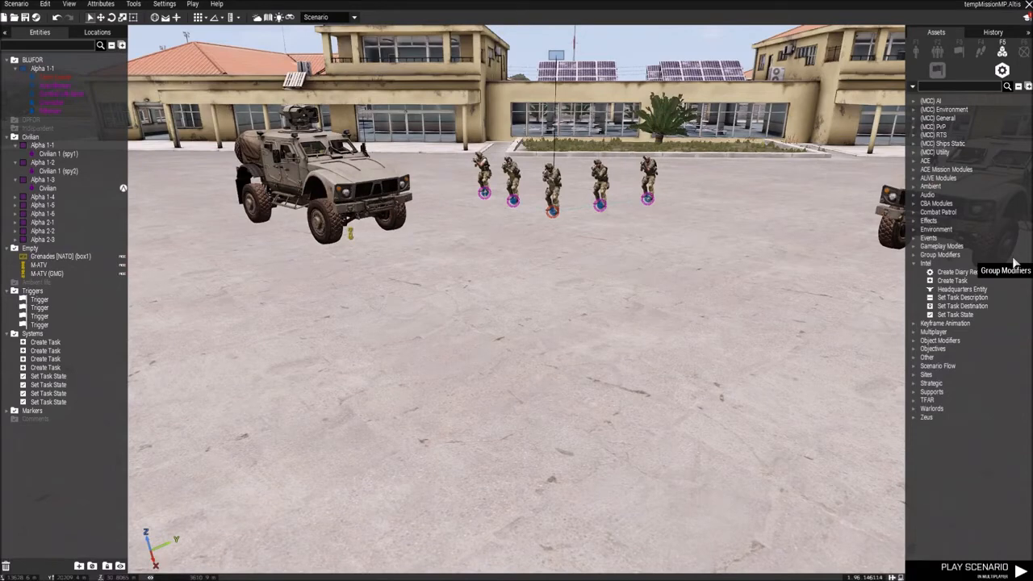
{"action": "left_click", "coordinate": [937, 85]}
{"action": "type", "text": "vehic"}
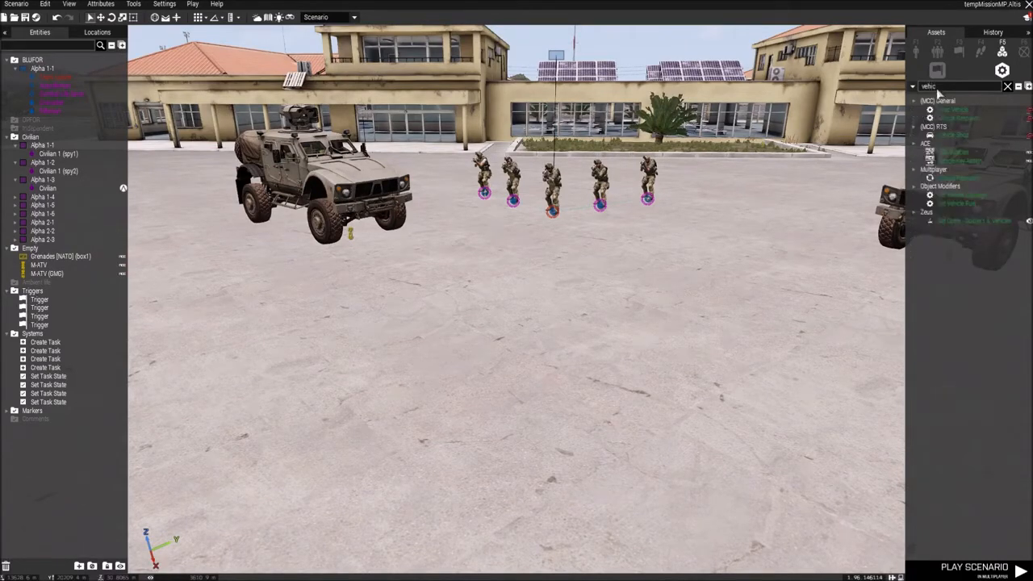
{"action": "left_click", "coordinate": [963, 188]}
{"action": "left_click", "coordinate": [592, 315]}
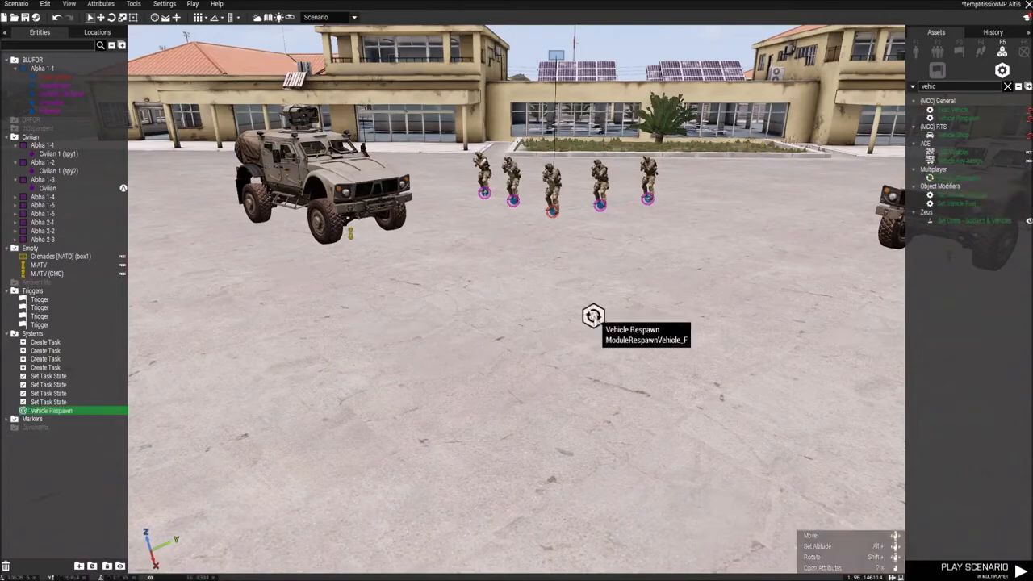
Step: Sync the Vehicle Respawn module to both M-ATV vehicles near the squad
{"action": "right_click", "coordinate": [592, 316]}
{"action": "left_click", "coordinate": [738, 321]}
{"action": "left_click", "coordinate": [348, 232]}
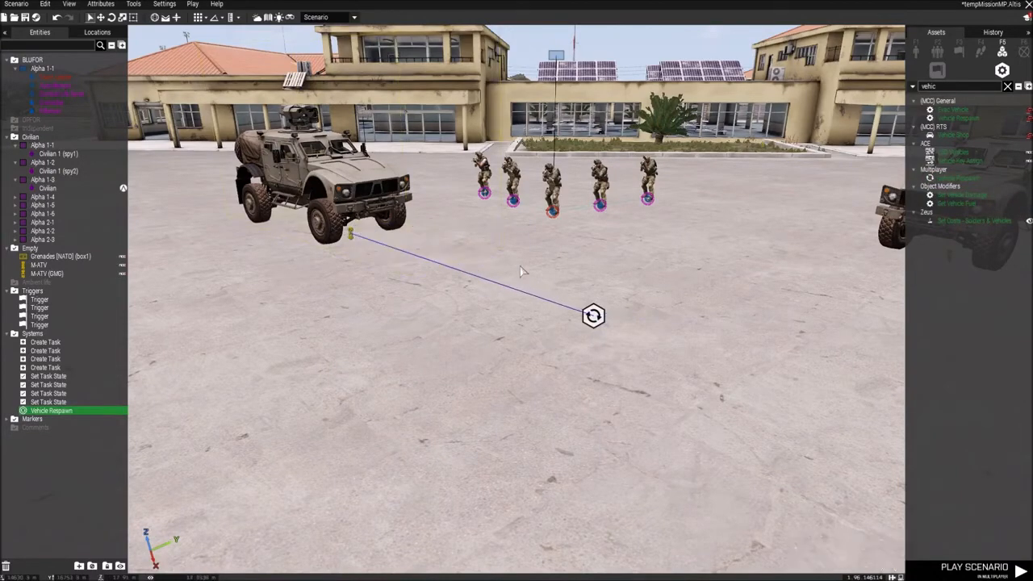
{"action": "right_click", "coordinate": [593, 315]}
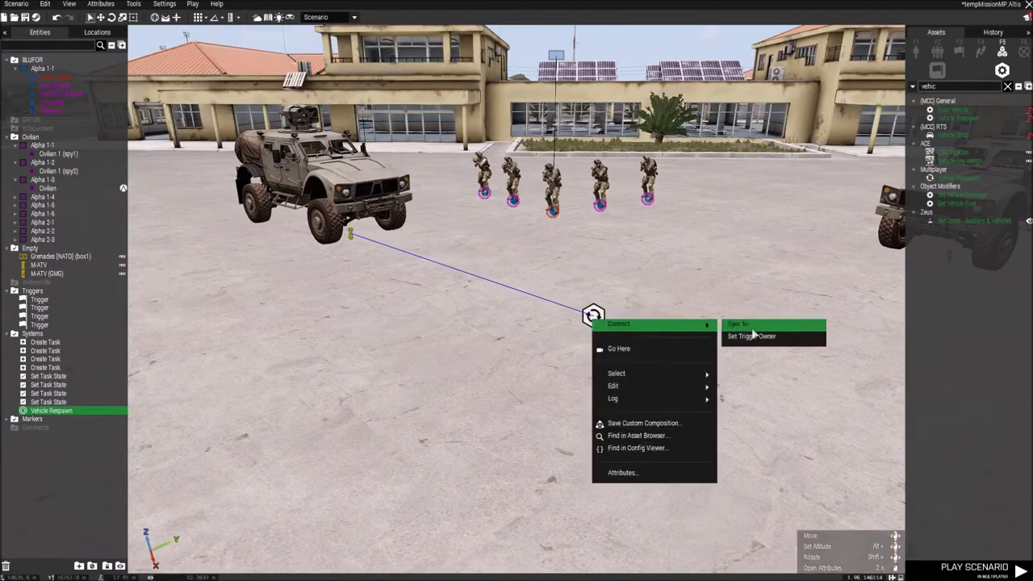
{"action": "left_click", "coordinate": [739, 332]}
{"action": "left_click", "coordinate": [686, 251]}
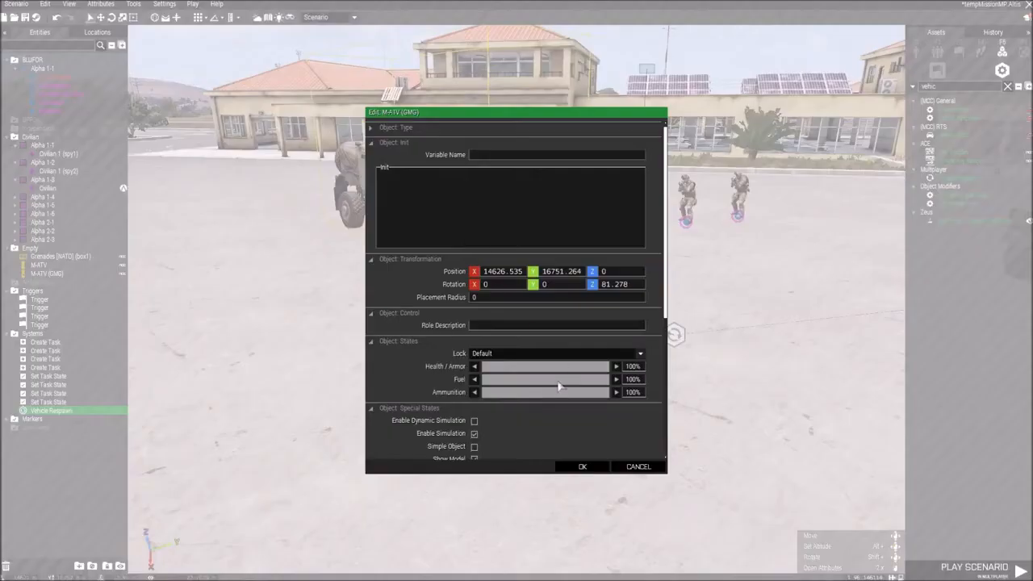
{"action": "left_click", "coordinate": [636, 467]}
Step: Set the Vehicle Respawn module's deserted distance to 40, leaving its delay empty
{"action": "double_click", "coordinate": [673, 334]}
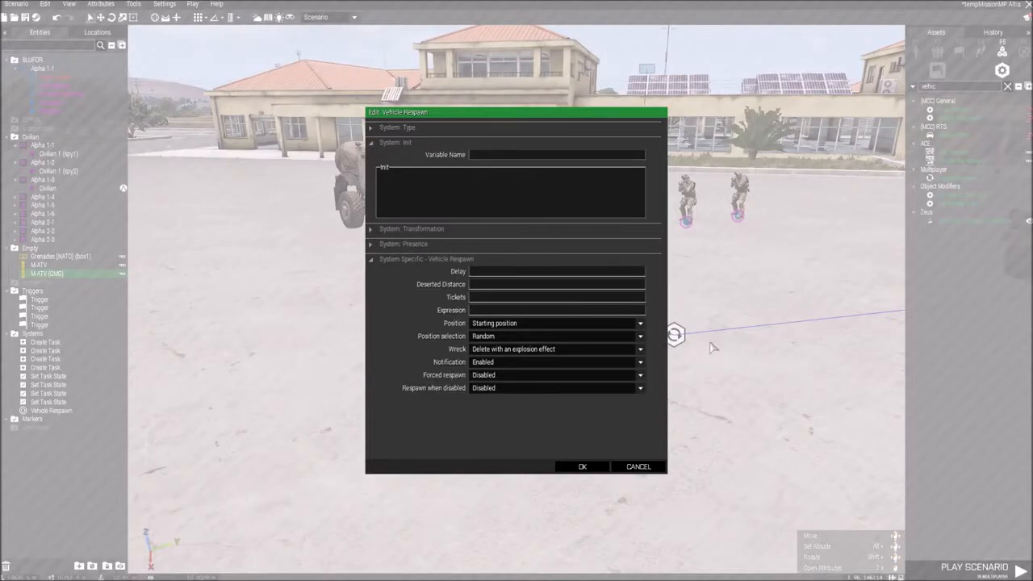
{"action": "mouse_move", "coordinate": [463, 275]}
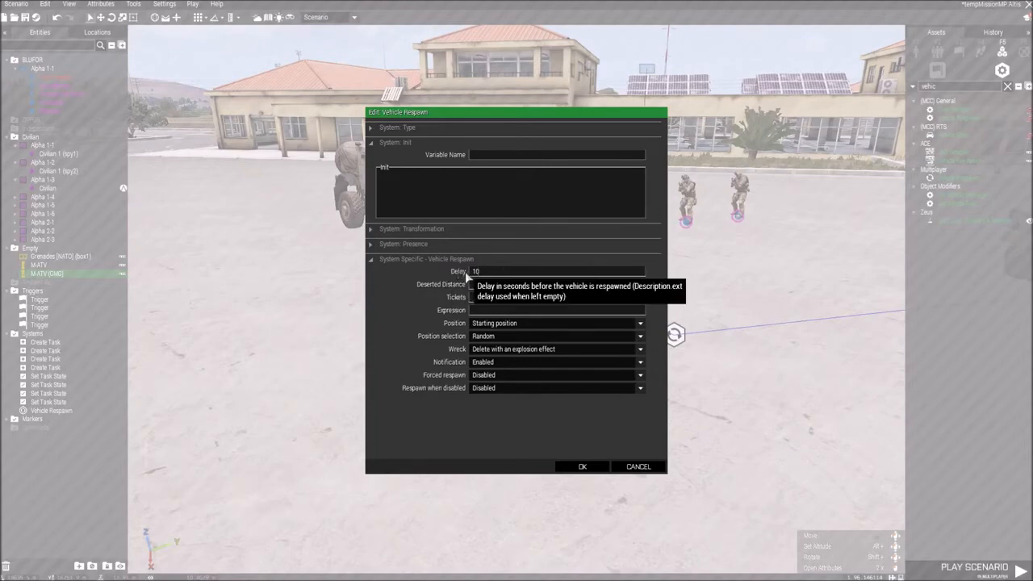
{"action": "left_click", "coordinate": [501, 271]}
{"action": "mouse_move", "coordinate": [403, 326]}
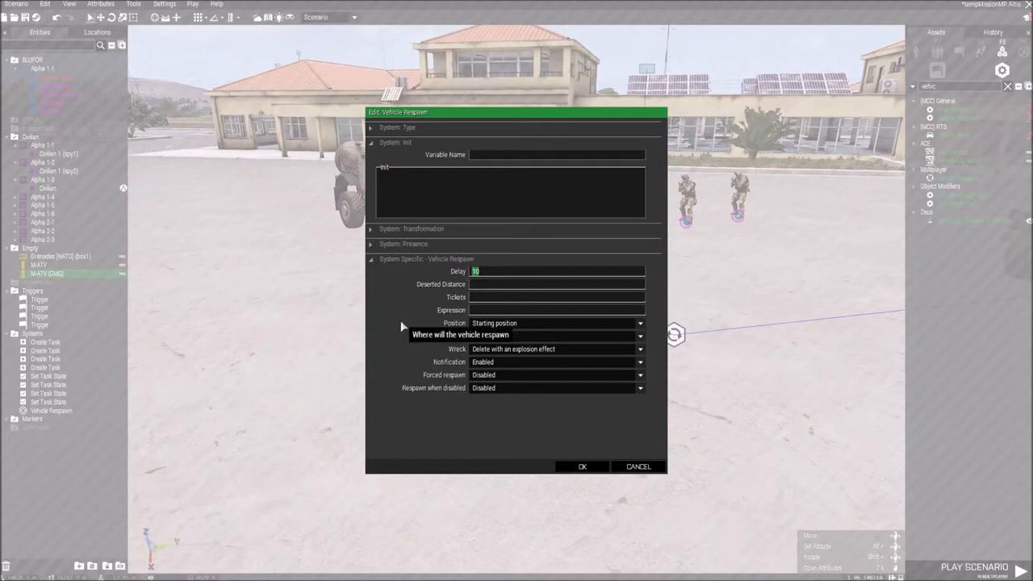
{"action": "mouse_move", "coordinate": [456, 275]}
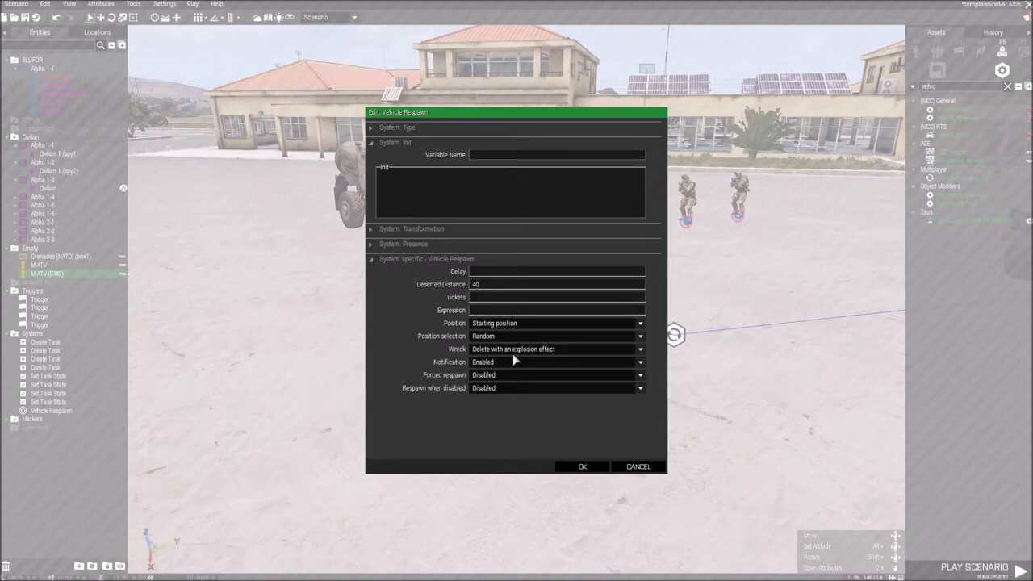
{"action": "left_click", "coordinate": [577, 465]}
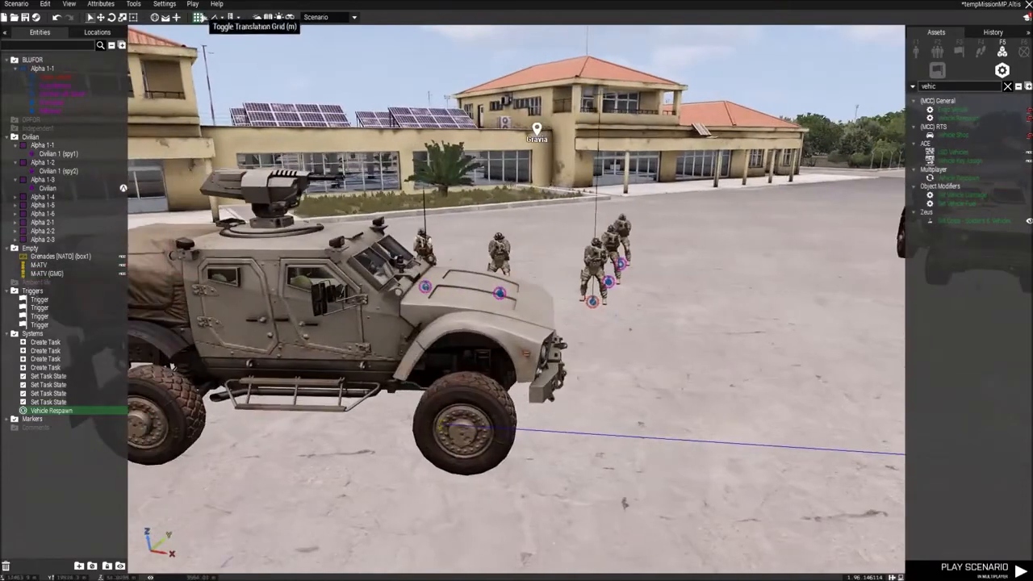
Step: Play the scenario in singleplayer, board the M-ATV (GMG) as driver and drive it away from its starting position
{"action": "left_click", "coordinate": [192, 4]}
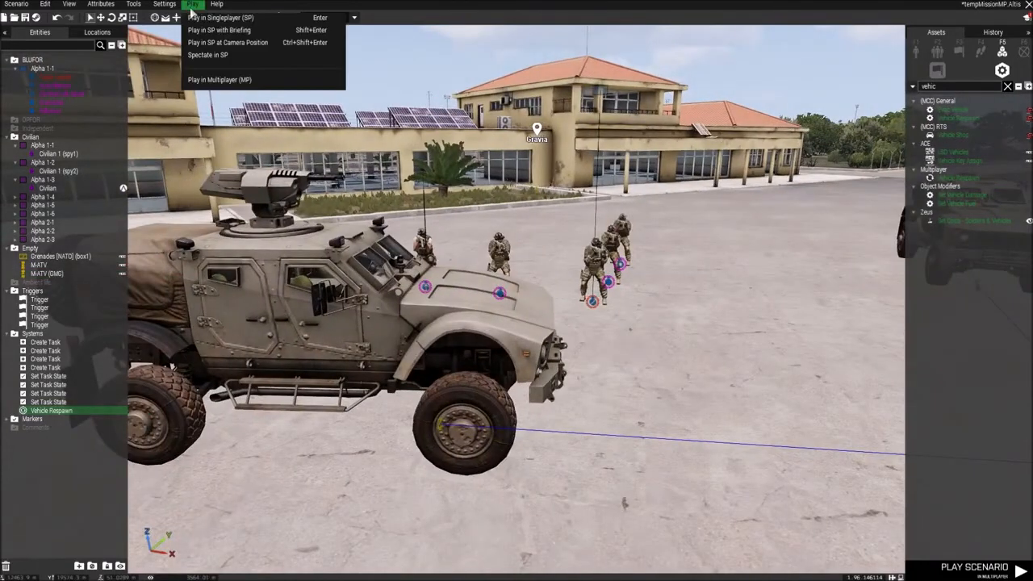
{"action": "left_click", "coordinate": [215, 23]}
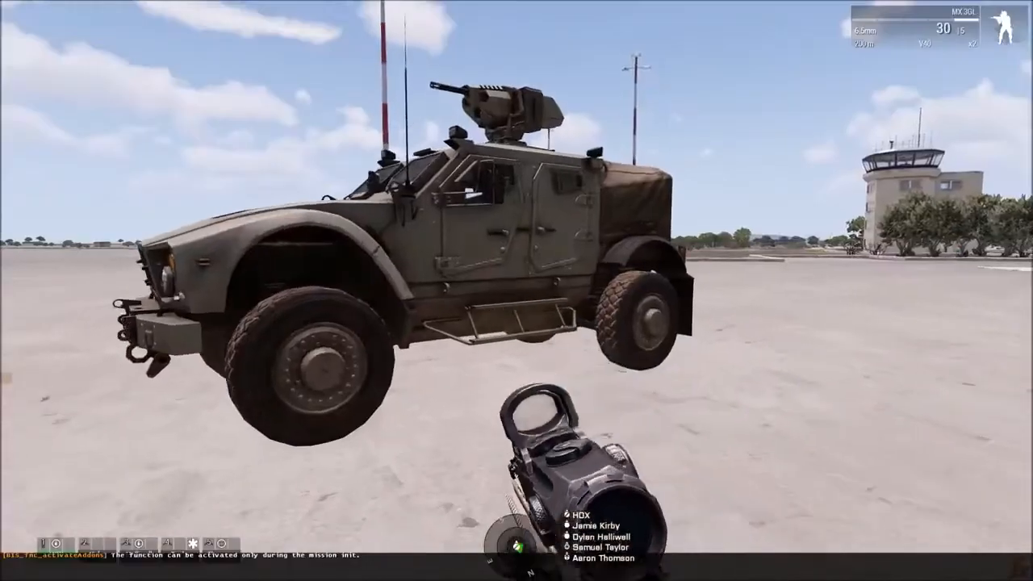
{"action": "key", "text": "w"}
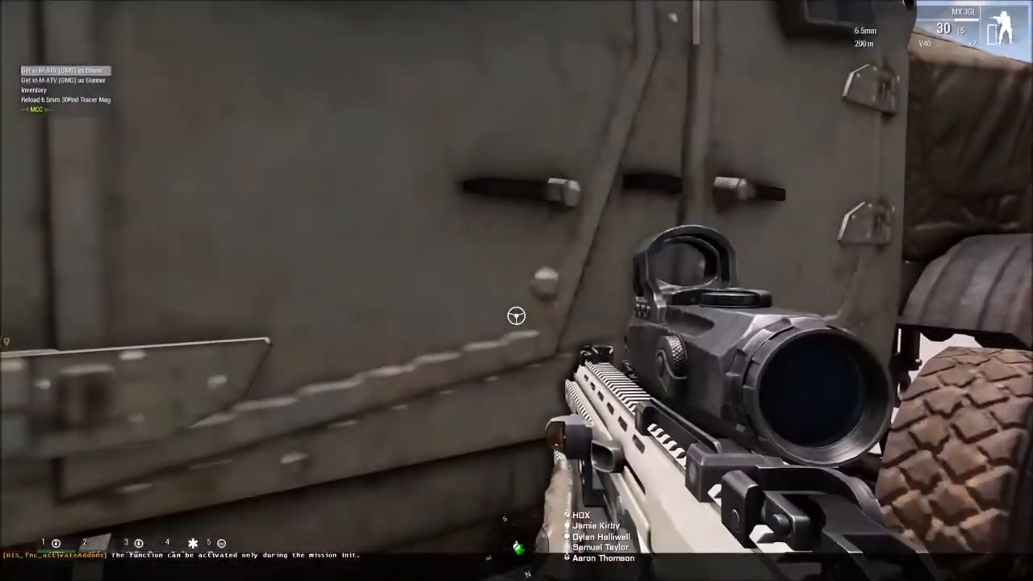
{"action": "key", "text": "Return"}
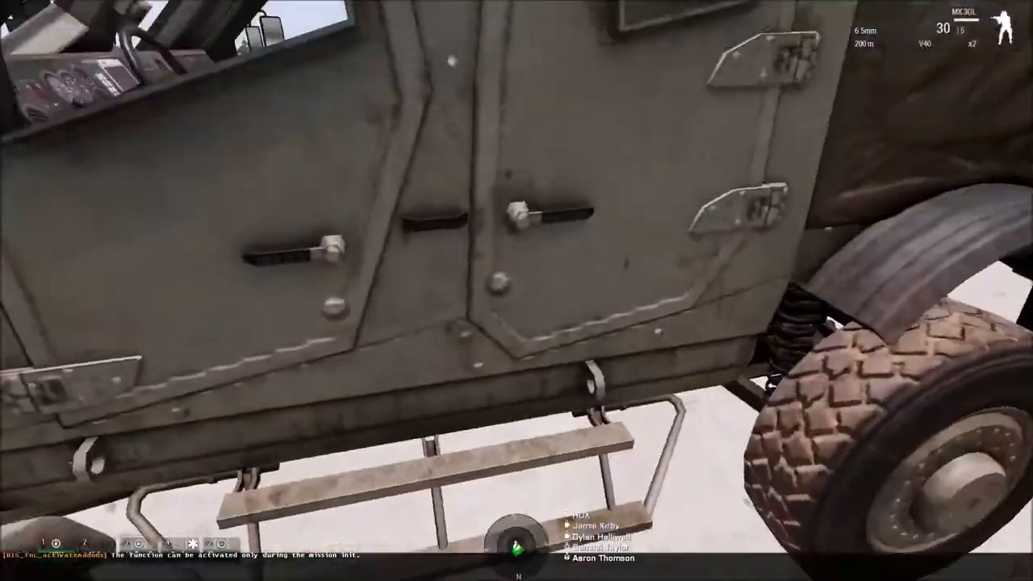
{"action": "key", "text": "w"}
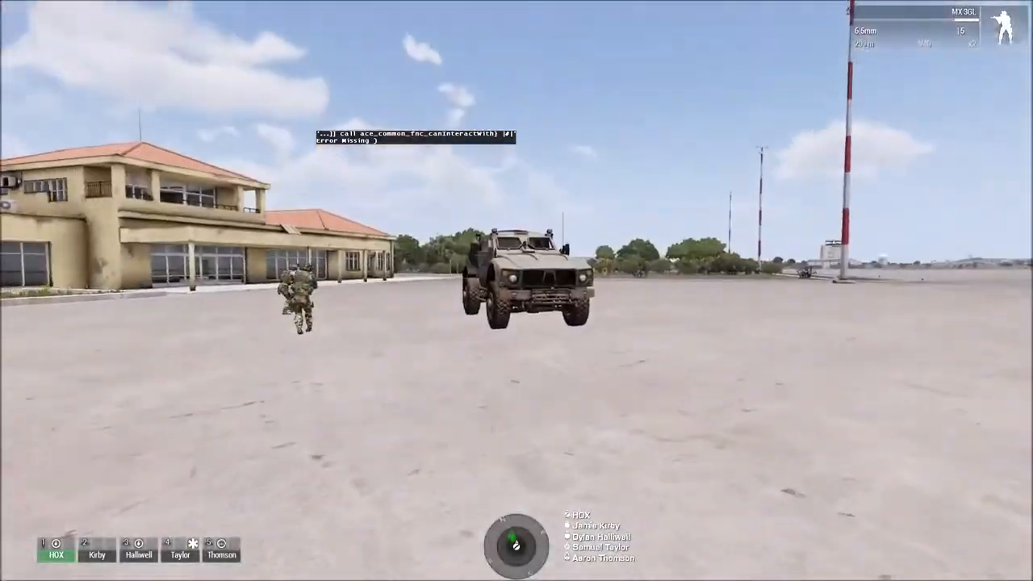
{"action": "key", "text": "w"}
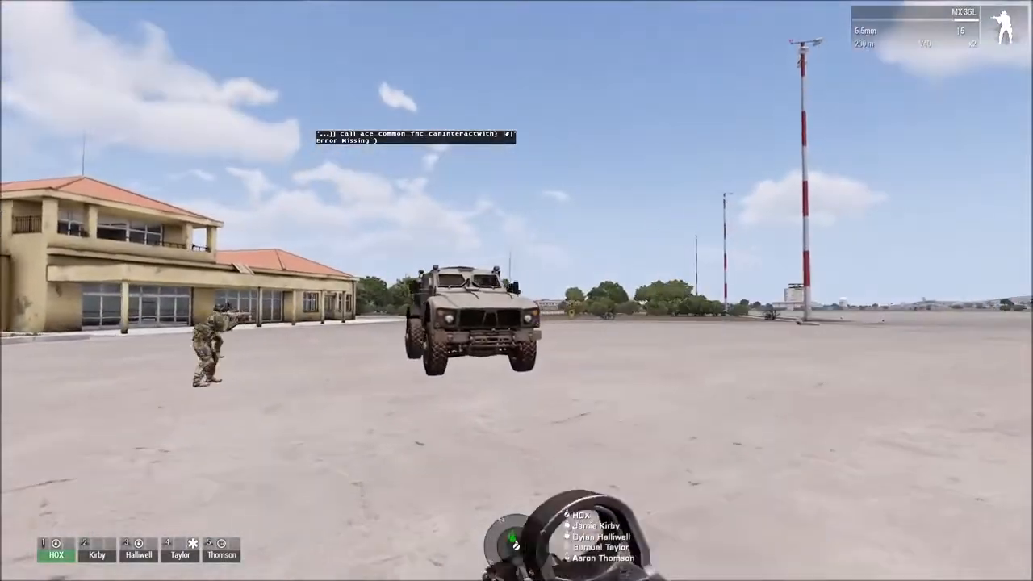
Step: Walk away from the abandoned M-ATV (GMG) to test its respawn, and go back to the vehicles' starting area
{"action": "key", "text": "w"}
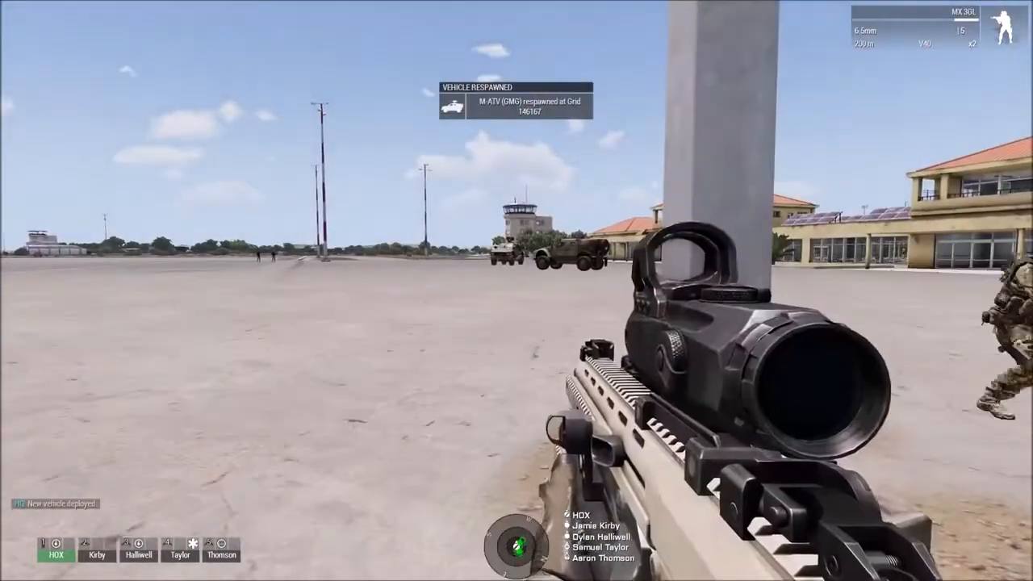
{"action": "key", "text": "w"}
{"action": "key", "text": "w"}
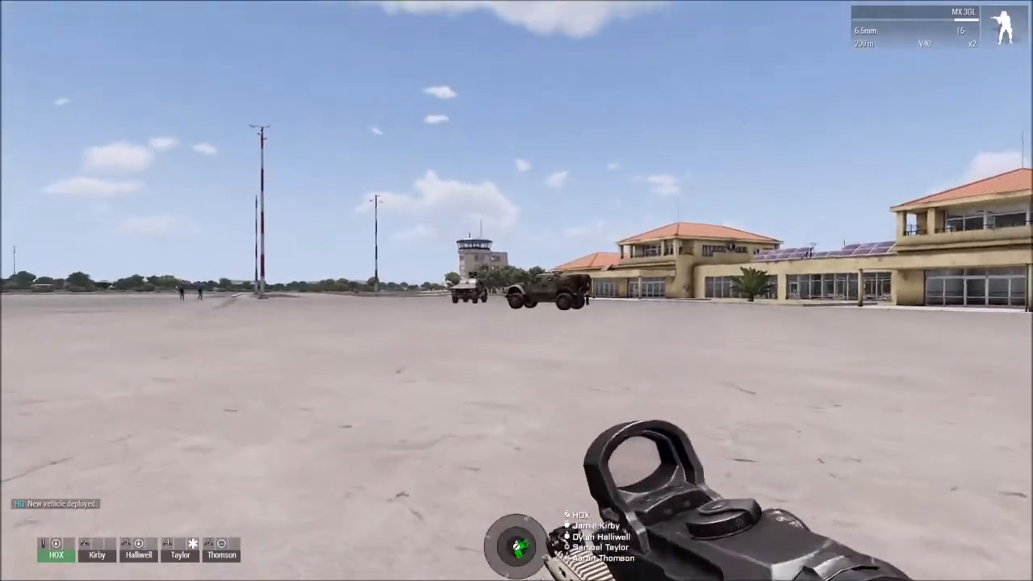
{"action": "key", "text": "w"}
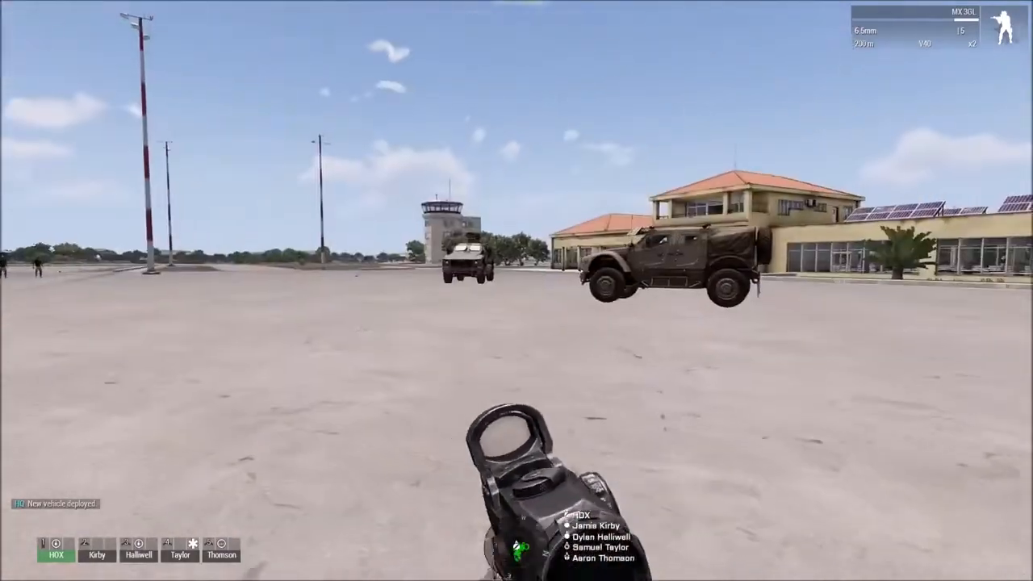
{"action": "key", "text": "w"}
{"action": "key", "text": "w"}
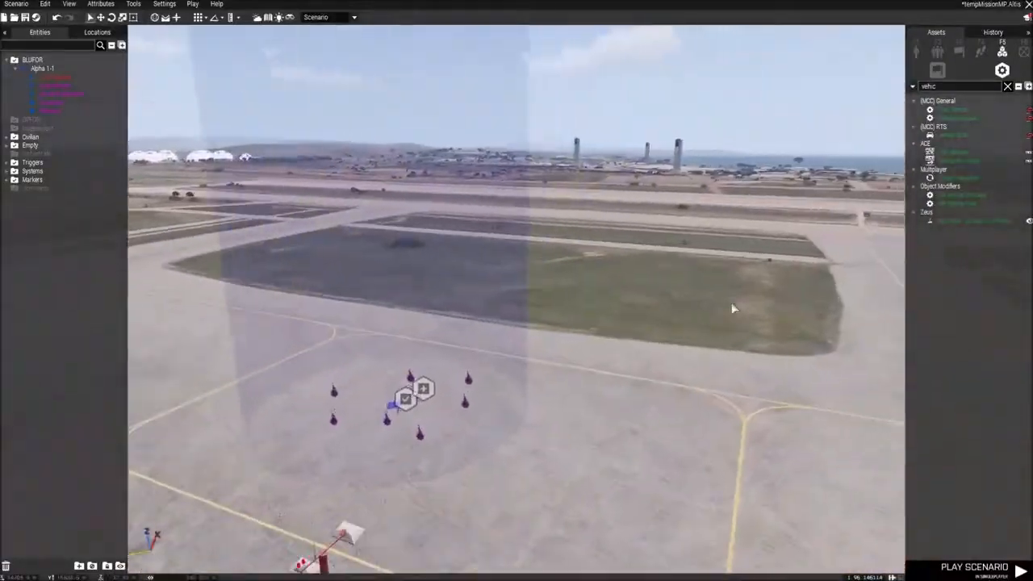
Step: Look over the placed vehicles, civilians, triggers and task modules around the Altis airfield in the editor
{"action": "right_click_drag", "start_coordinate": [733, 309], "coordinate": [470, 320]}
{"action": "key", "text": "s"}
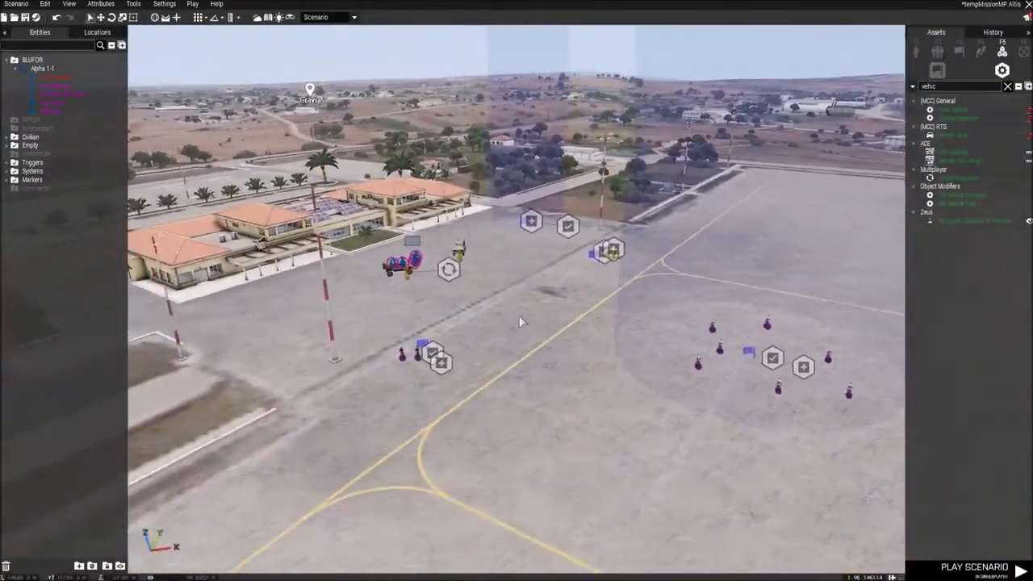
{"action": "key", "text": "d"}
{"action": "mouse_move", "coordinate": [542, 309]}
{"action": "right_mouse_down"}
{"action": "mouse_move", "coordinate": [527, 310]}
{"action": "mouse_move", "coordinate": [544, 320]}
{"action": "right_mouse_up"}
{"action": "key", "text": "a"}
{"action": "key", "text": "w"}
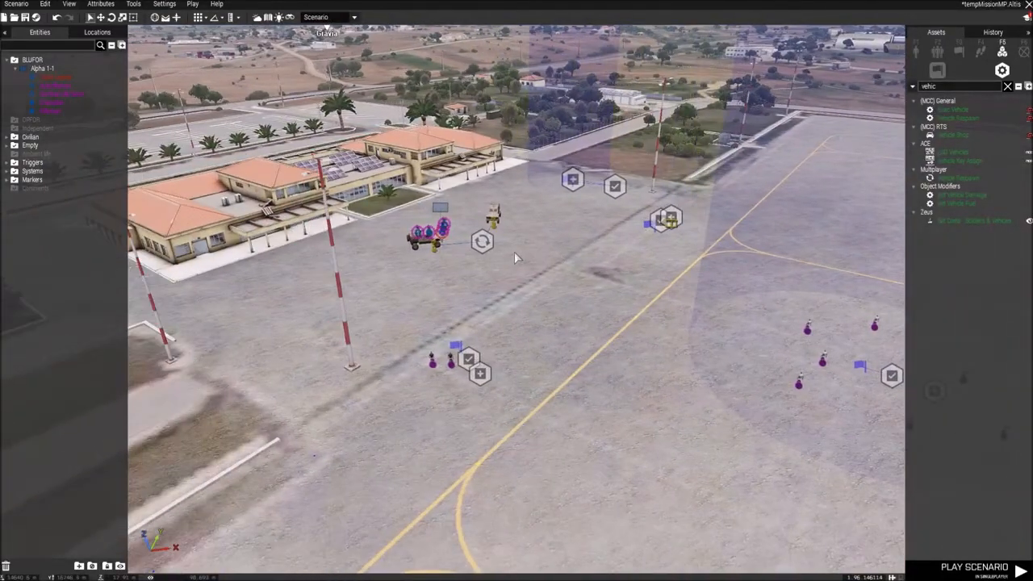
{"action": "key", "text": "w"}
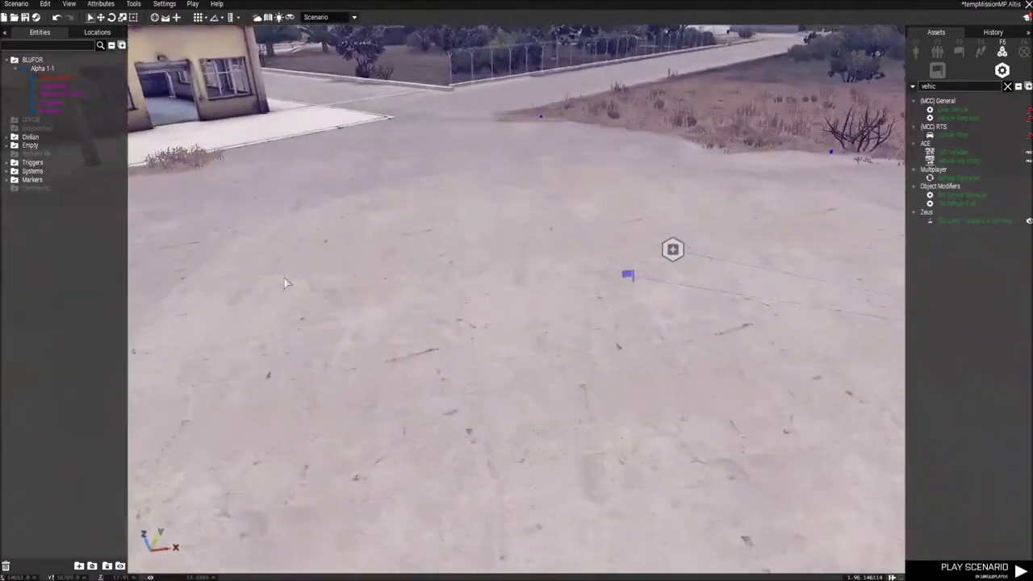
{"action": "key", "text": "w"}
{"action": "key", "text": "q"}
{"action": "right_click_drag", "start_coordinate": [369, 240], "coordinate": [781, 264]}
{"action": "key", "text": "s"}
{"action": "key", "text": "d"}
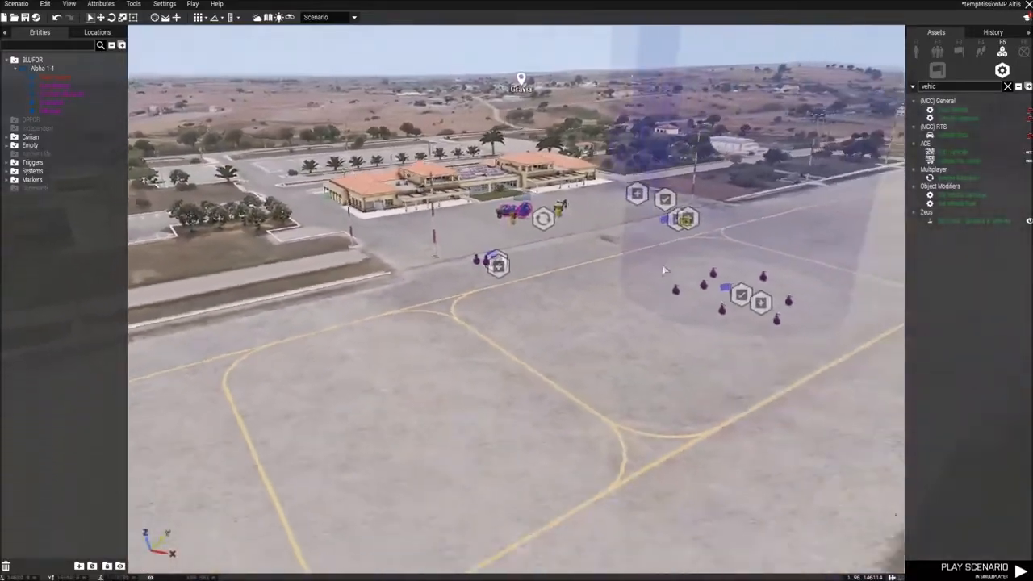
{"action": "right_click_drag", "start_coordinate": [667, 268], "coordinate": [674, 276]}
{"action": "key", "text": "w"}
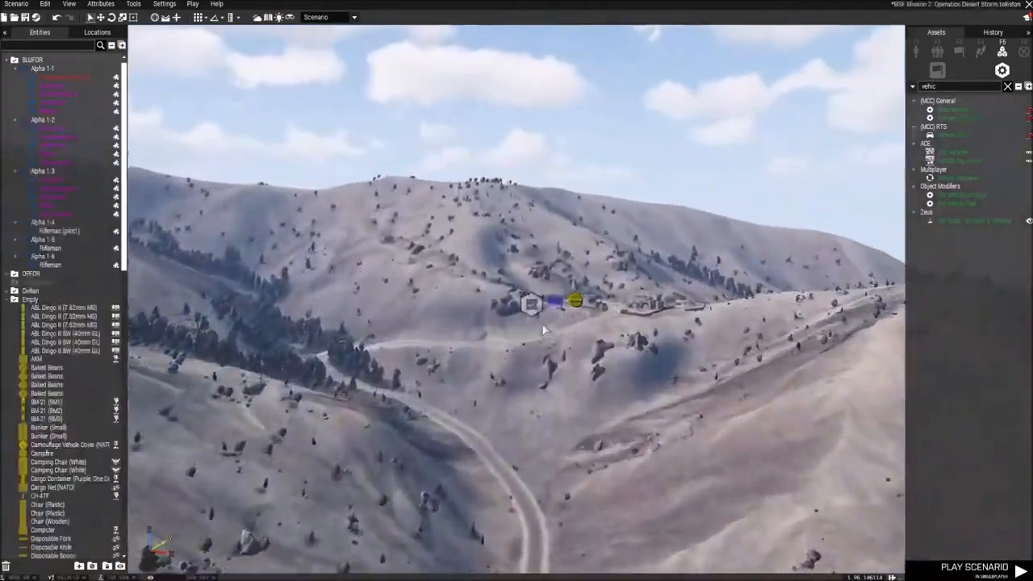
{"action": "key", "text": "w"}
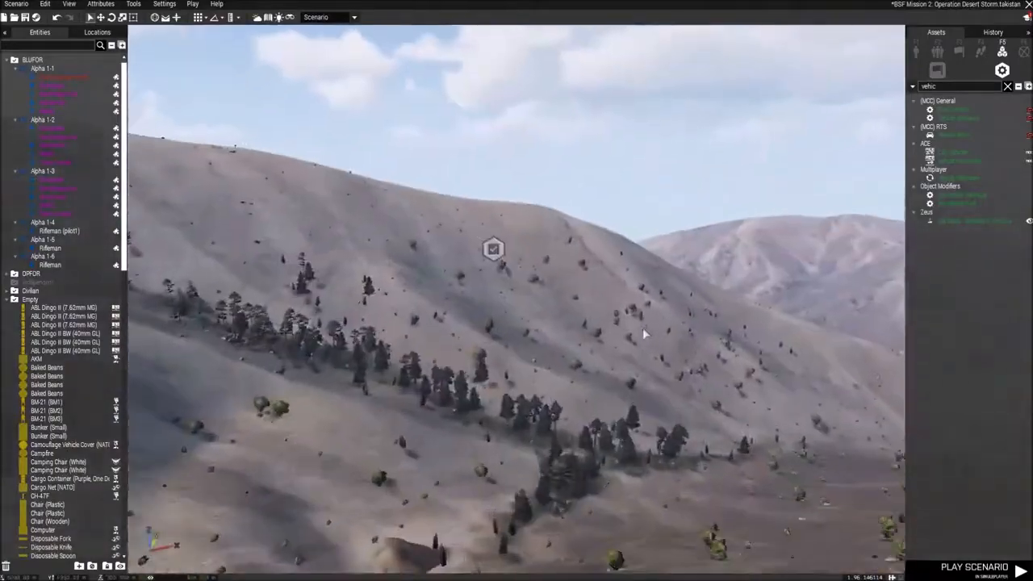
Step: Examine the terrain, airfield and base setup of the mission BSF Mission 2: Operation Desert Storm on Takistan
{"action": "key", "text": "w"}
{"action": "right_click_drag", "start_coordinate": [643, 331], "coordinate": [812, 379]}
{"action": "key", "text": "w"}
{"action": "right_click_drag", "start_coordinate": [595, 374], "coordinate": [660, 311]}
{"action": "key", "text": "w"}
{"action": "key", "text": "w"}
{"action": "key", "text": "w"}
{"action": "key", "text": "w"}
{"action": "key", "text": "w"}
{"action": "key", "text": "d"}
{"action": "key", "text": "w"}
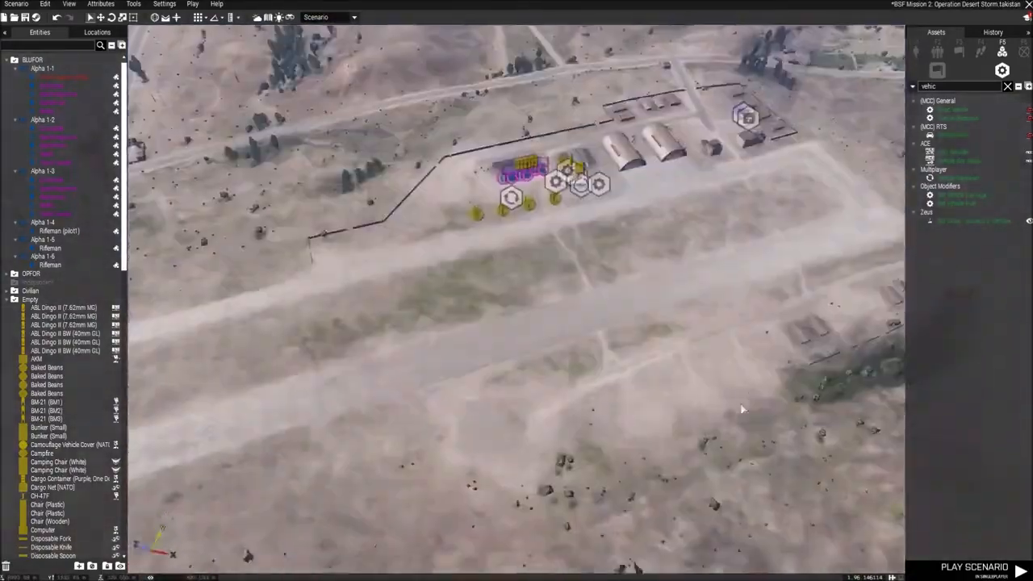
{"action": "right_click_drag", "start_coordinate": [710, 368], "coordinate": [494, 333]}
{"action": "key", "text": "w"}
{"action": "key", "text": "w"}
{"action": "key", "text": "w"}
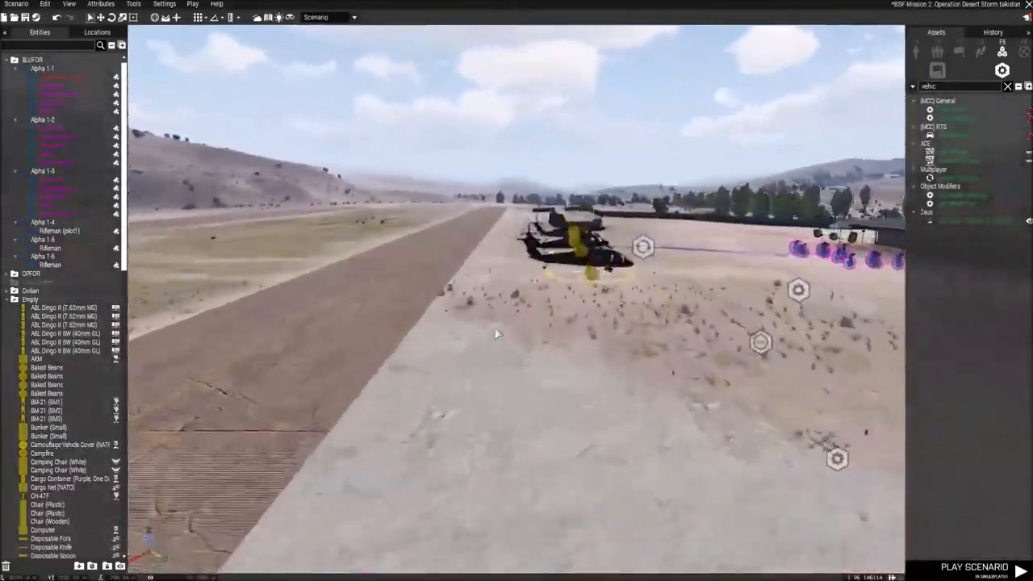
{"action": "key", "text": "w"}
{"action": "right_click_drag", "start_coordinate": [485, 334], "coordinate": [702, 340]}
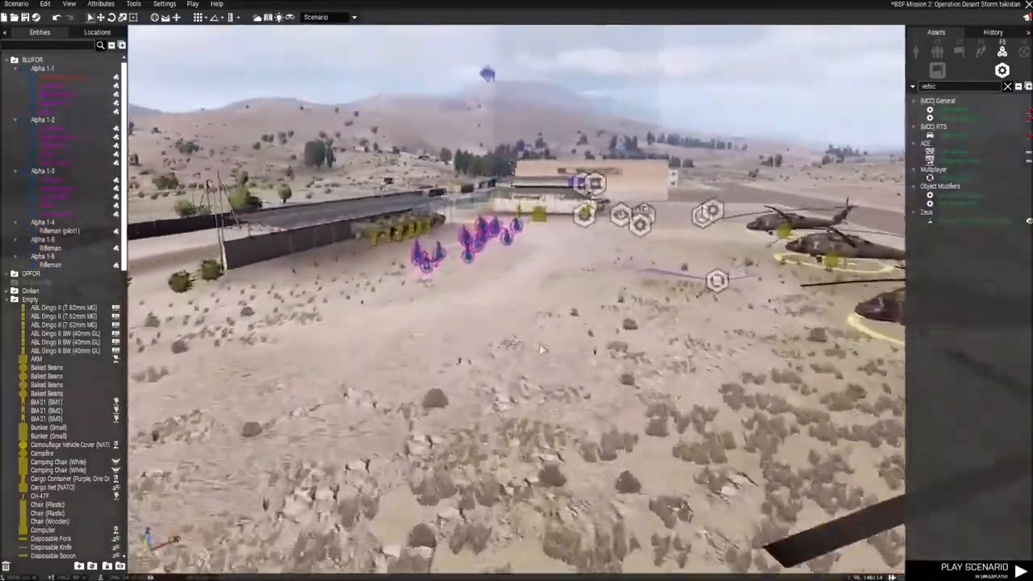